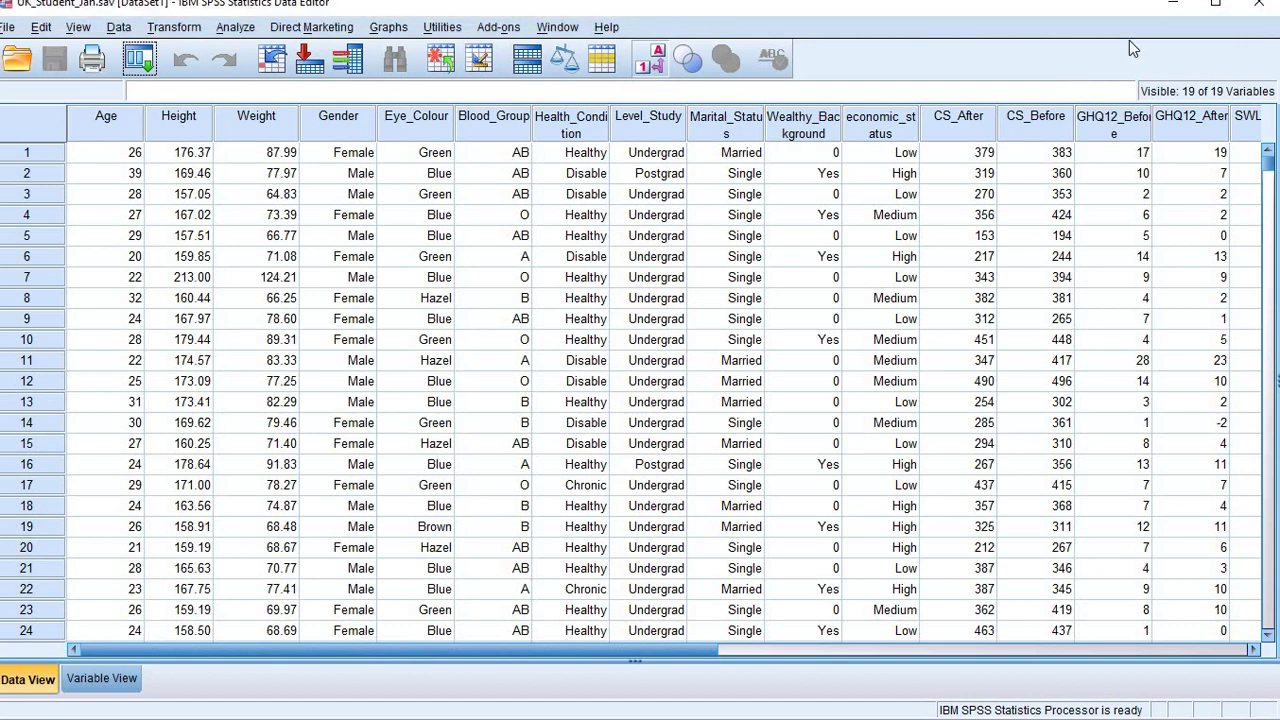
Minimize the dataset and meeting windows and open the Almond Data School PDF from the desktop
click(1173, 10)
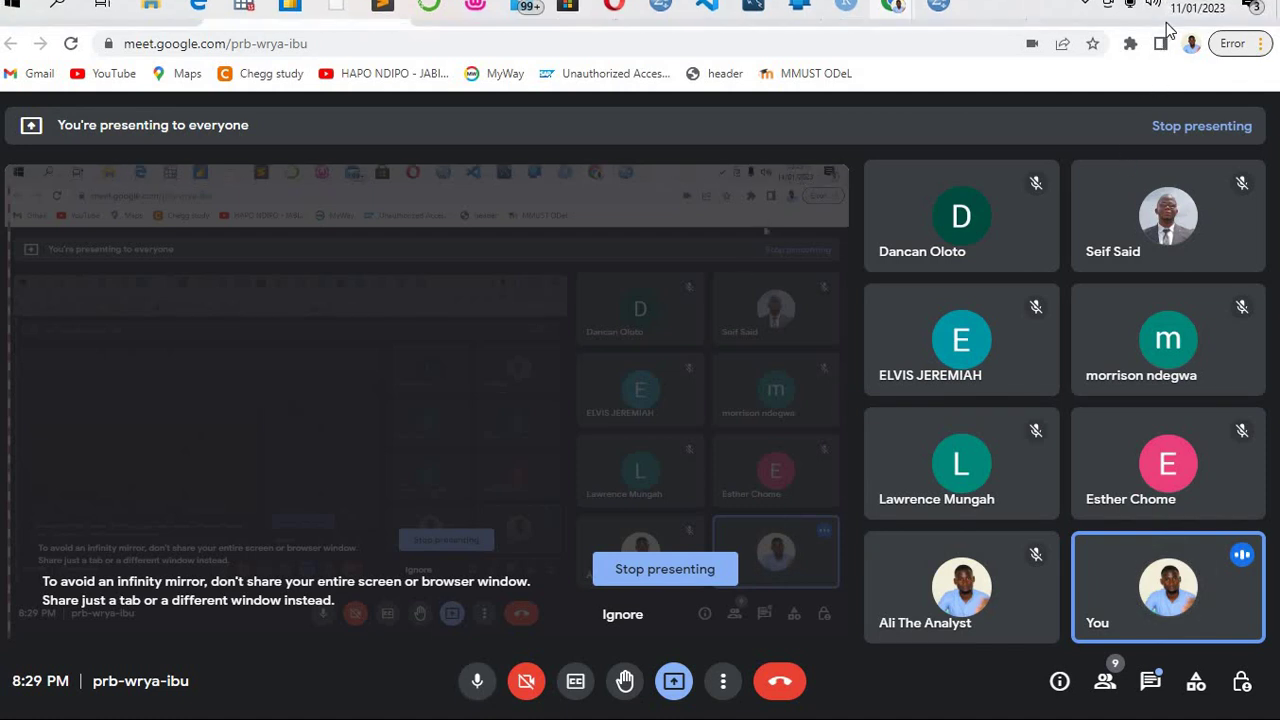
click(1171, 12)
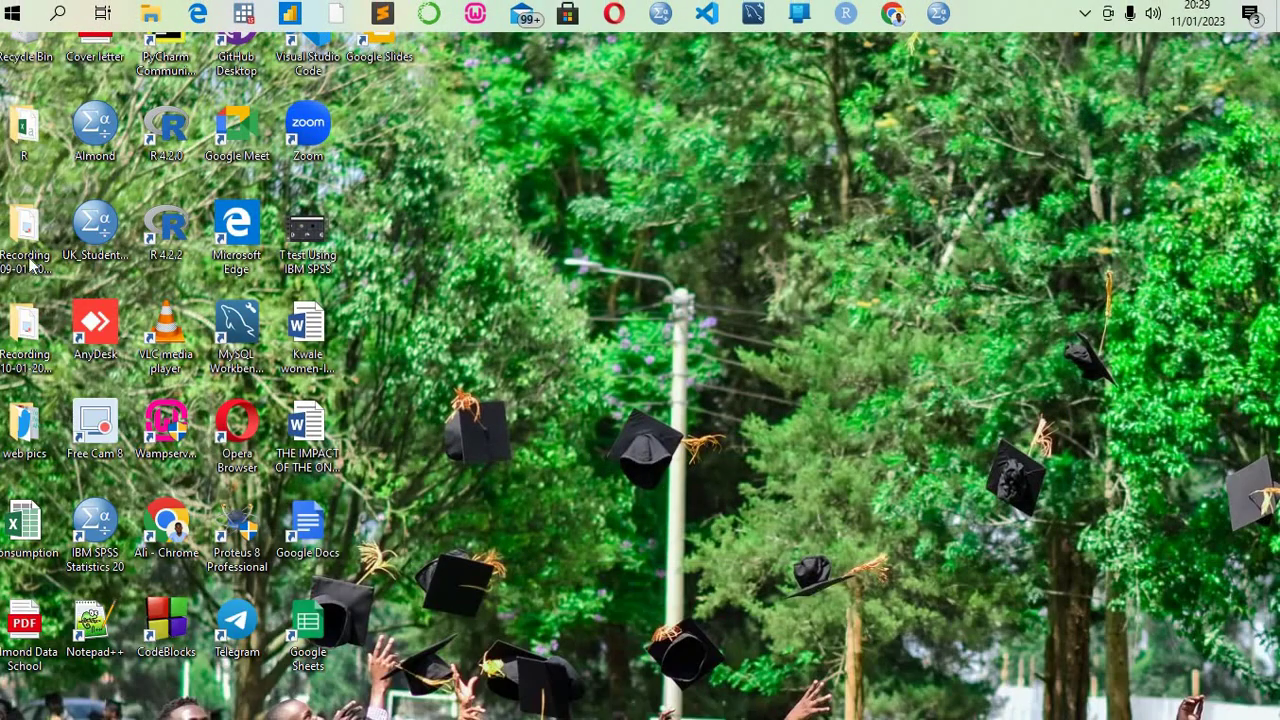
double_click(46, 612)
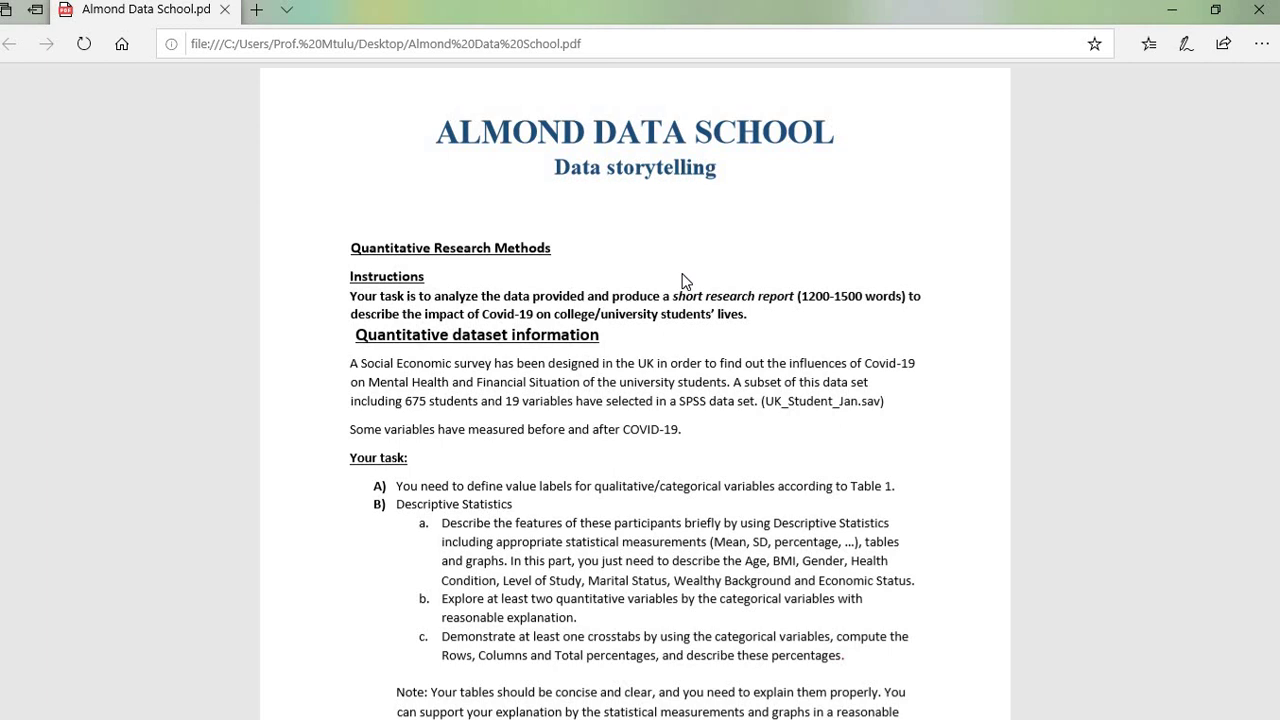
Read the Descriptive Statistics task in the PDF, highlighting its heading and items a to c
scroll(685, 280, down, 4)
scroll(338, 146, up, 1)
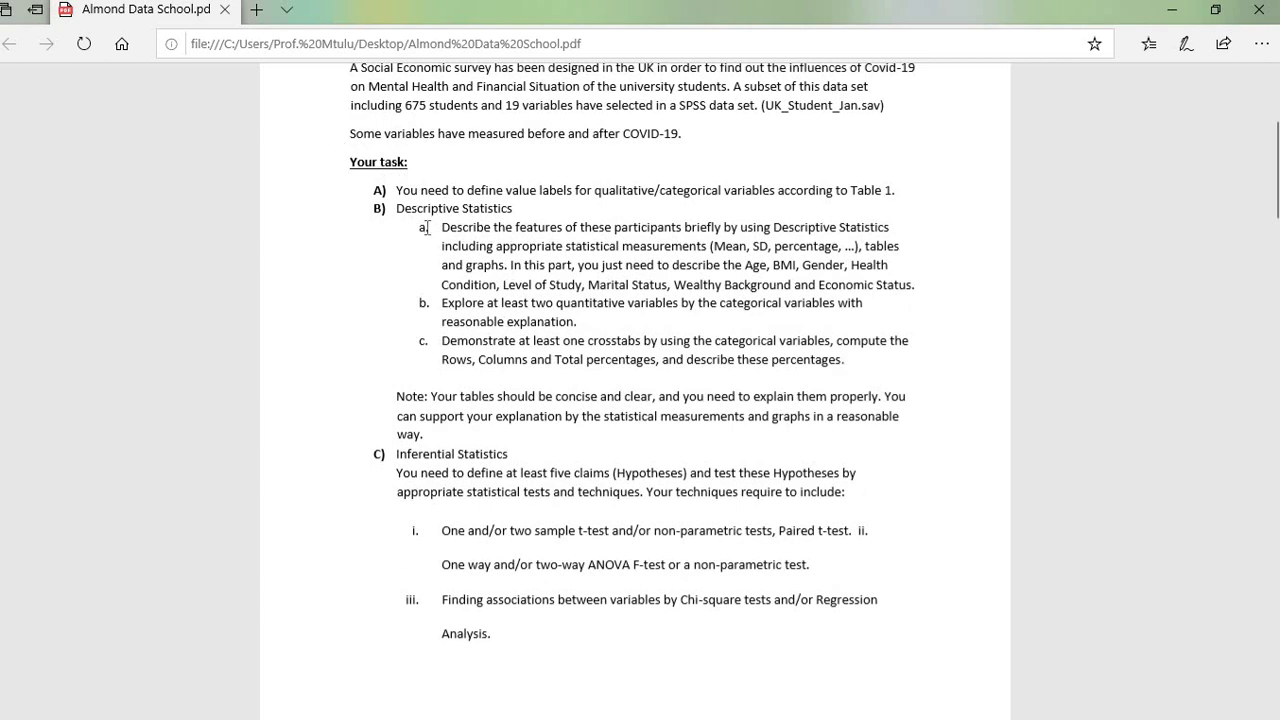
click(394, 208)
drag(394, 208, 862, 358)
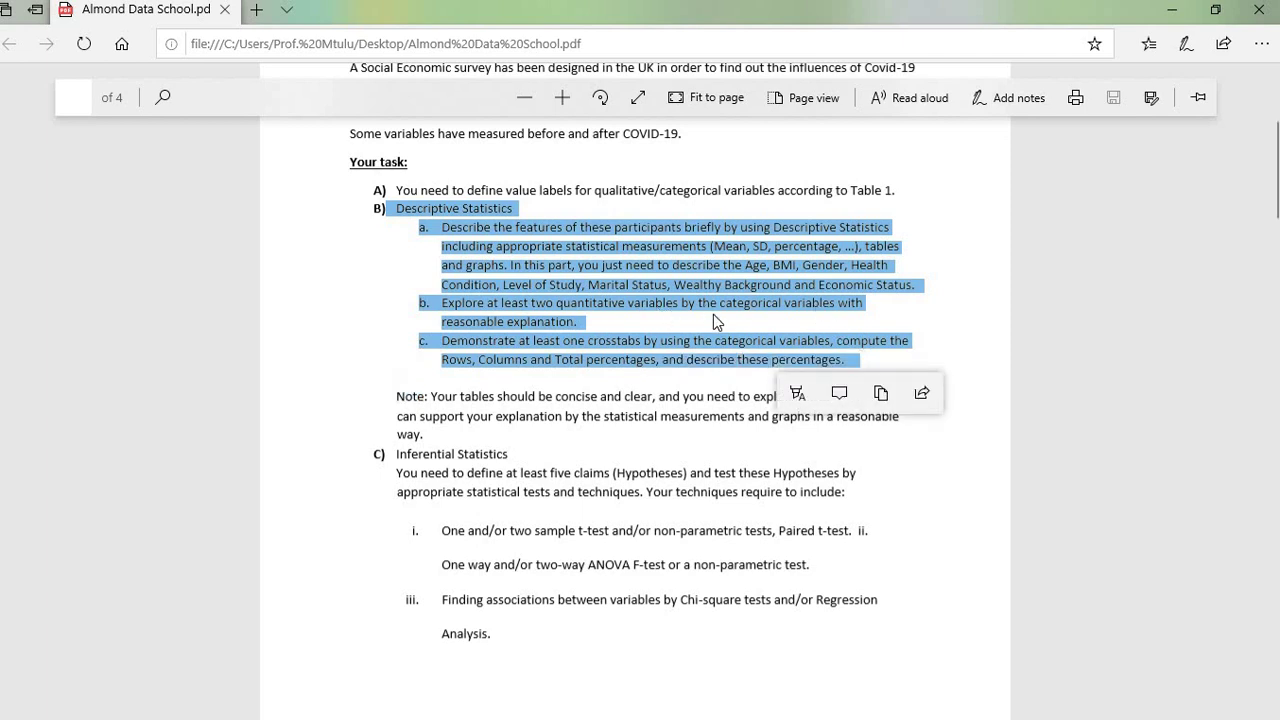
click(455, 465)
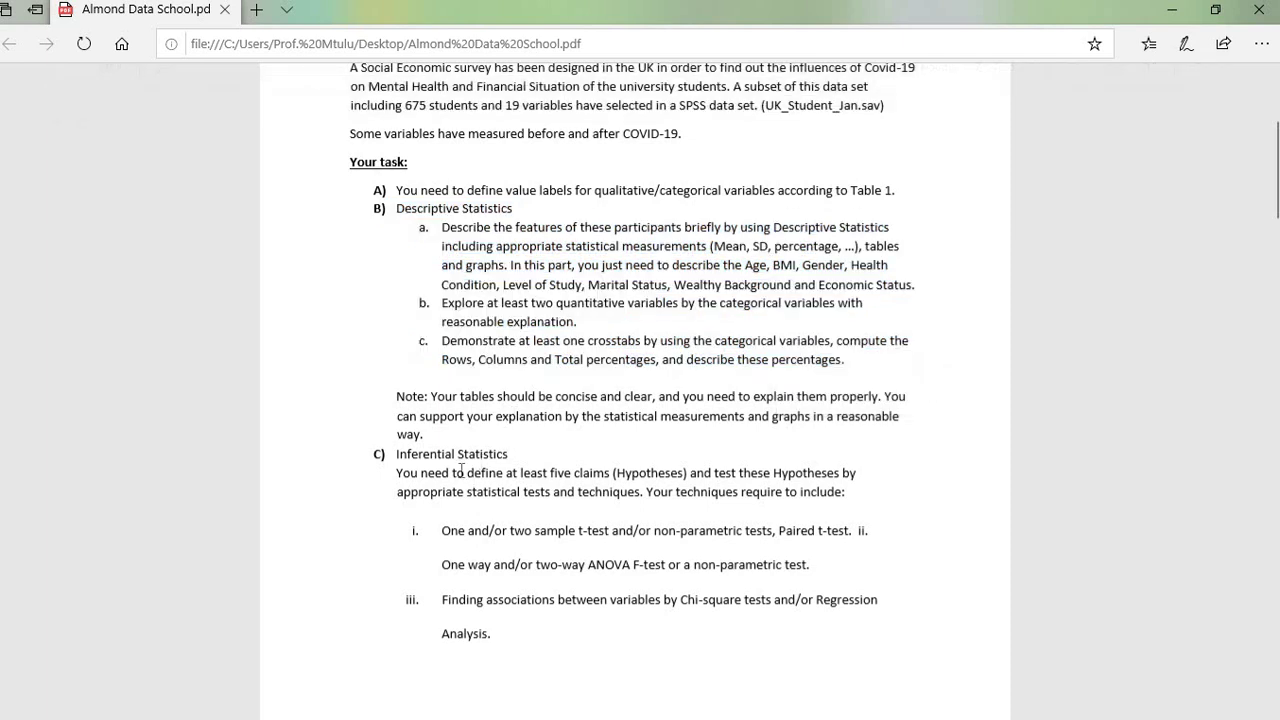
Read the Inferential Statistics task, highlighting the t-tests, the association and Chi-square/Regression techniques, and the five-hypotheses requirement
scroll(410, 463, down, 1)
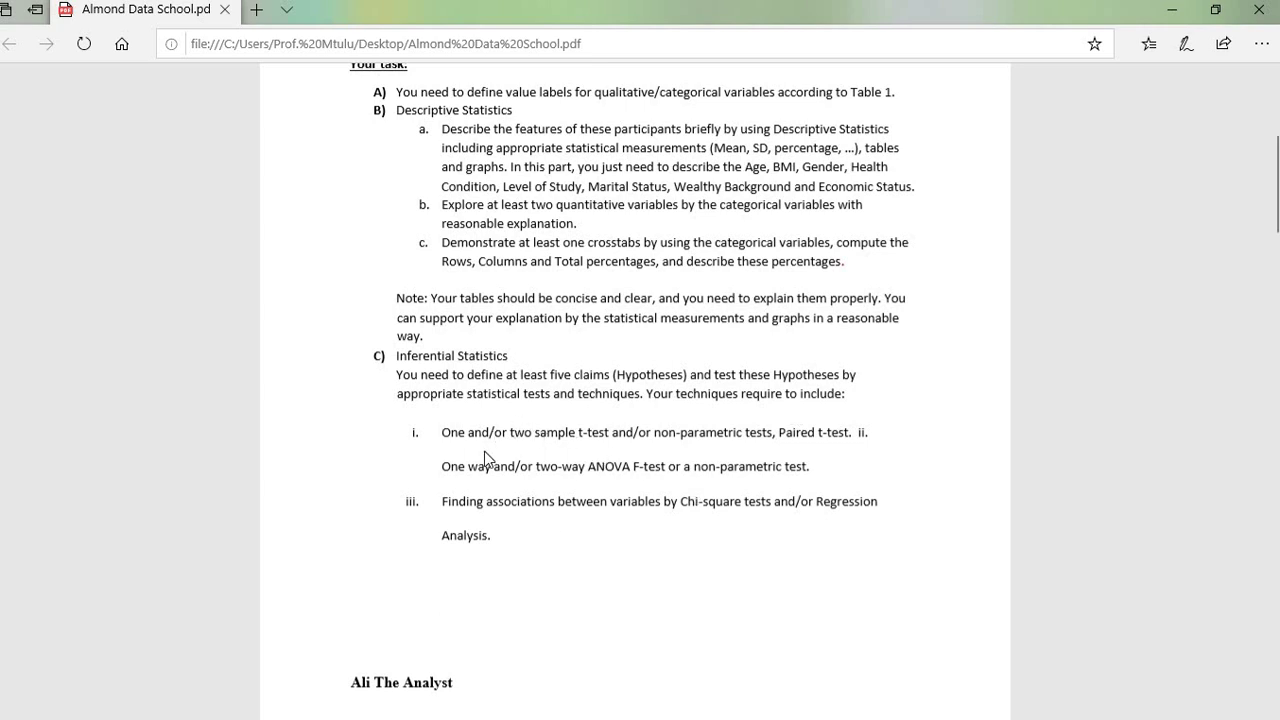
drag(443, 432, 608, 440)
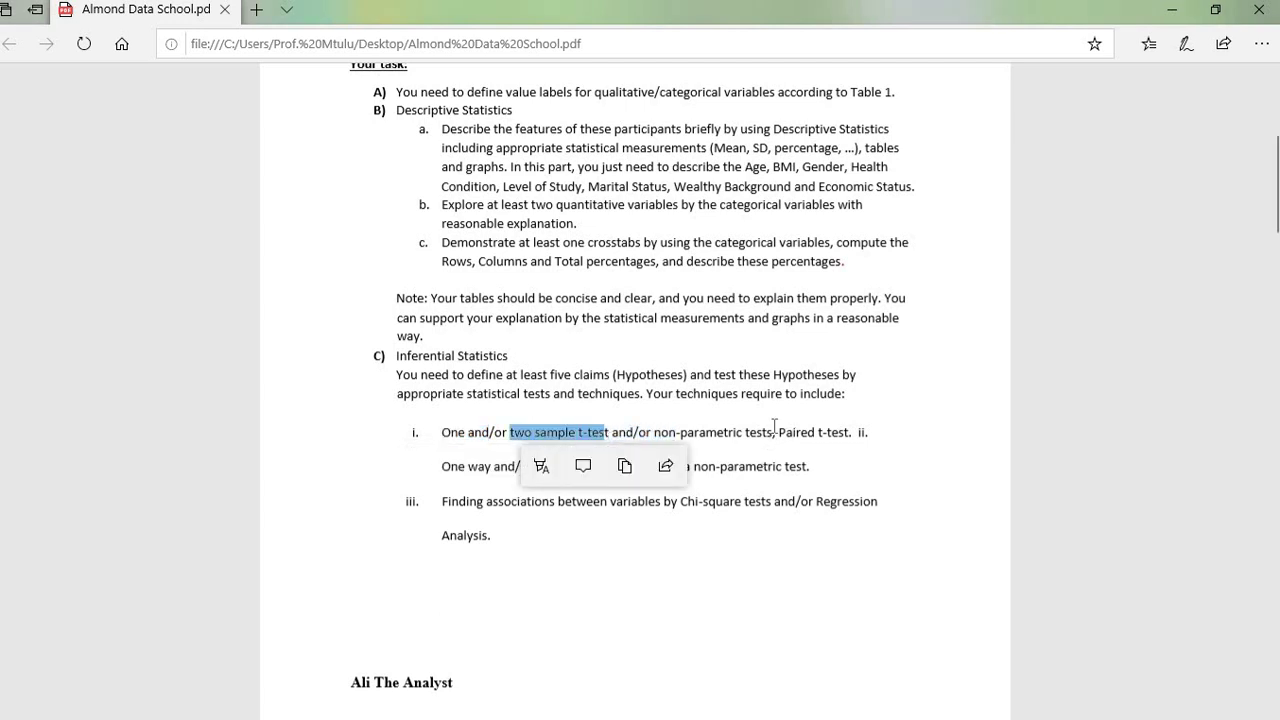
drag(779, 437, 858, 440)
click(825, 431)
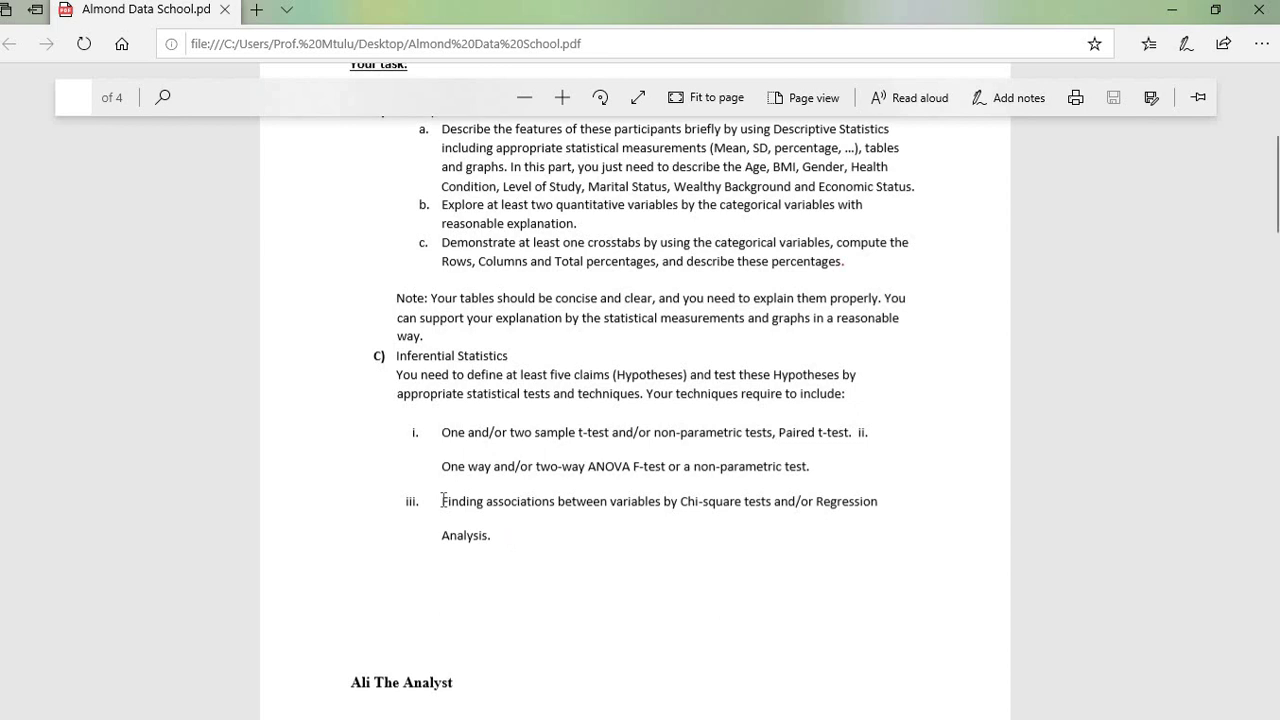
drag(443, 500, 605, 503)
click(688, 507)
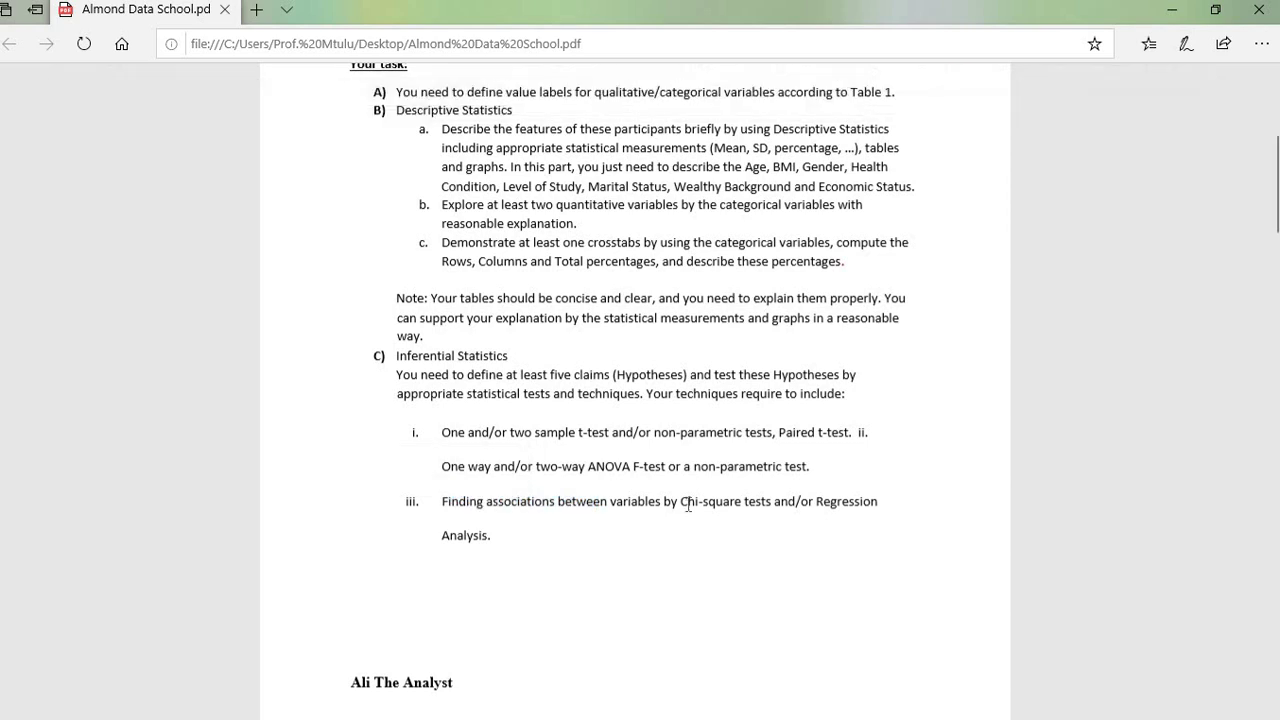
drag(686, 505, 840, 505)
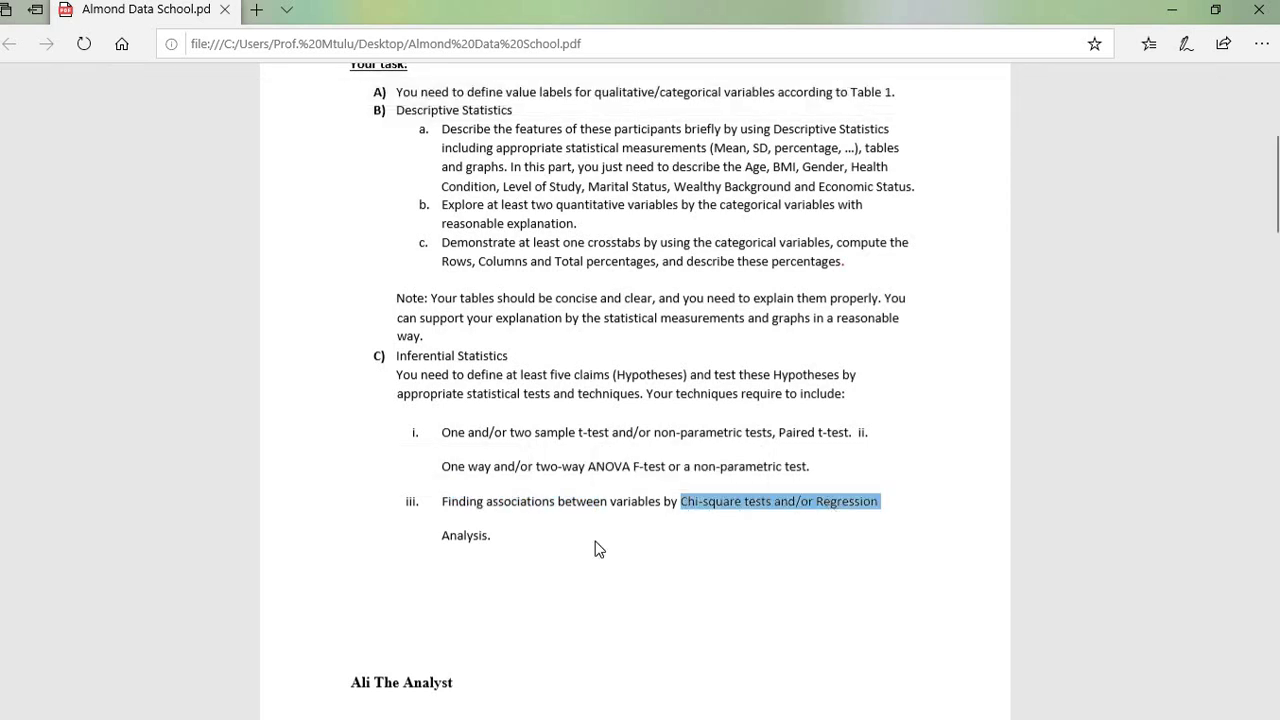
click(476, 556)
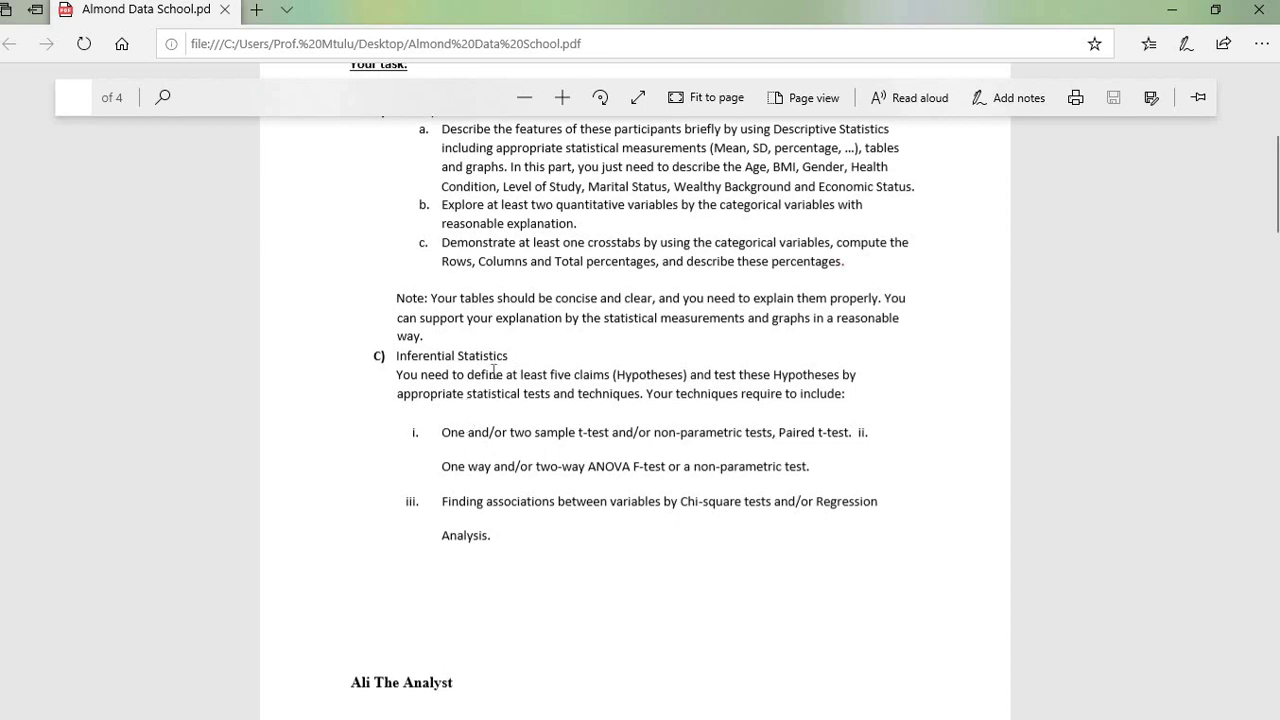
drag(531, 378, 642, 381)
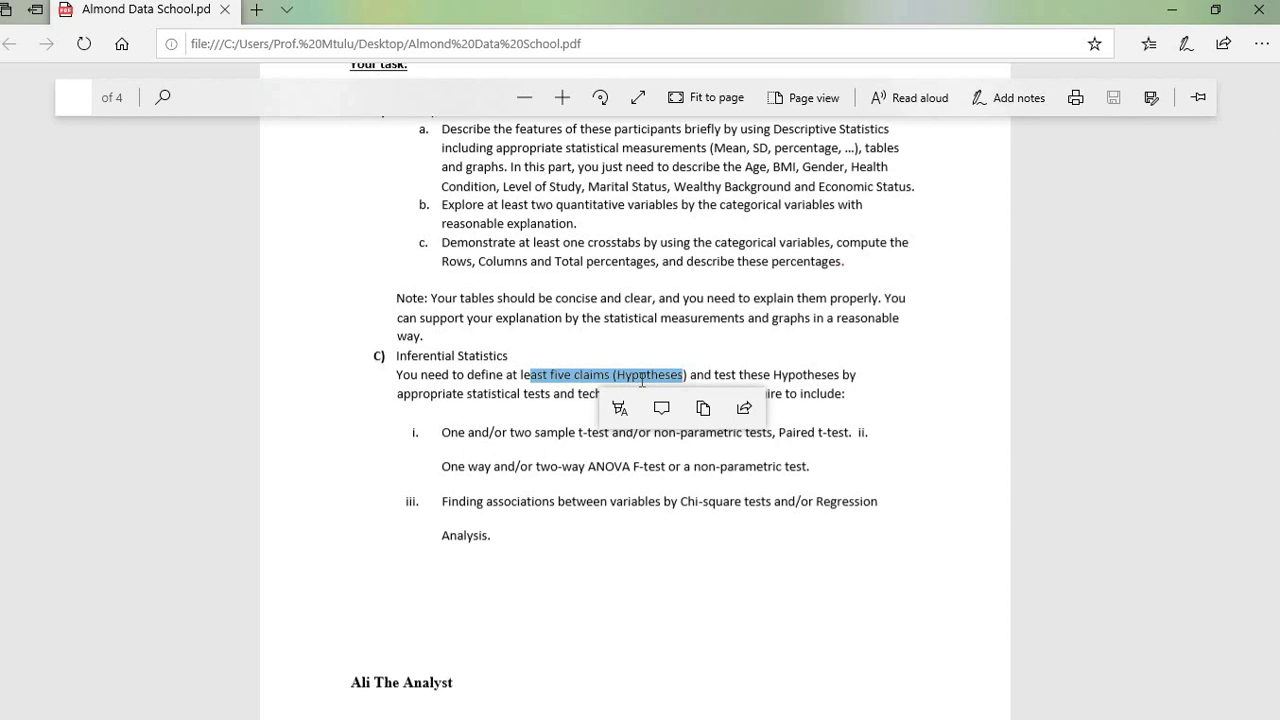
Look through the variable descriptions on the following pages, from Table 1 to the SWLS, GHQ 12, Anxiety and credit score tables
scroll(640, 379, up, 3)
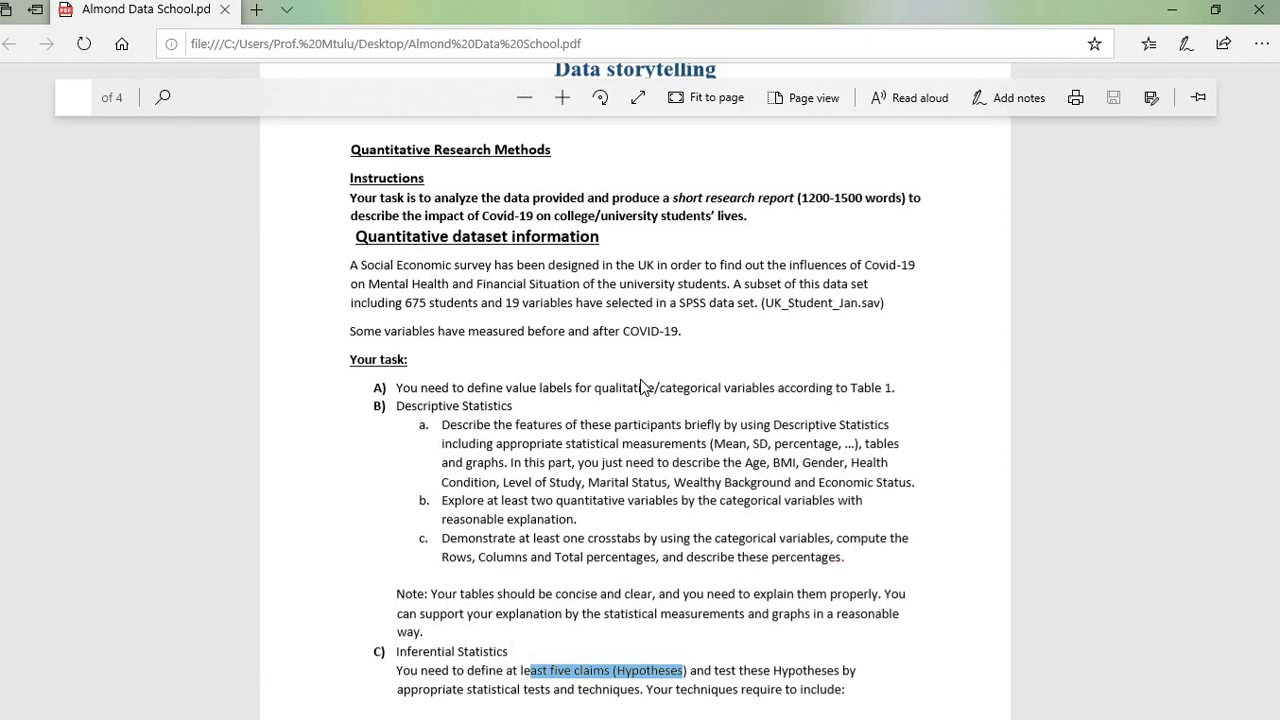
scroll(641, 387, down, 10)
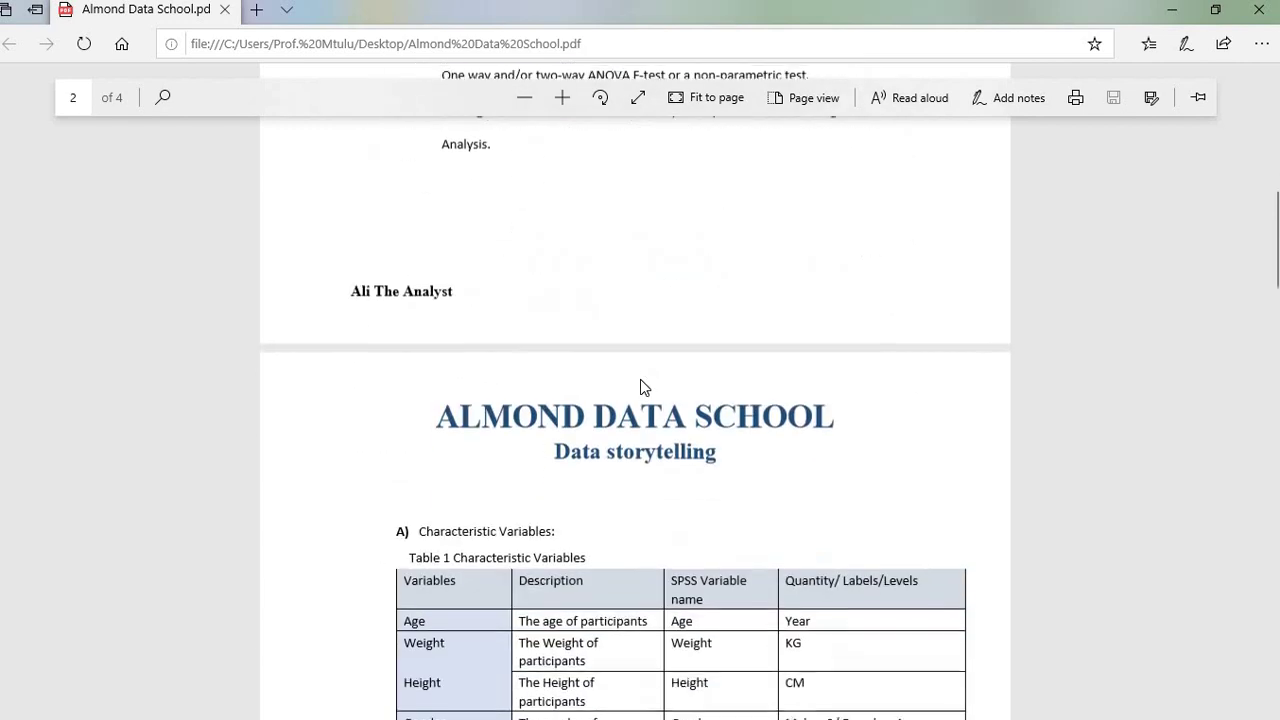
scroll(641, 385, down, 6)
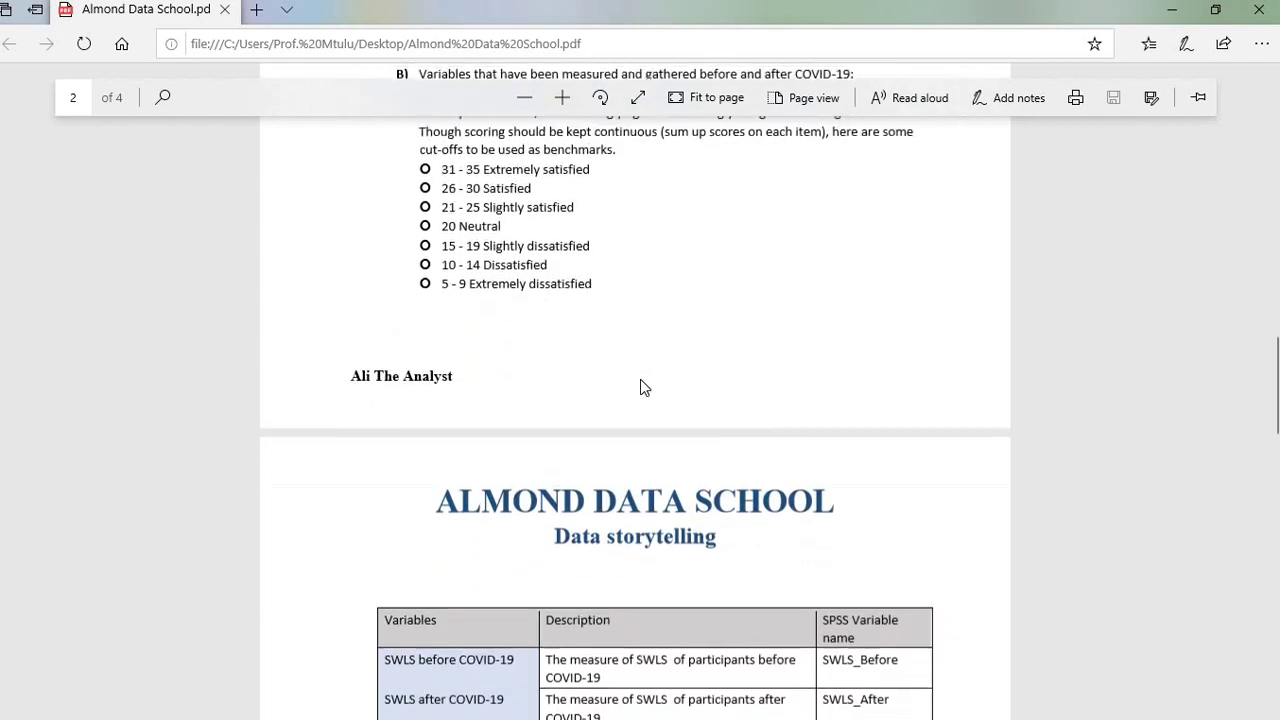
scroll(641, 385, down, 2)
scroll(640, 379, down, 3)
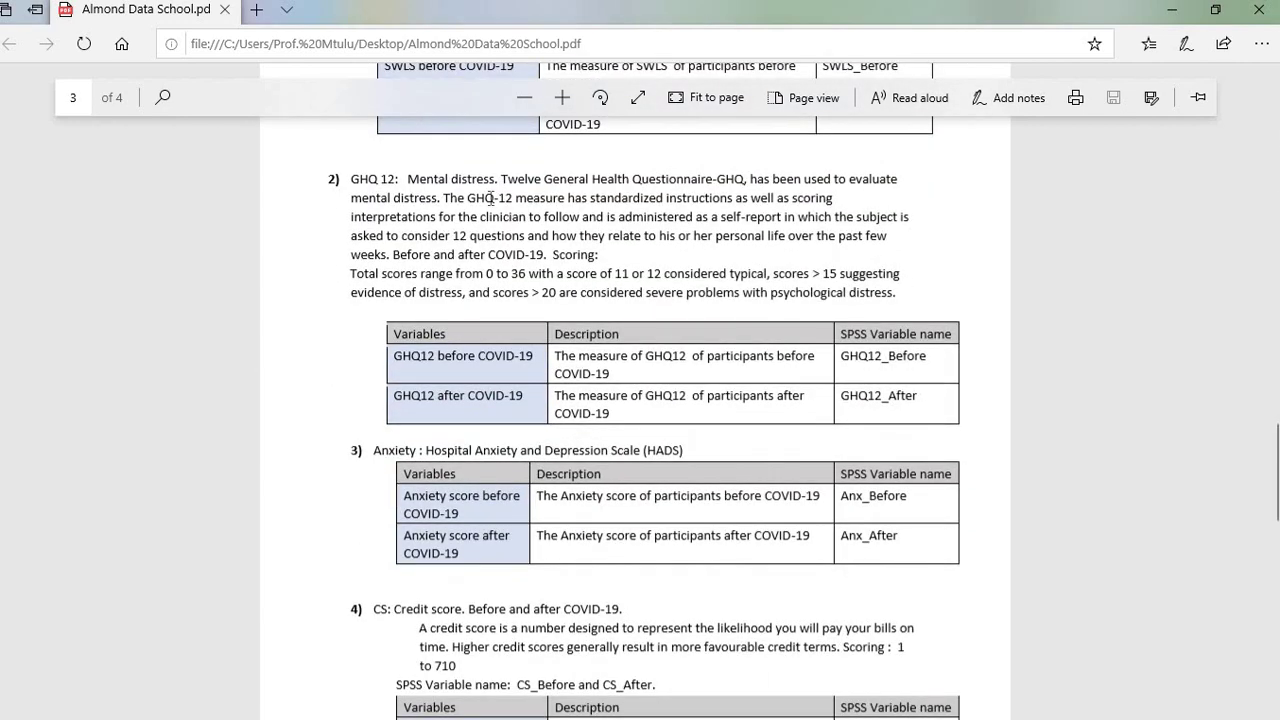
scroll(504, 290, down, 3)
scroll(502, 312, down, 3)
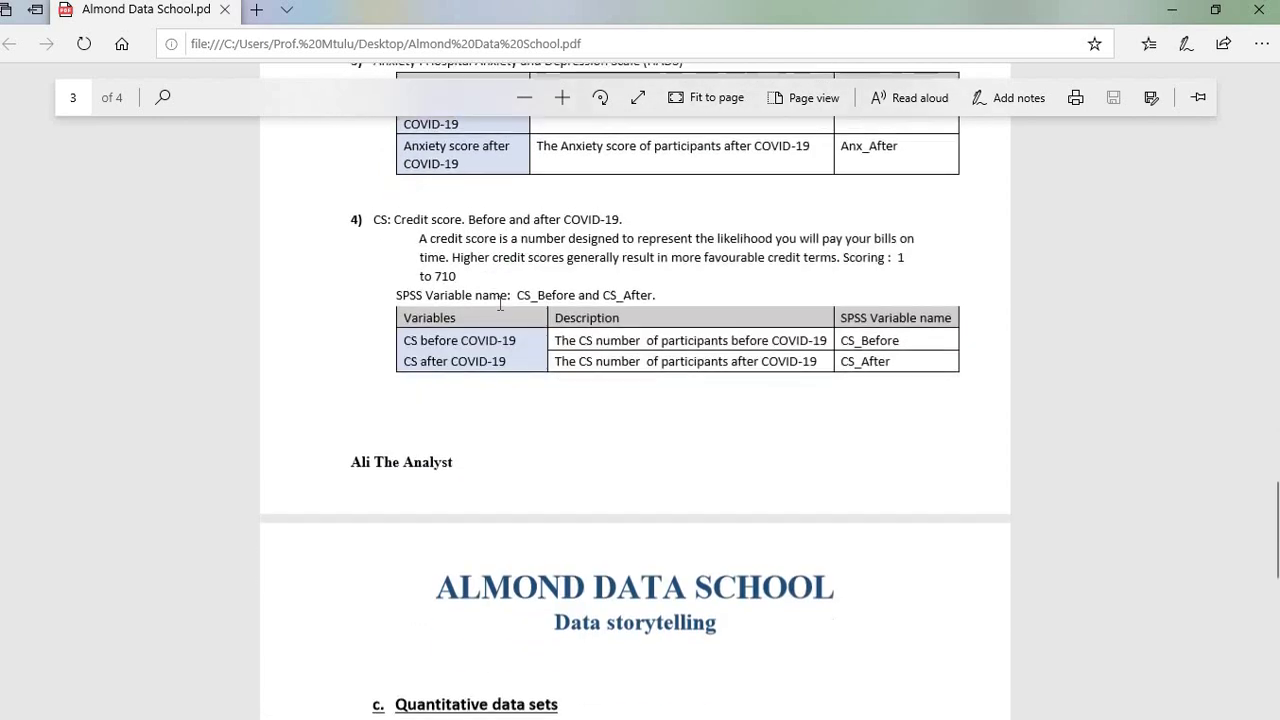
scroll(500, 303, down, 1)
Examine the Anxiety section, highlighting the Hospital Anxiety and Depression Scale name
scroll(500, 303, up, 3)
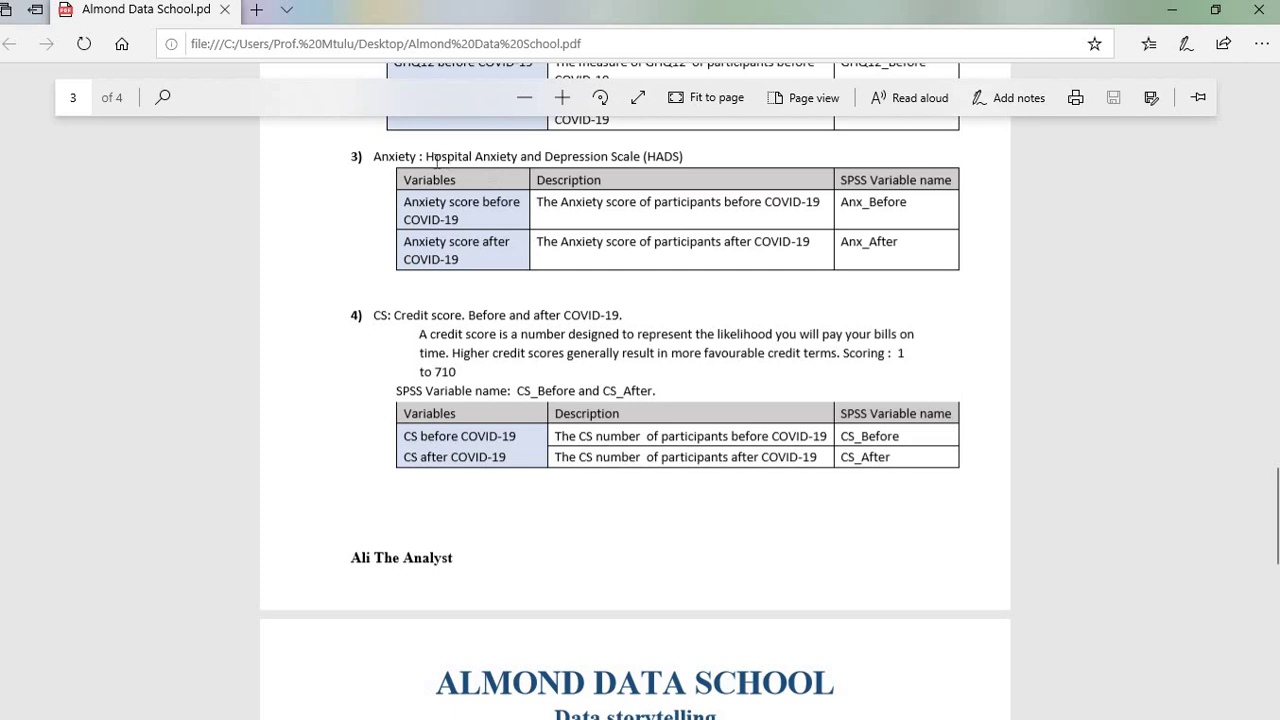
drag(435, 160, 650, 150)
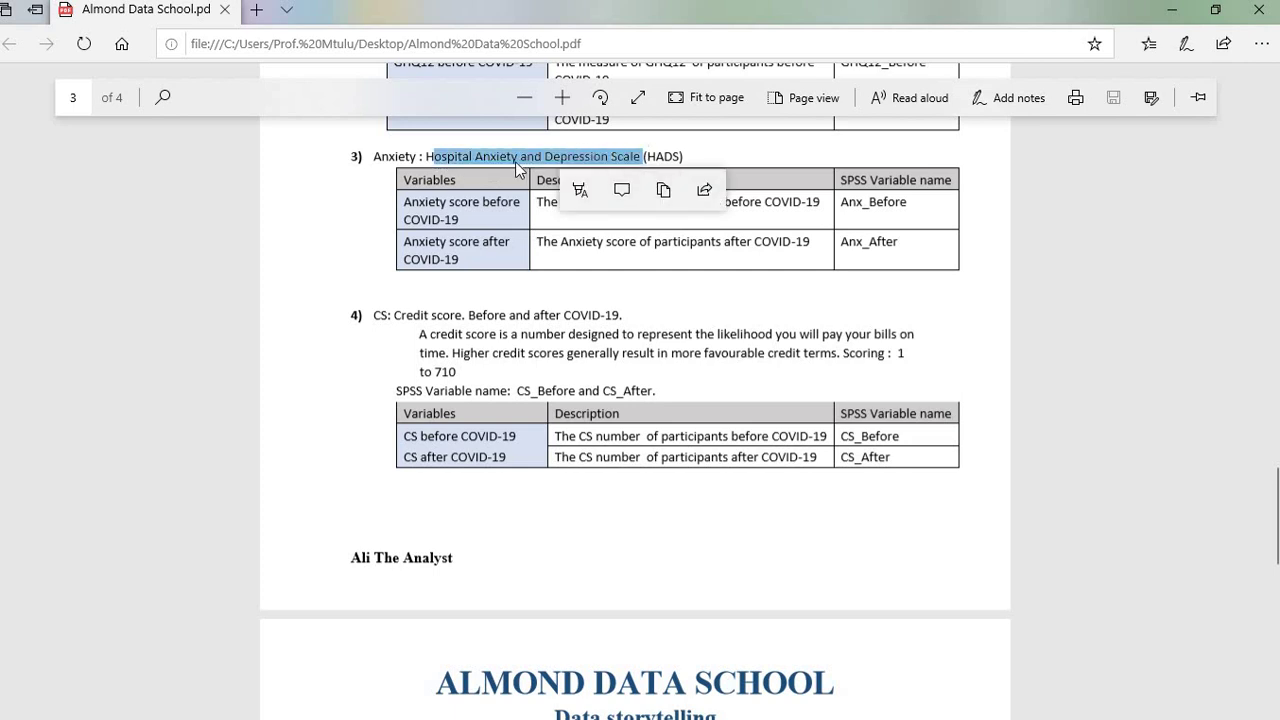
click(573, 196)
scroll(573, 200, up, 1)
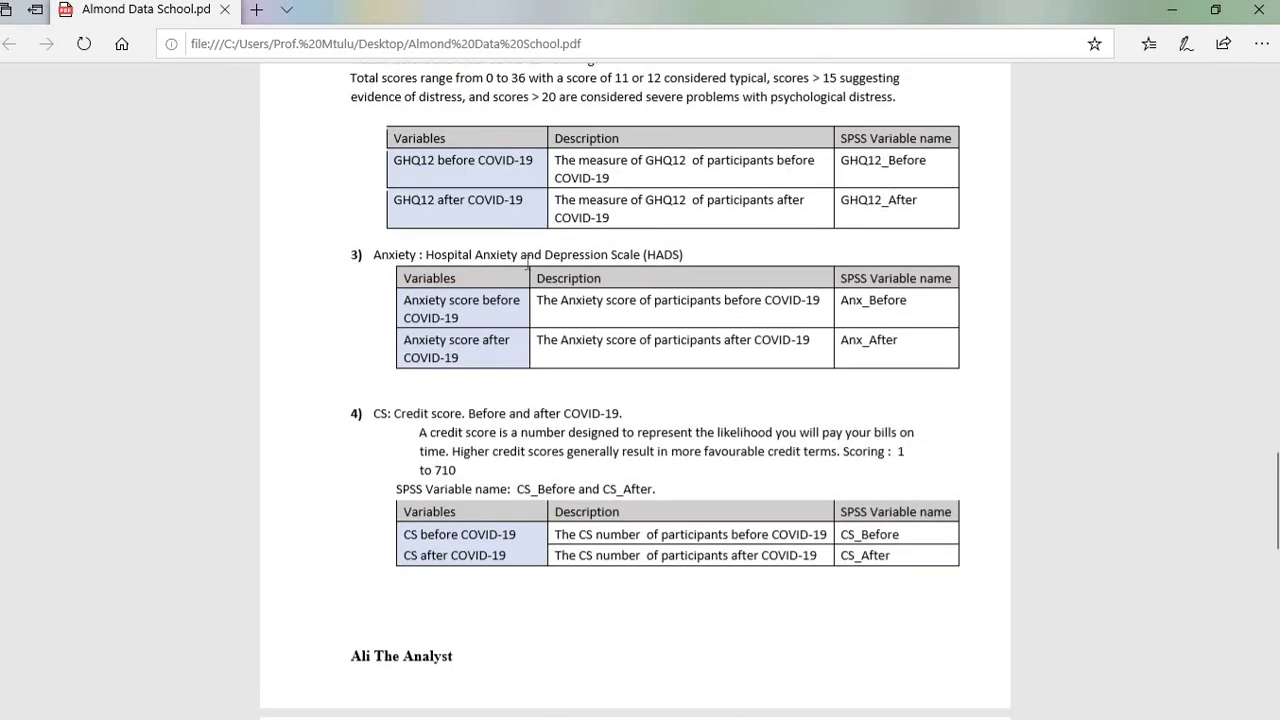
Go back to Table 1 Characteristic Variables and highlight the Disable=3 label of Health Condition
scroll(701, 283, up, 5)
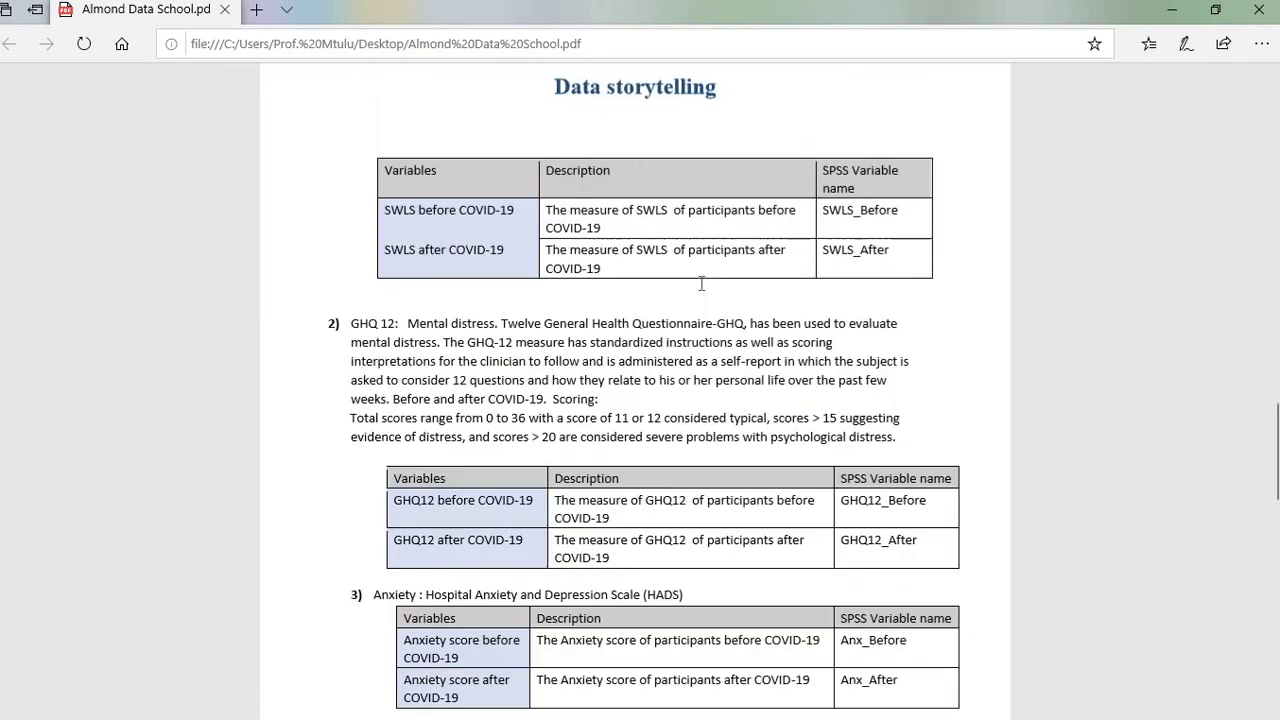
scroll(701, 283, up, 8)
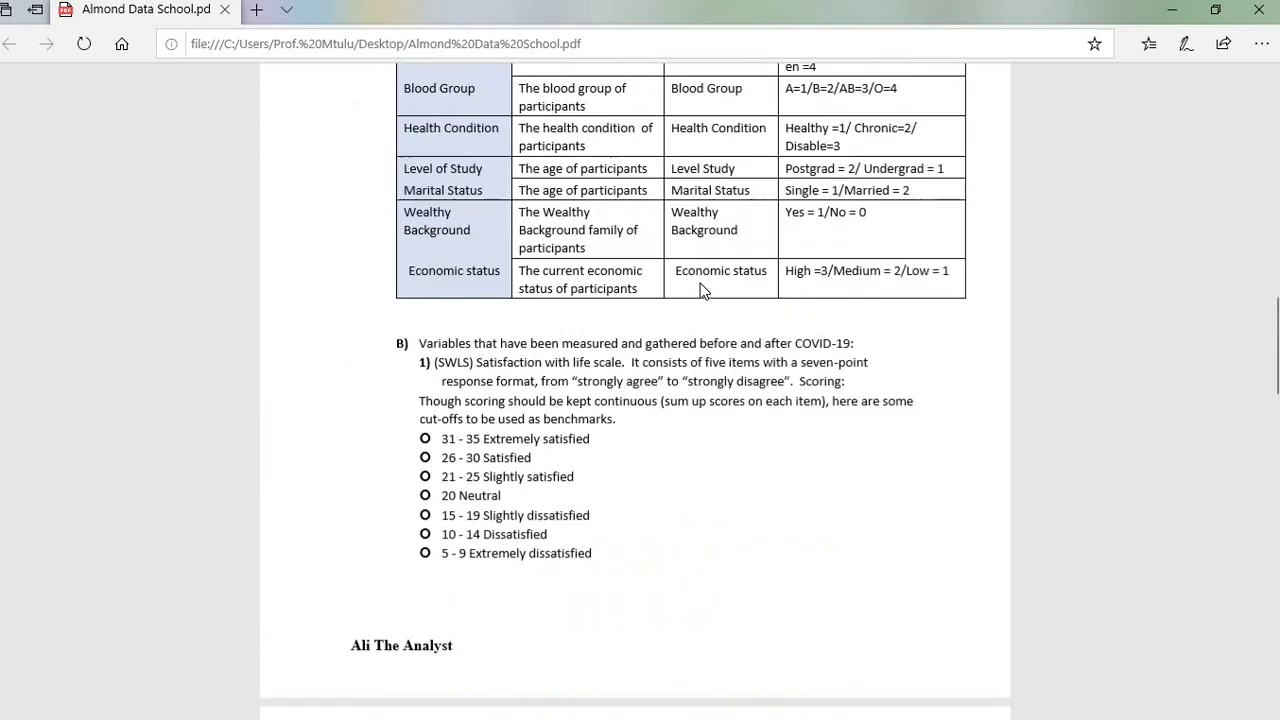
scroll(701, 290, up, 2)
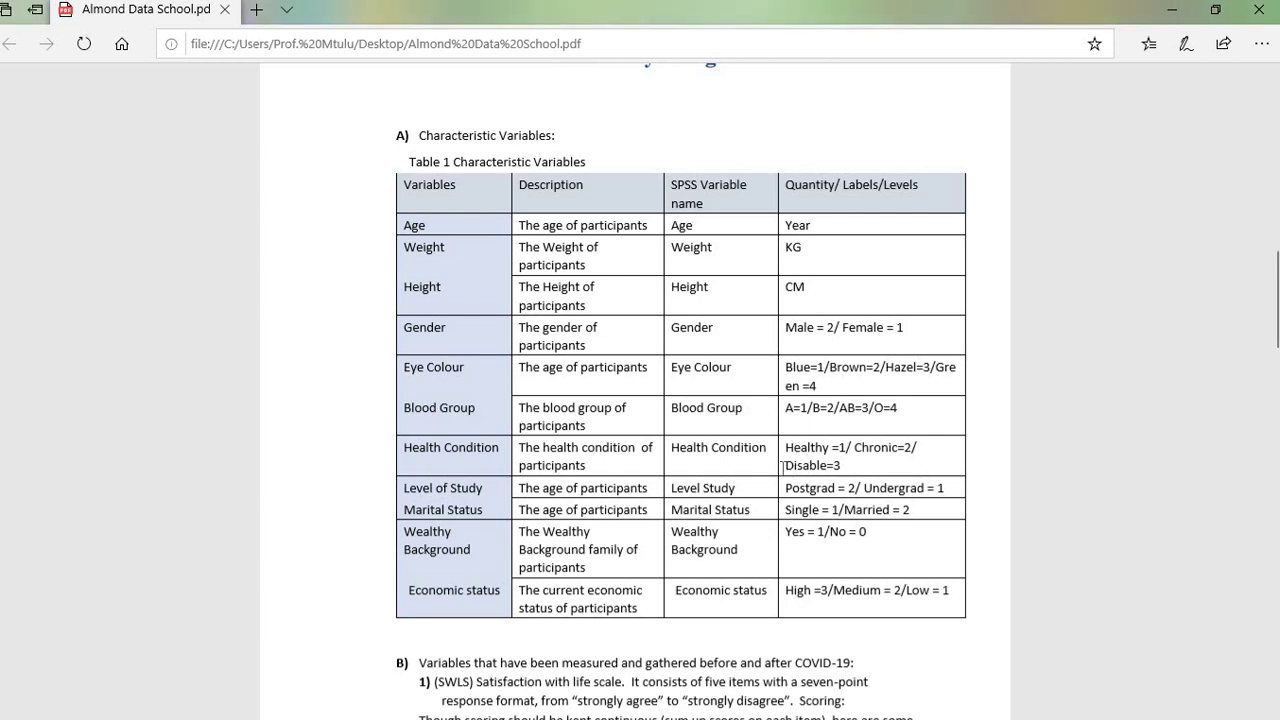
mouse_move(783, 466)
mouse_down()
mouse_move(832, 470)
mouse_move(820, 468)
mouse_up()
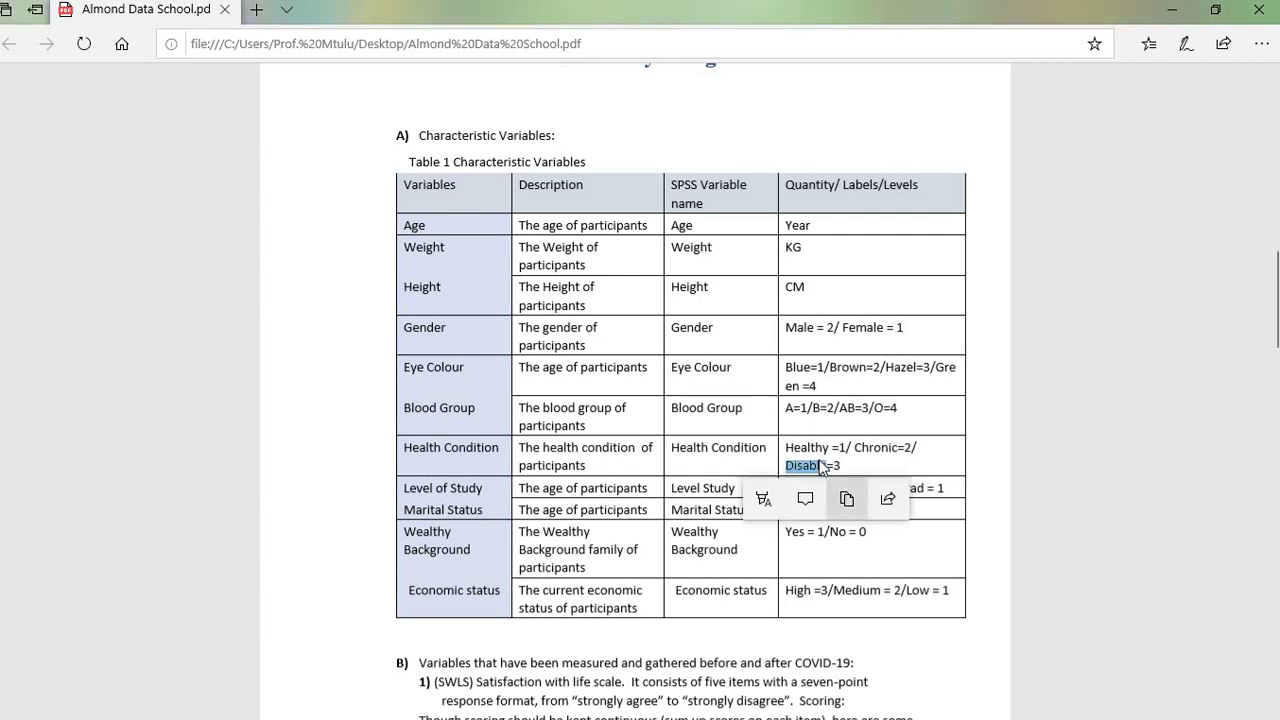
click(812, 468)
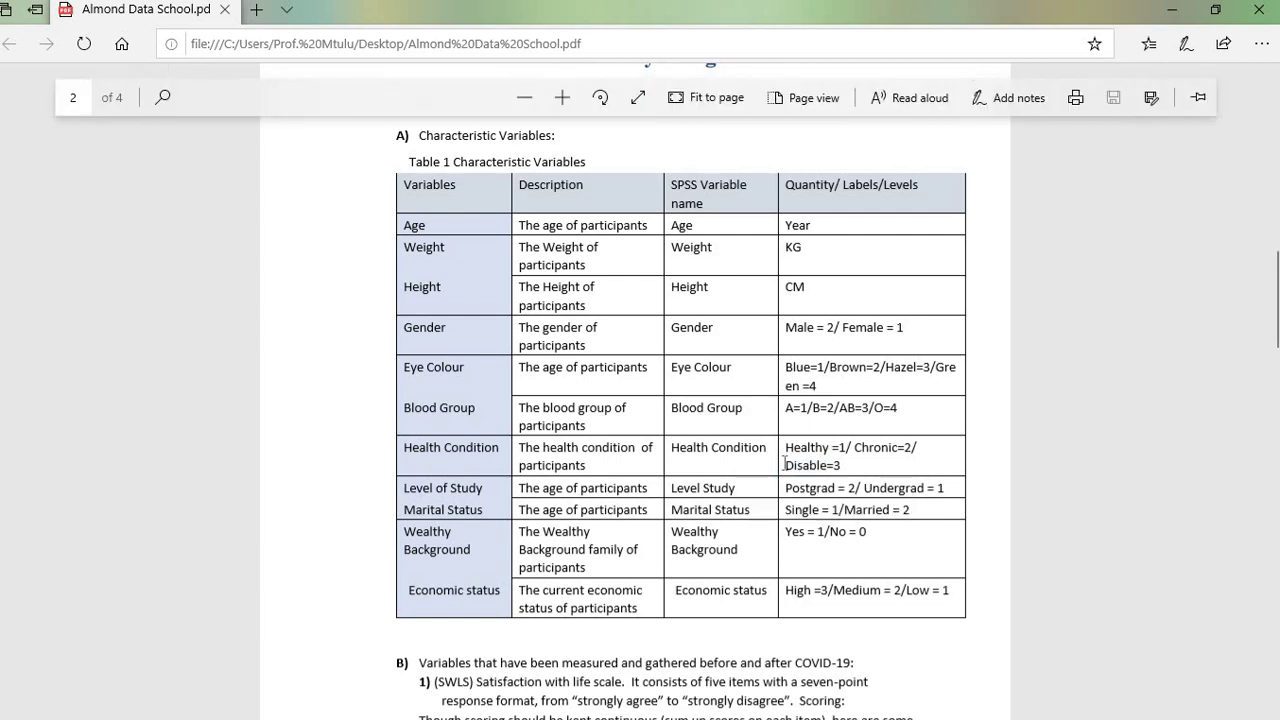
drag(785, 465, 843, 467)
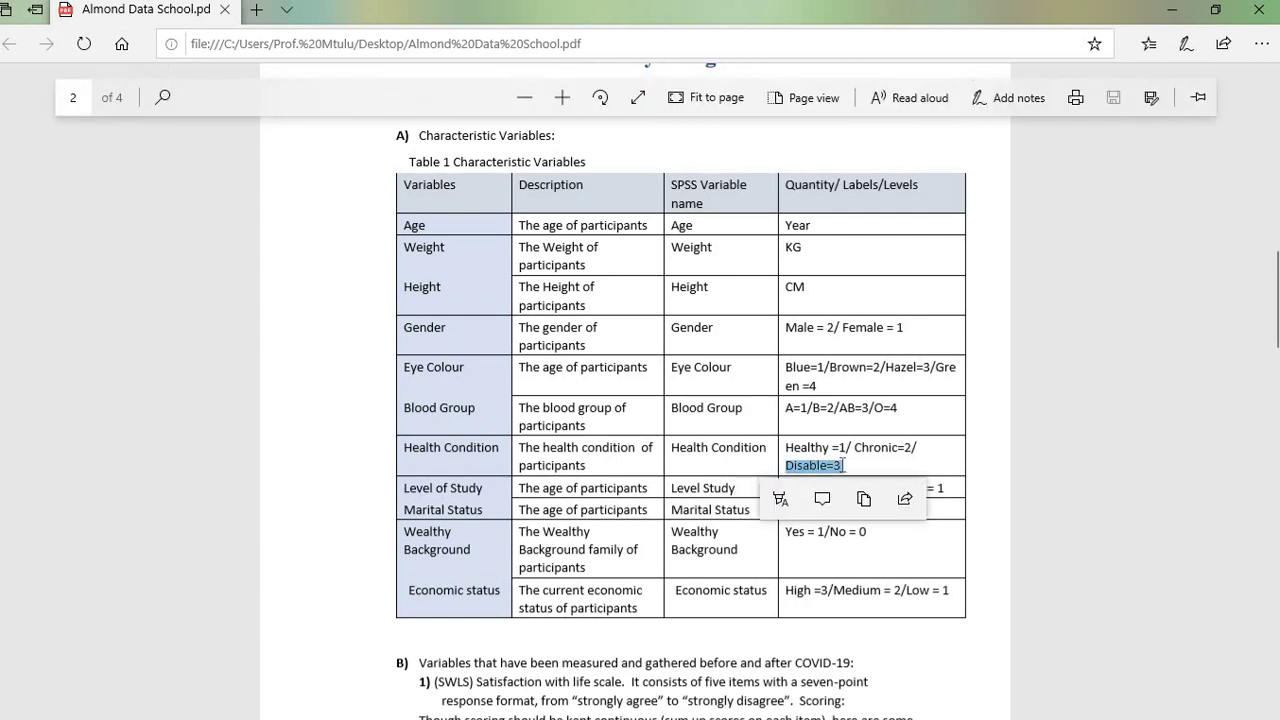
Return to the Anxiety section on page 3 and highlight "Hospital Anxiety and Depression Scale" again
scroll(843, 467, down, 15)
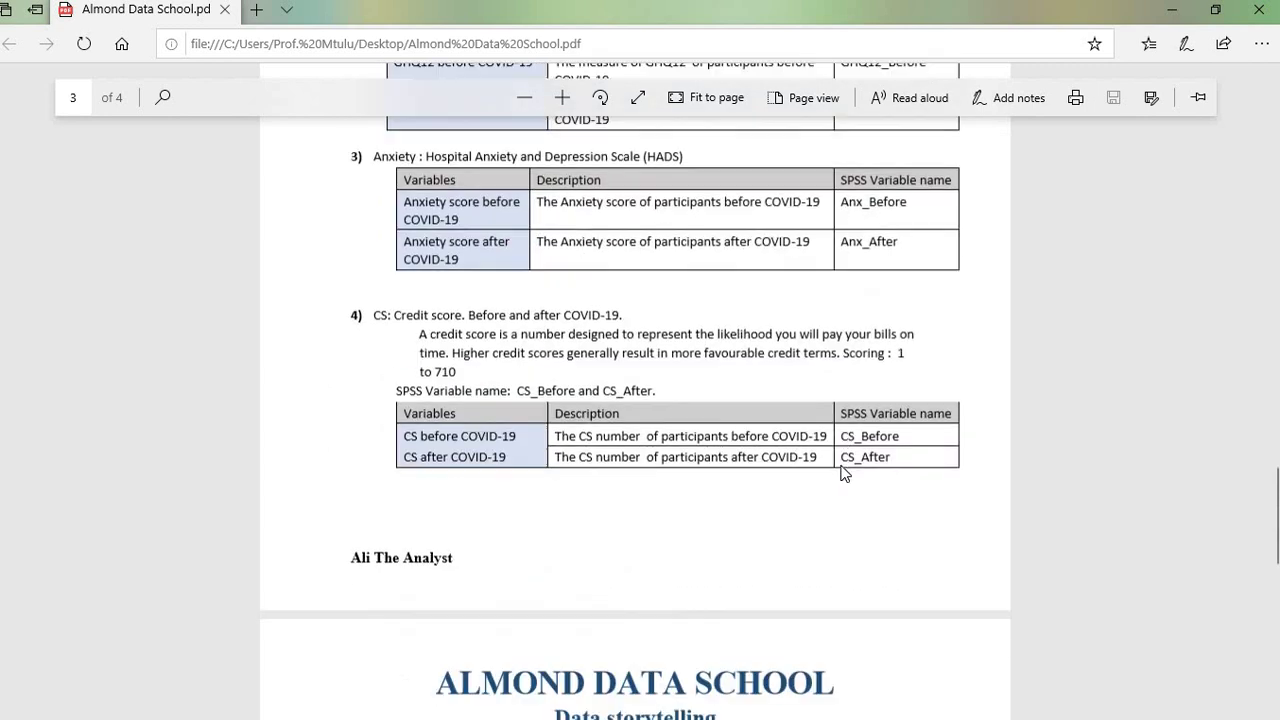
scroll(843, 473, up, 3)
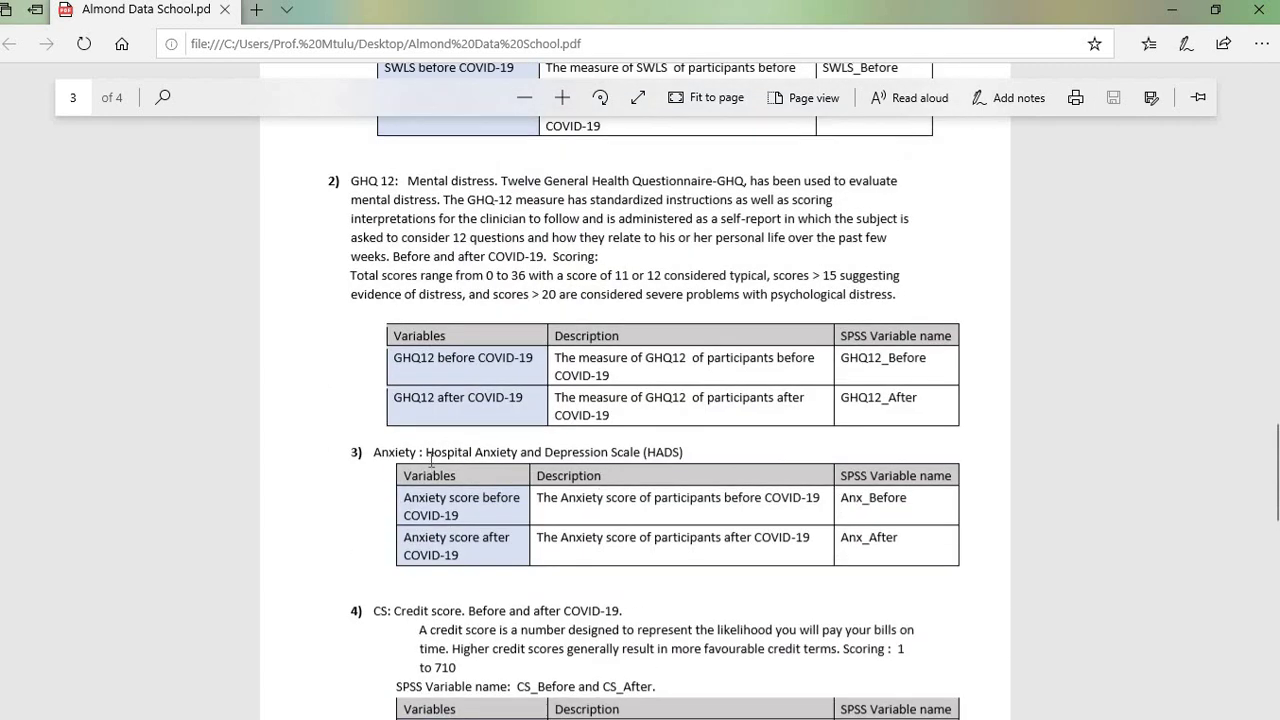
drag(427, 456, 625, 455)
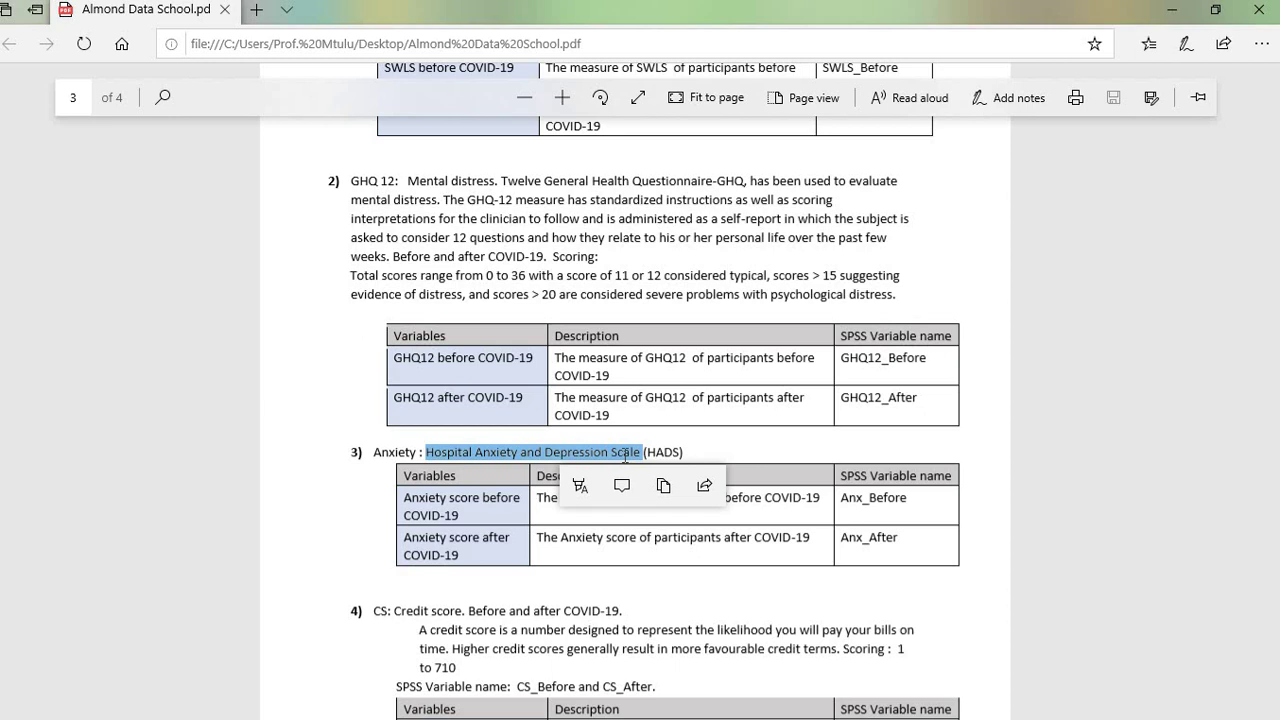
Return to the Inferential Statistics task on page 1 and highlight the word "claims" in the hypotheses requirement
scroll(625, 455, up, 8)
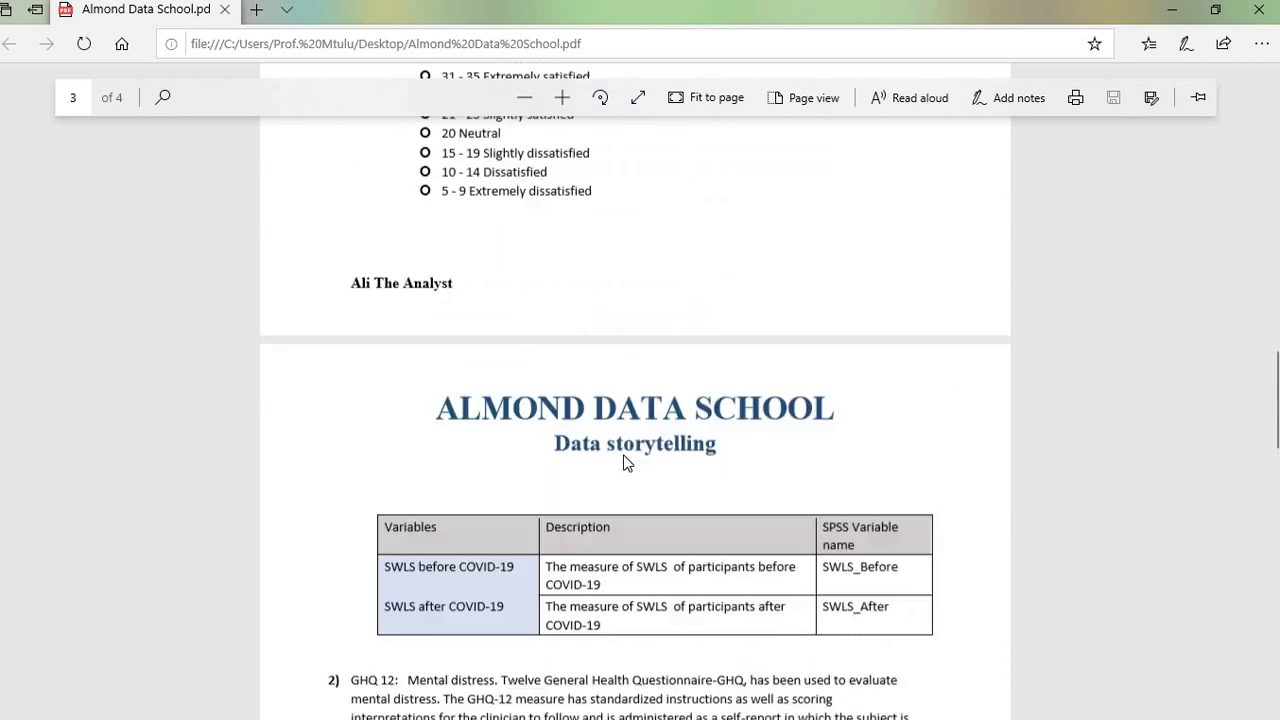
scroll(627, 461, up, 10)
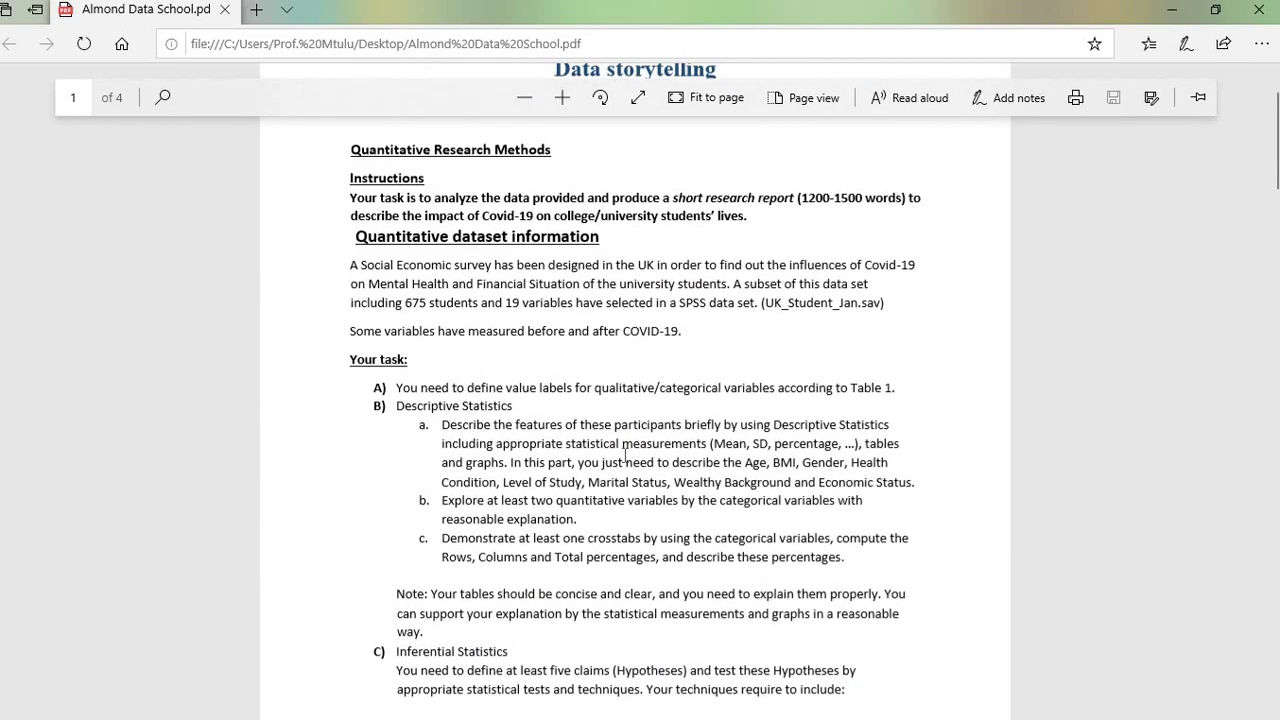
scroll(625, 455, down, 3)
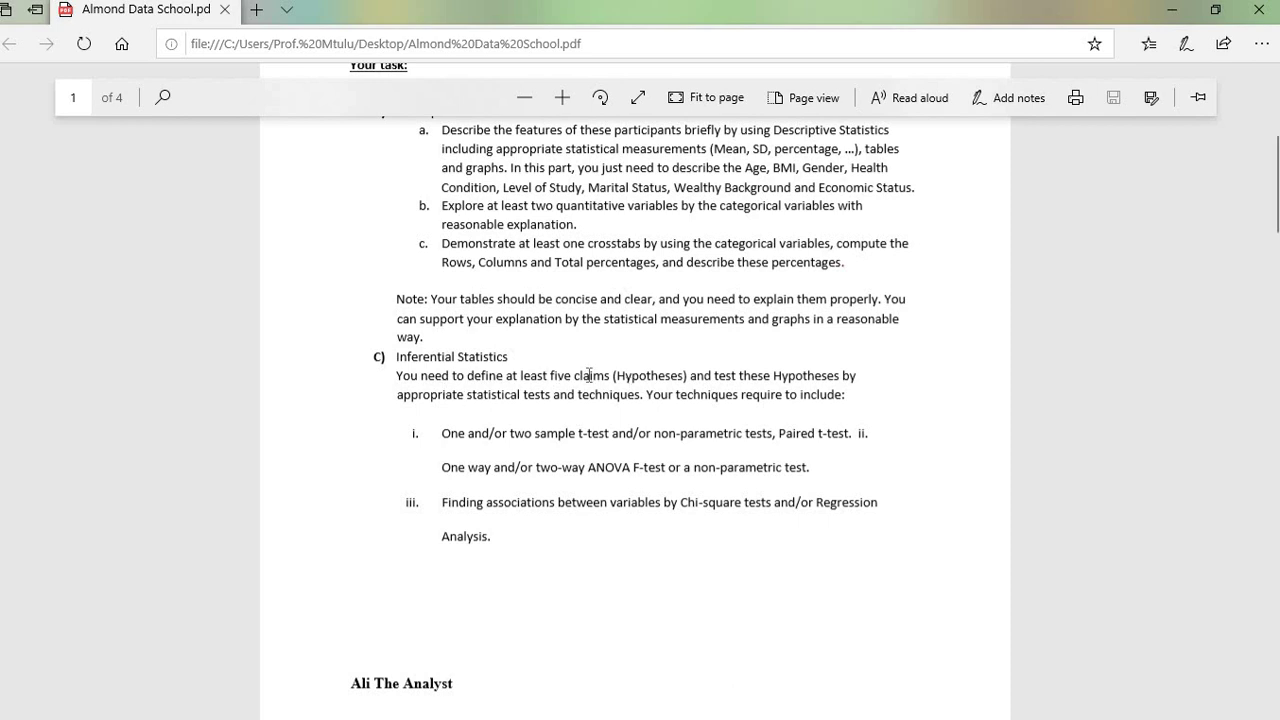
drag(575, 378, 611, 381)
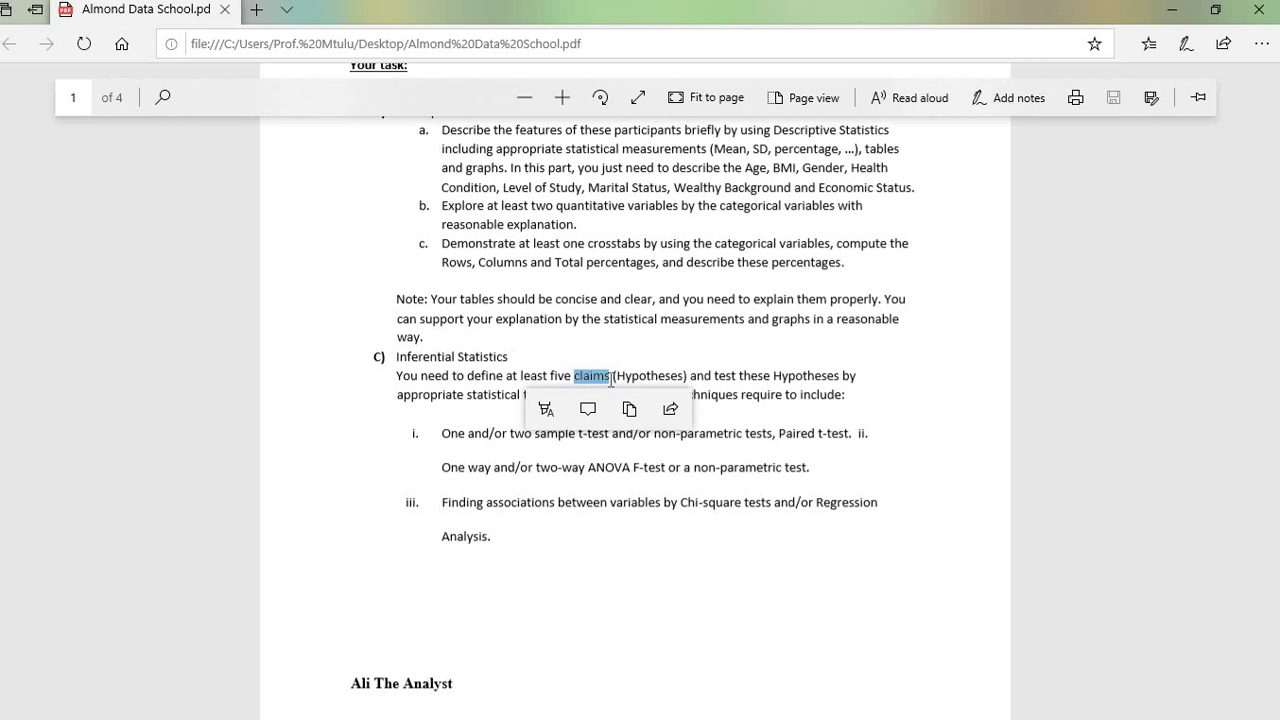
click(612, 381)
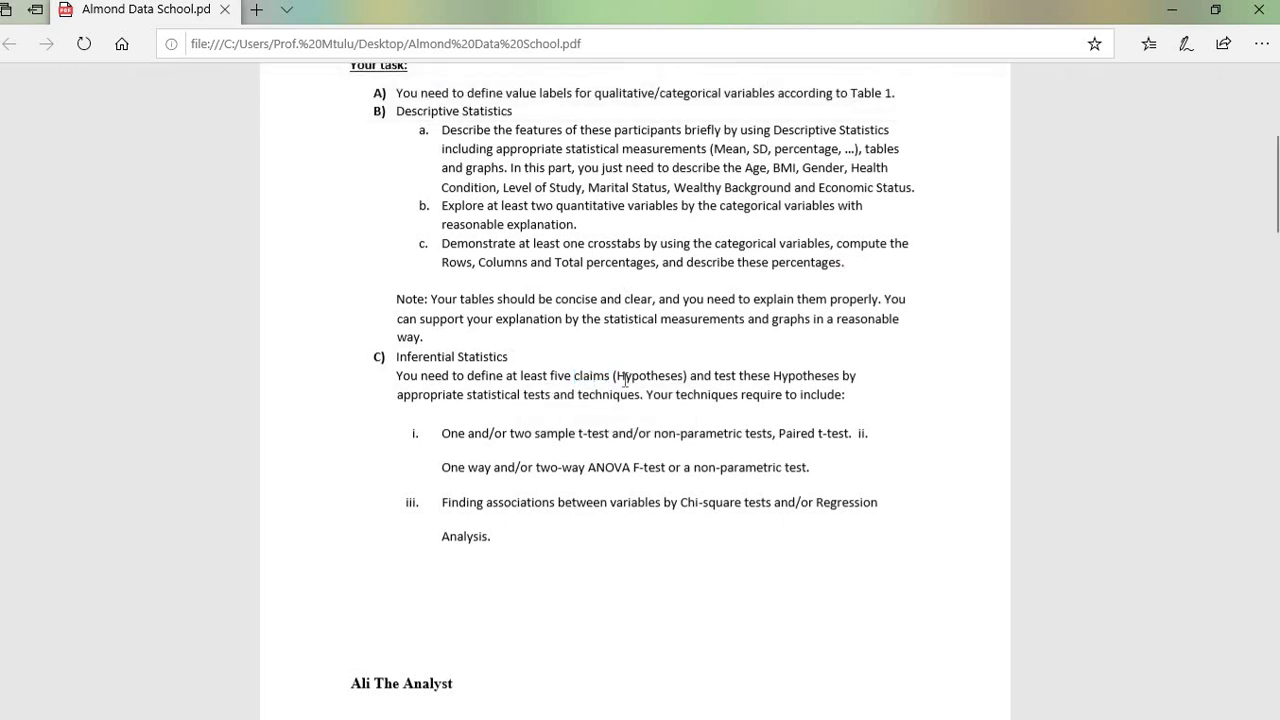
Highlight the word "Hypotheses" in the Inferential Statistics requirement
drag(618, 381, 654, 381)
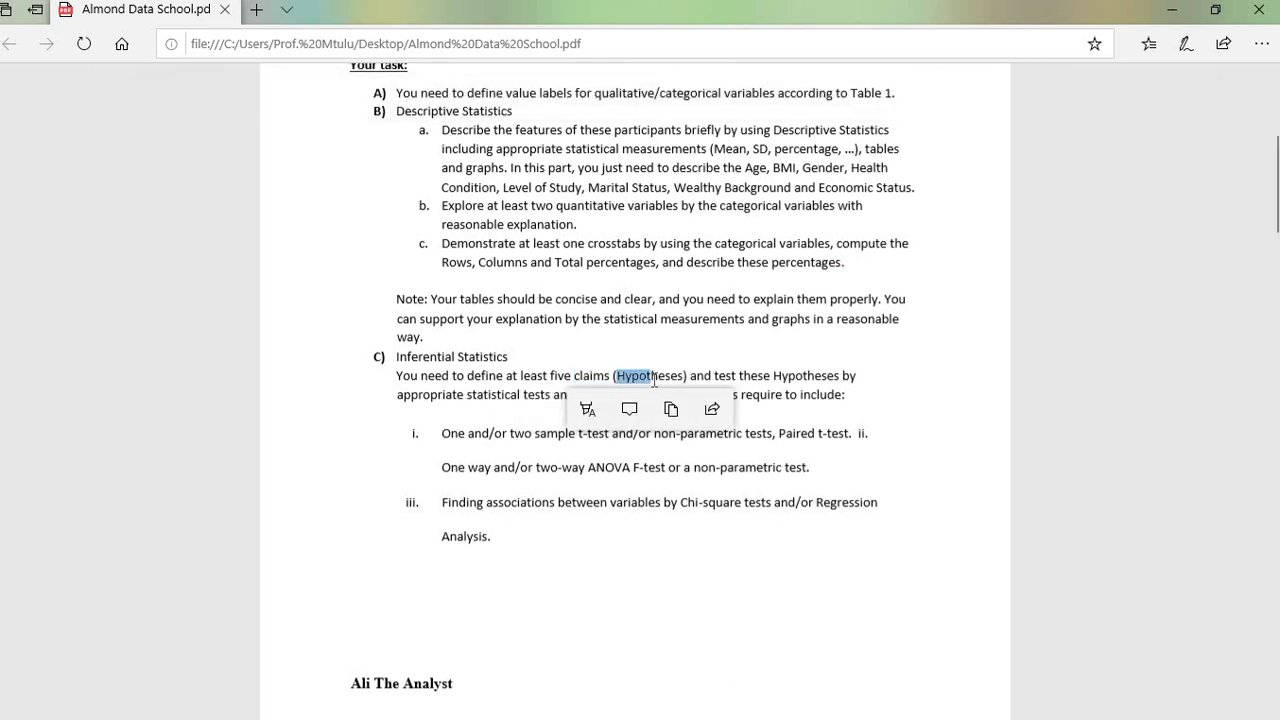
click(654, 380)
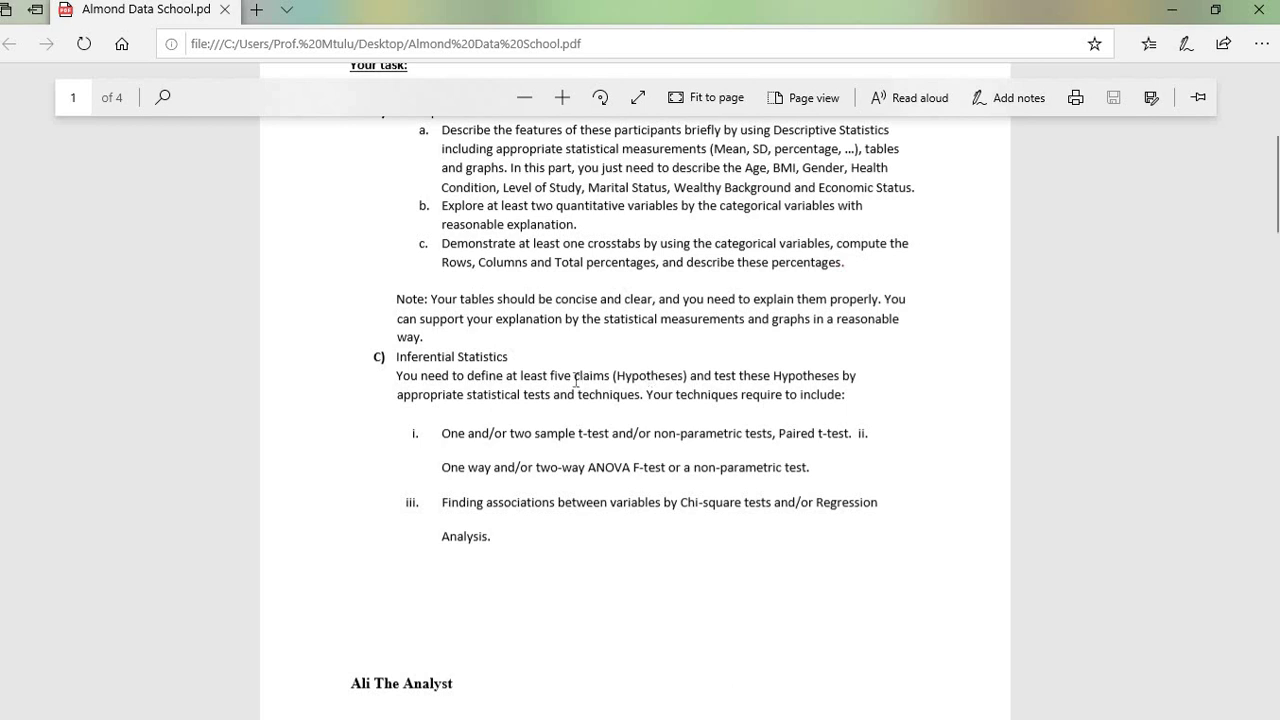
drag(573, 380, 686, 375)
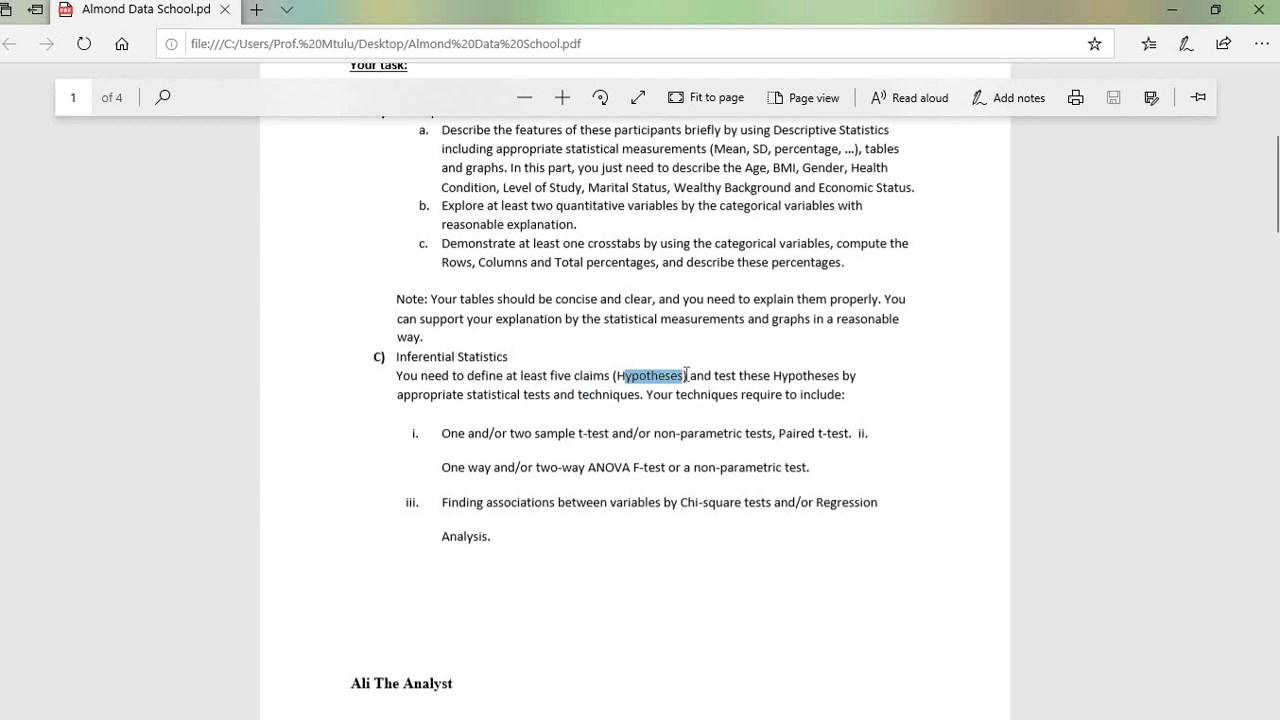
click(667, 375)
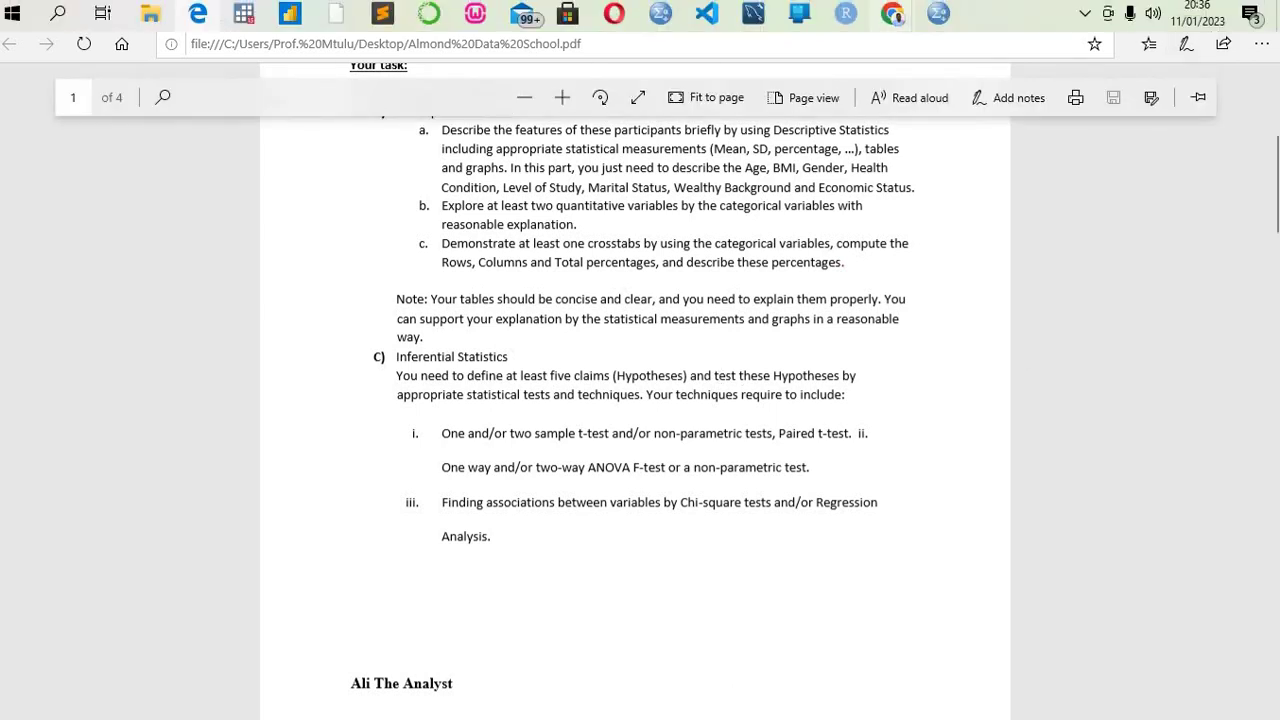
Switch to the UK_Student_Jan.sav dataset in SPSS, select the Wealthy_Background variable and show numeric codes instead of value labels
click(933, 10)
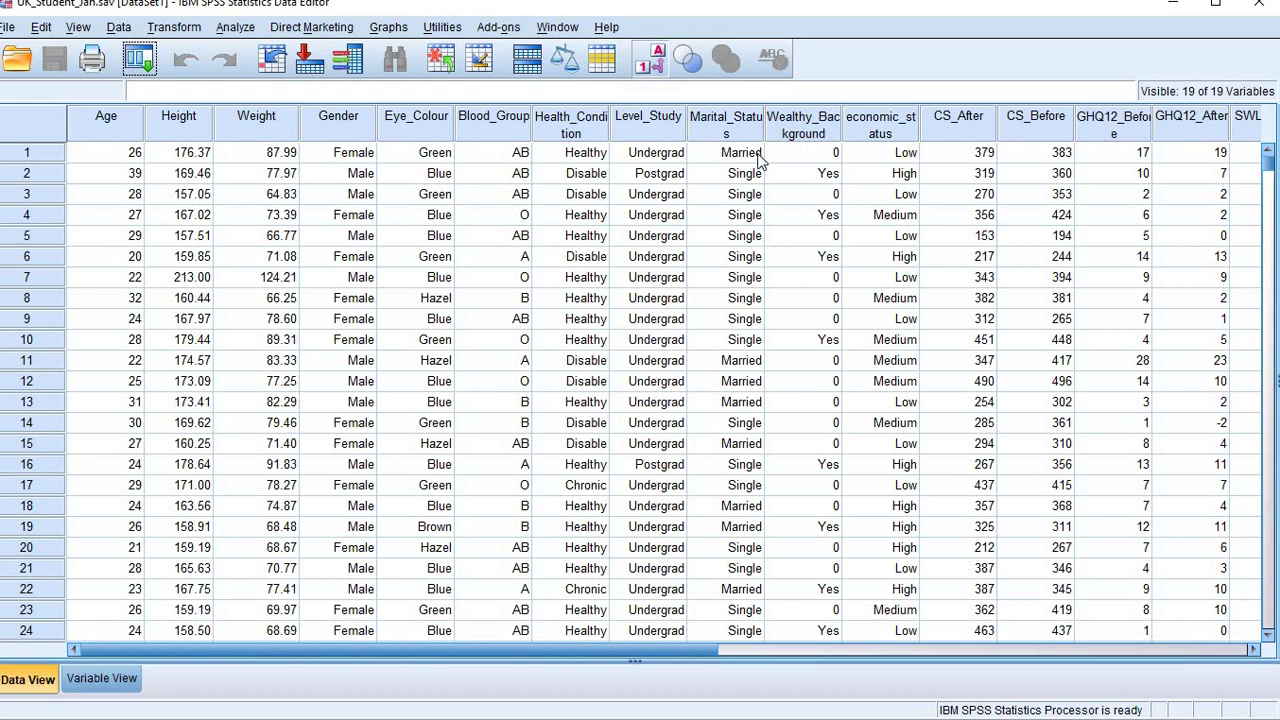
click(801, 117)
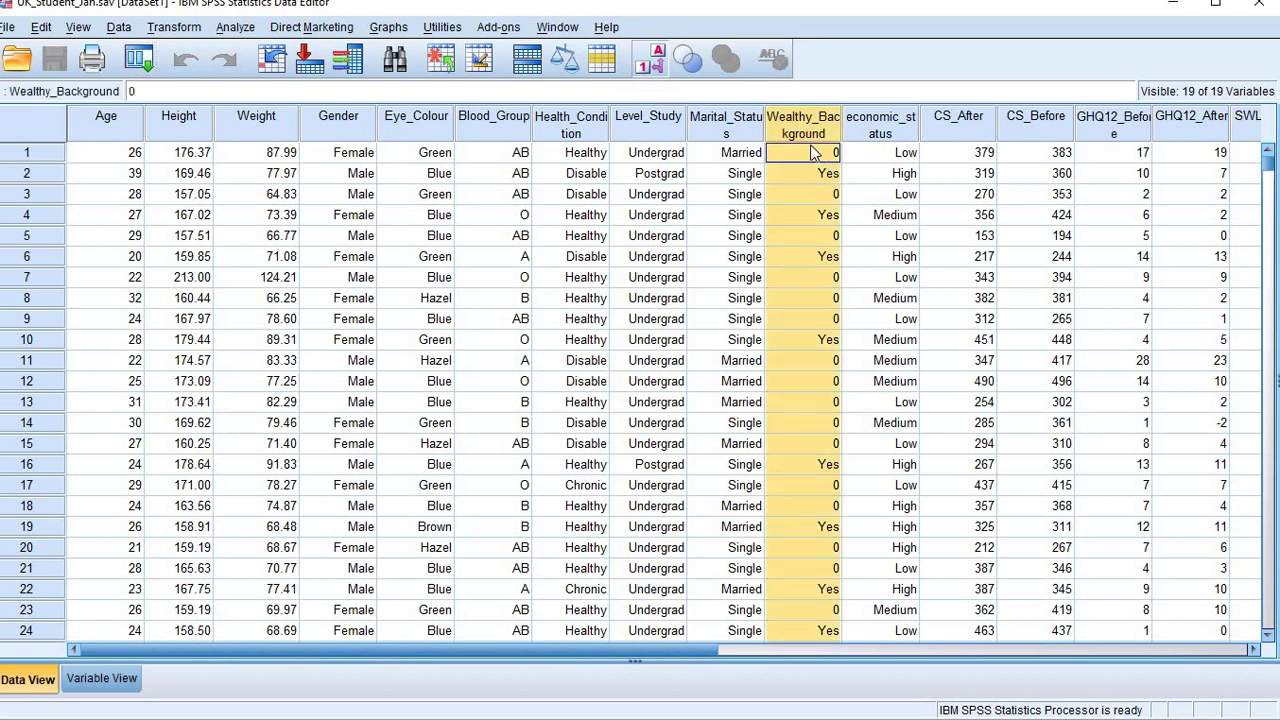
click(649, 63)
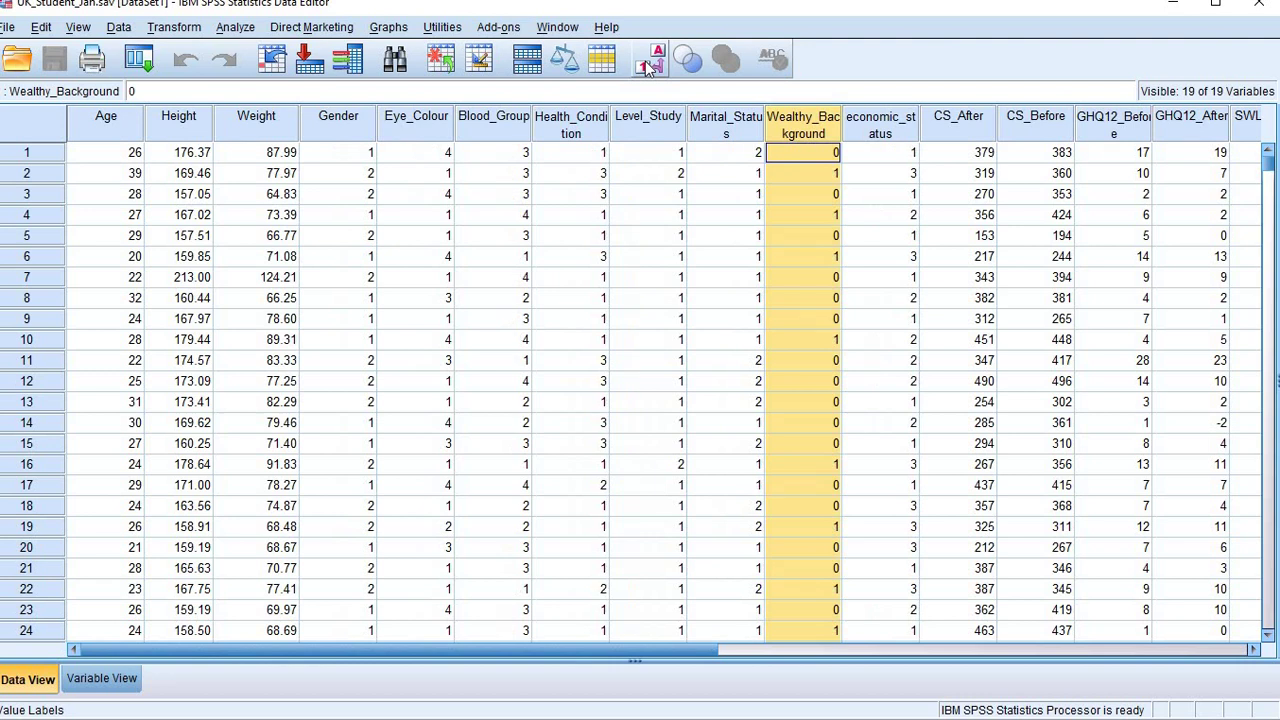
click(649, 63)
click(649, 63)
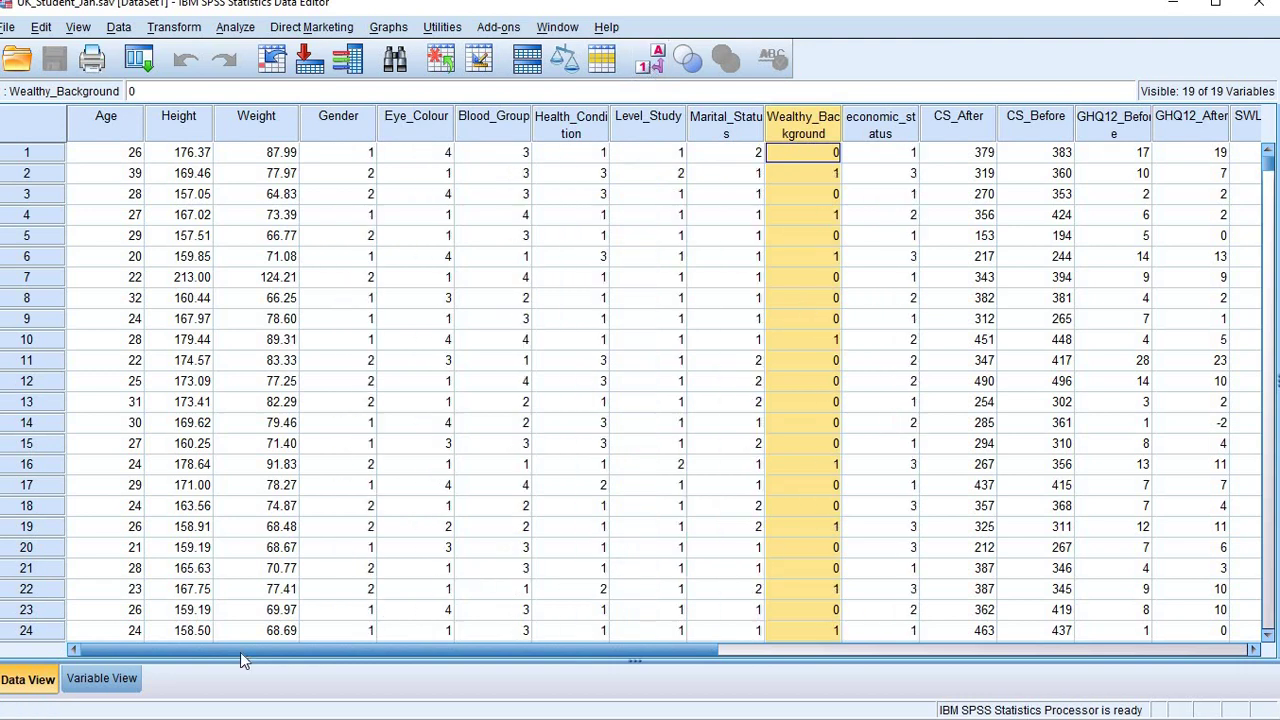
Open the value labels of Wealthy_Background in the variable definitions and remove the label for value 2
click(105, 679)
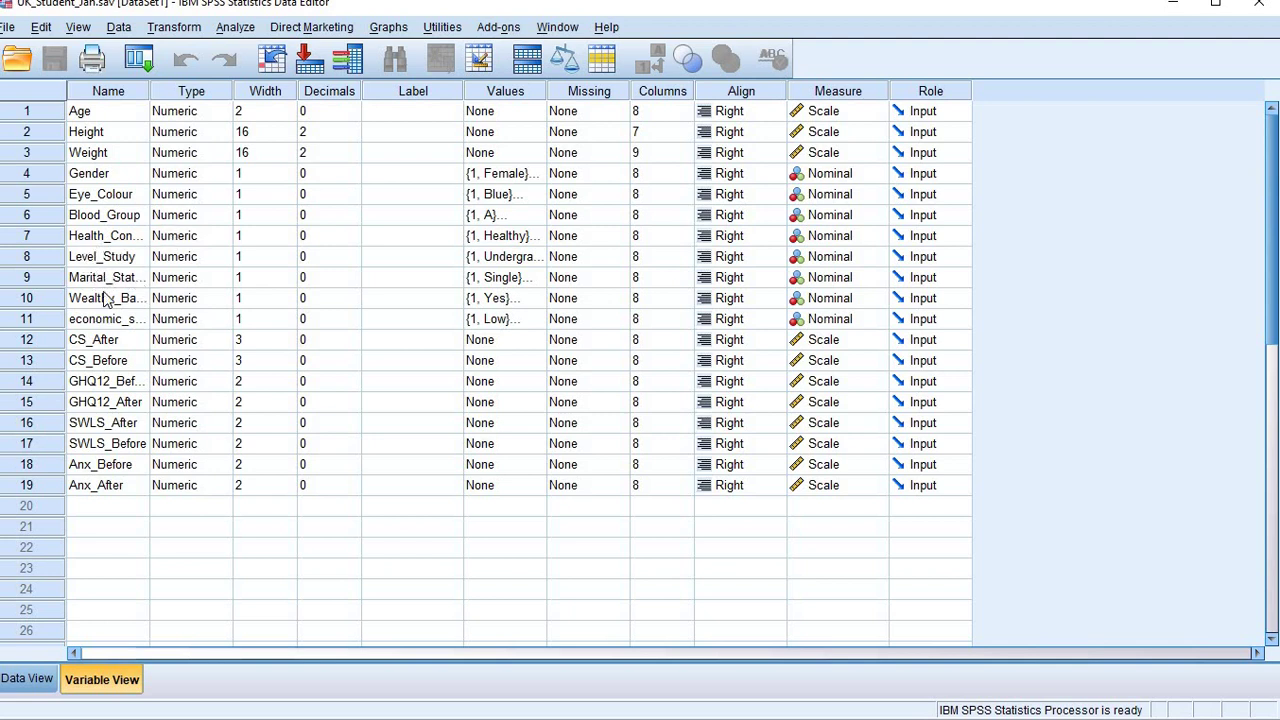
click(516, 304)
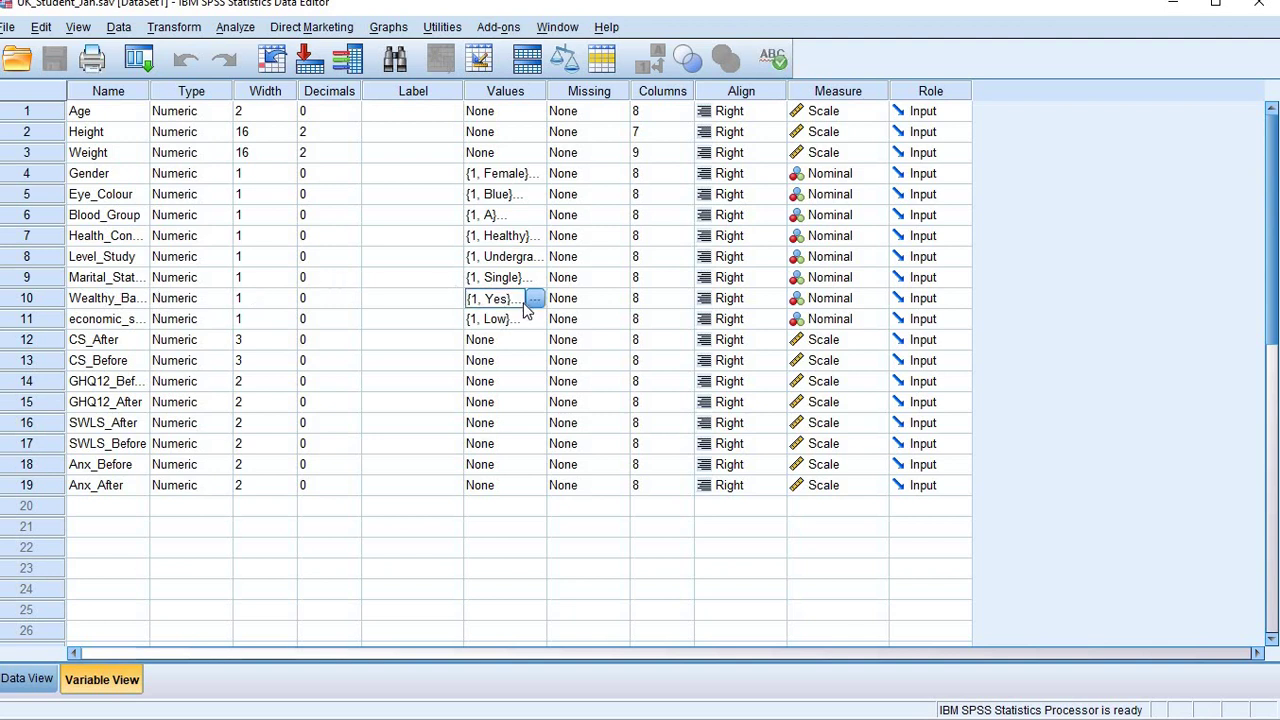
click(536, 299)
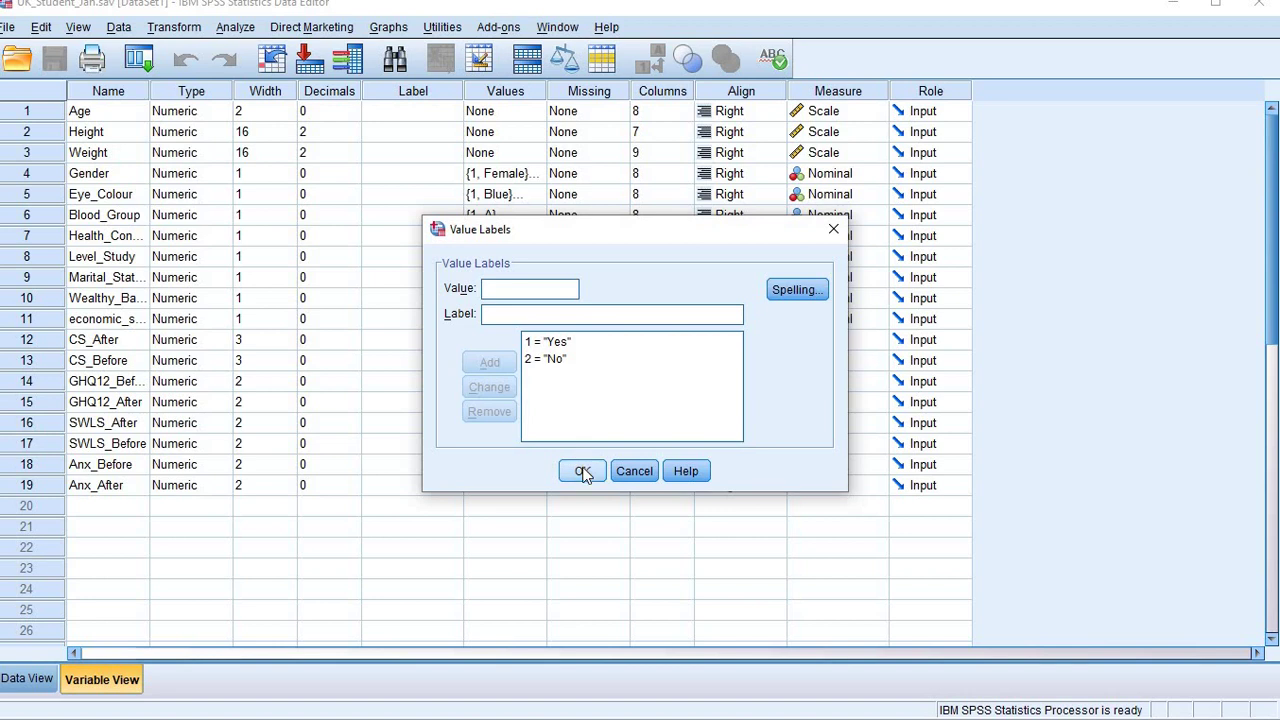
click(550, 360)
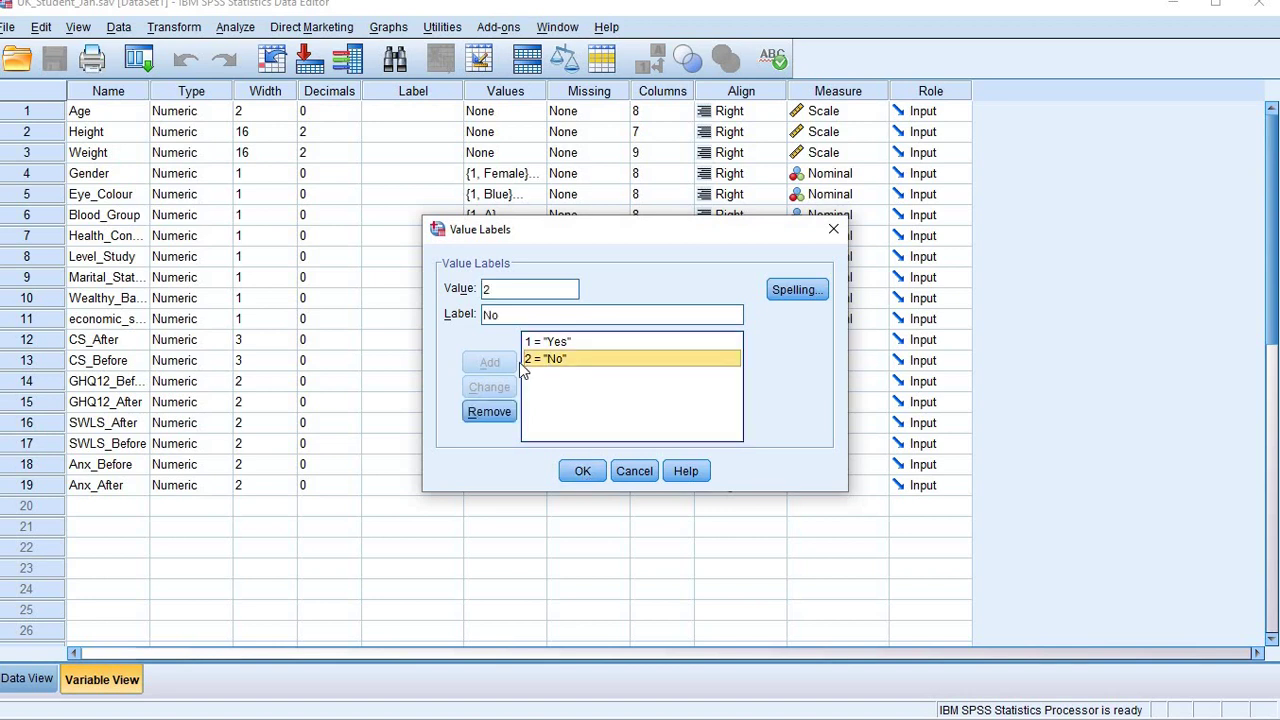
click(505, 413)
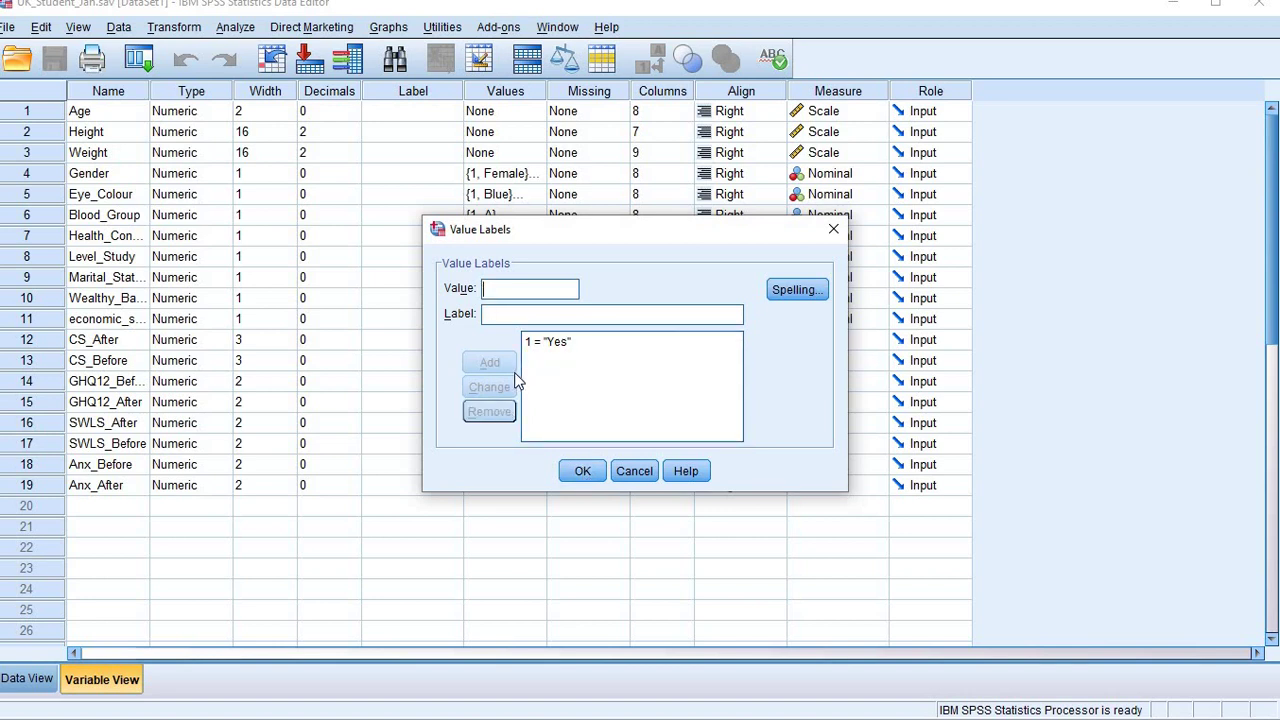
Add the label "NO" for value 2 of Wealthy_Background and apply the value labels
text(2)
click(516, 319)
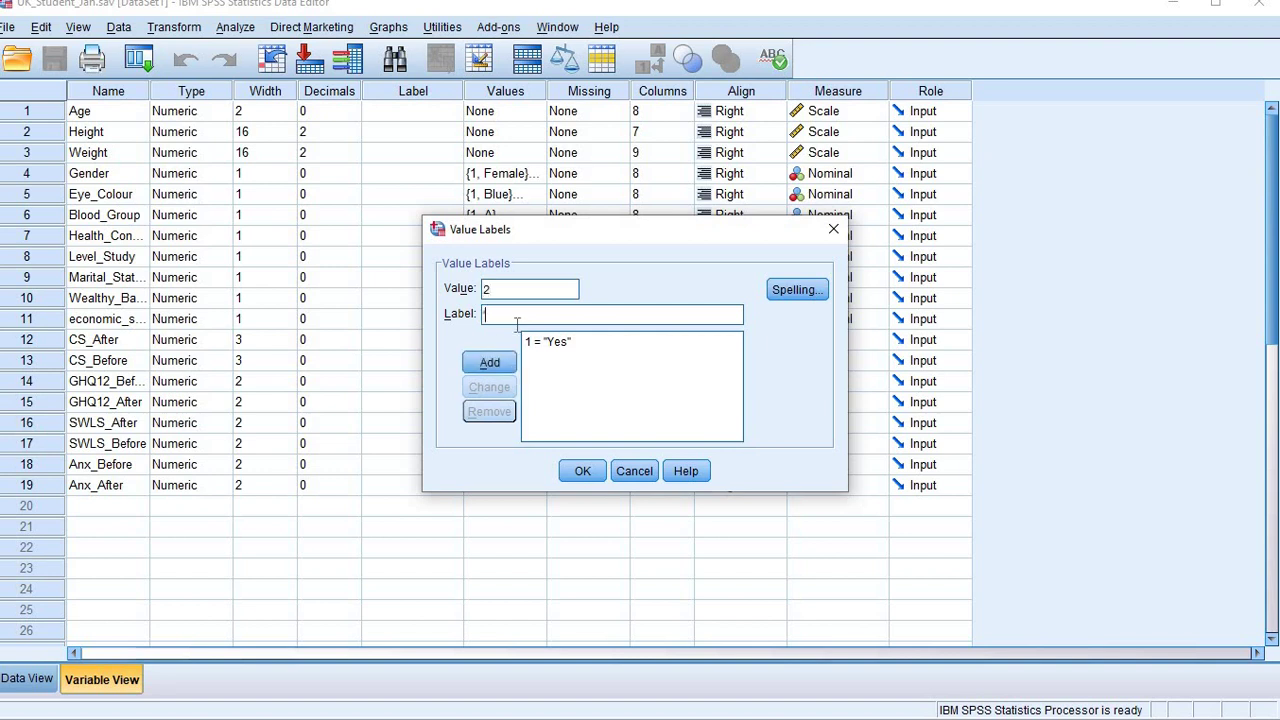
text(N)
key(BackSpace)
key(BackSpace)
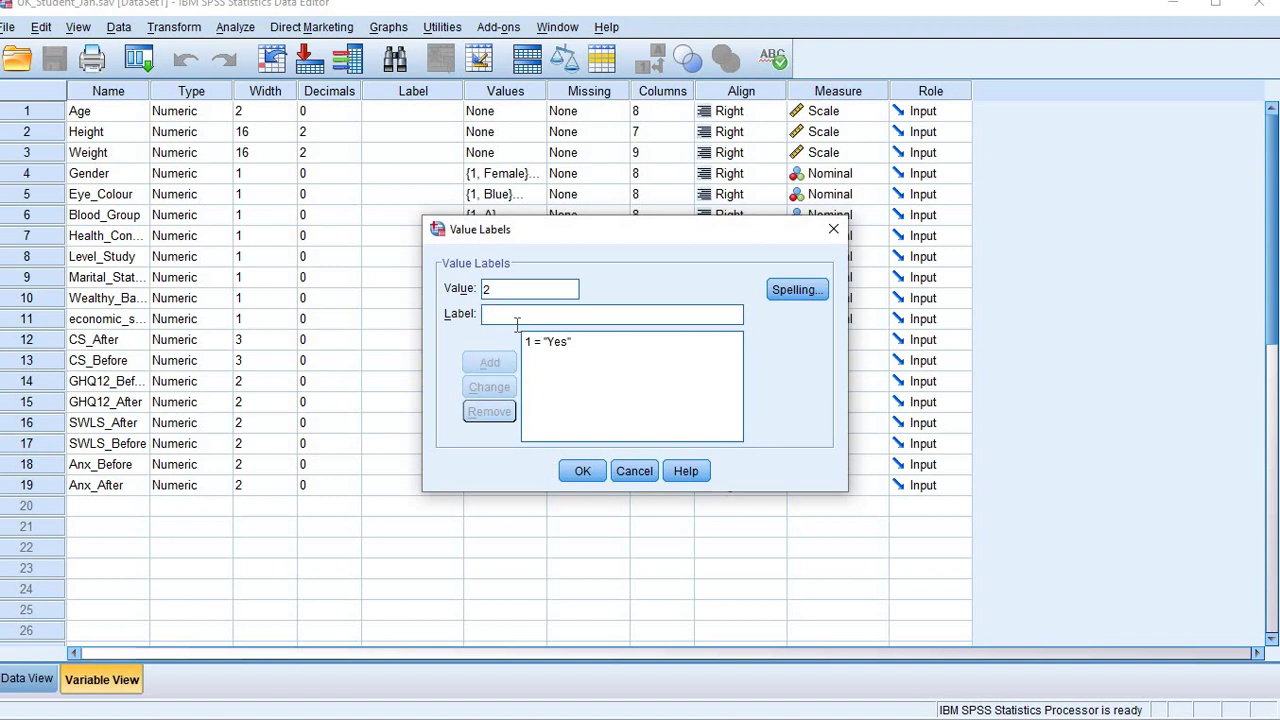
text(NO)
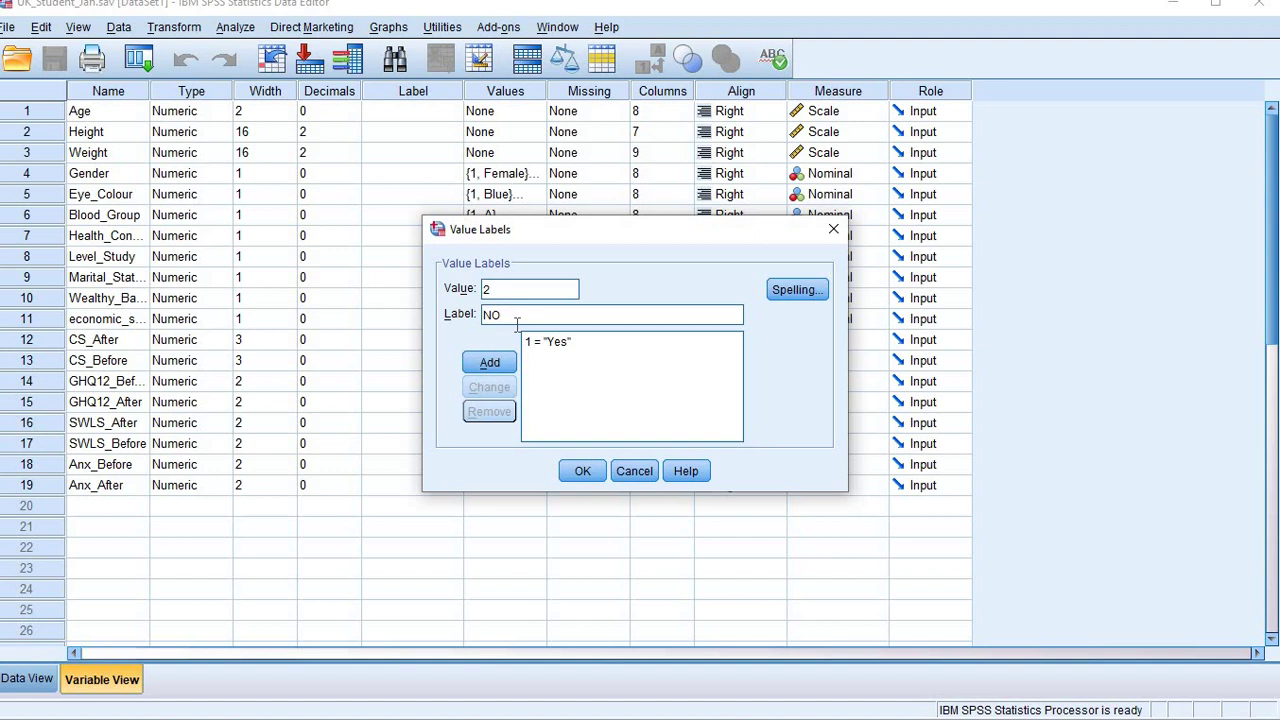
key(Return)
click(580, 470)
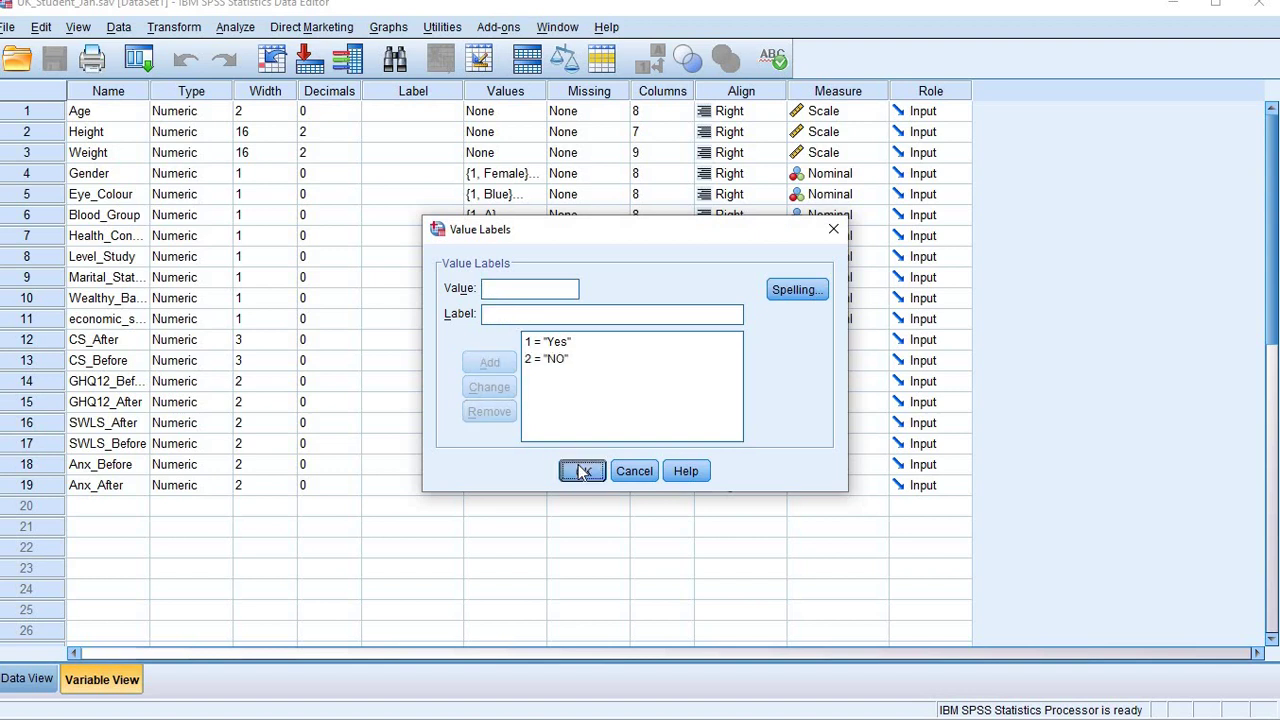
Return to the data and check the Wealthy_Background entries with value labels shown, then with numeric codes
click(22, 679)
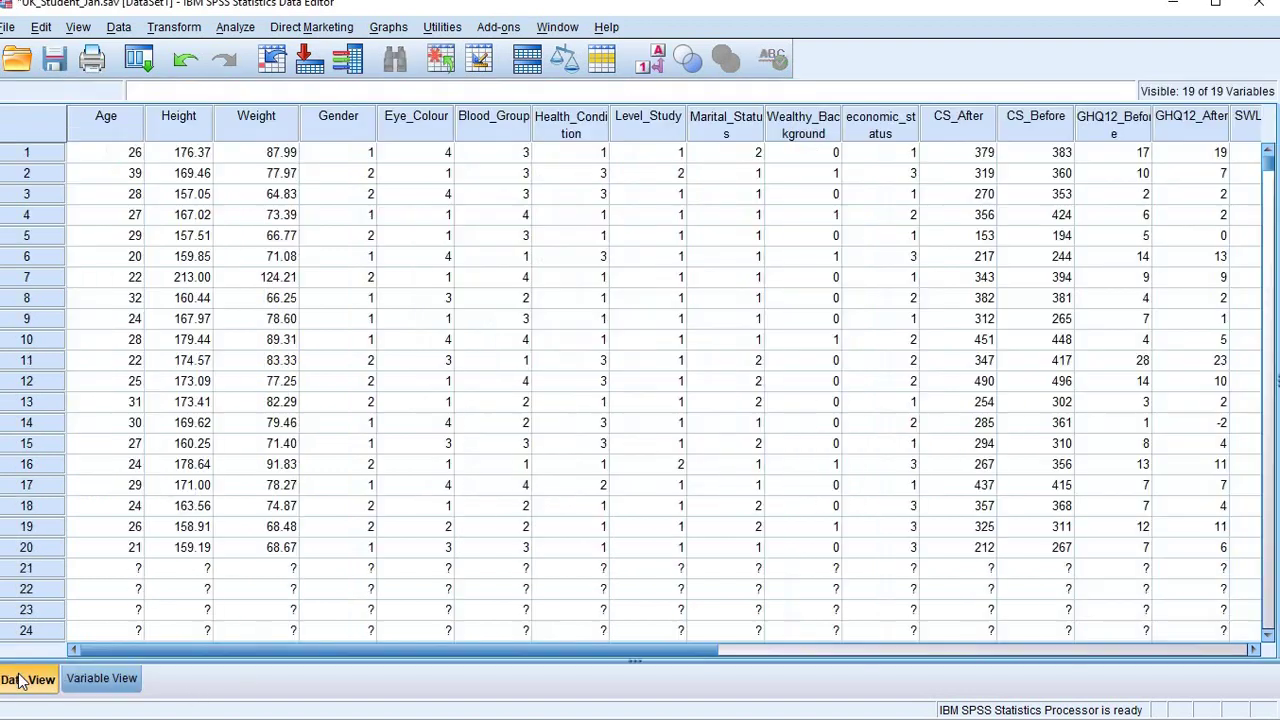
click(645, 63)
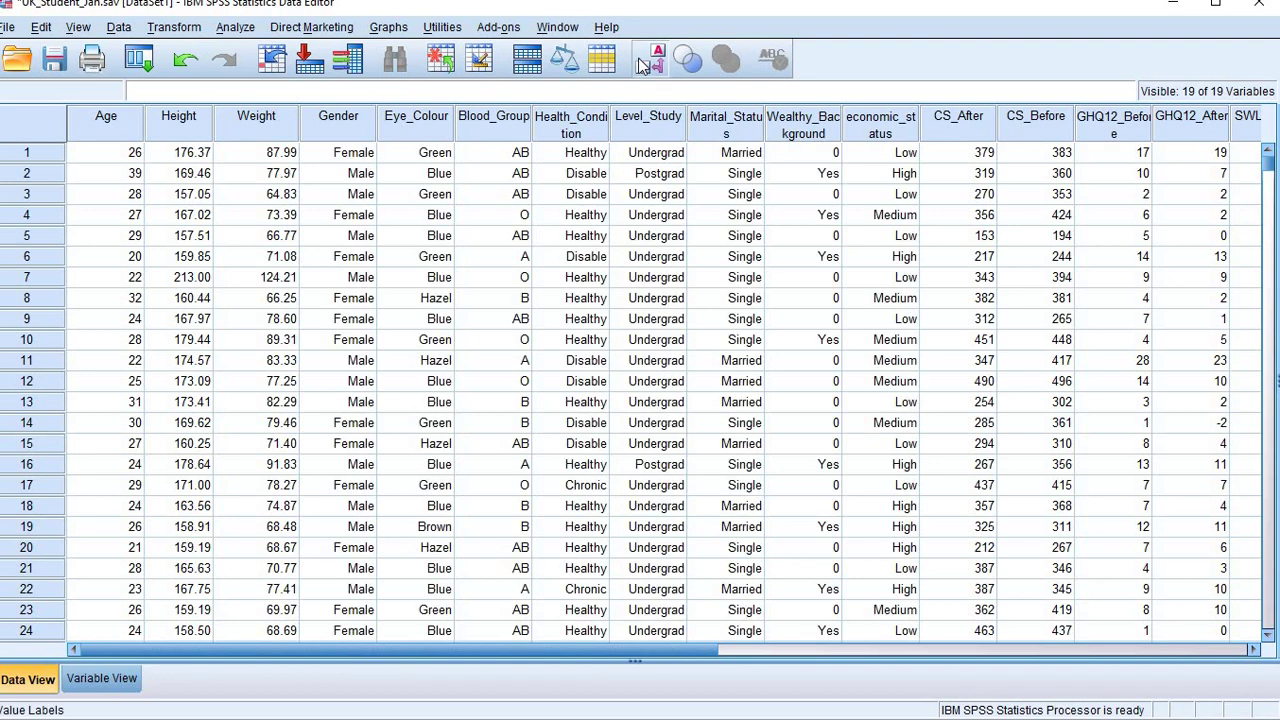
click(838, 157)
click(652, 57)
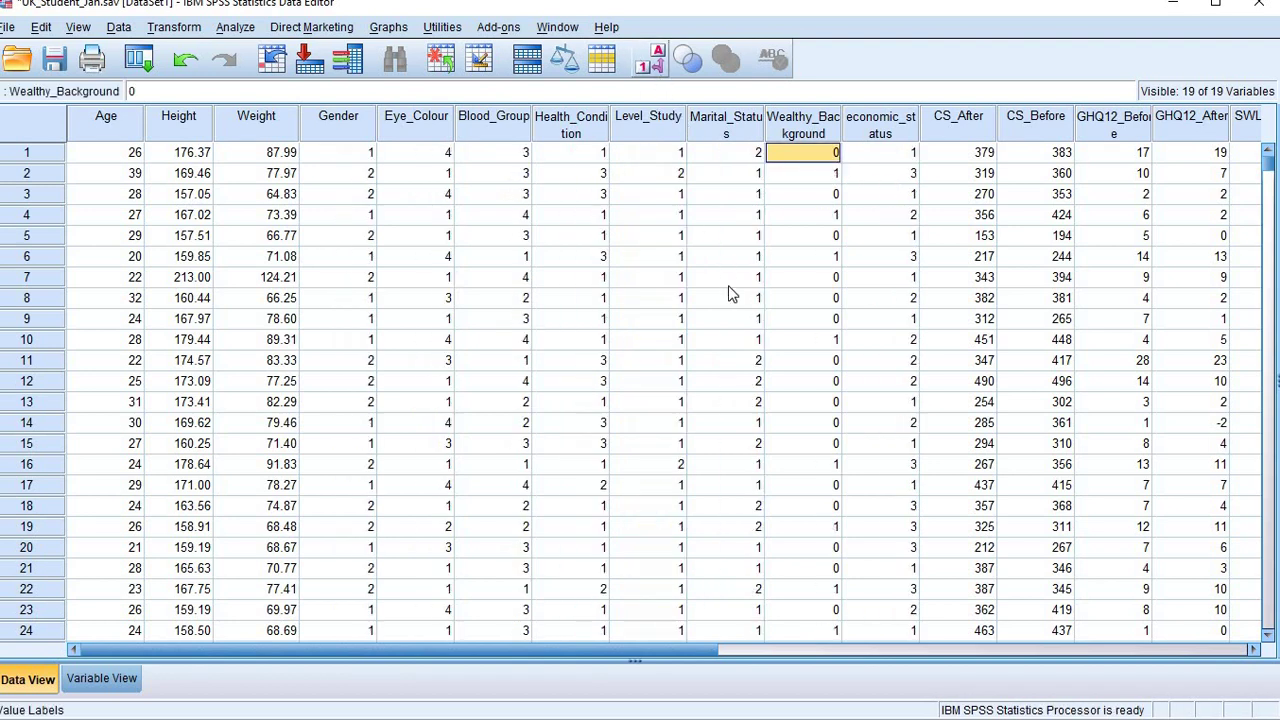
click(730, 305)
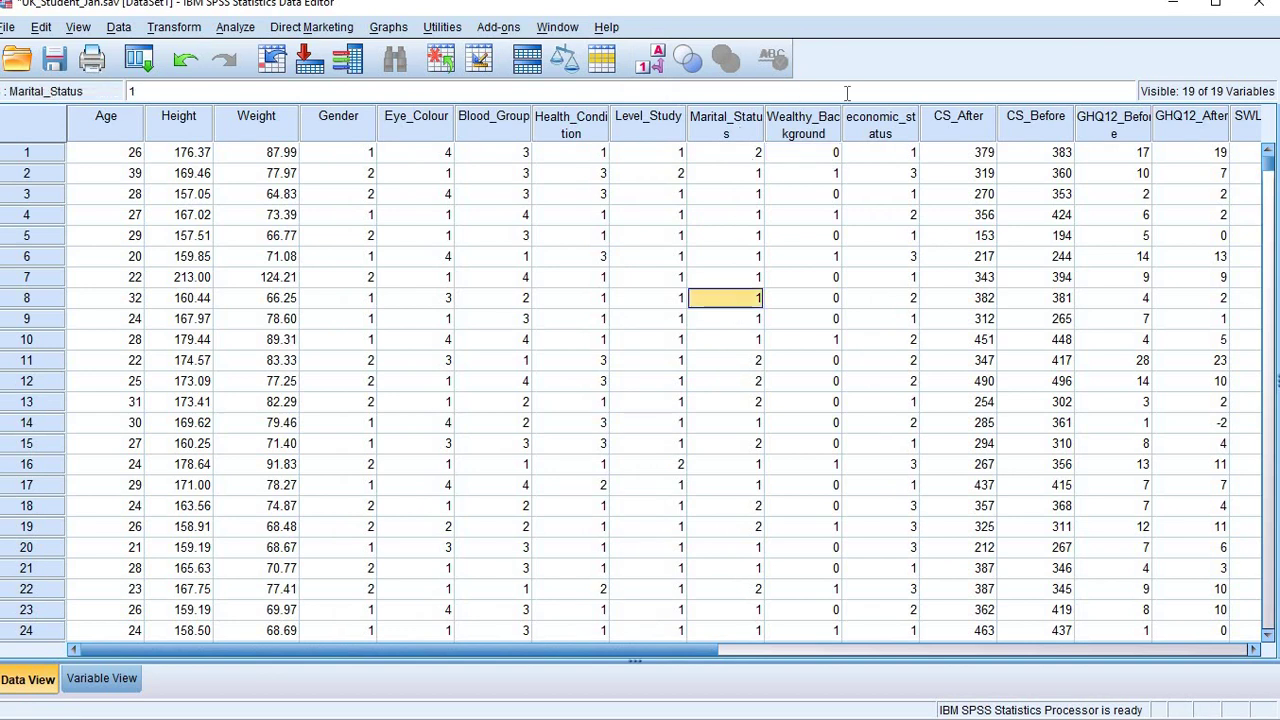
Examine the Wealthy_Background column against the CS_After scores as variables for a hypothesis
click(797, 126)
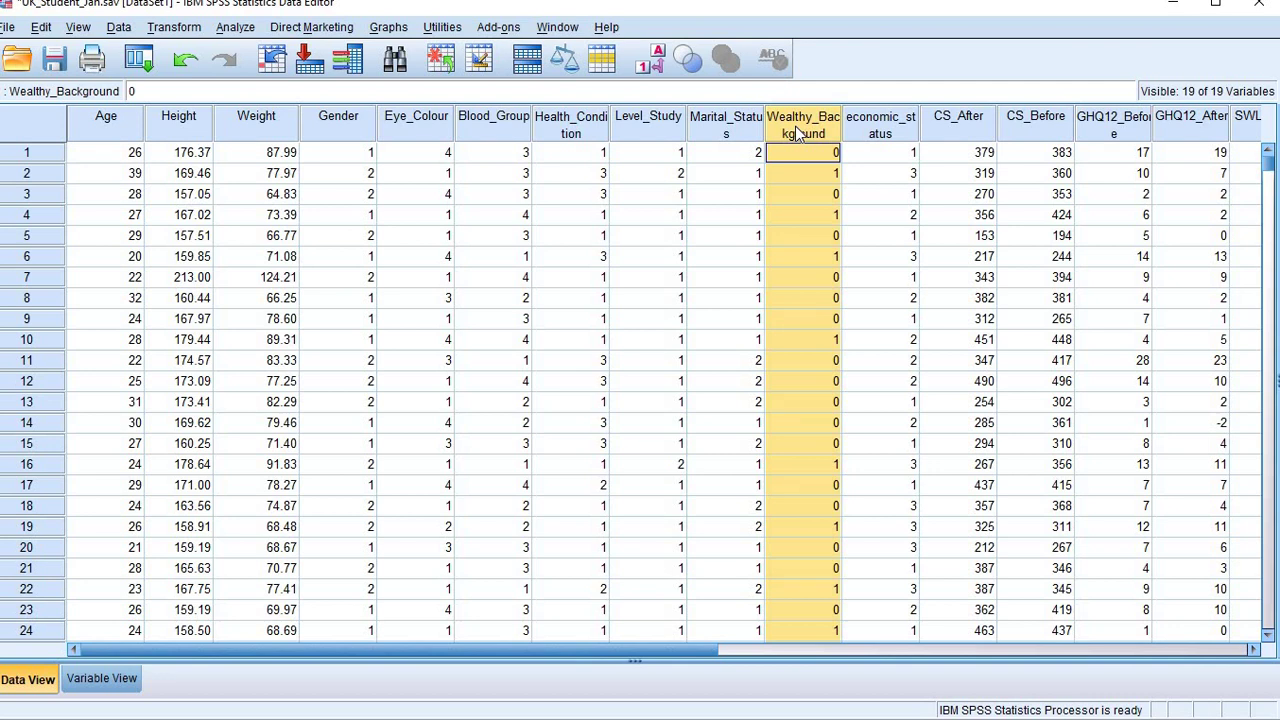
click(959, 120)
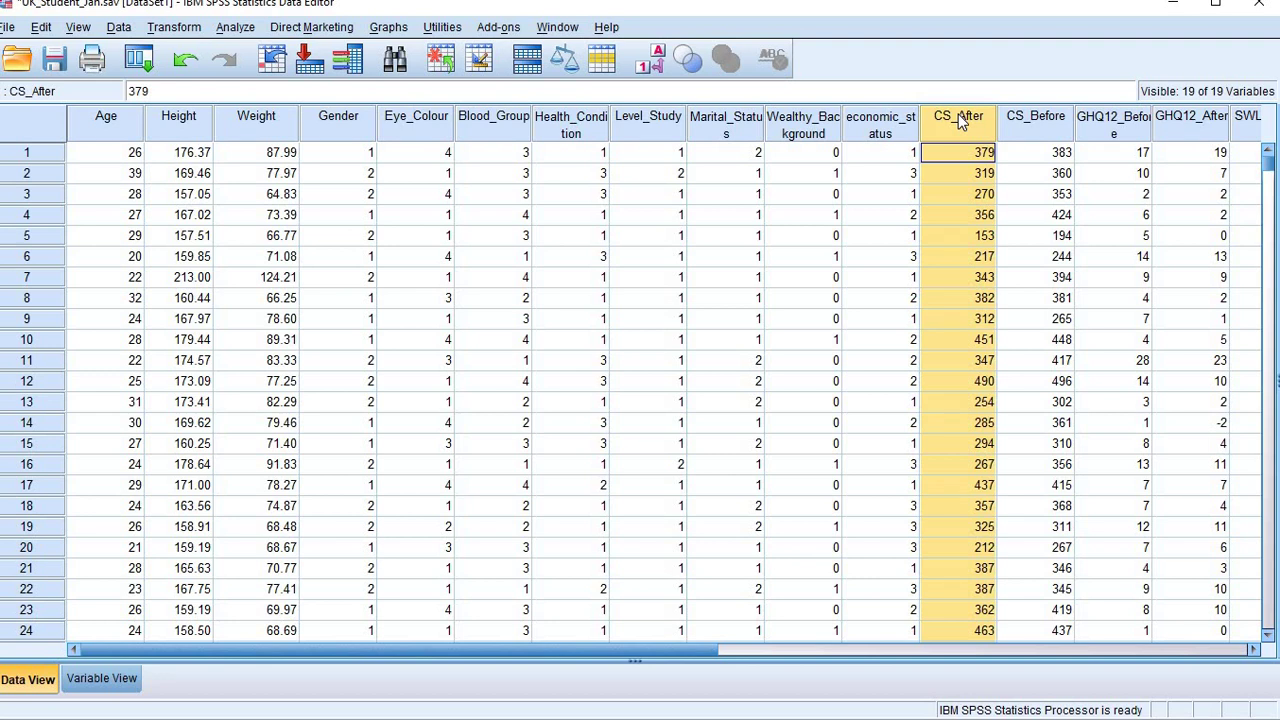
click(812, 135)
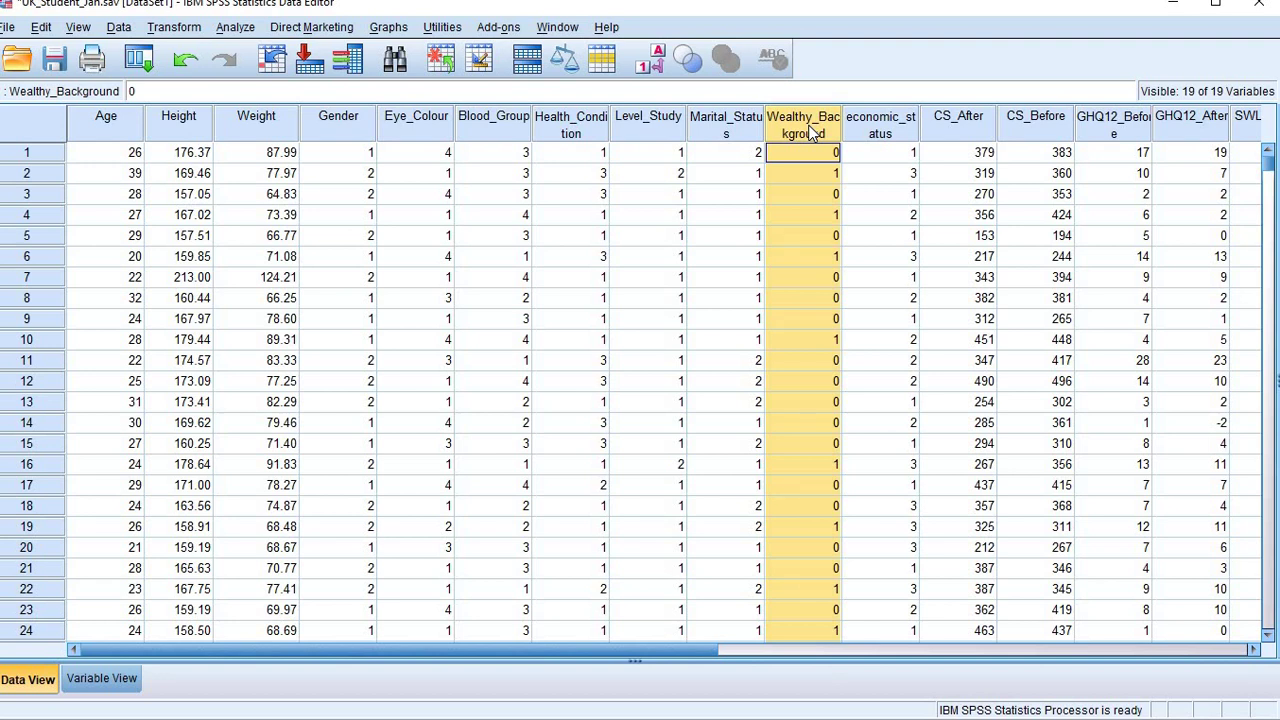
key(F2)
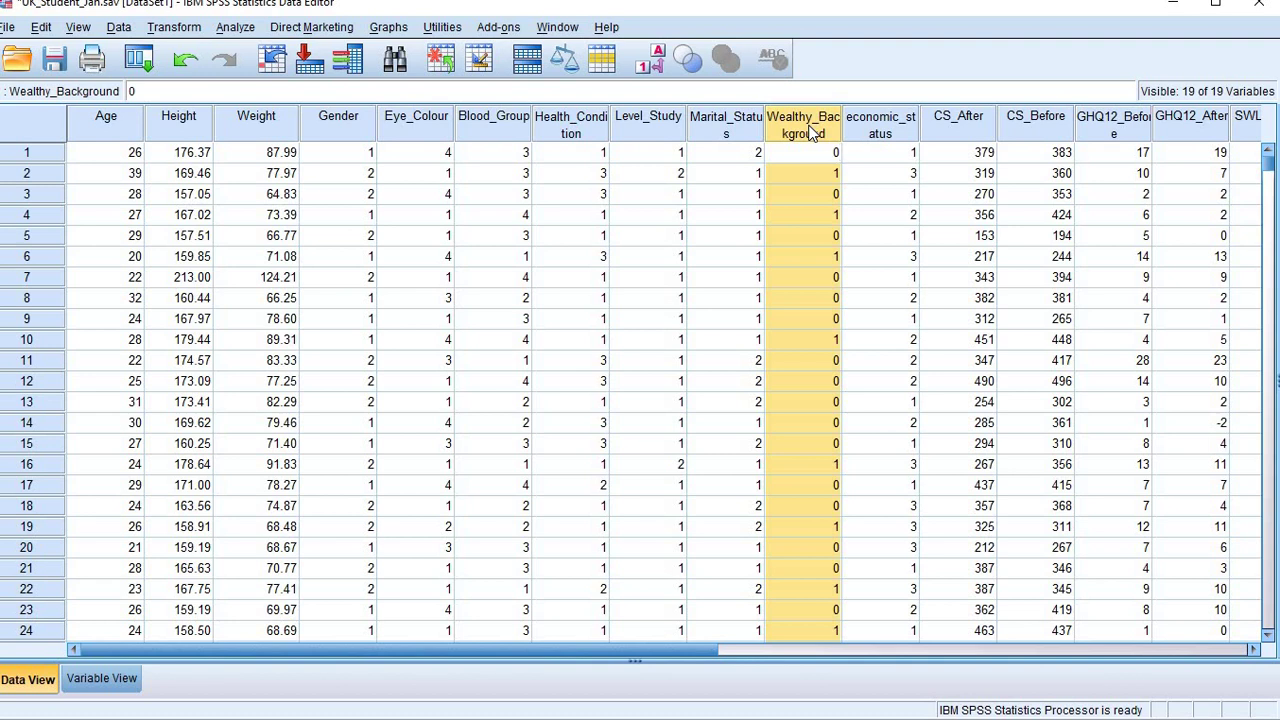
click(880, 118)
click(975, 120)
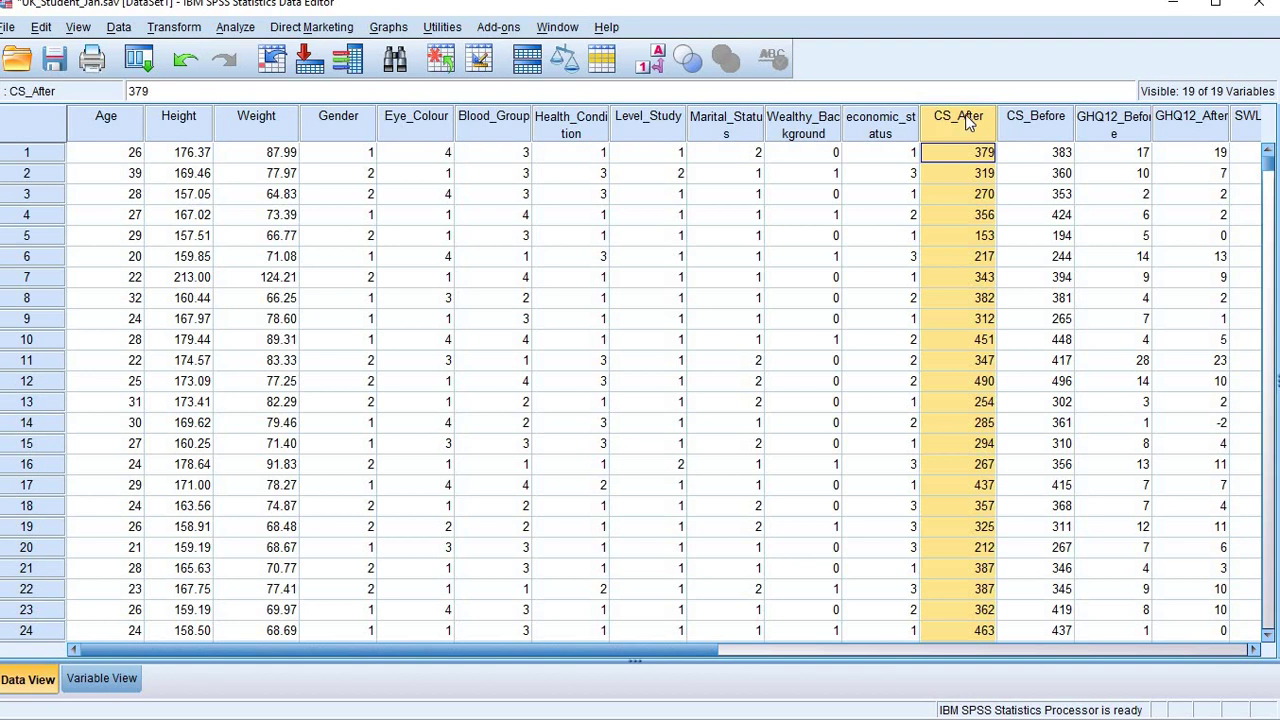
click(980, 198)
click(980, 176)
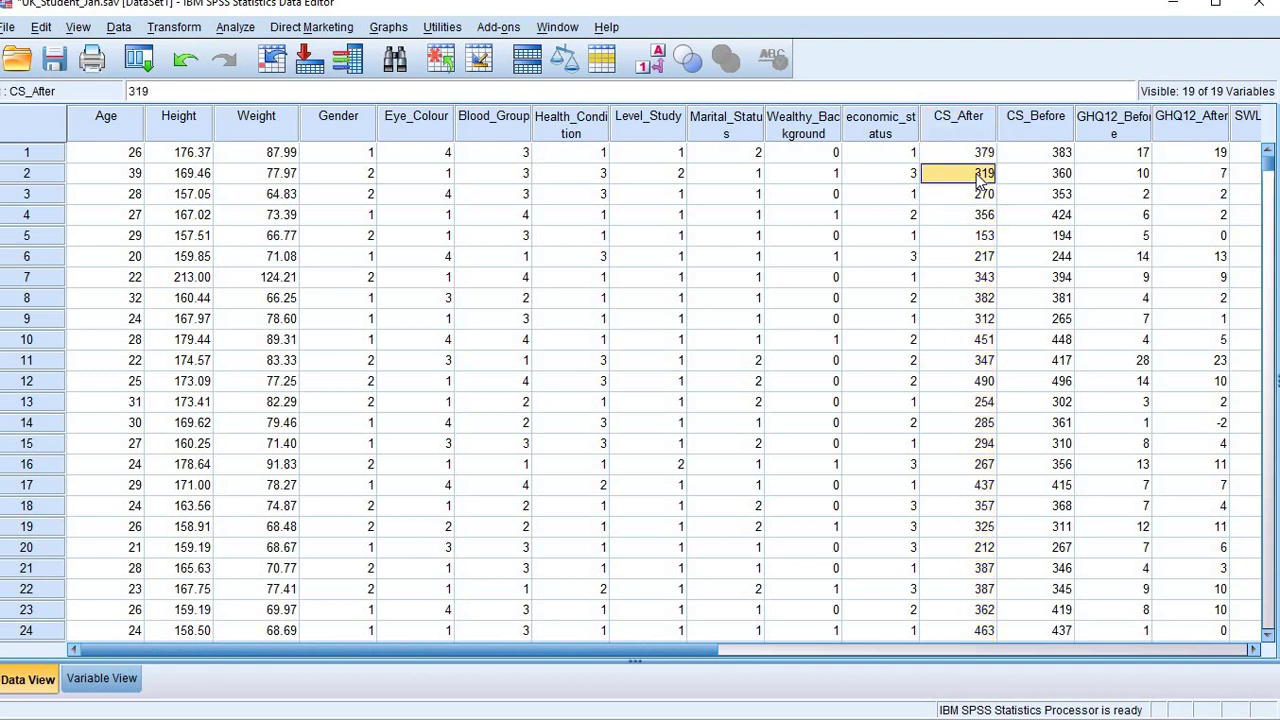
click(965, 120)
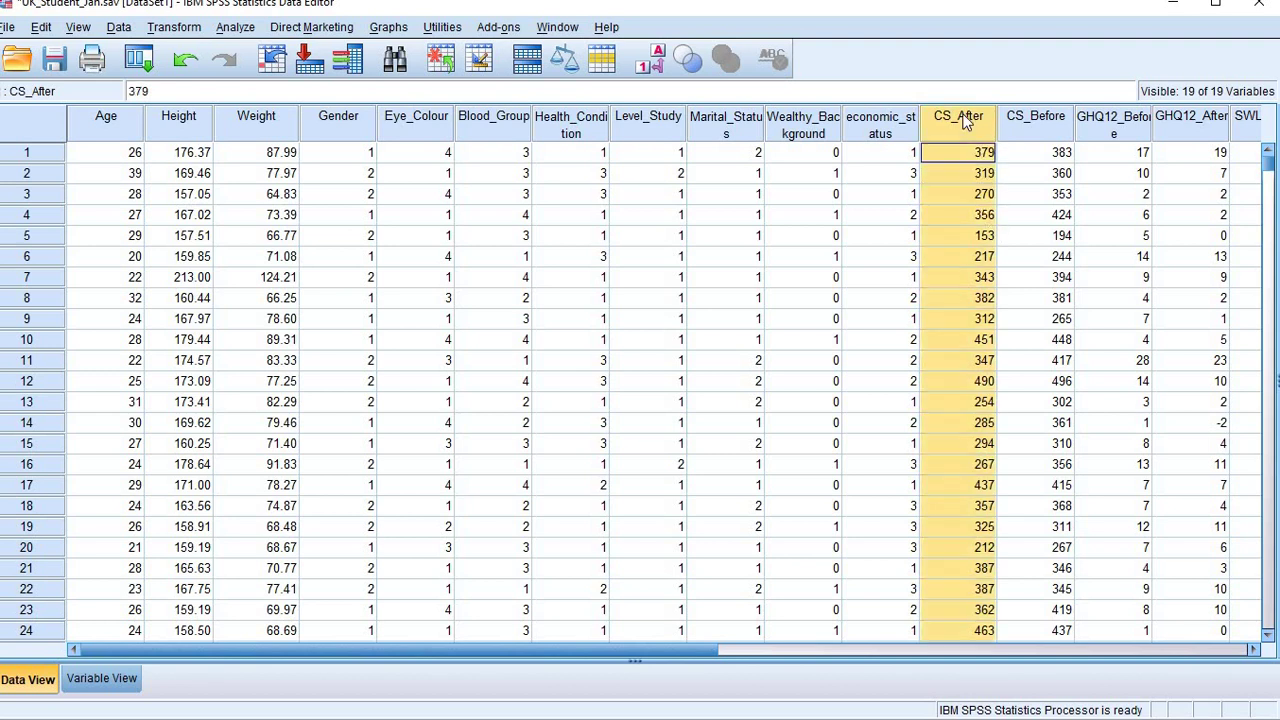
Compare the Wealthy_Background column with the CS_Before and CS_After columns
click(815, 133)
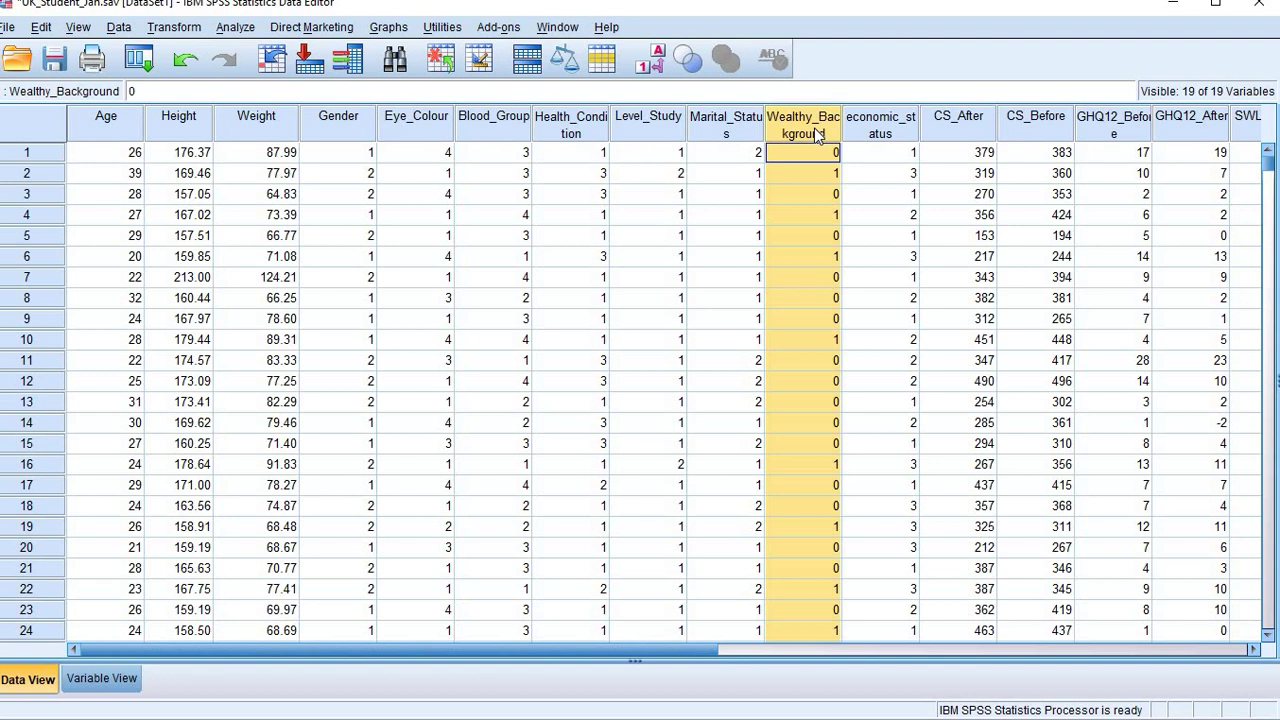
click(1043, 138)
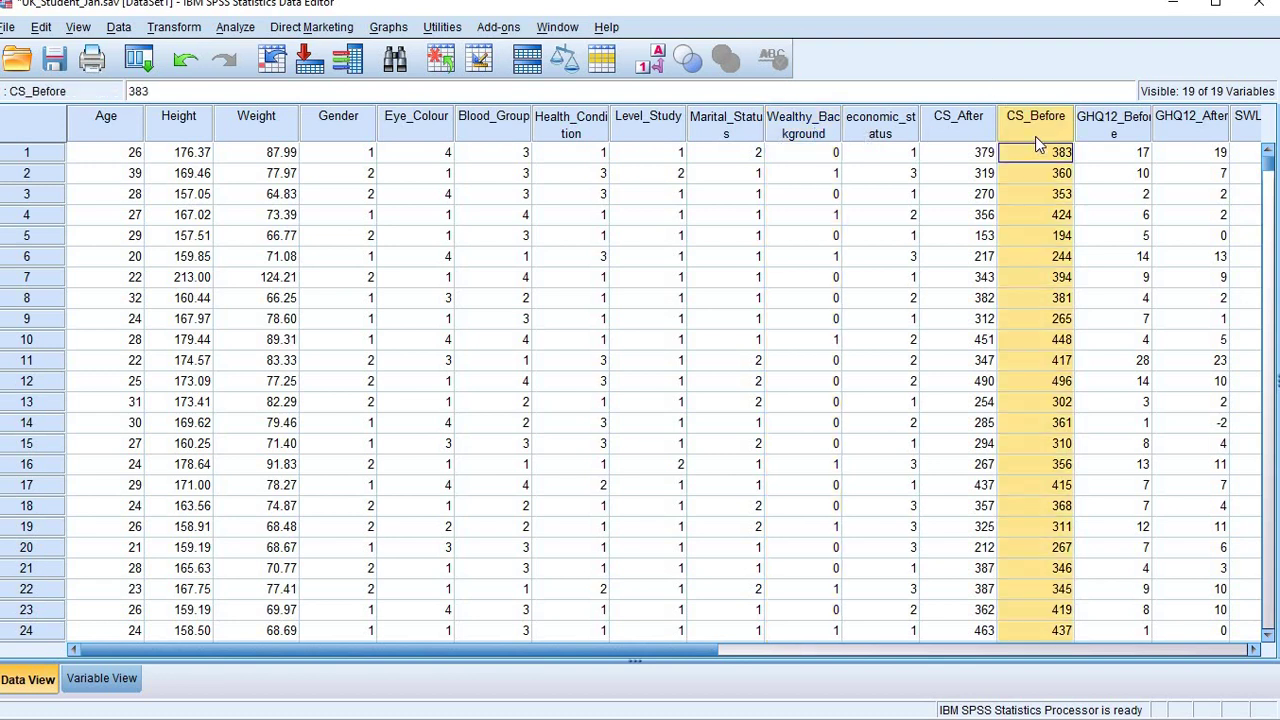
click(798, 113)
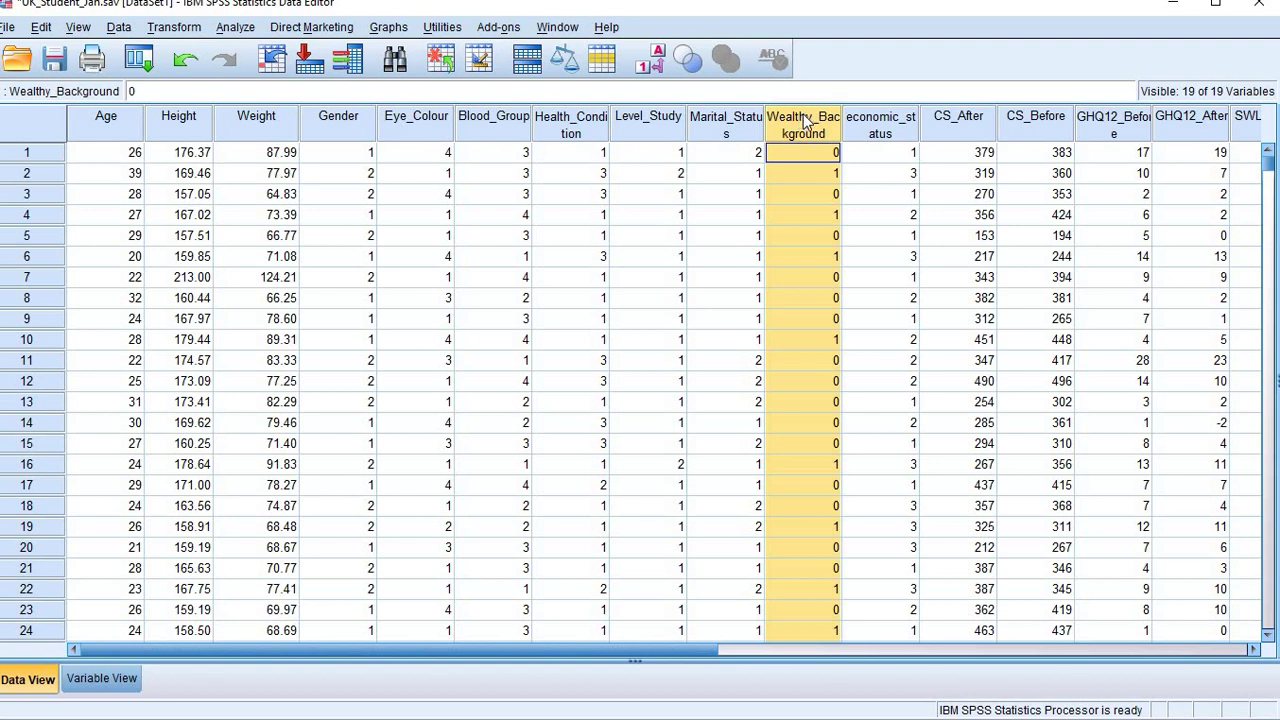
click(968, 120)
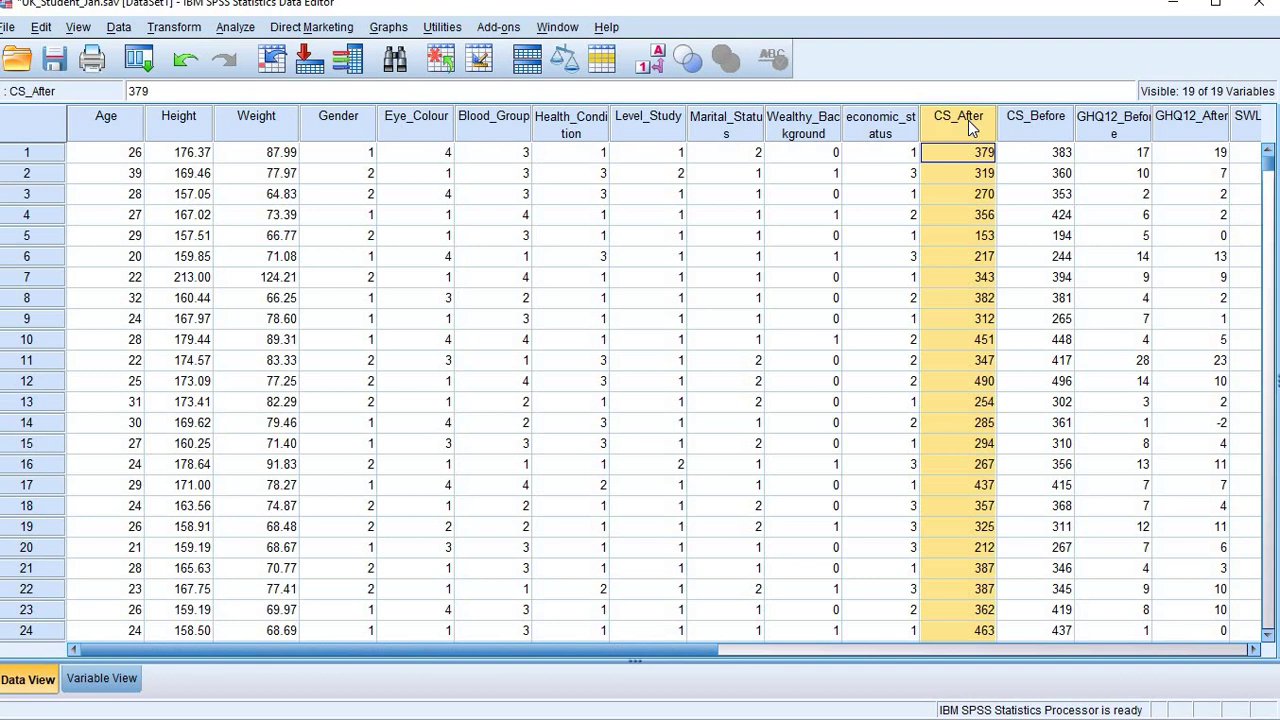
click(816, 130)
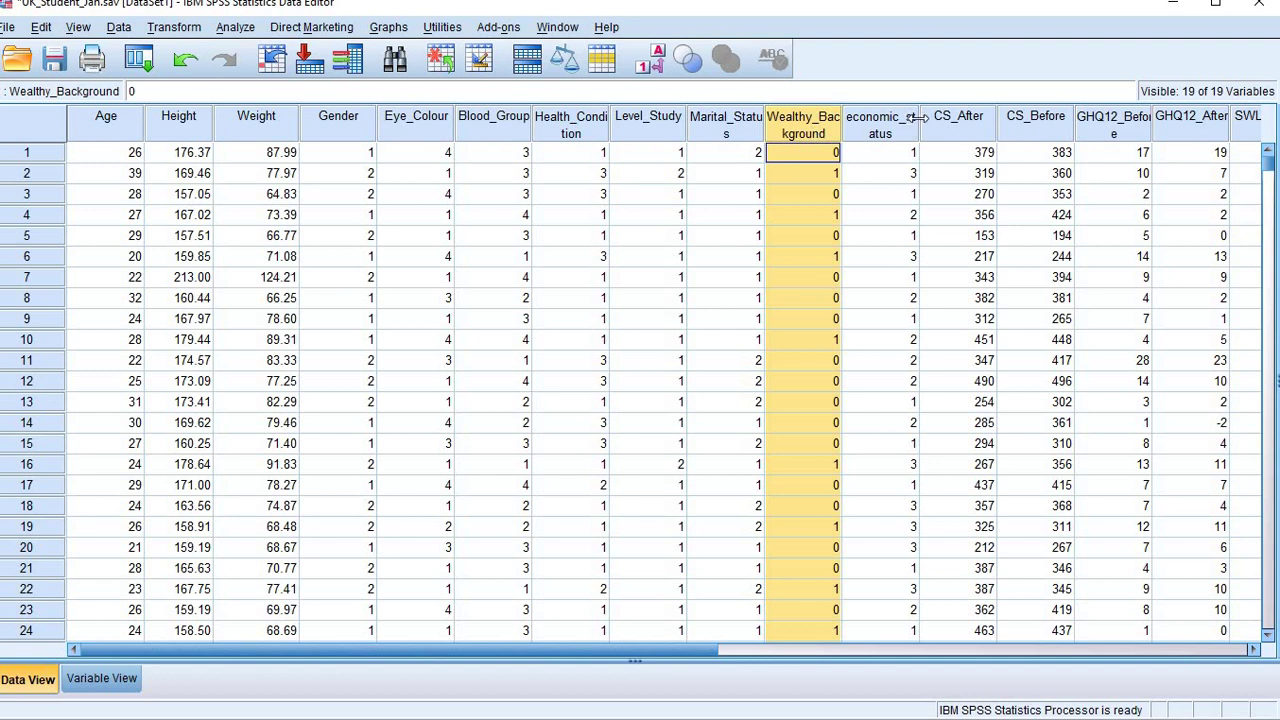
click(962, 120)
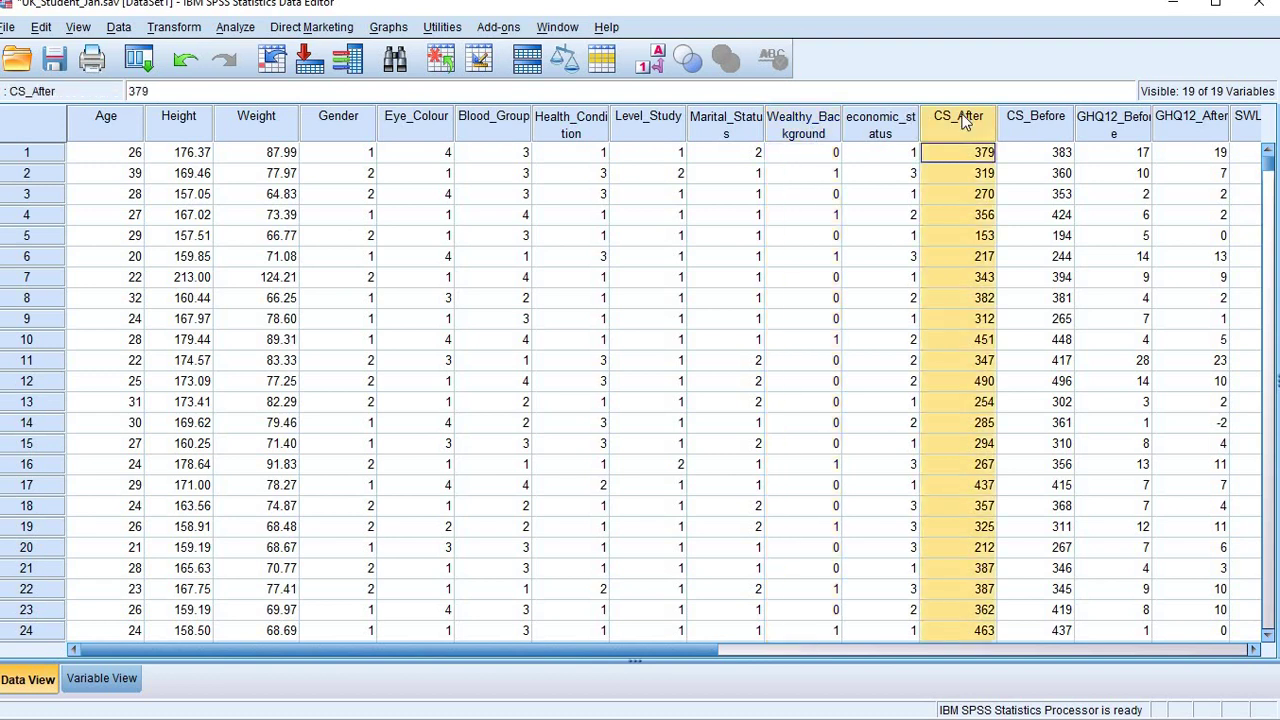
click(795, 125)
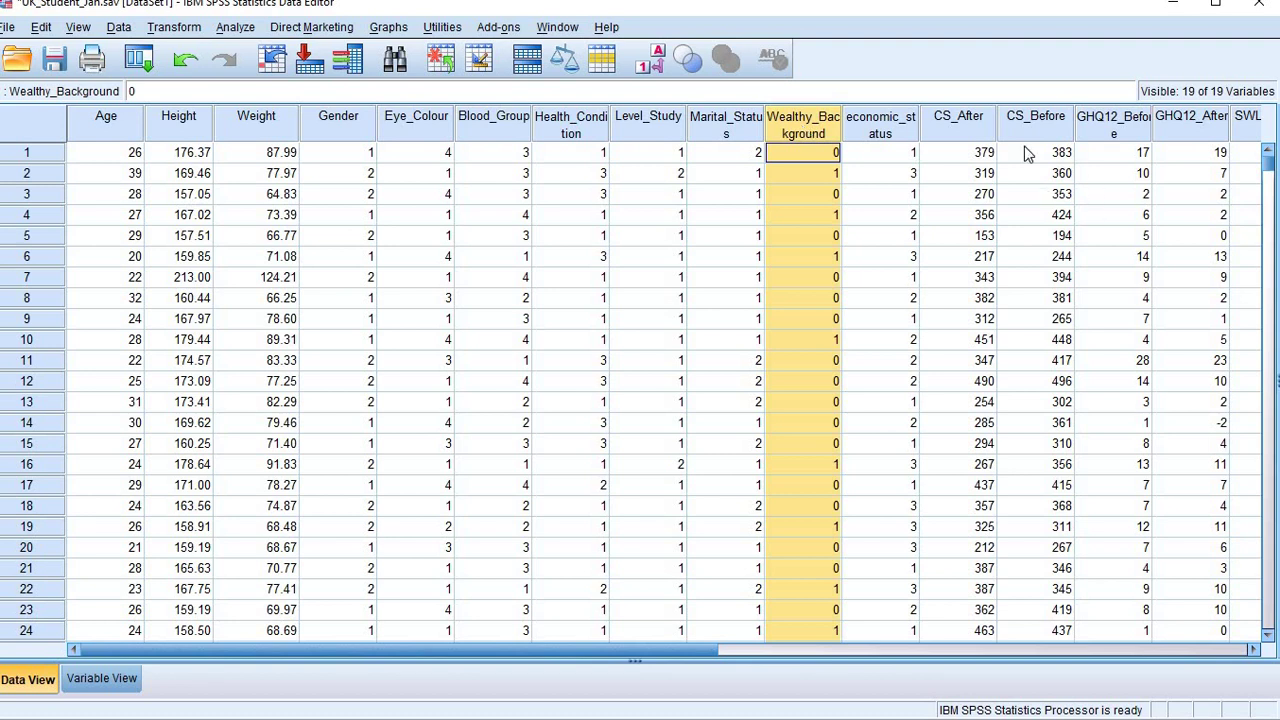
Examine Wealthy_Background and CS_After in turn as the grouping and outcome variables for a mean comparison
click(982, 140)
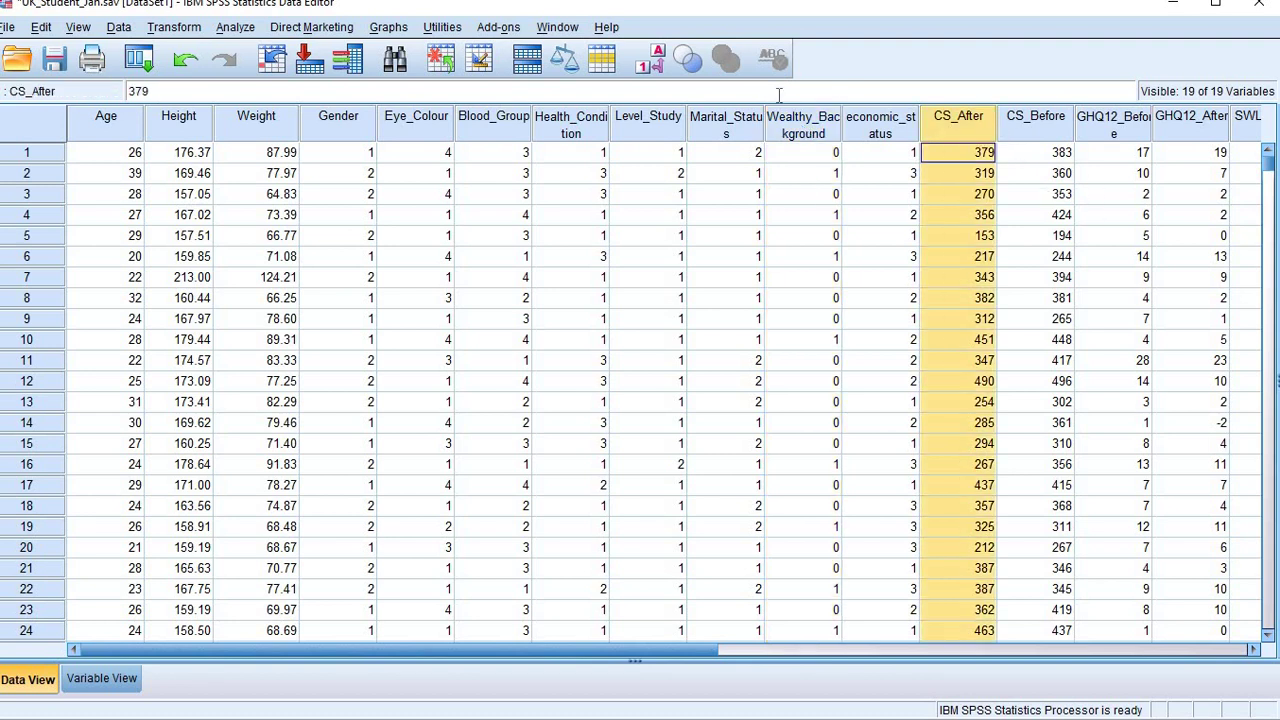
click(810, 141)
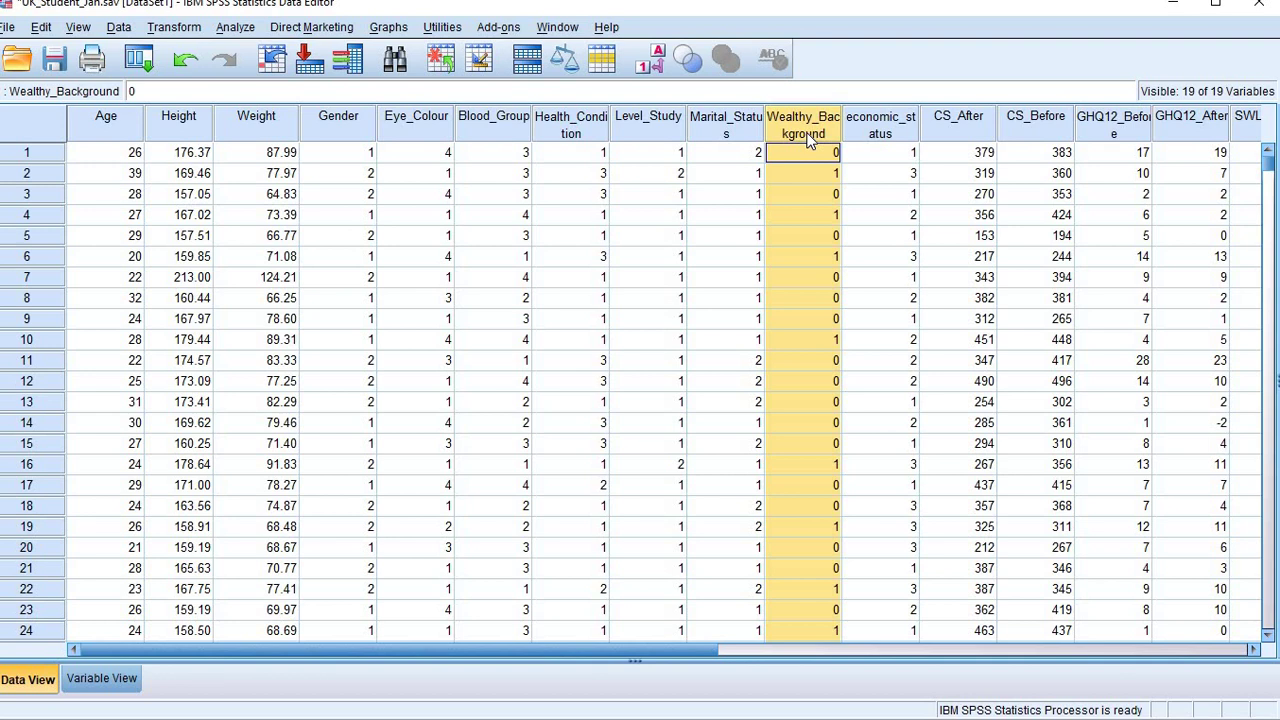
click(958, 117)
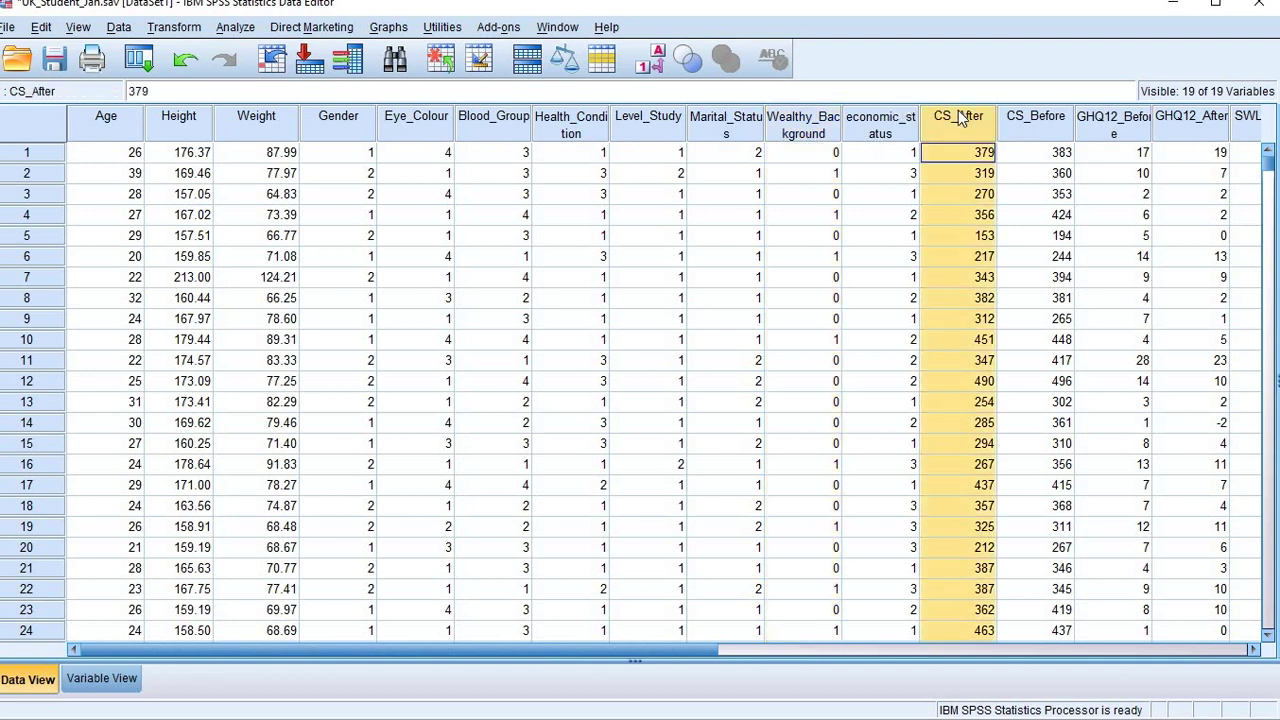
click(825, 122)
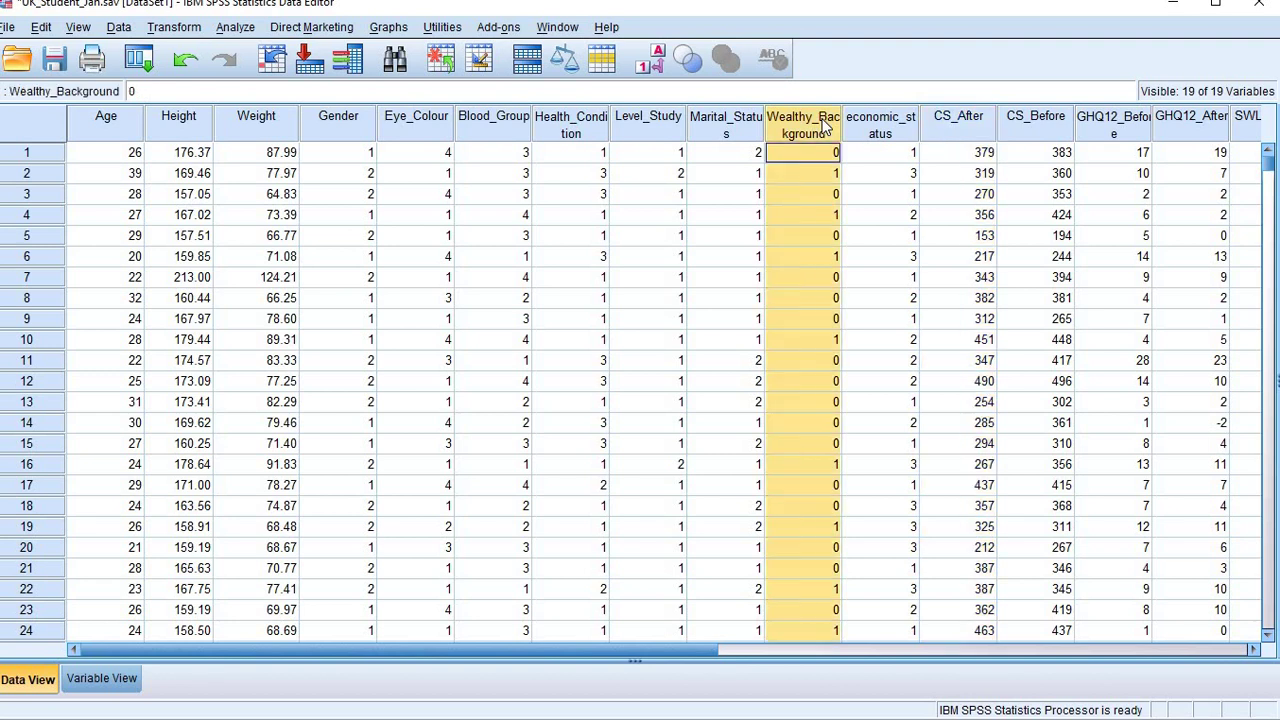
click(944, 122)
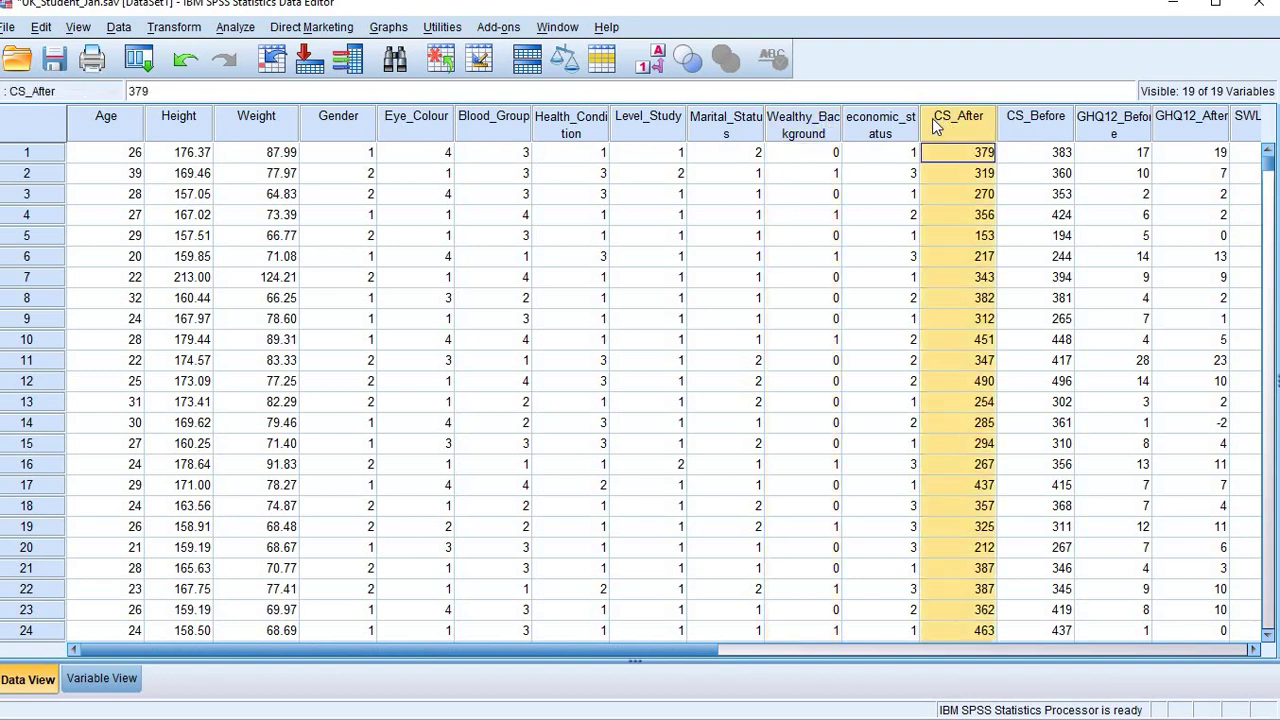
Set up an Independent-Samples T Test with CS_After as the test variable and Wealthy_Background as the grouping variable
click(236, 30)
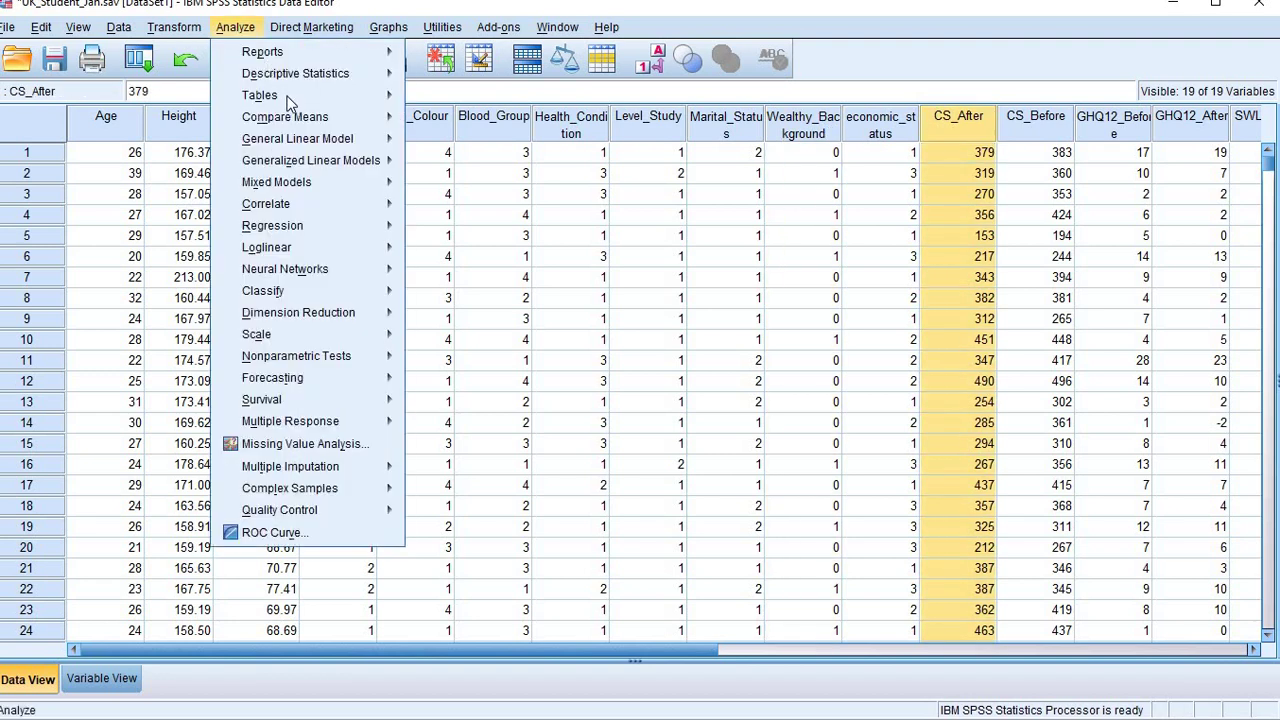
mouse_move(290, 124)
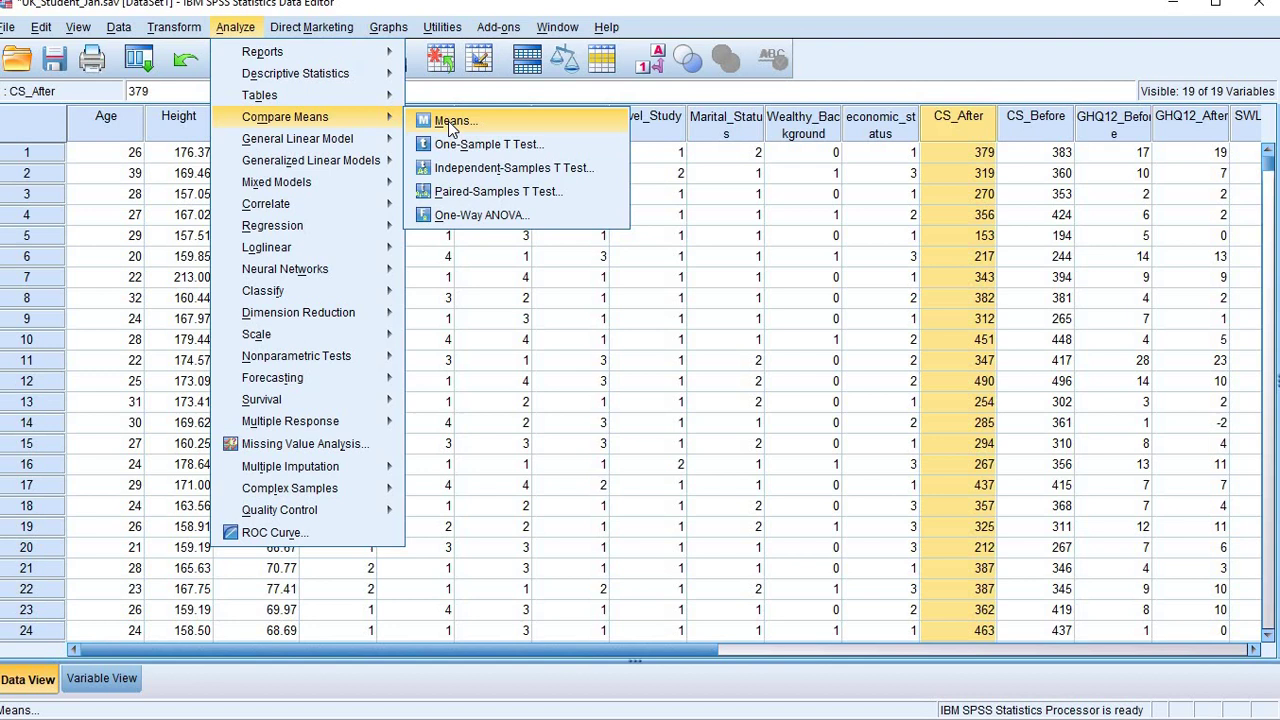
click(460, 168)
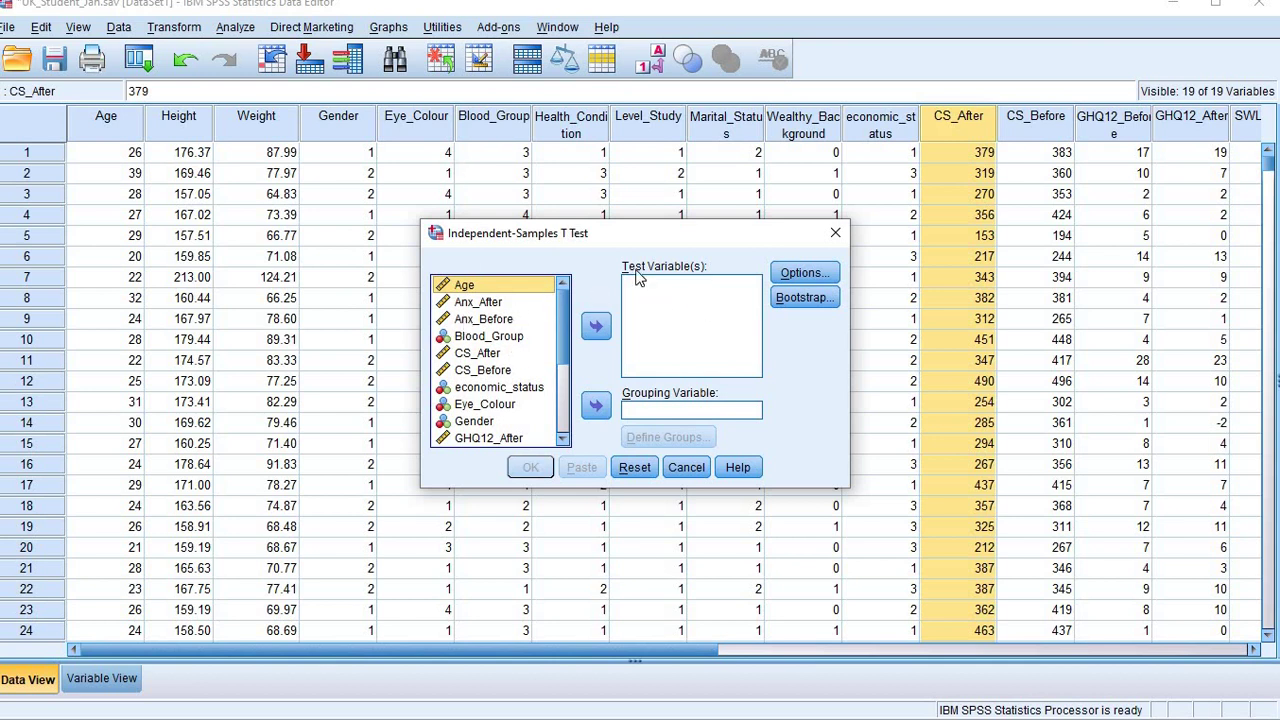
click(473, 356)
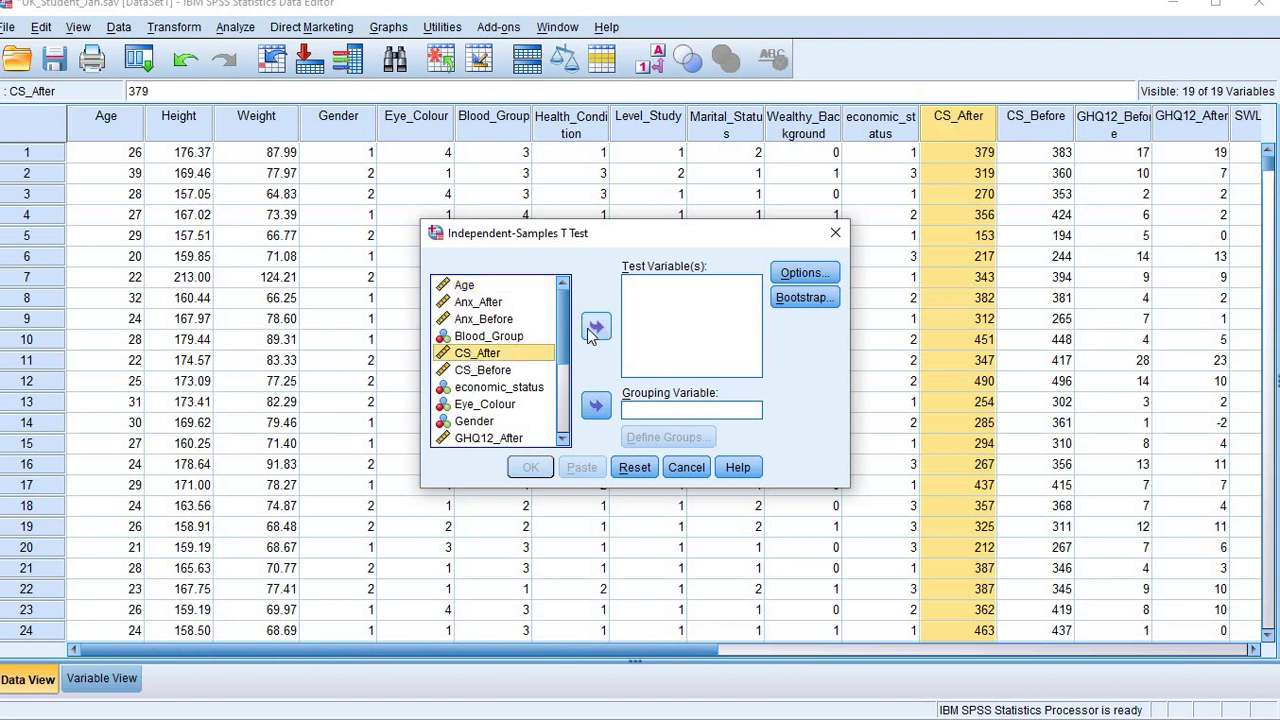
click(593, 328)
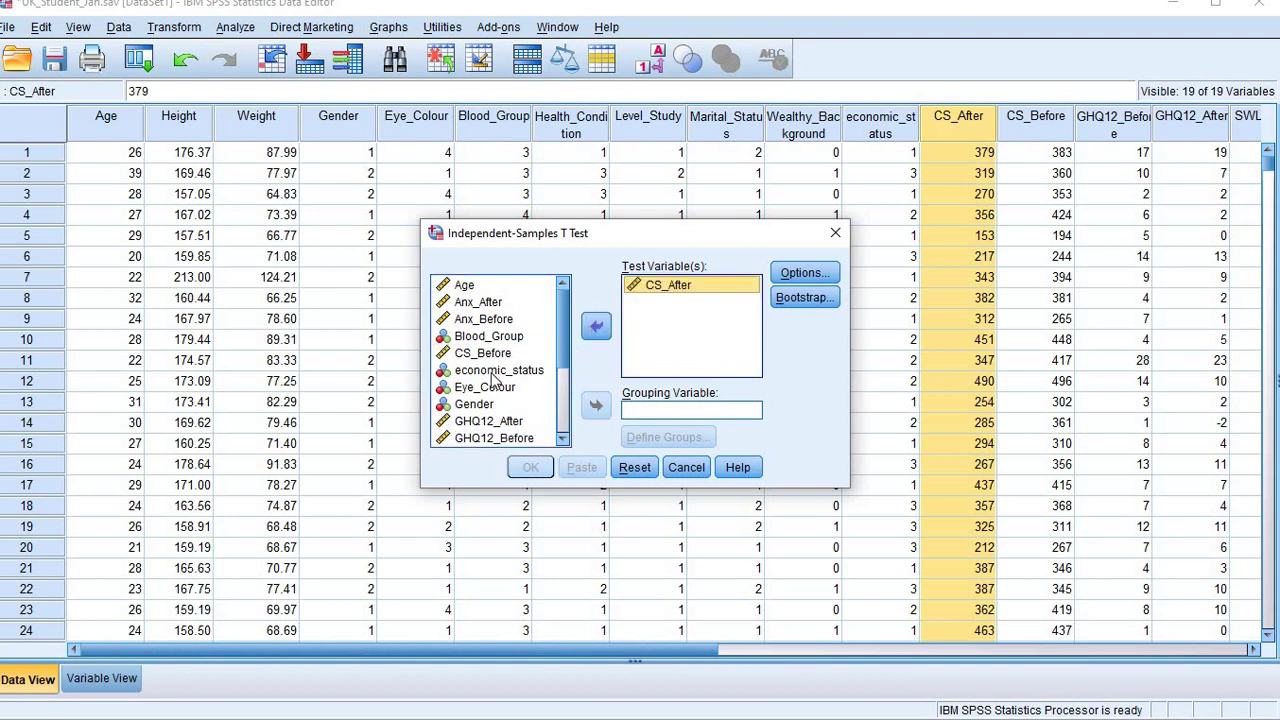
scroll(494, 380, down, 2)
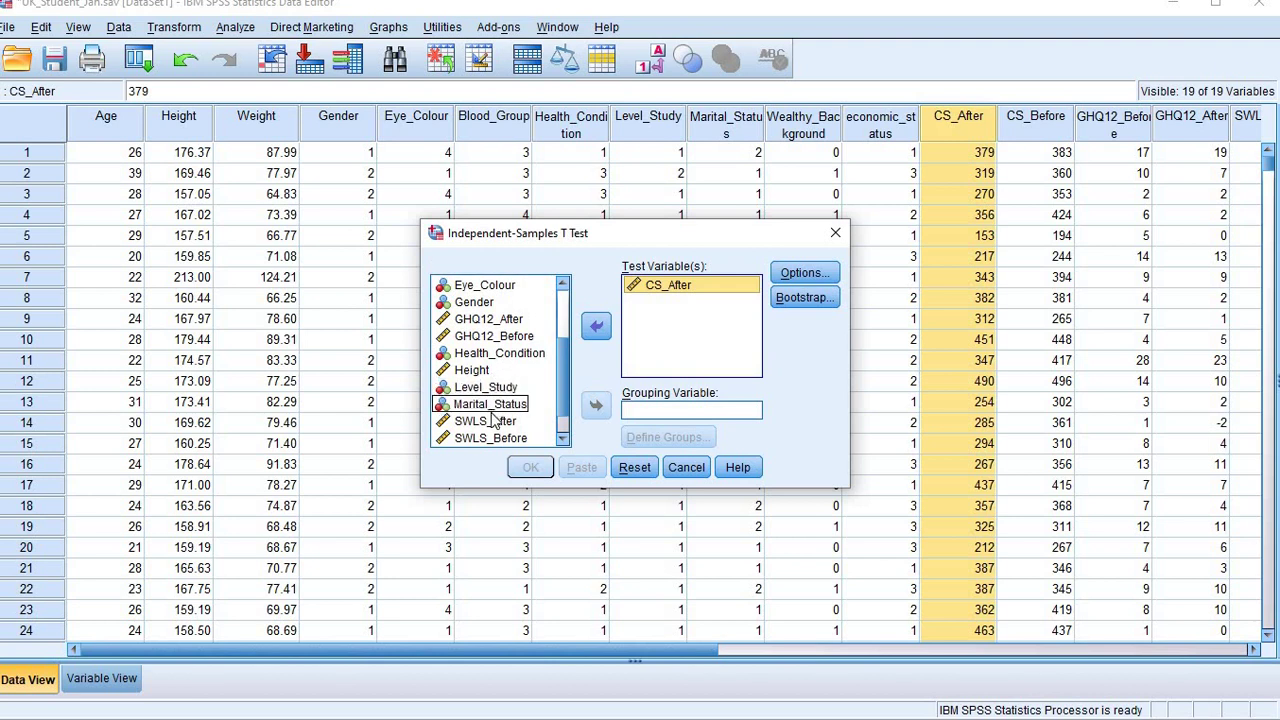
scroll(492, 418, down, 1)
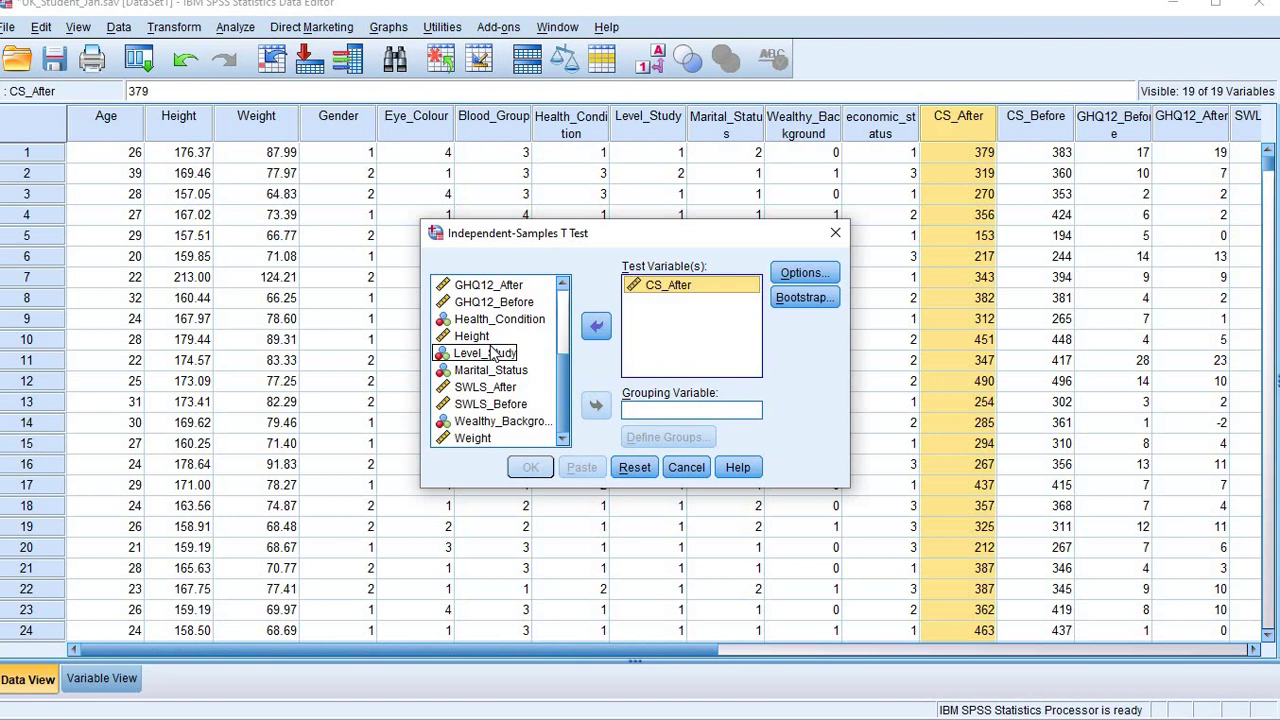
click(497, 421)
click(598, 408)
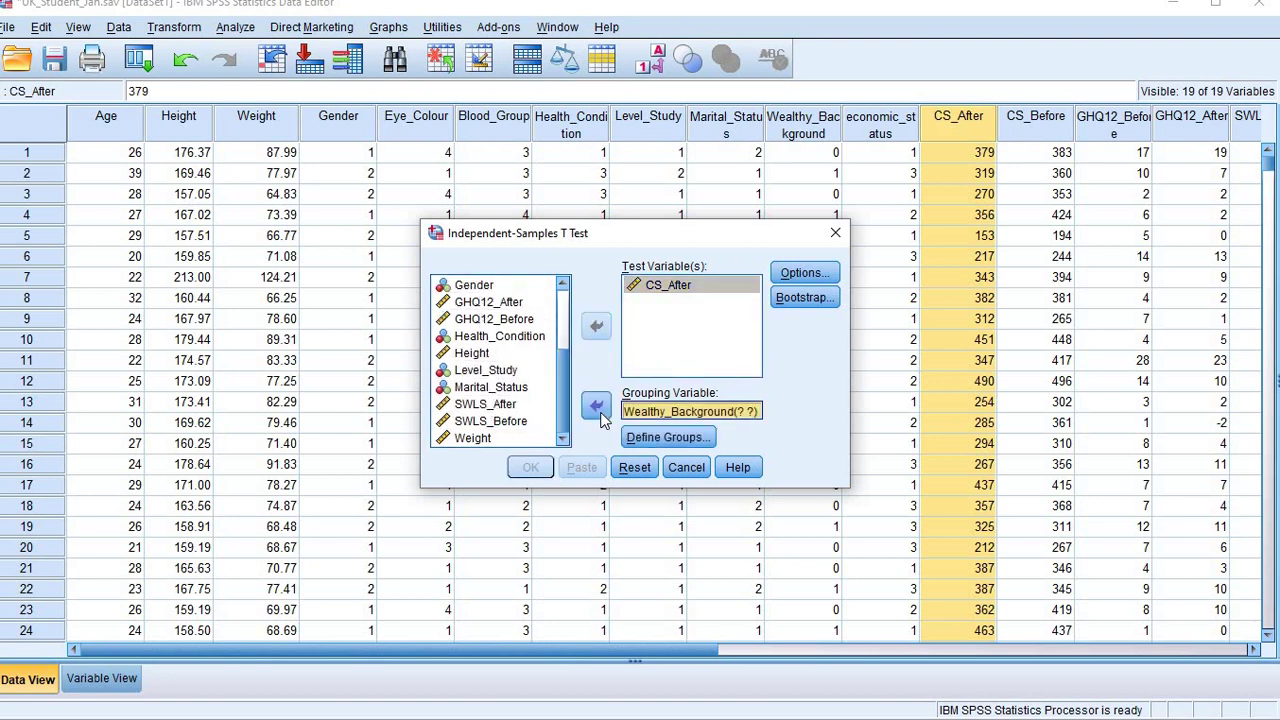
Define the Wealthy_Background groups with the specified values 1 and 2, and run the T test
click(662, 439)
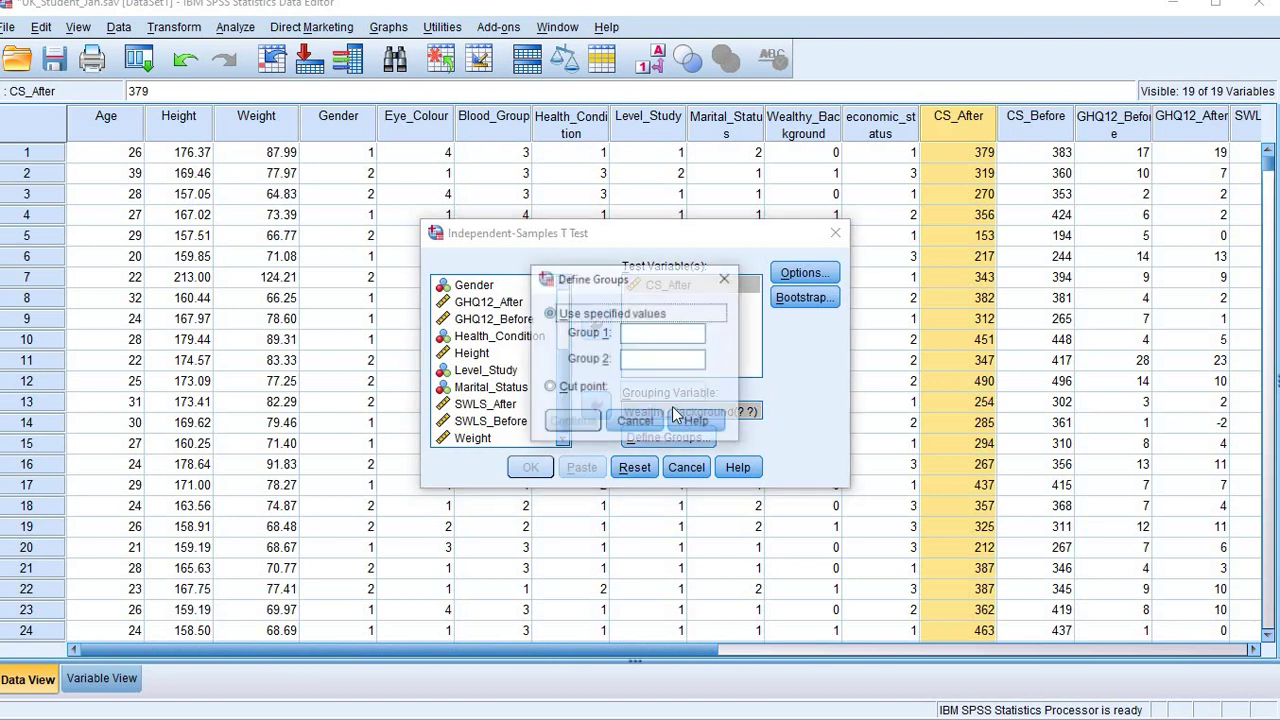
click(668, 341)
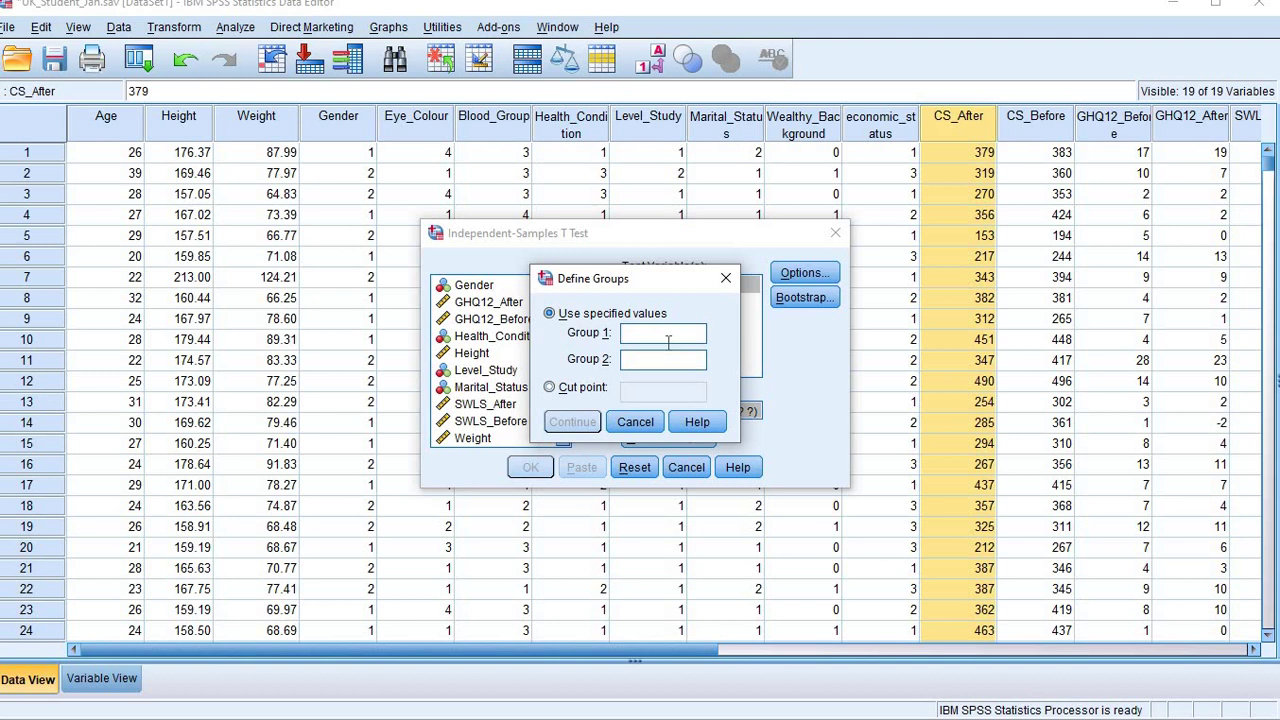
text(1)
click(668, 363)
text(2)
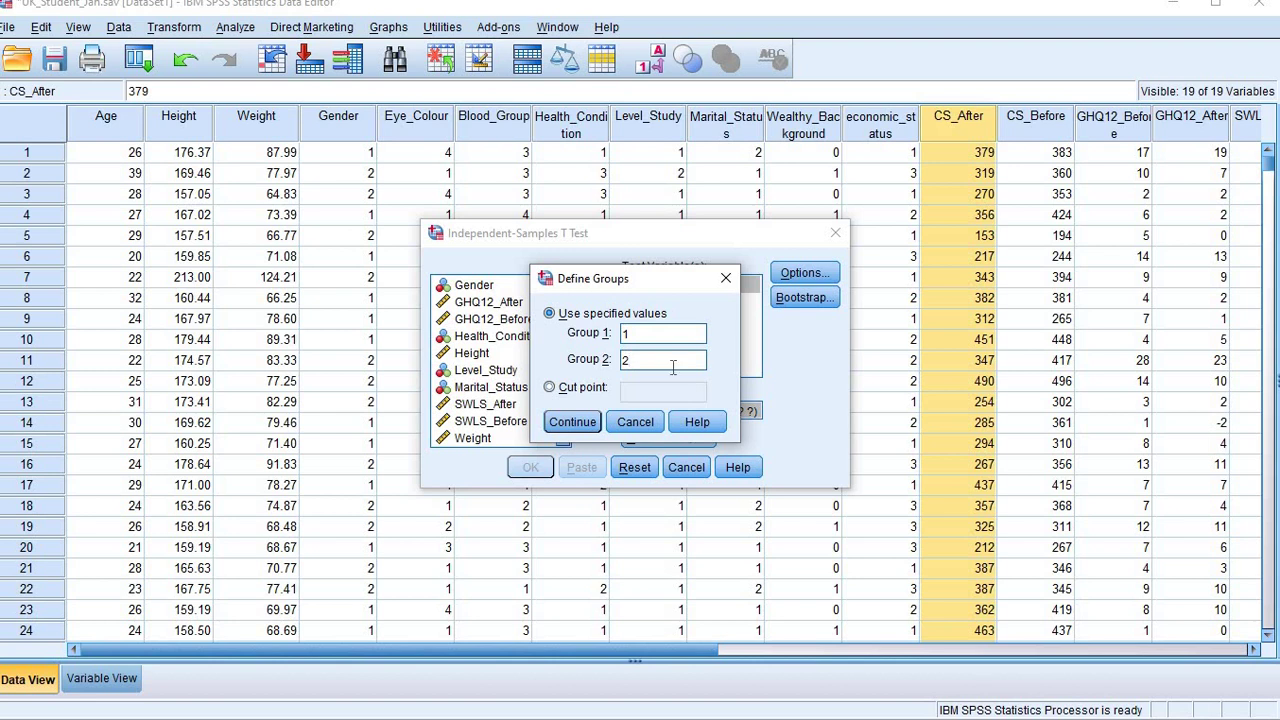
click(571, 422)
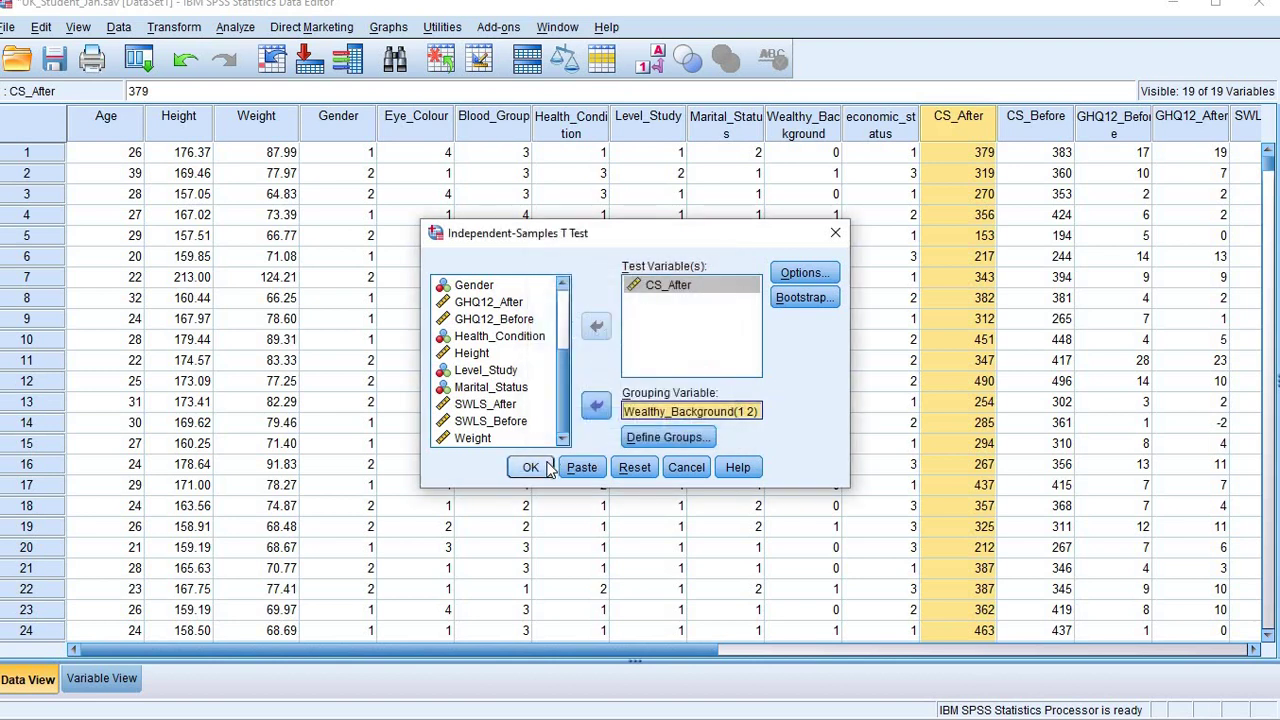
click(528, 468)
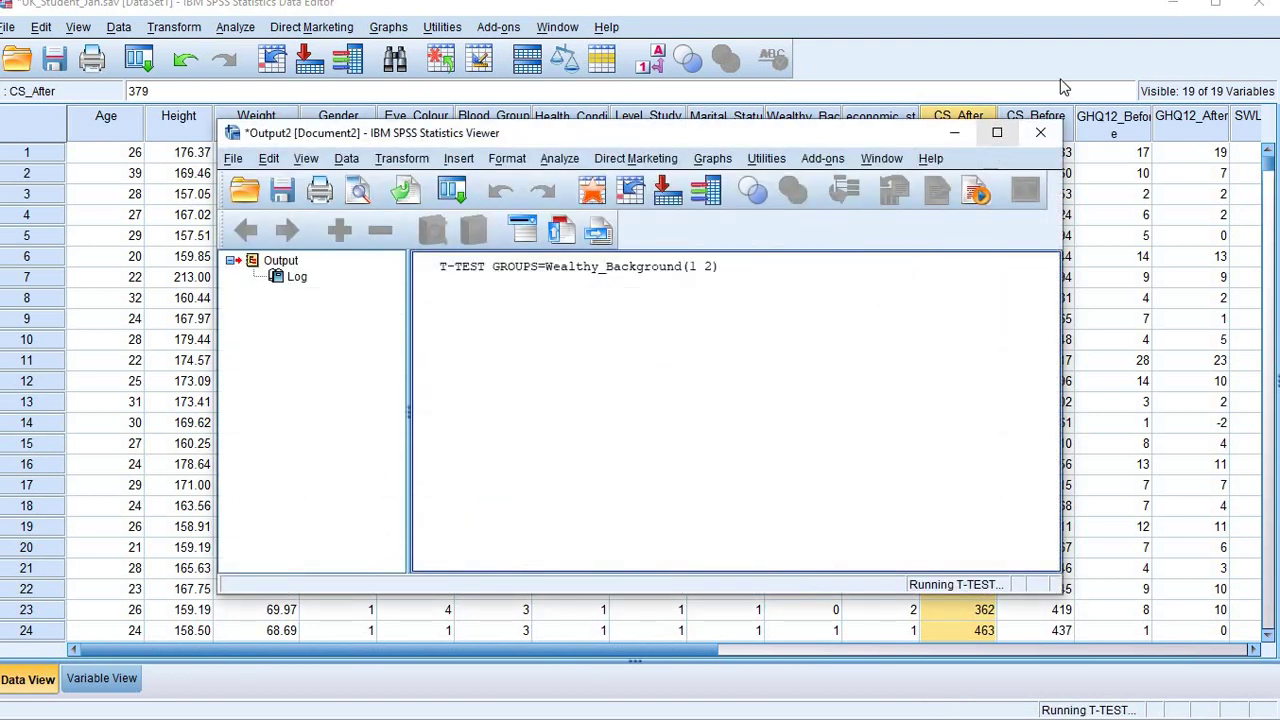
Check the value labels defined for Wealthy_Background in the variable definitions
click(105, 683)
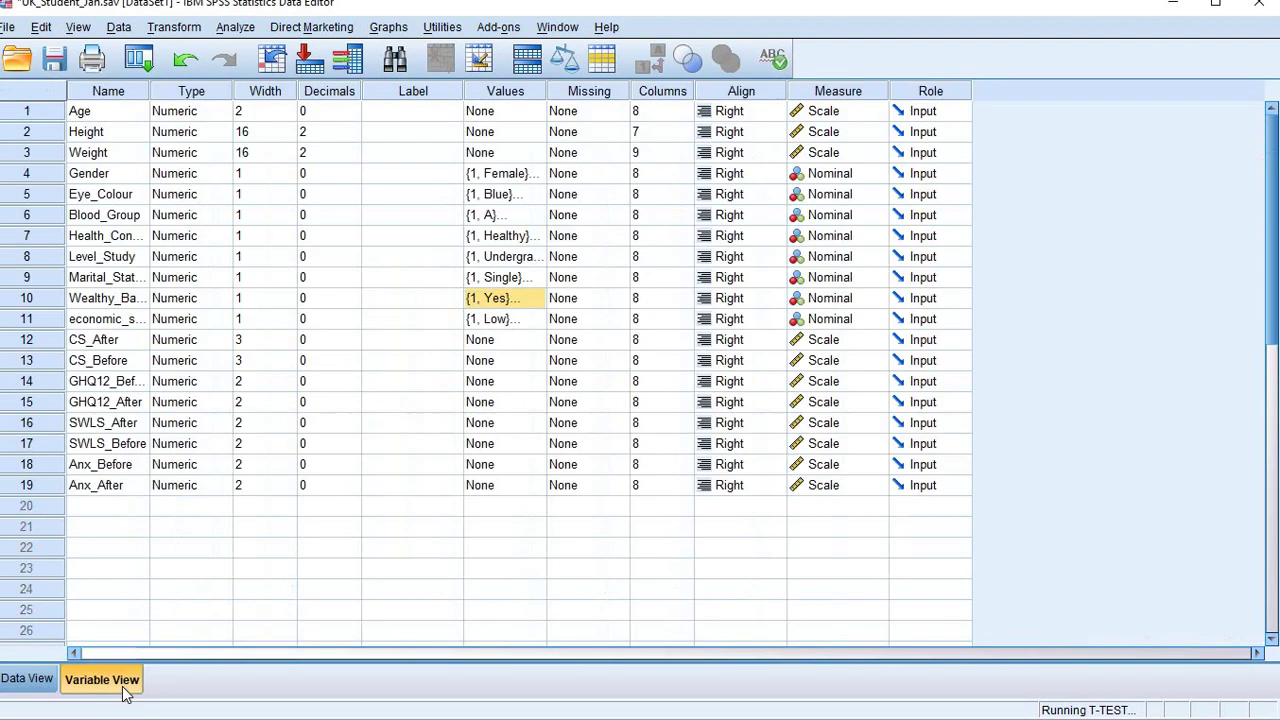
click(523, 298)
click(535, 298)
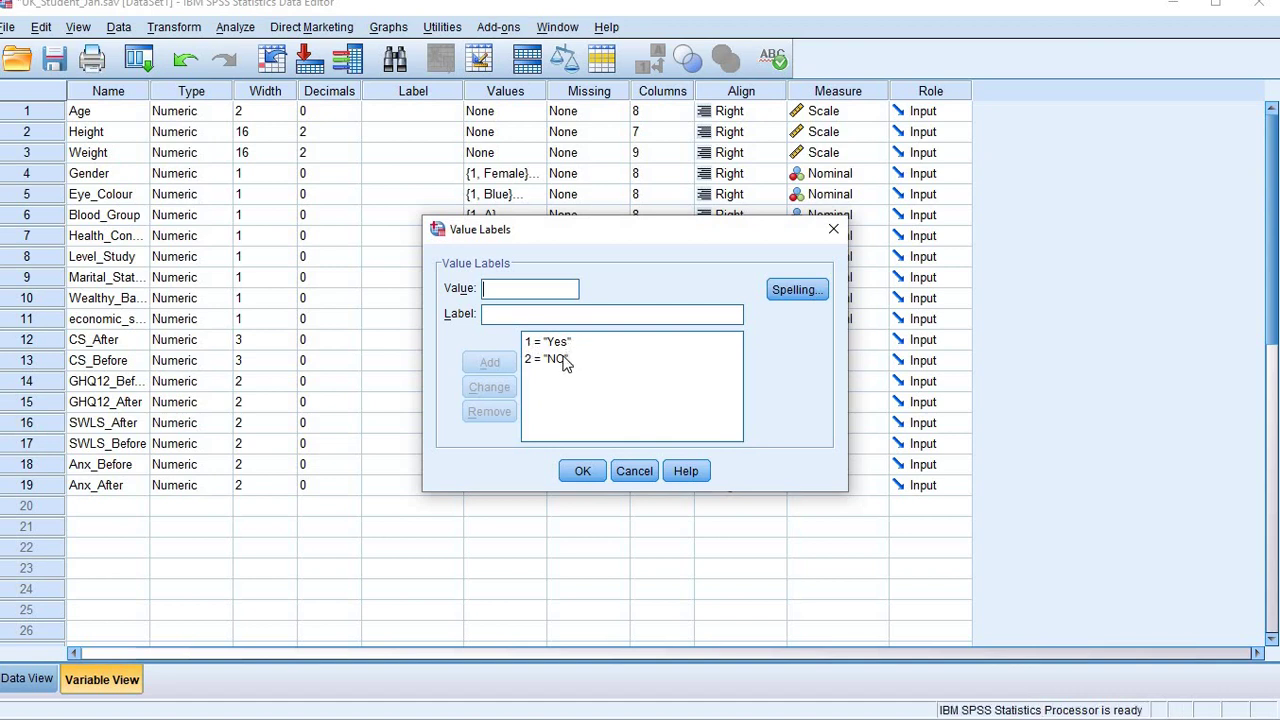
click(582, 471)
Review the Group Statistics table in the enlarged T-test output, and close the output without saving it
mouse_move(905, 20)
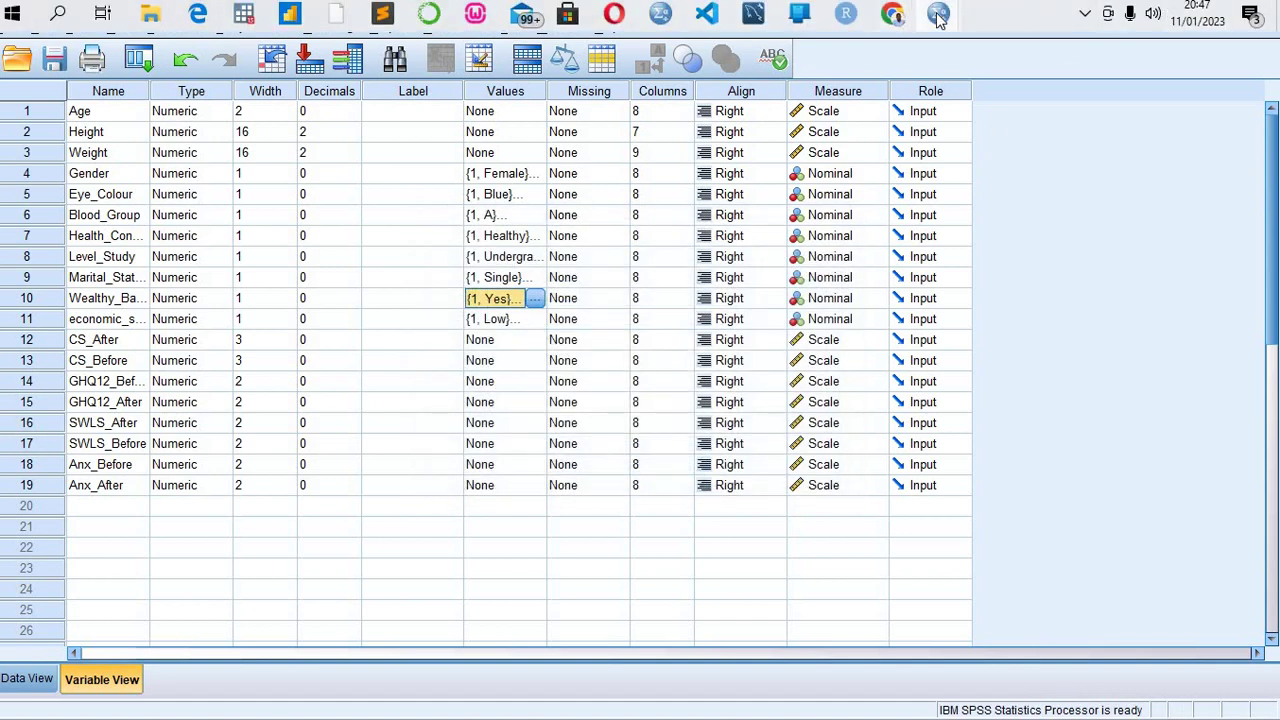
click(1045, 103)
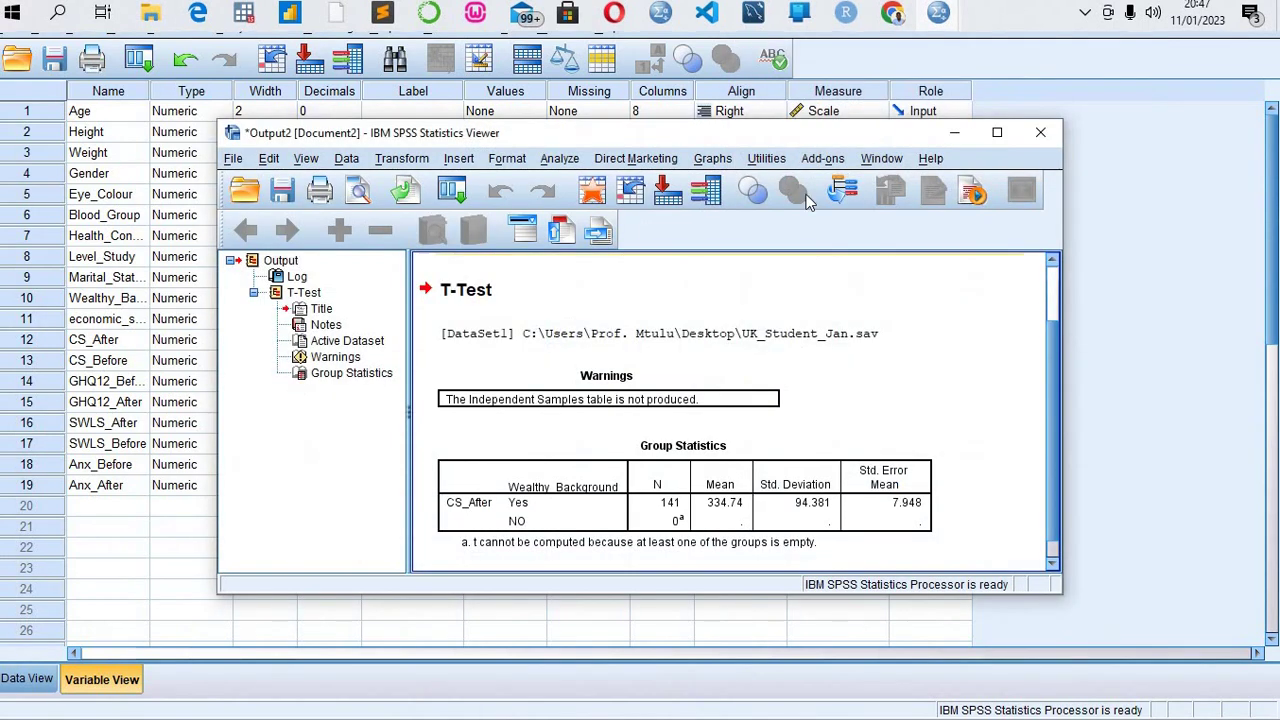
click(1005, 133)
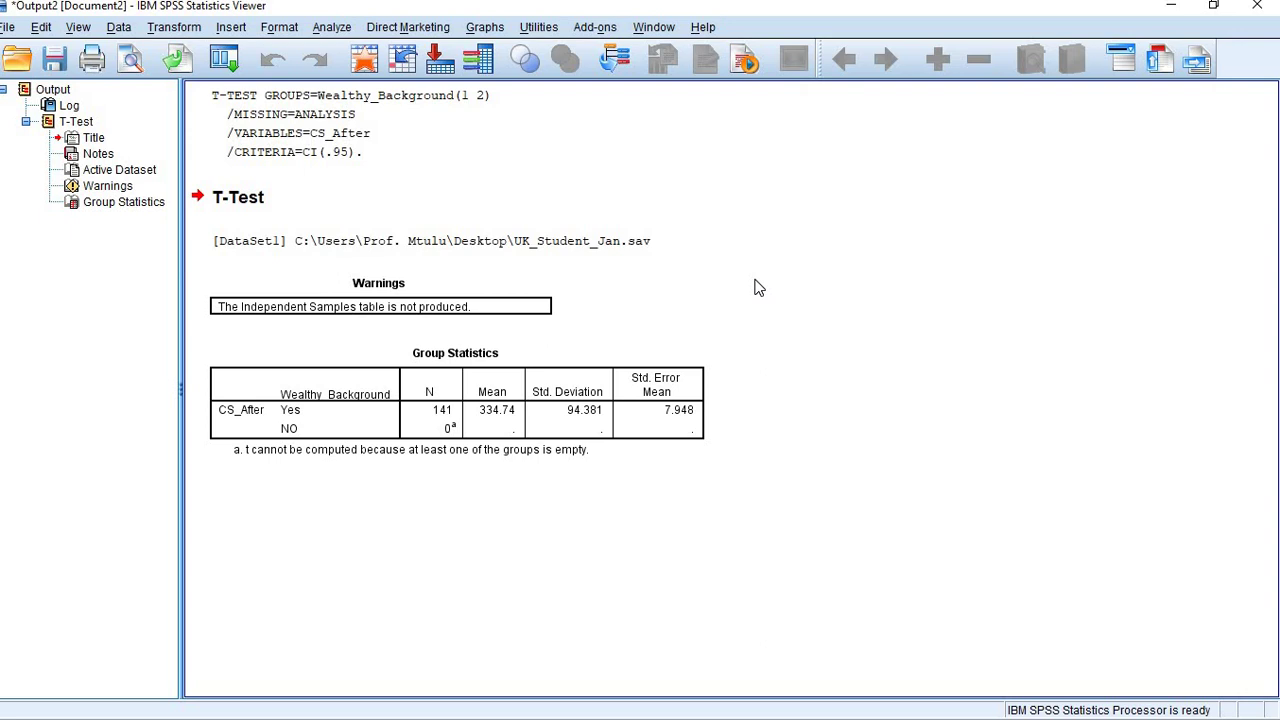
click(367, 401)
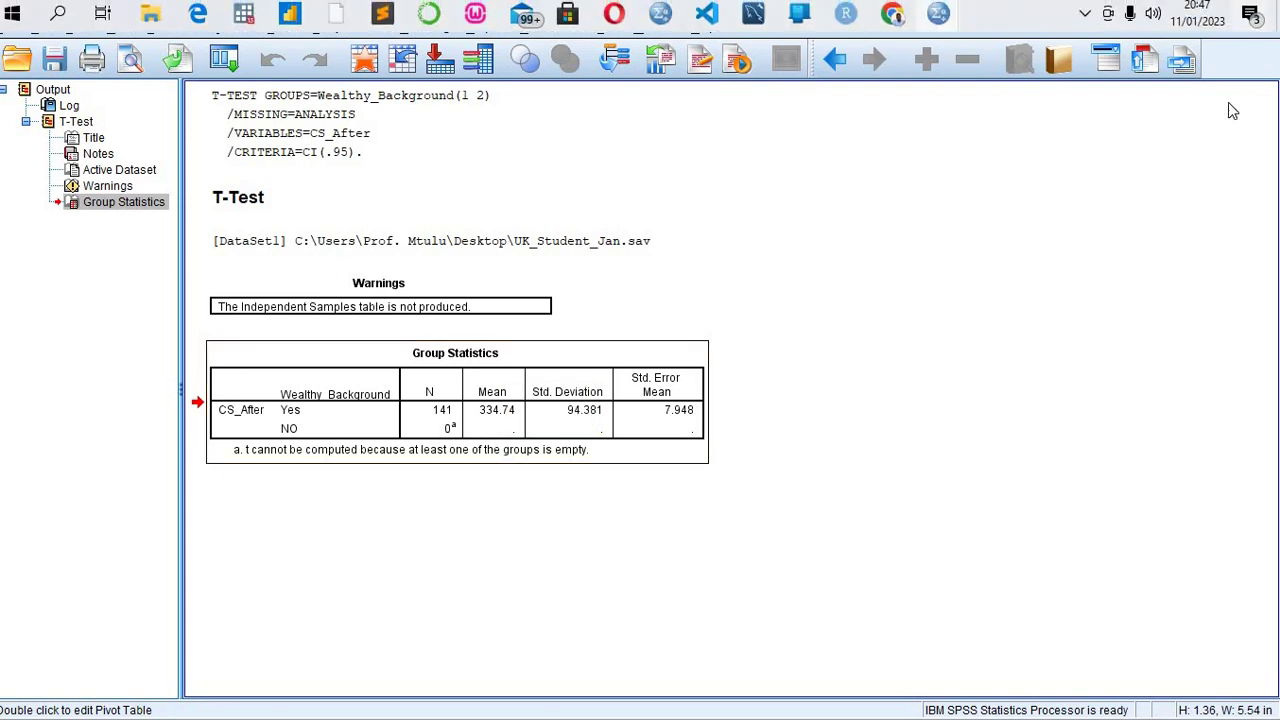
click(1258, 10)
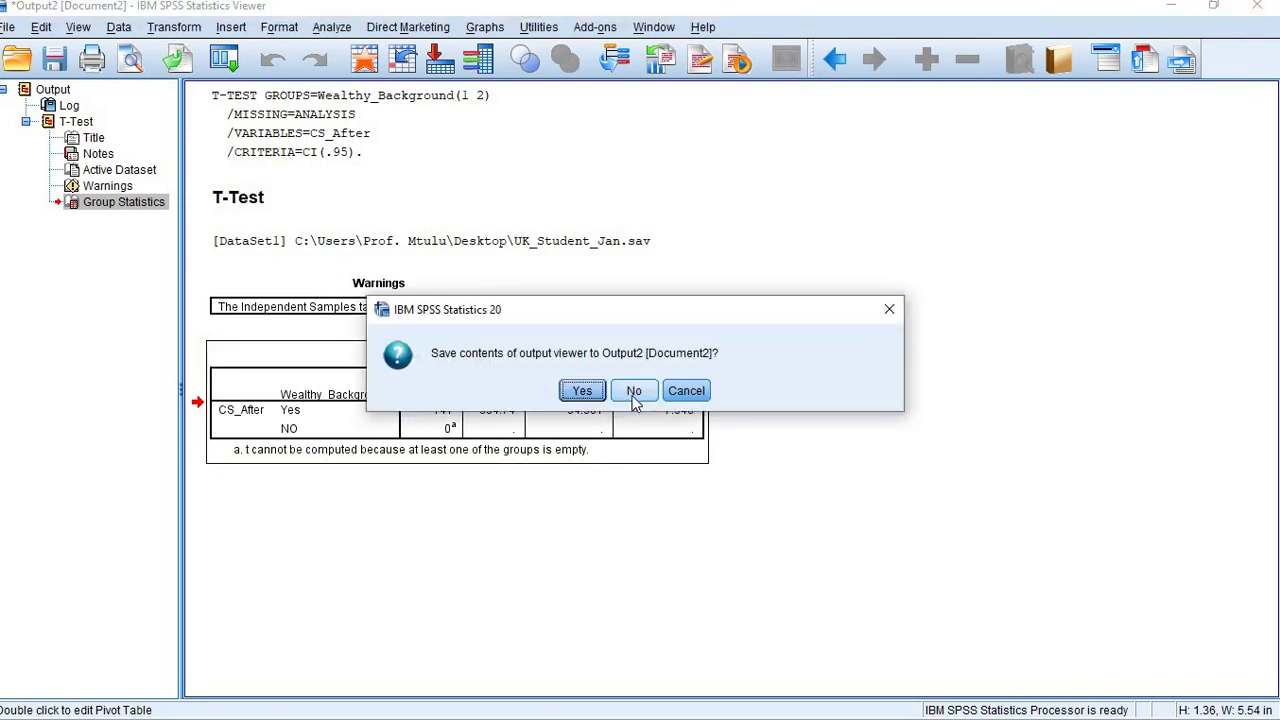
click(634, 391)
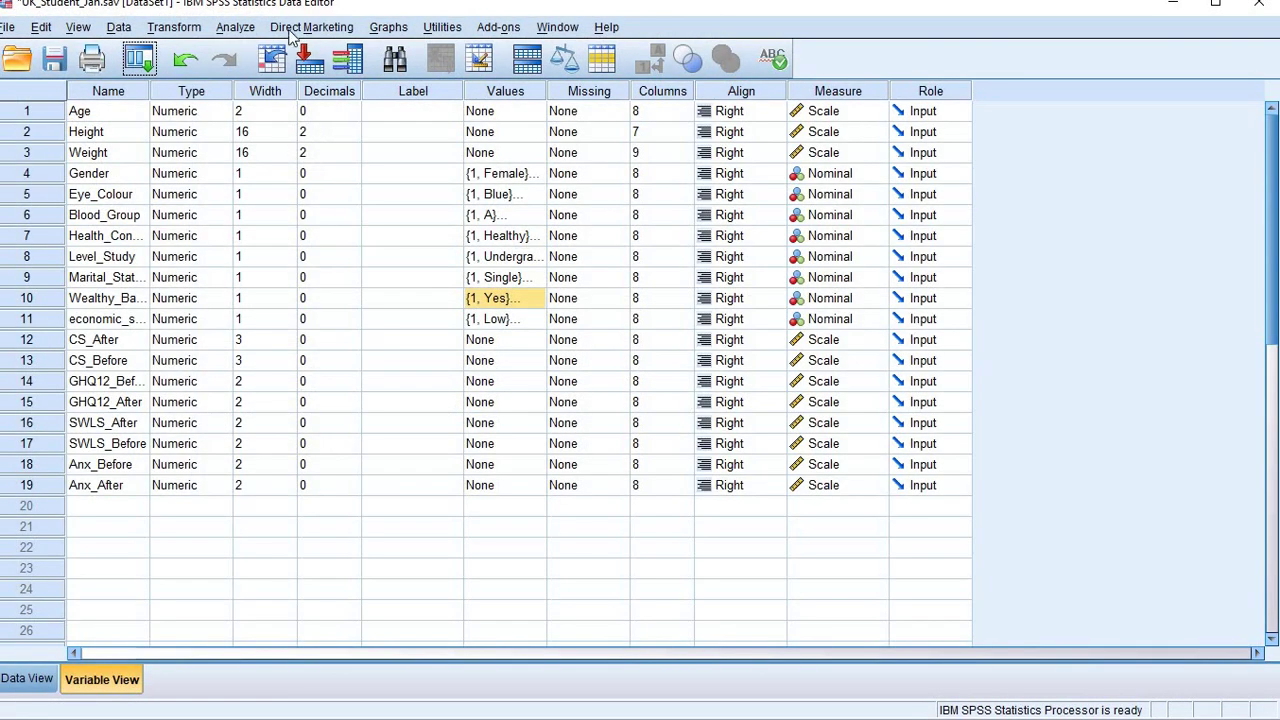
Review the Independent-Samples T Test options and rerun the test of CS_After grouped by Wealthy_Background
click(235, 27)
mouse_move(316, 147)
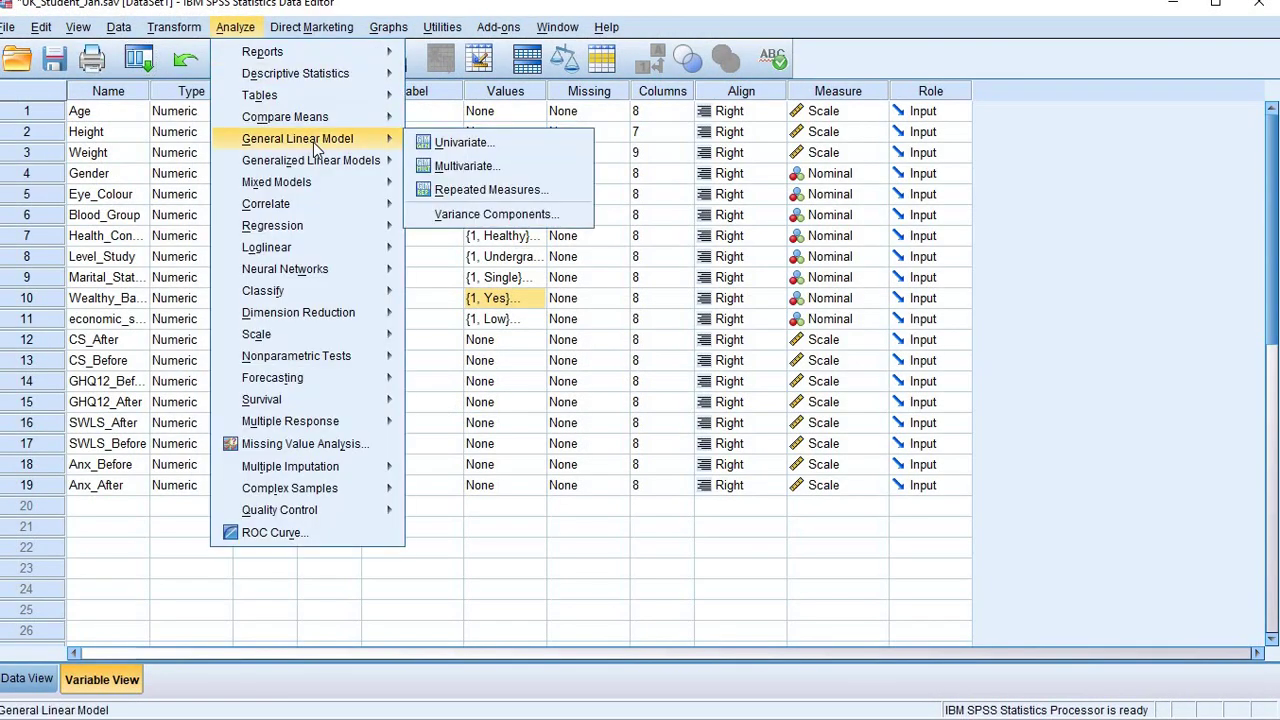
mouse_move(337, 120)
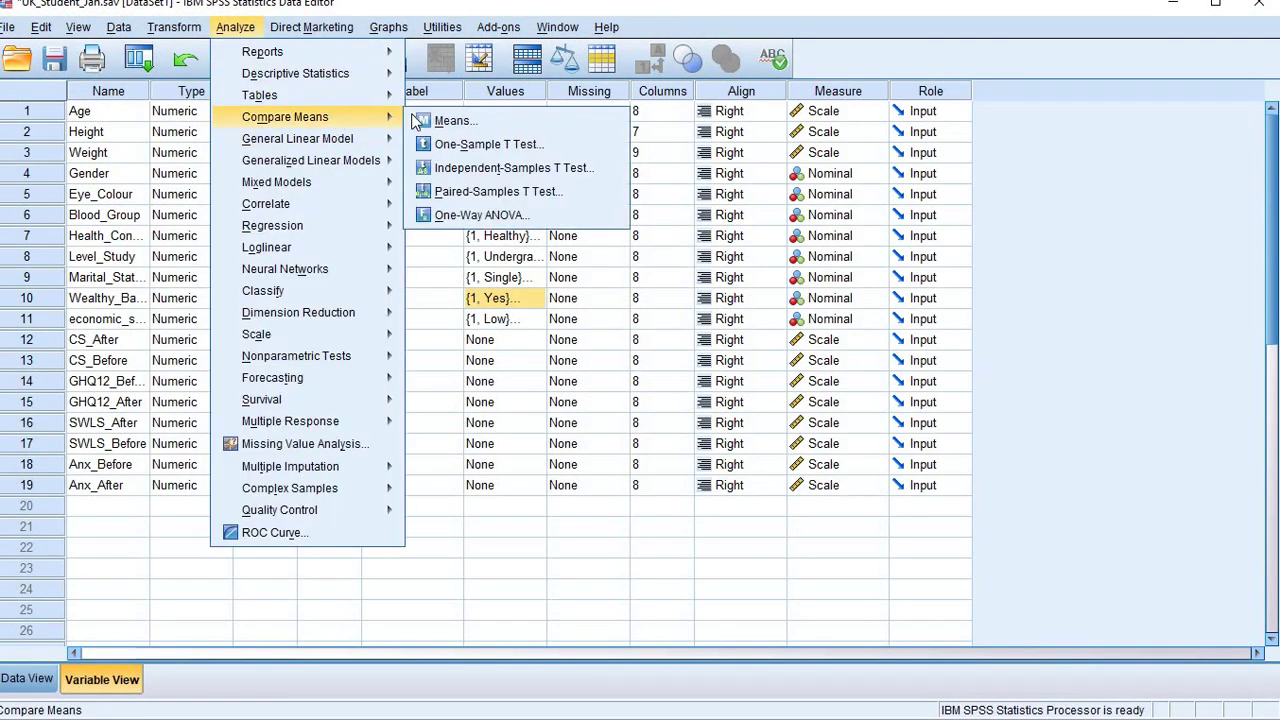
click(459, 172)
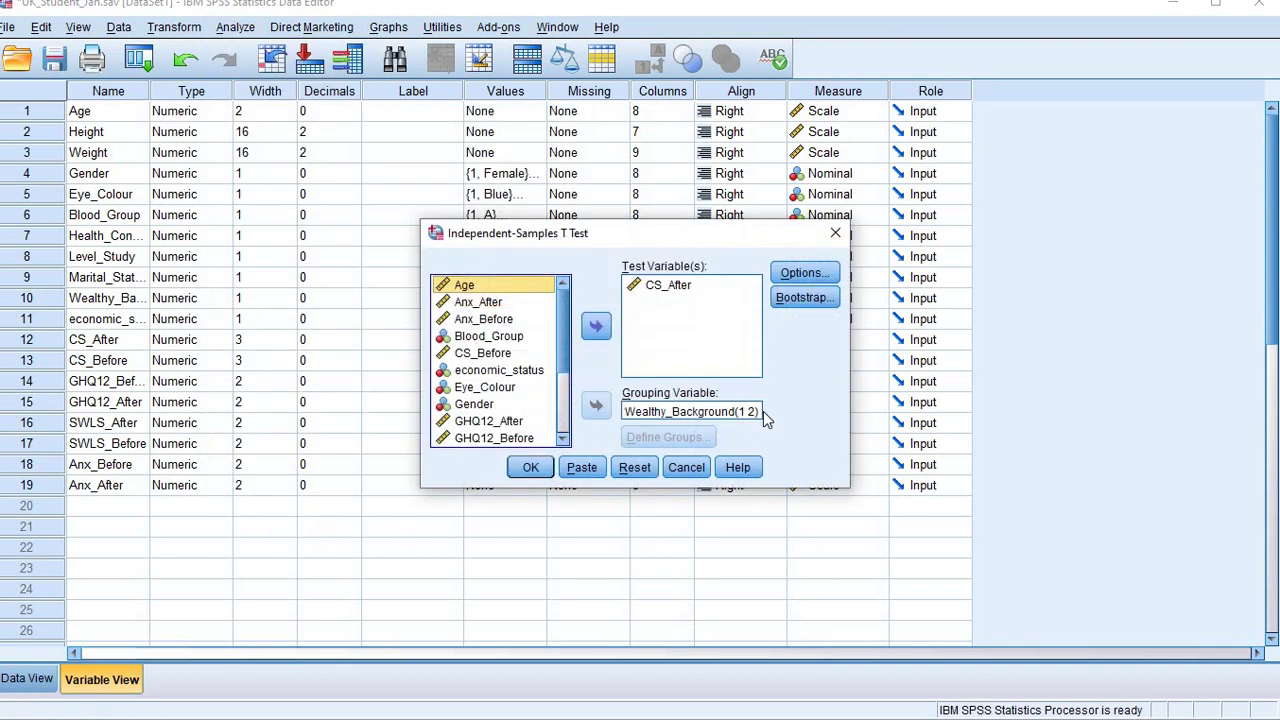
click(805, 274)
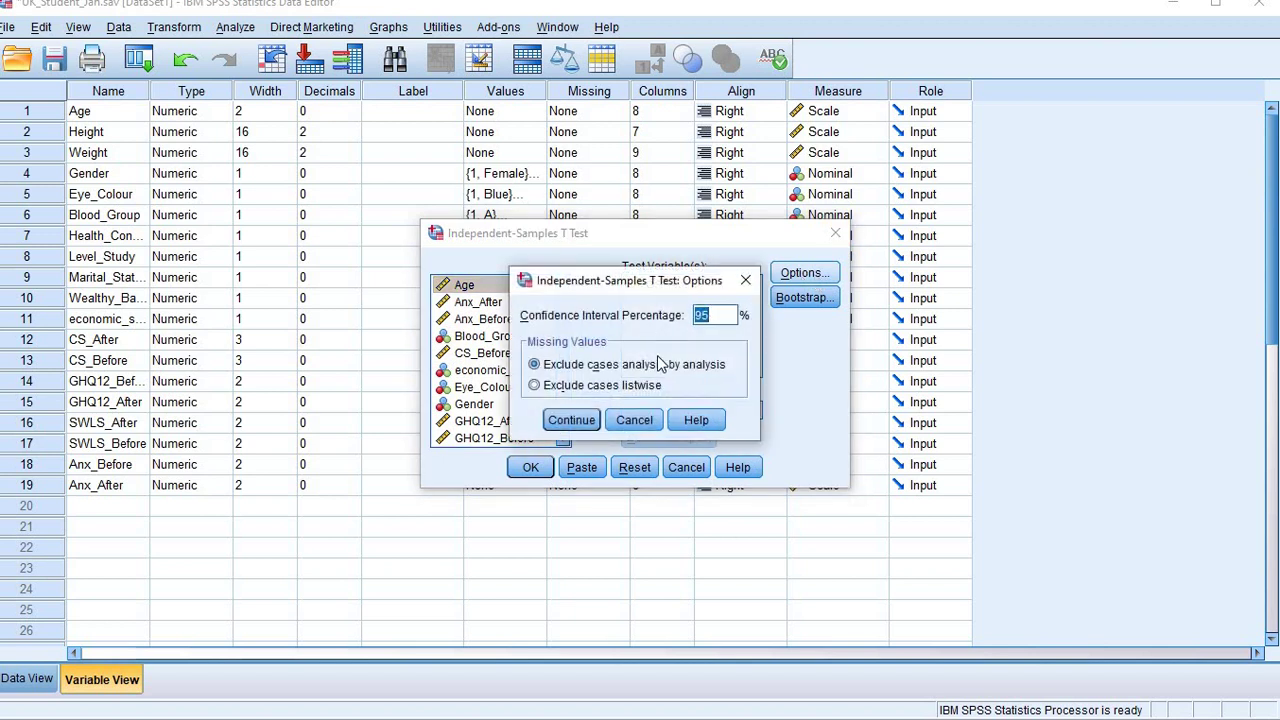
click(572, 419)
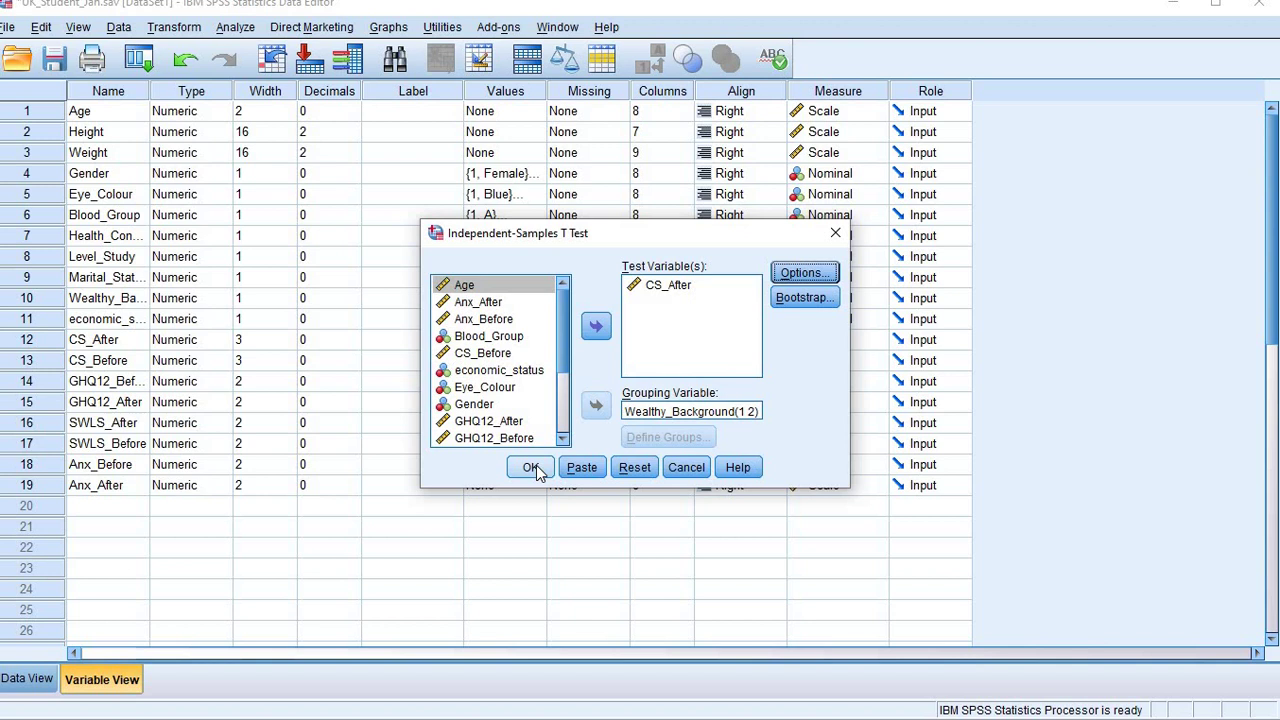
click(531, 468)
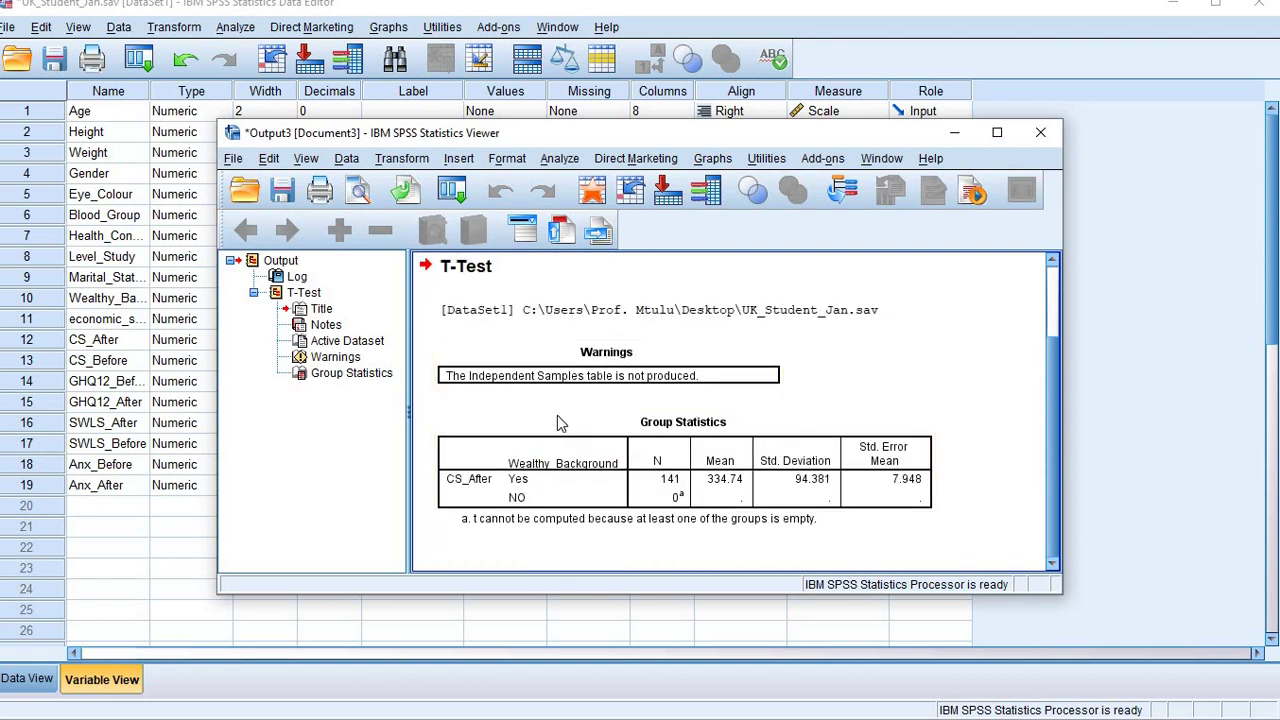
Enlarge the new T-test output and examine its Warnings table
click(605, 382)
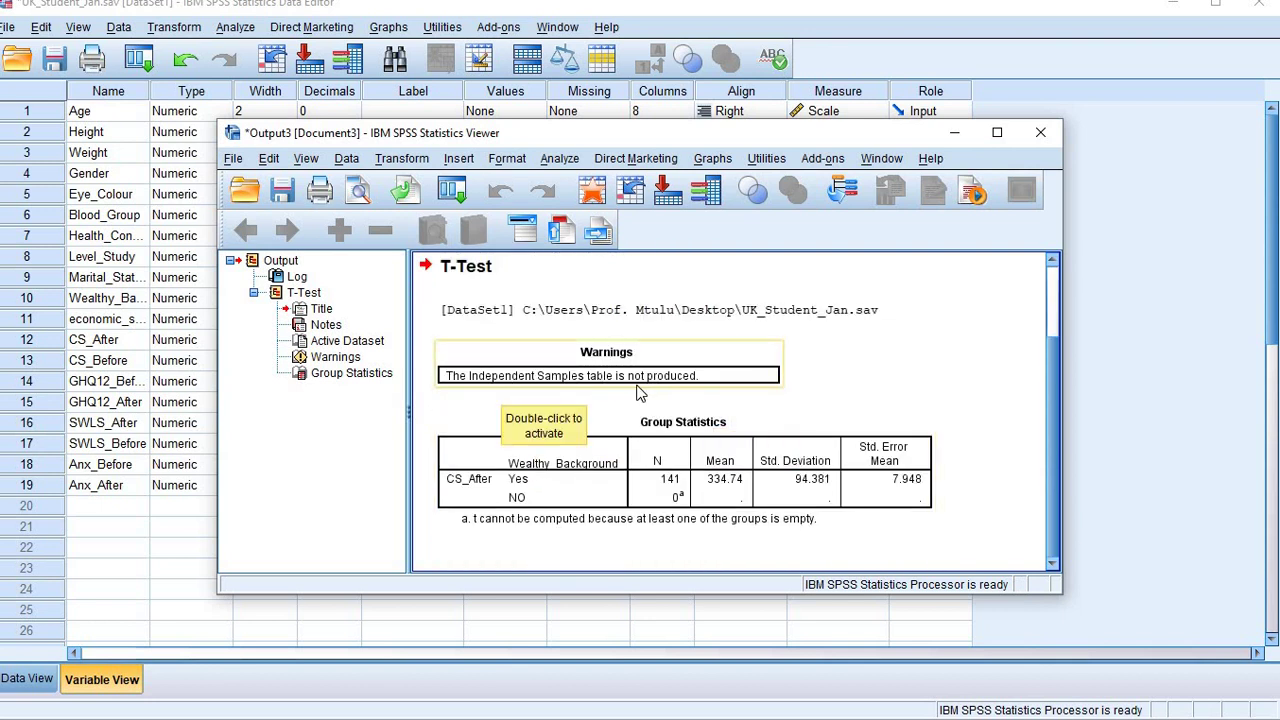
click(997, 140)
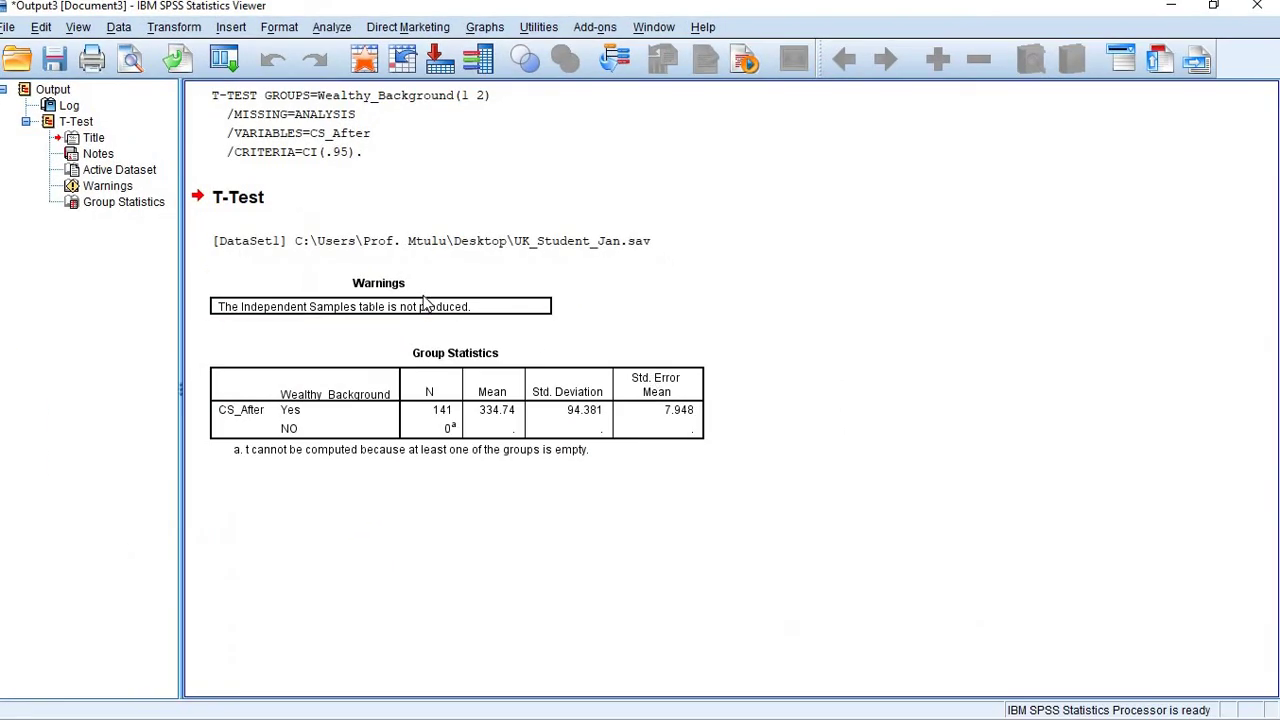
click(422, 310)
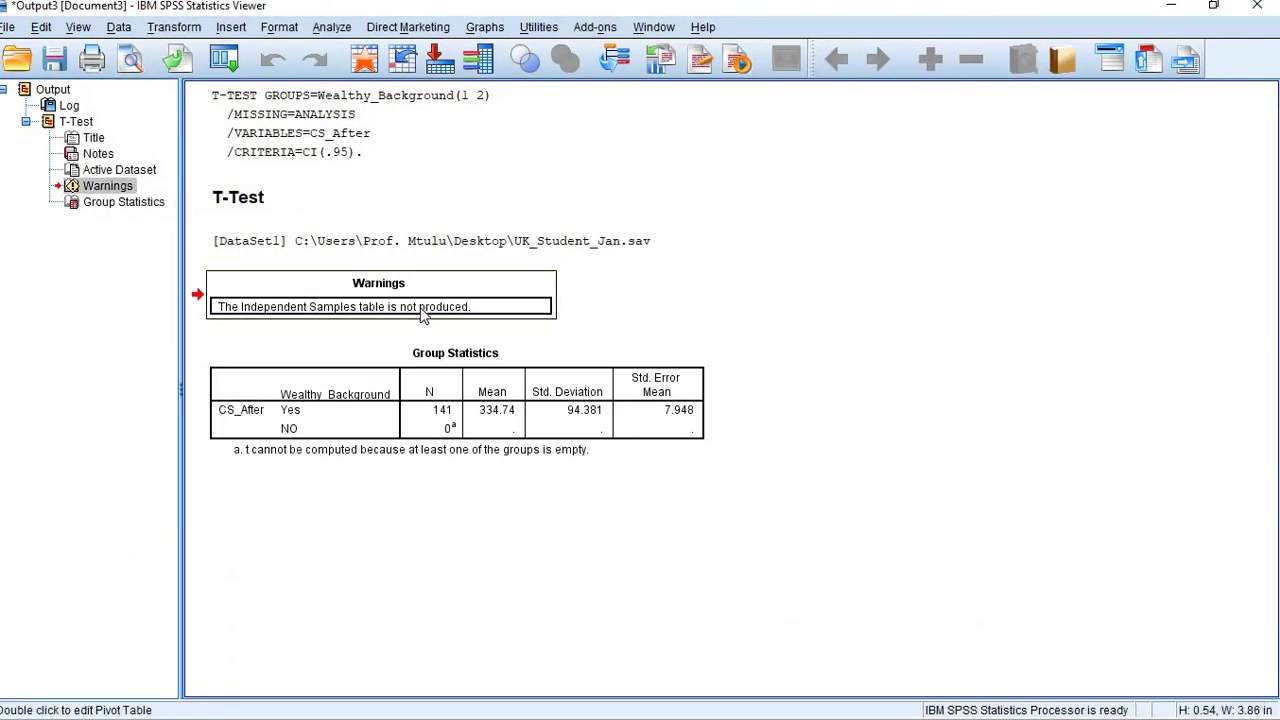
Review the Warnings and Group Statistics tables of the T-test output, and close the output without saving it
click(127, 189)
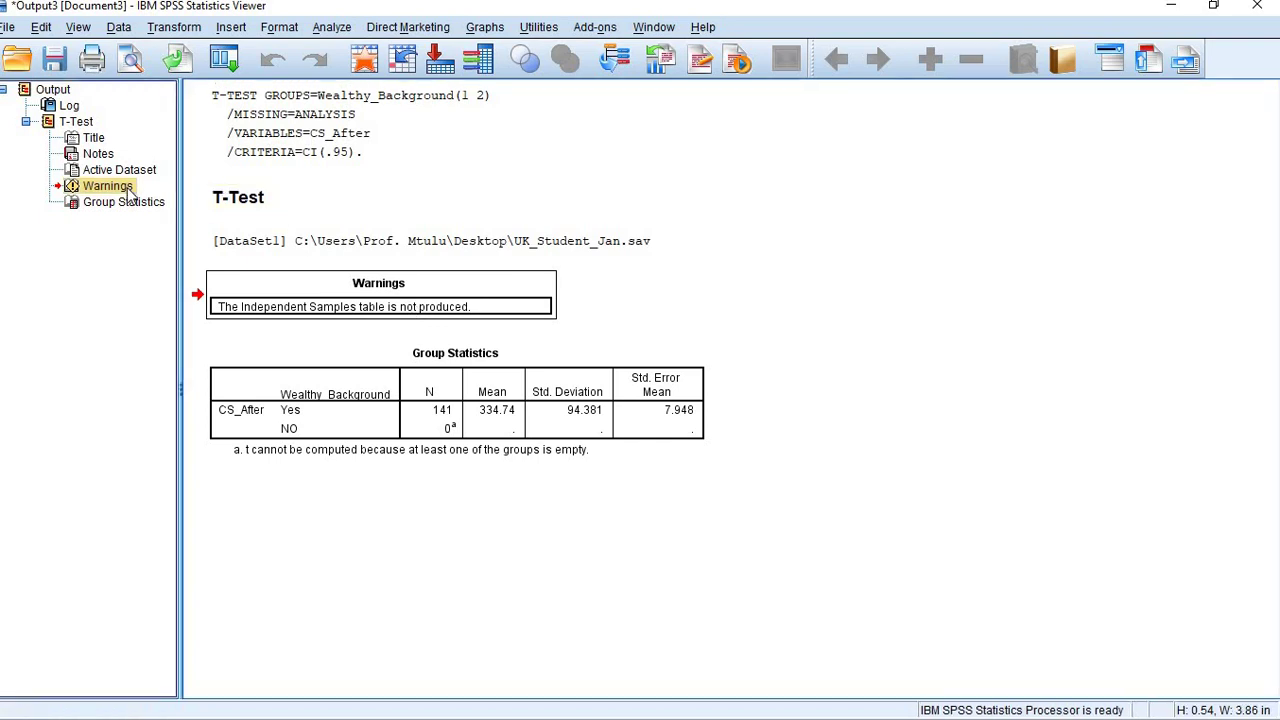
click(100, 189)
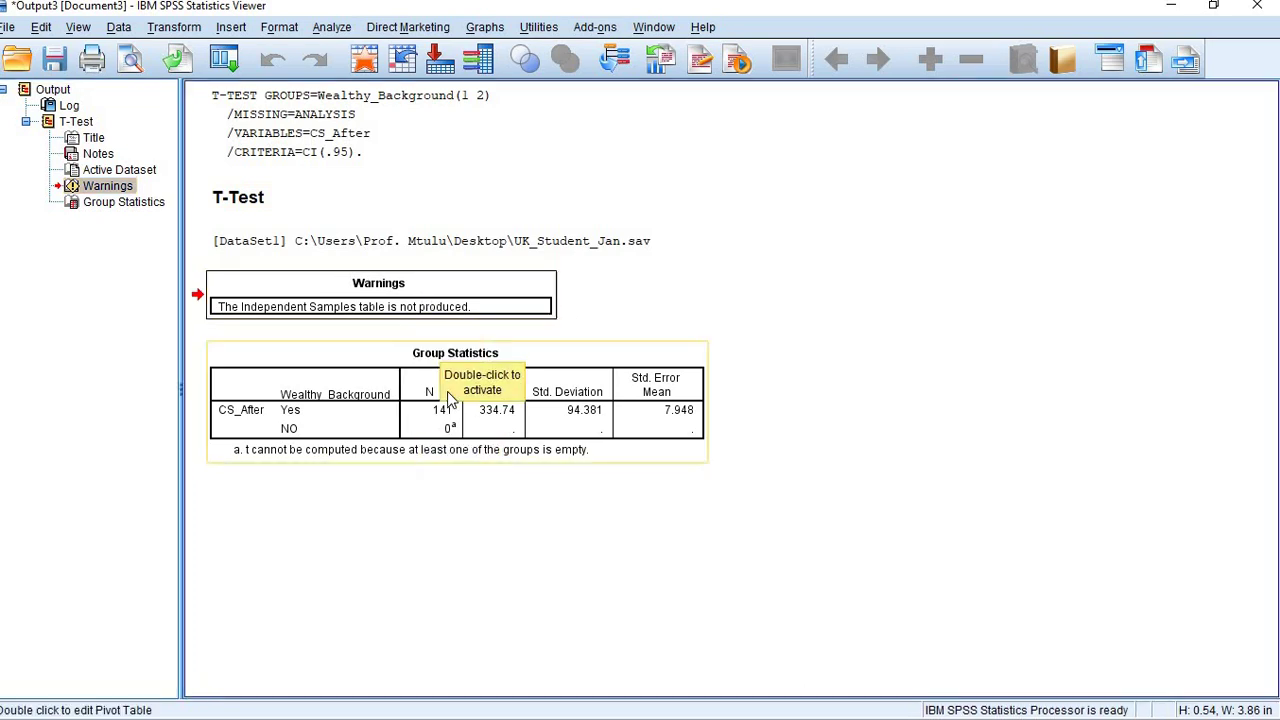
click(457, 415)
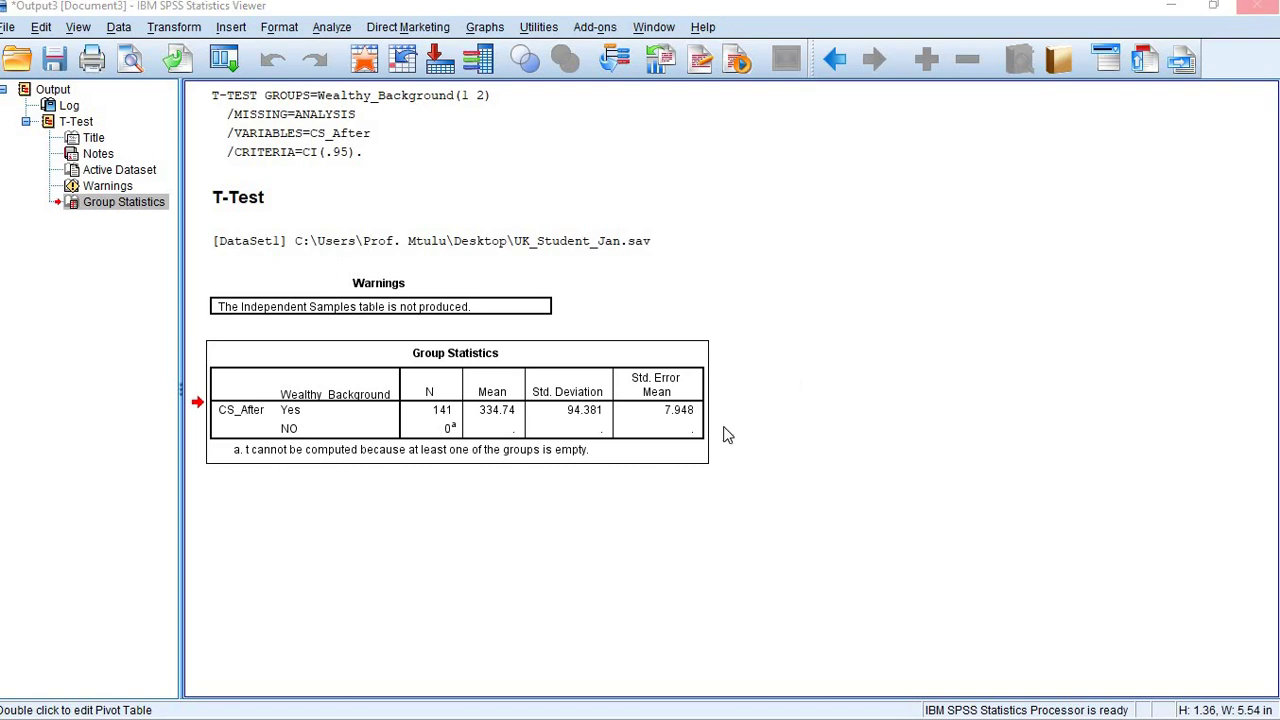
key(alt+F4)
click(636, 391)
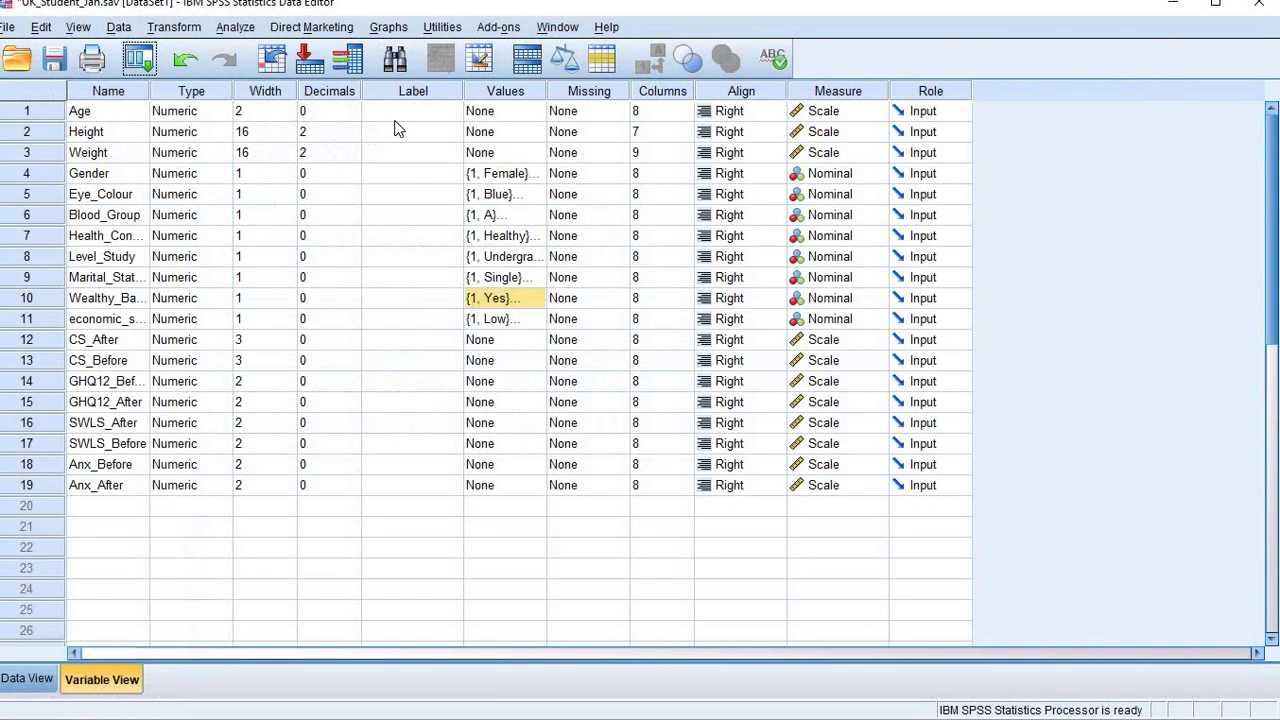
Rerun the Independent-Samples T Test of CS_After by Wealthy_Background with groups 1 and 2, and minimize the output window
click(228, 30)
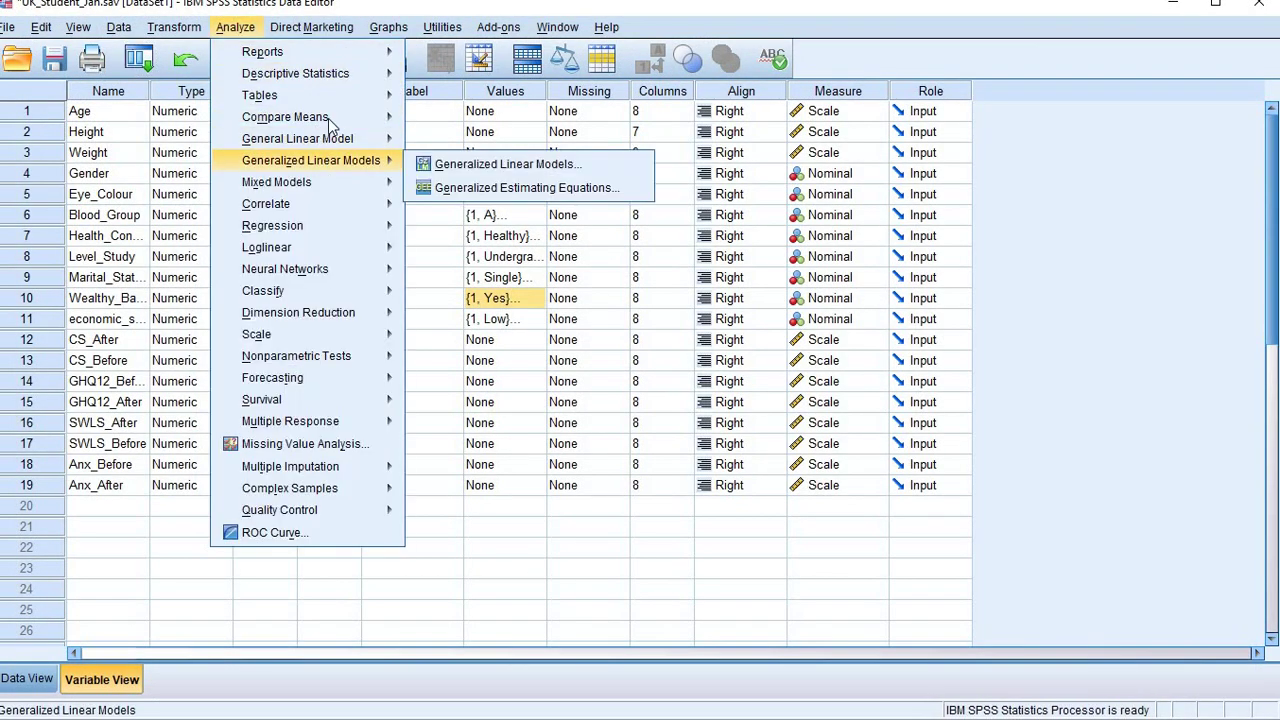
mouse_move(370, 117)
click(505, 167)
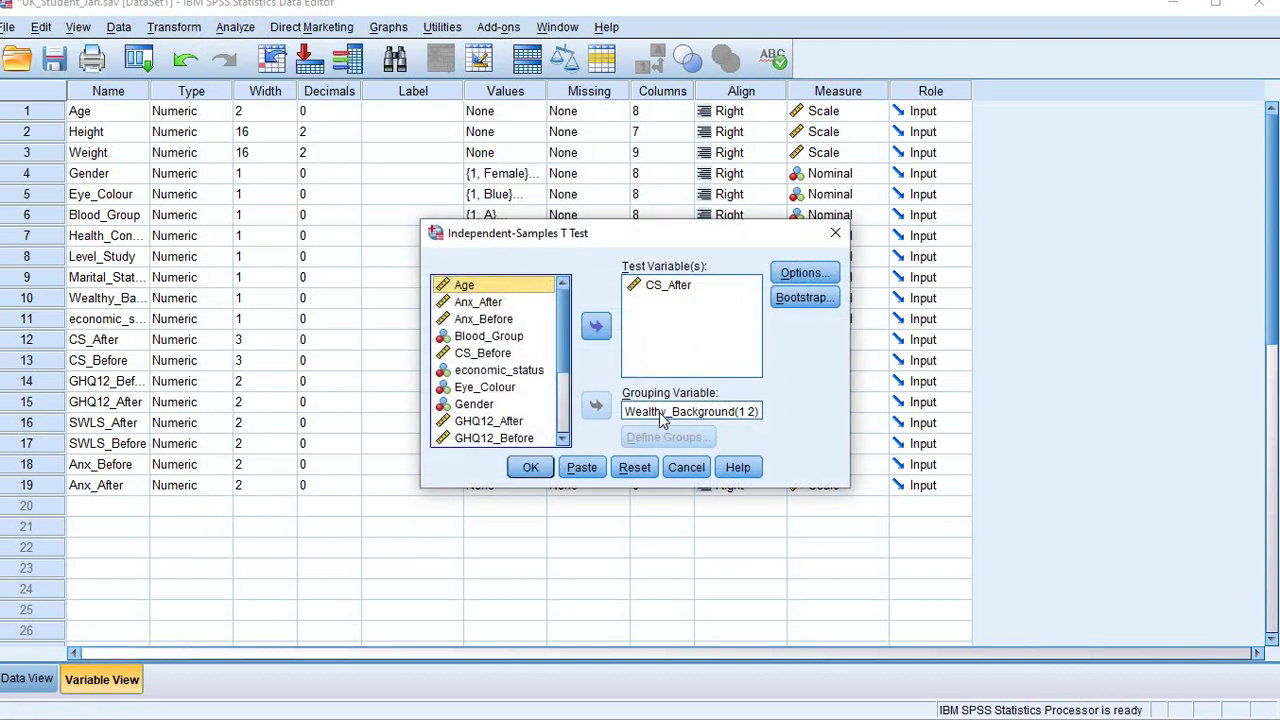
click(664, 414)
click(667, 438)
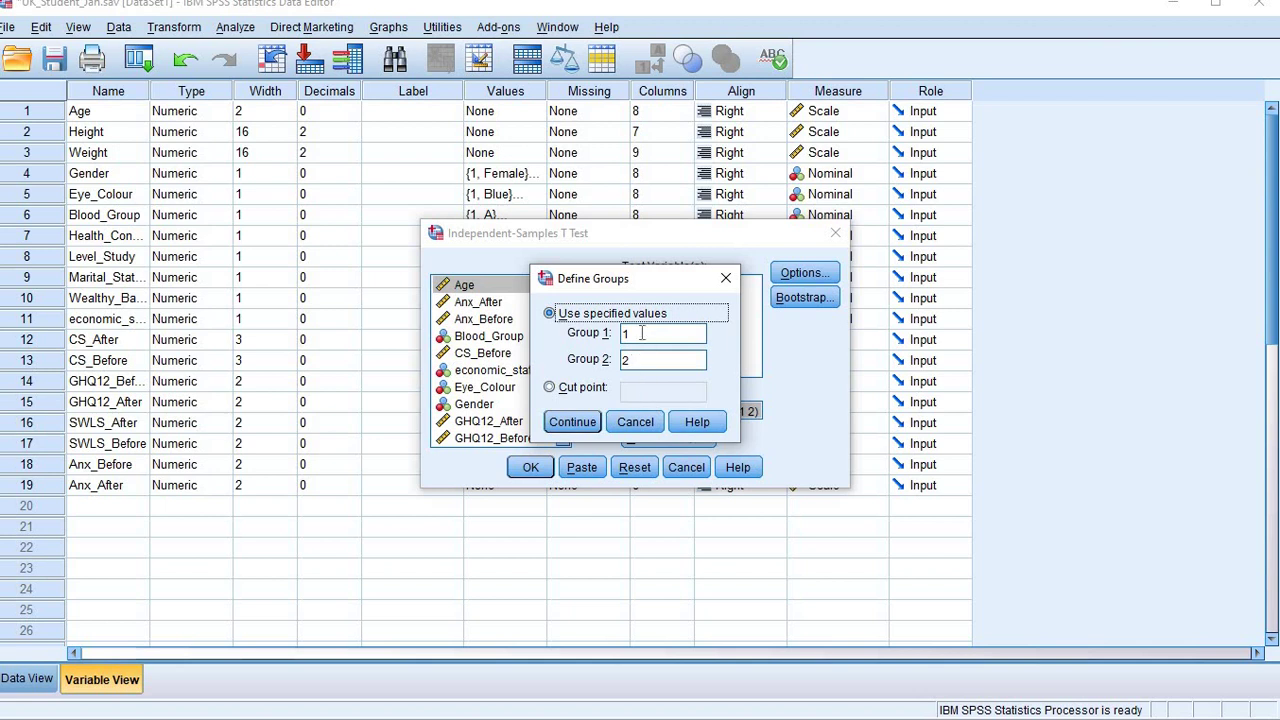
click(572, 421)
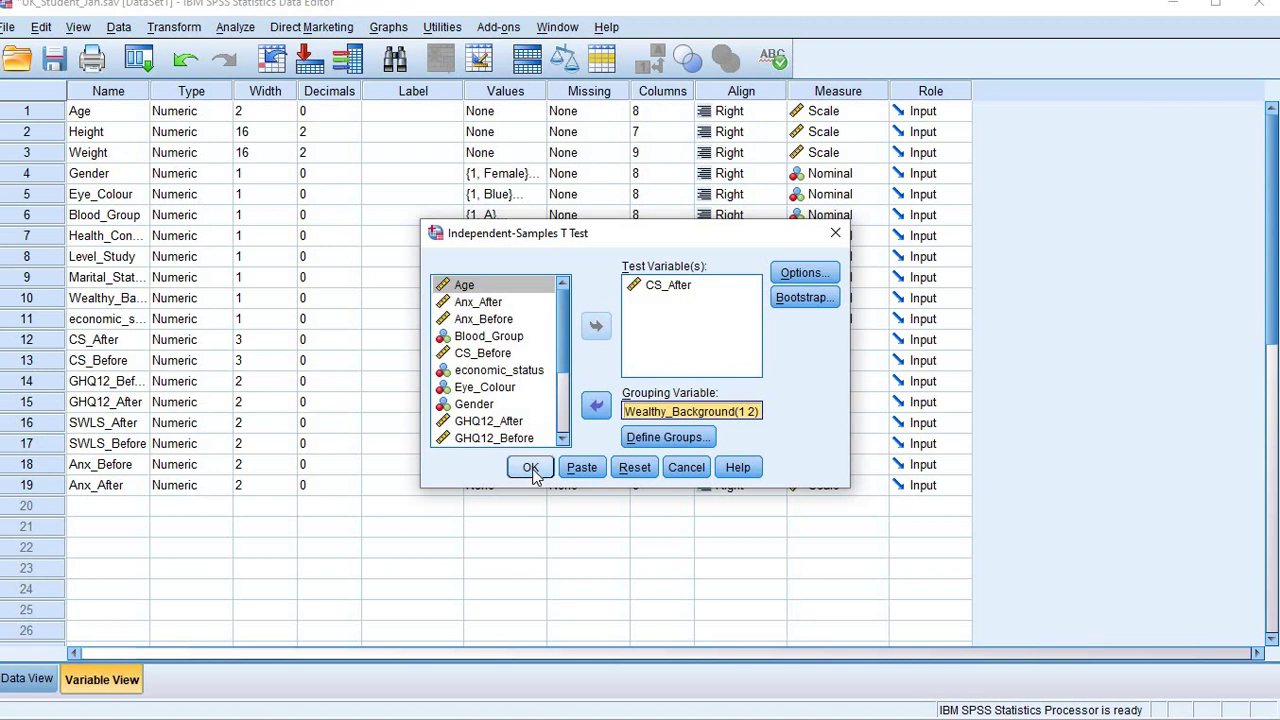
click(531, 469)
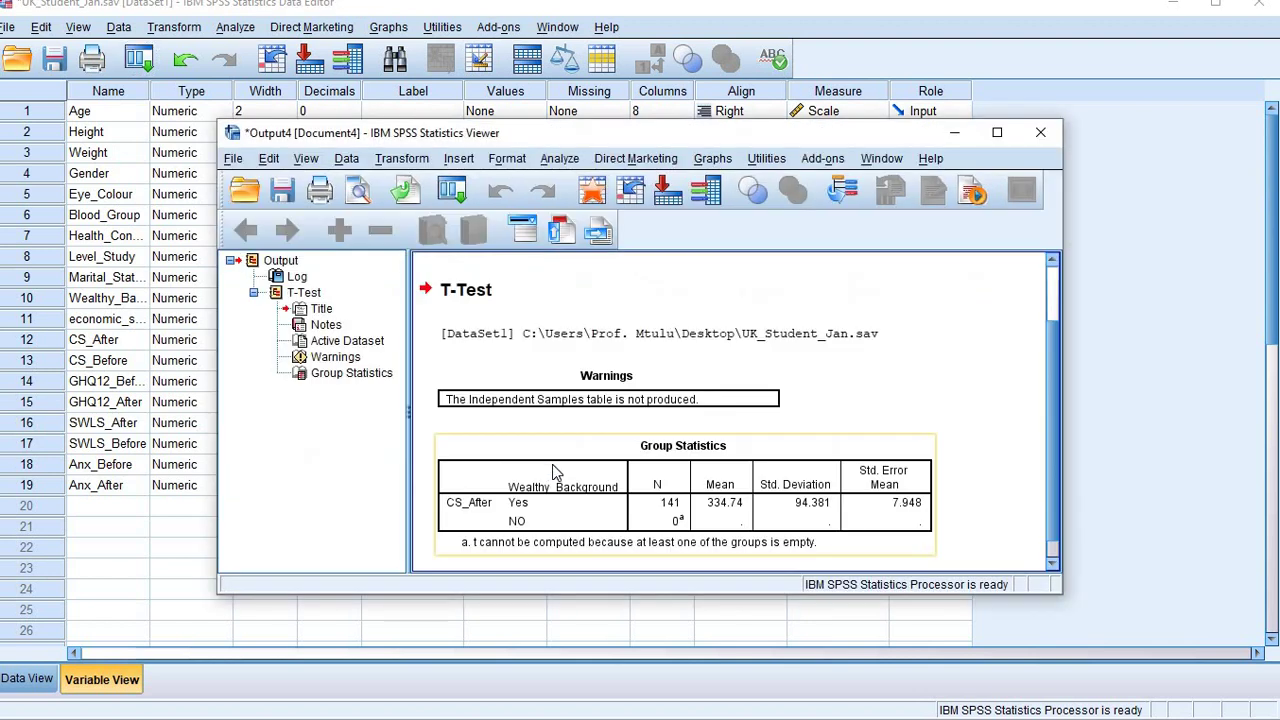
click(954, 132)
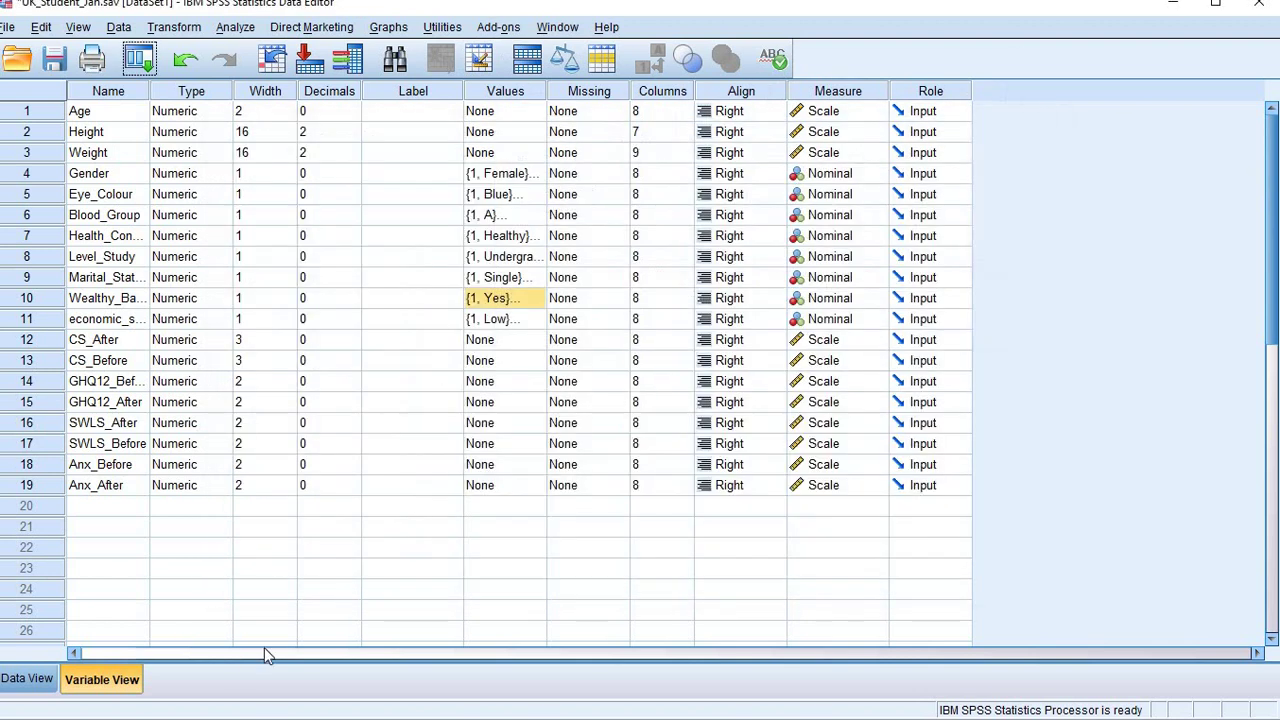
Show value labels in the data sheet and inspect the first case's Wealthy_Background entry
click(45, 677)
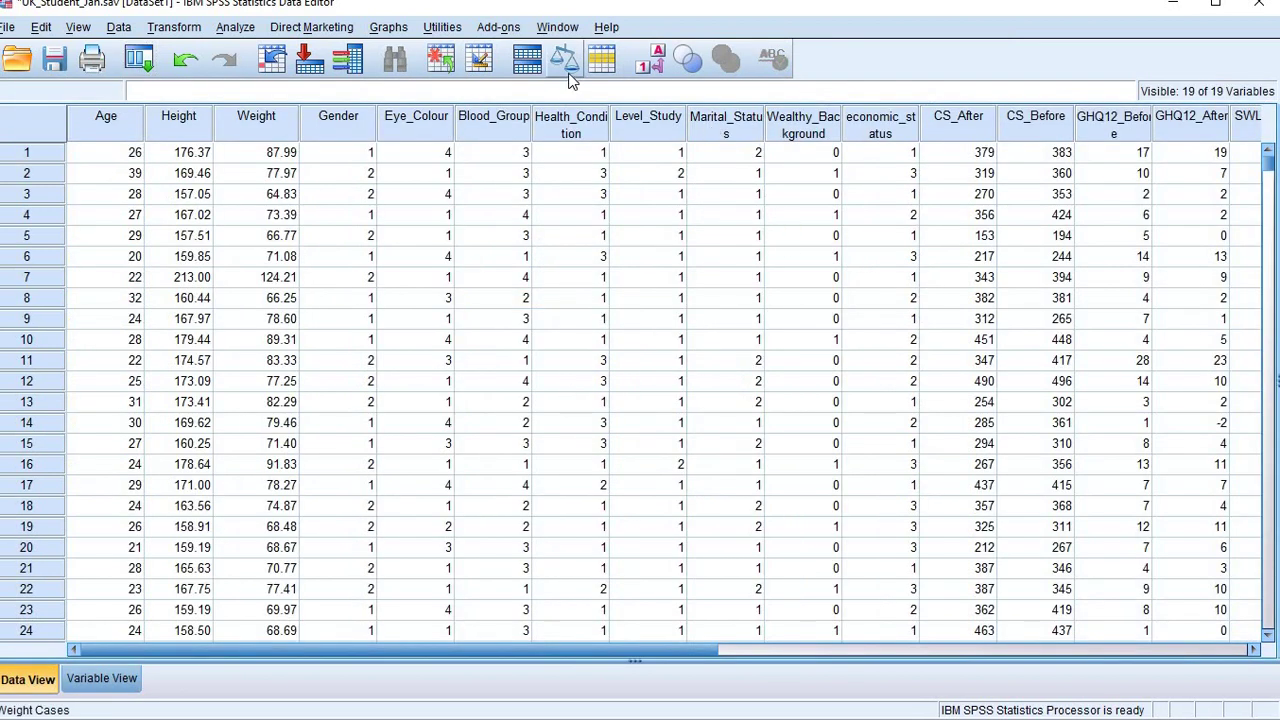
click(648, 62)
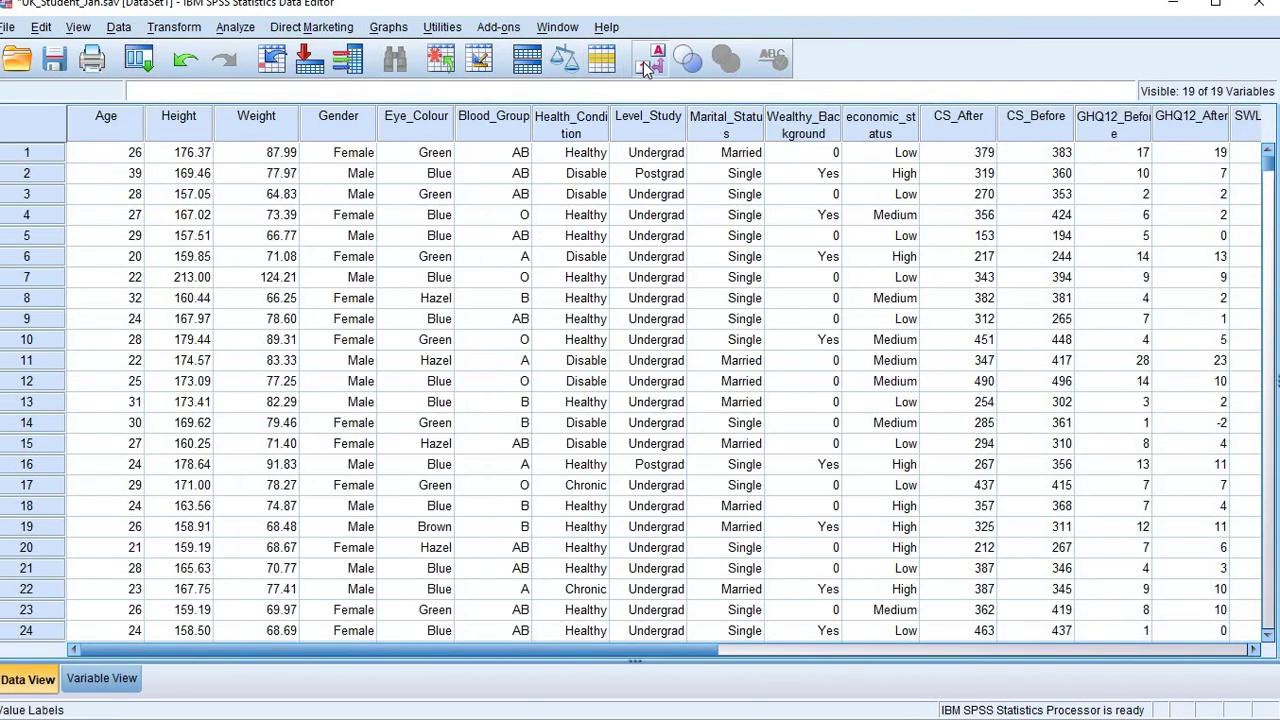
click(828, 155)
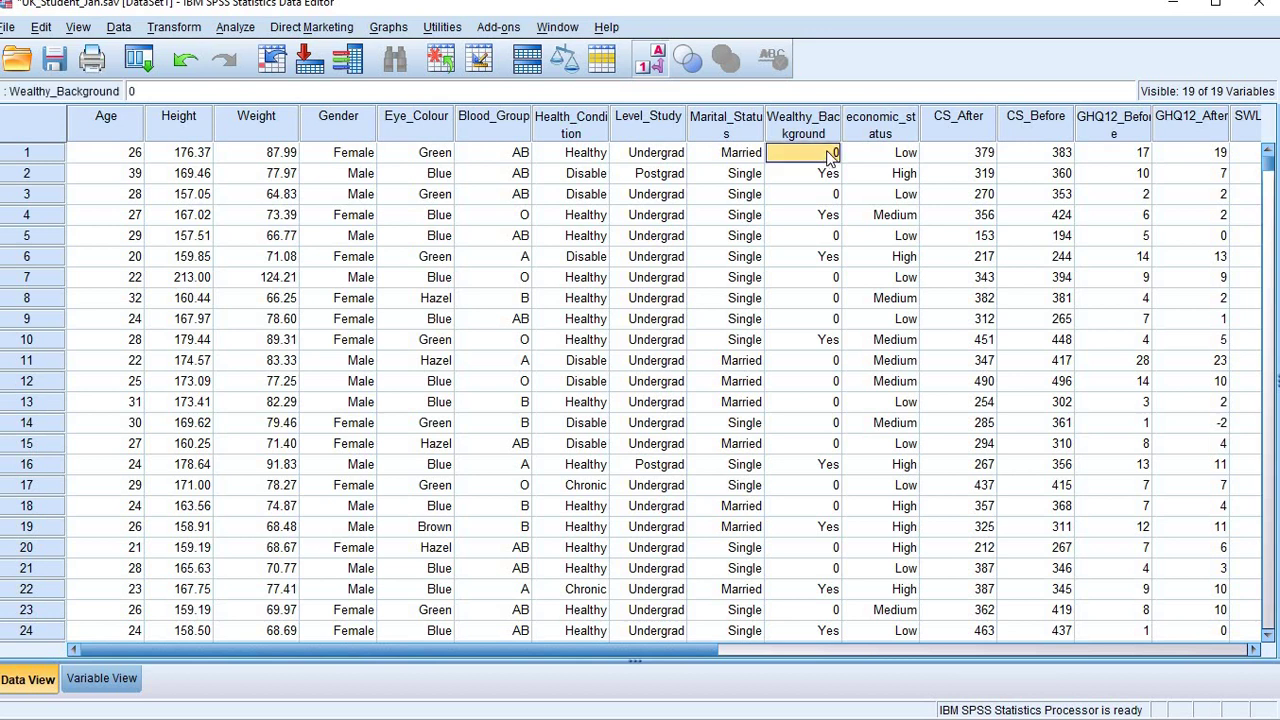
double_click(814, 153)
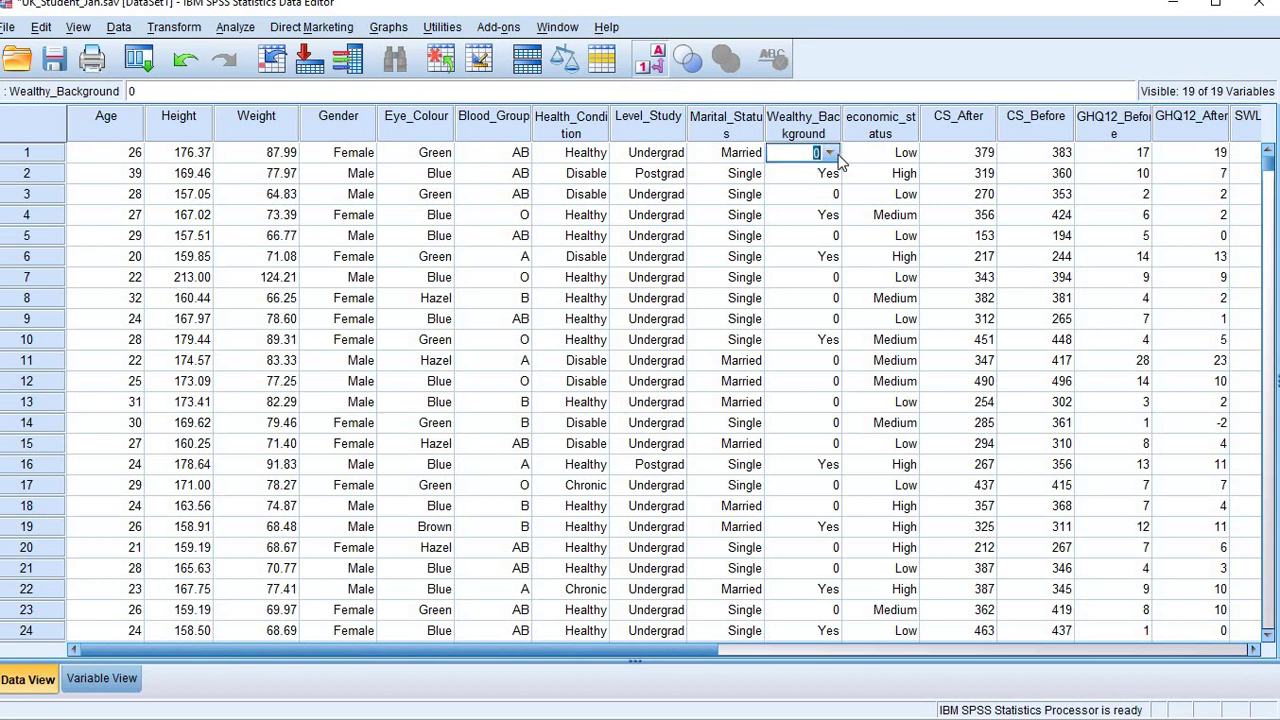
click(838, 156)
click(830, 153)
click(830, 153)
Open the value labels of Wealthy_Background in the variable definitions
click(110, 678)
click(538, 298)
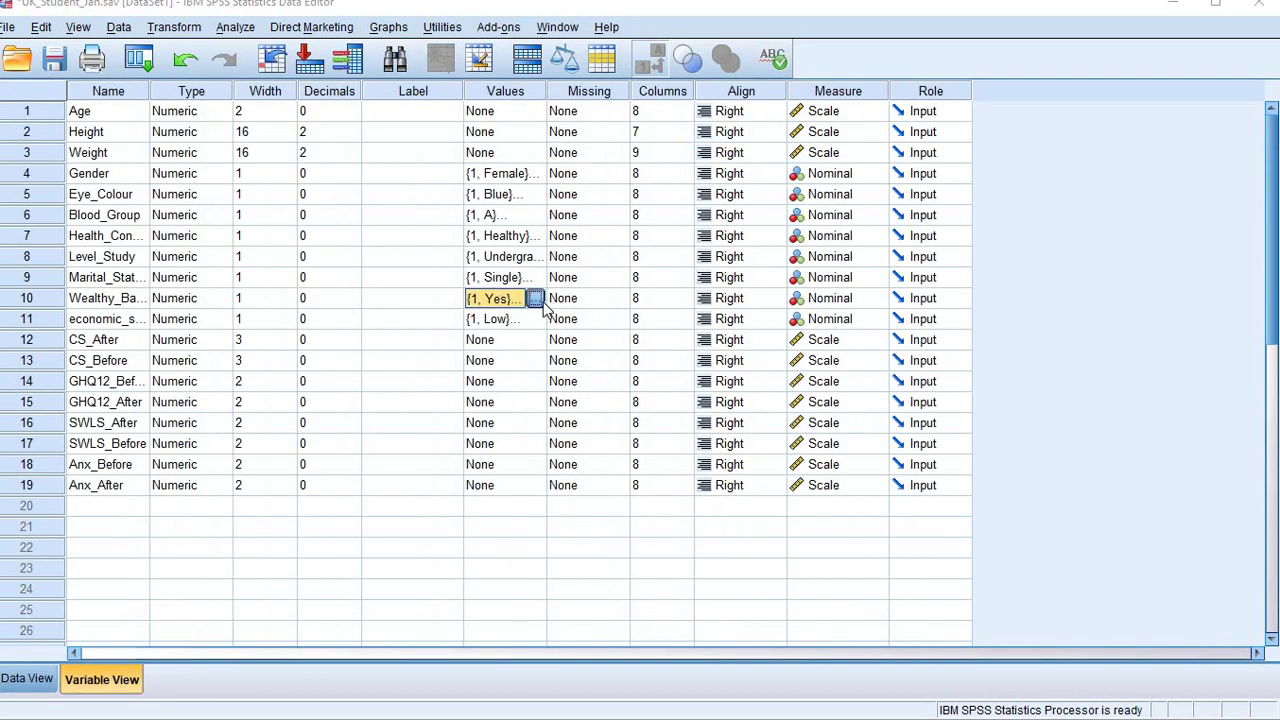
click(538, 298)
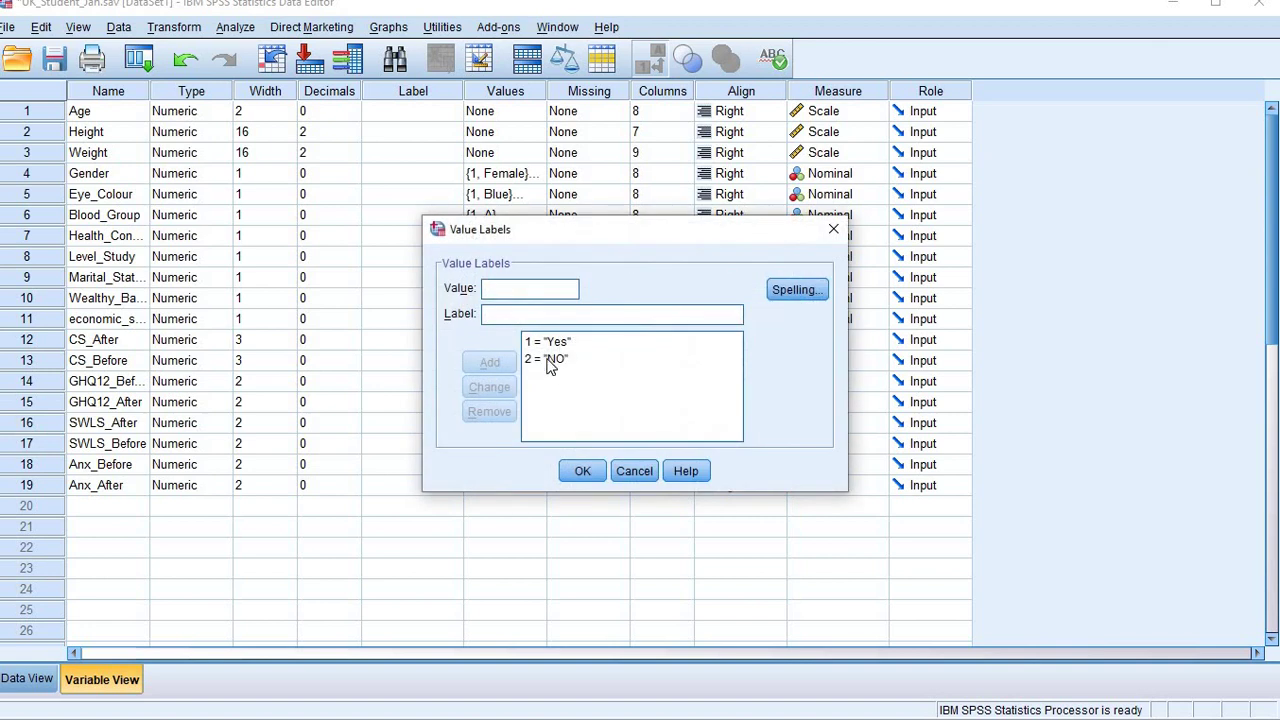
click(550, 366)
Check the Wealthy Background coding in Almond Data School.pdf in Edge, and return to the UK_Student_Jan.sav data editor in SPSS
mouse_move(905, 20)
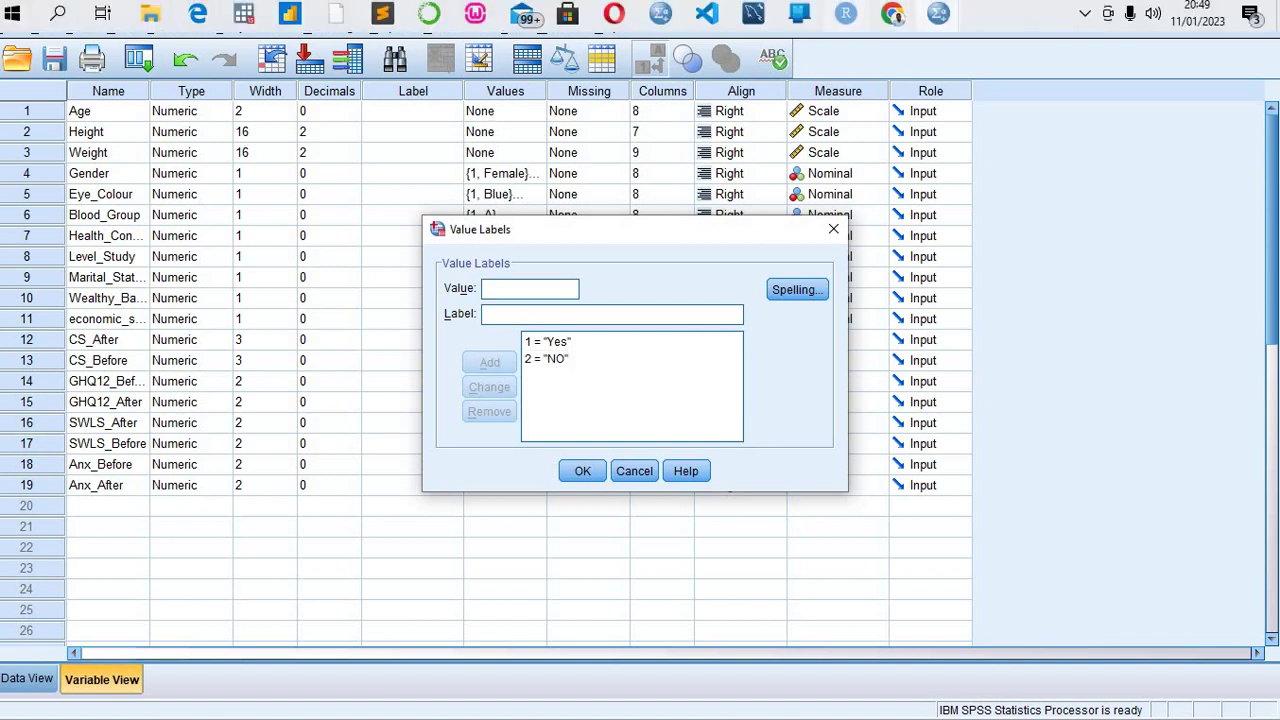
click(198, 14)
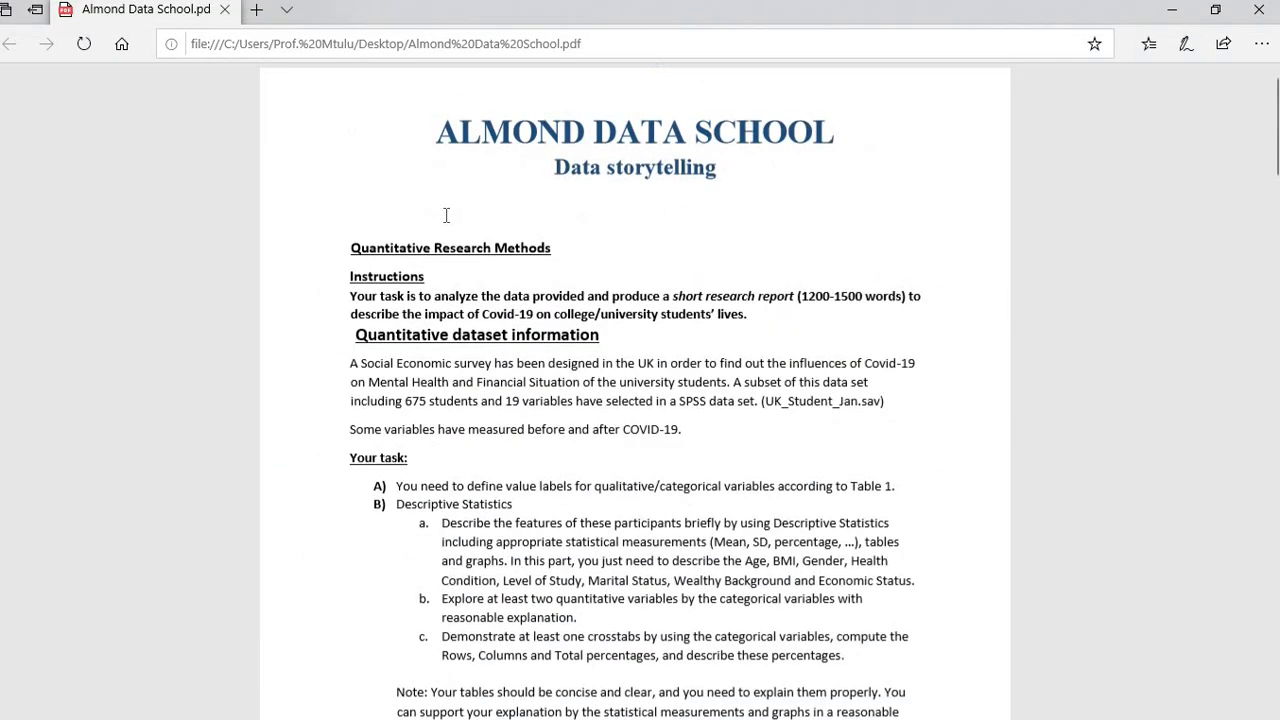
scroll(446, 215, up, 10)
scroll(450, 262, down, 2)
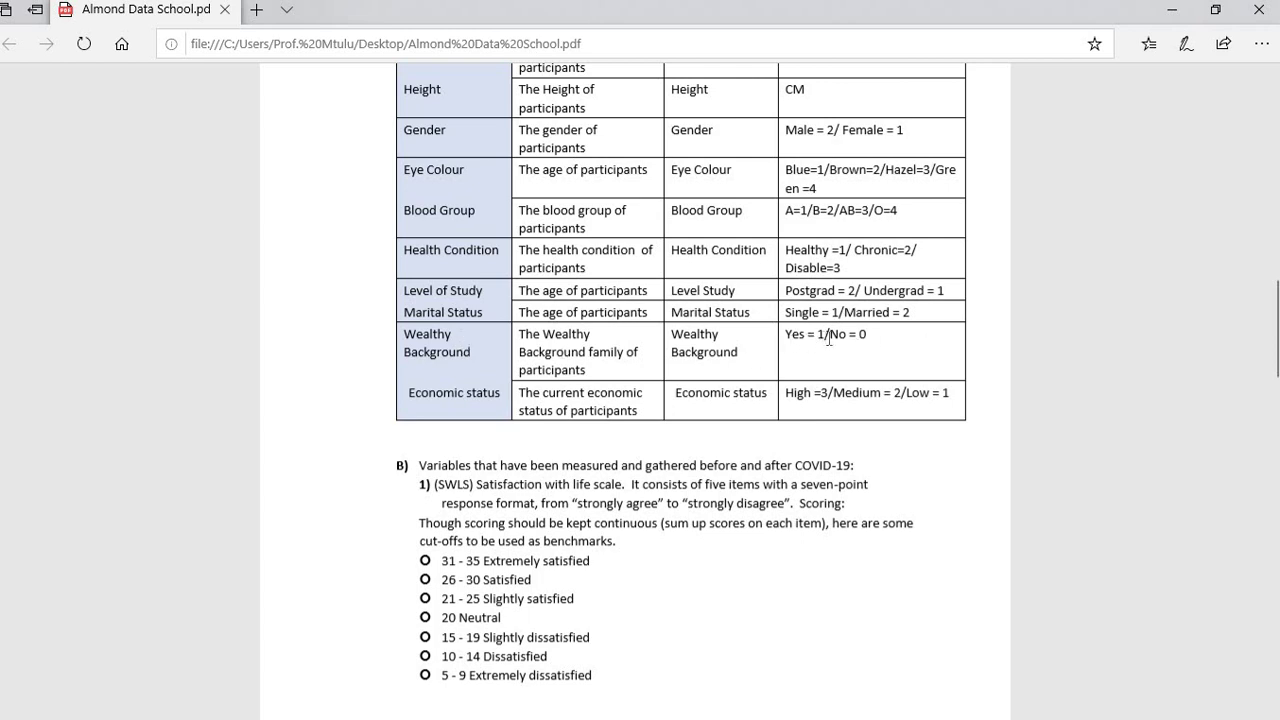
mouse_move(928, 16)
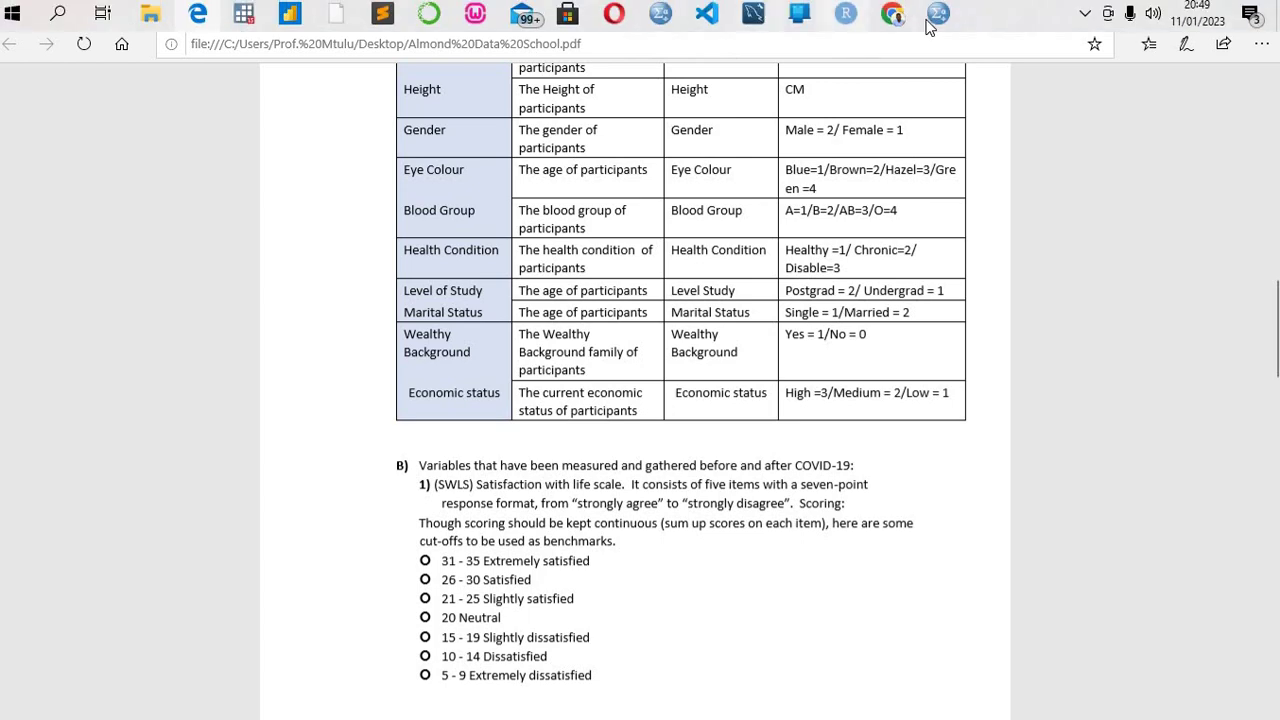
click(900, 116)
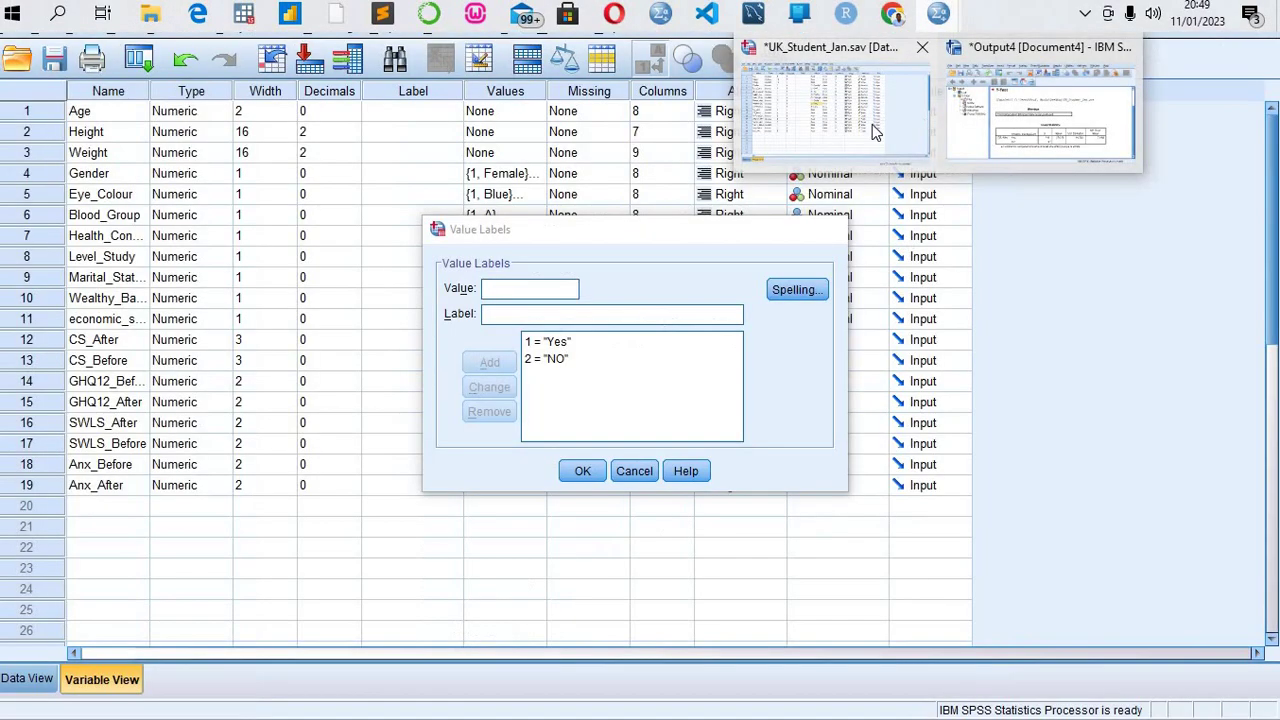
Add the value label 0 = "NO" to Wealthy_Background, based on the existing "NO" entry
click(532, 362)
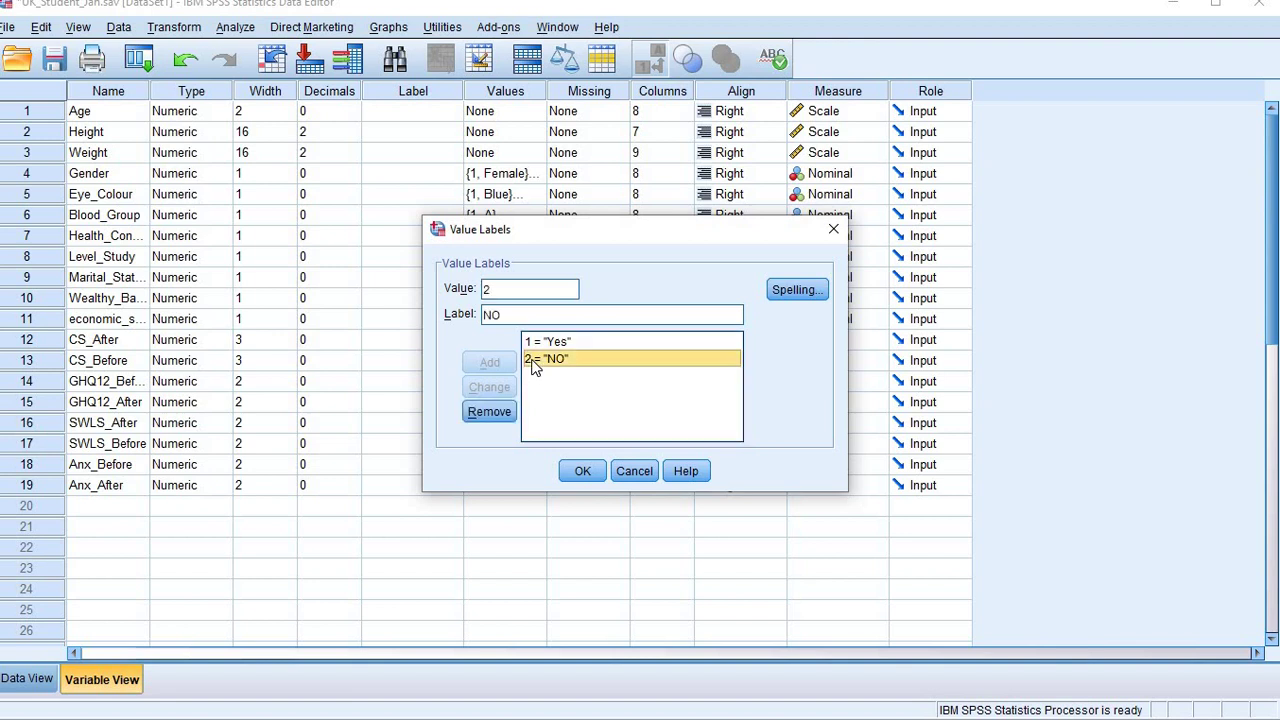
click(519, 290)
key(BackSpace)
text(0)
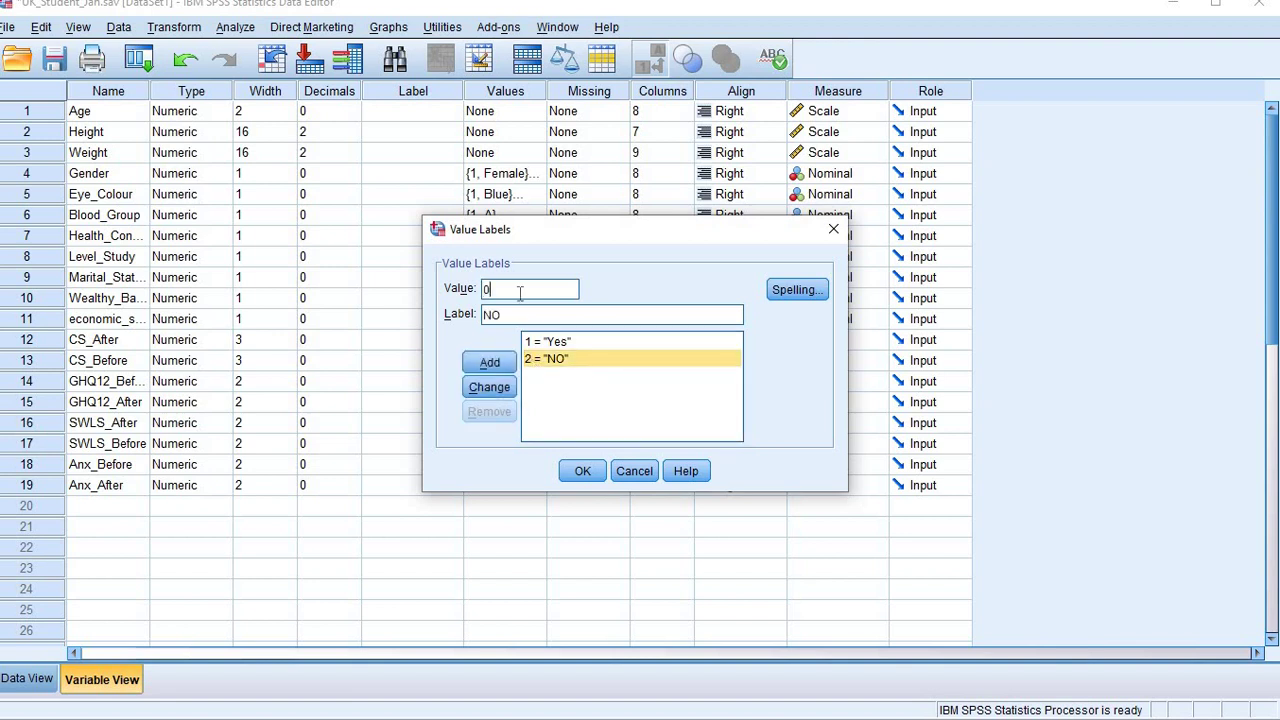
click(585, 474)
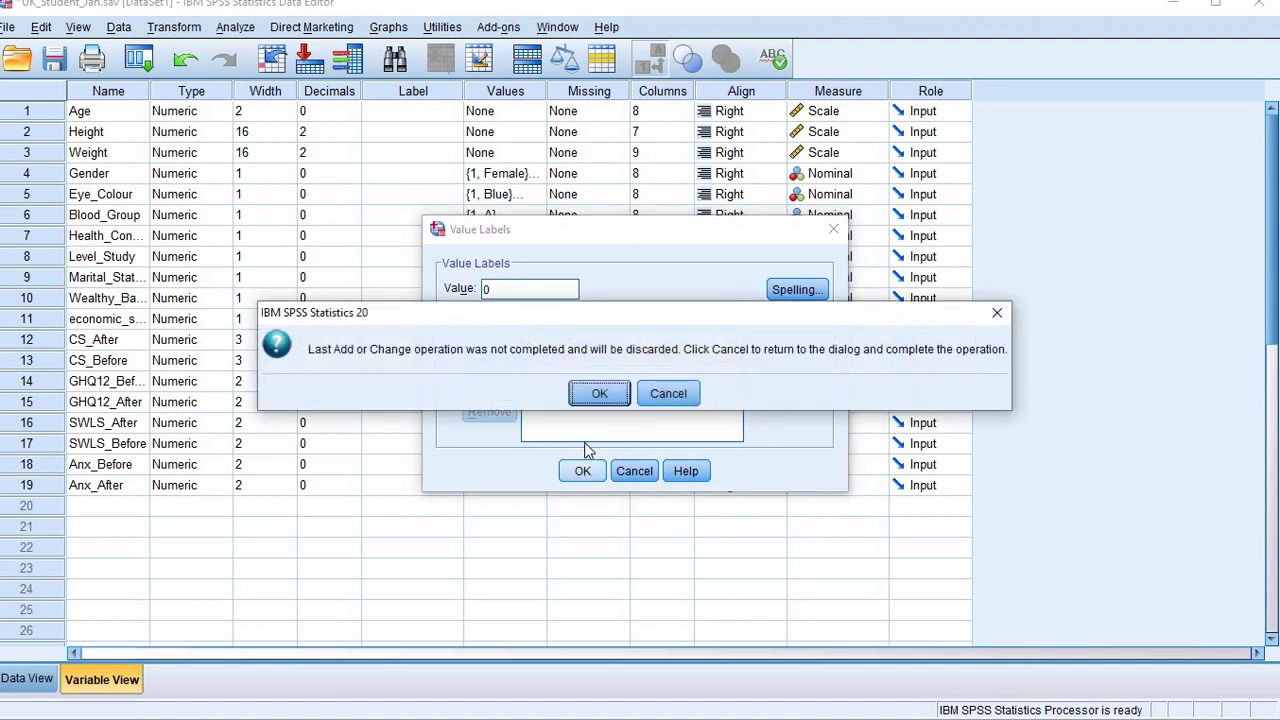
click(597, 394)
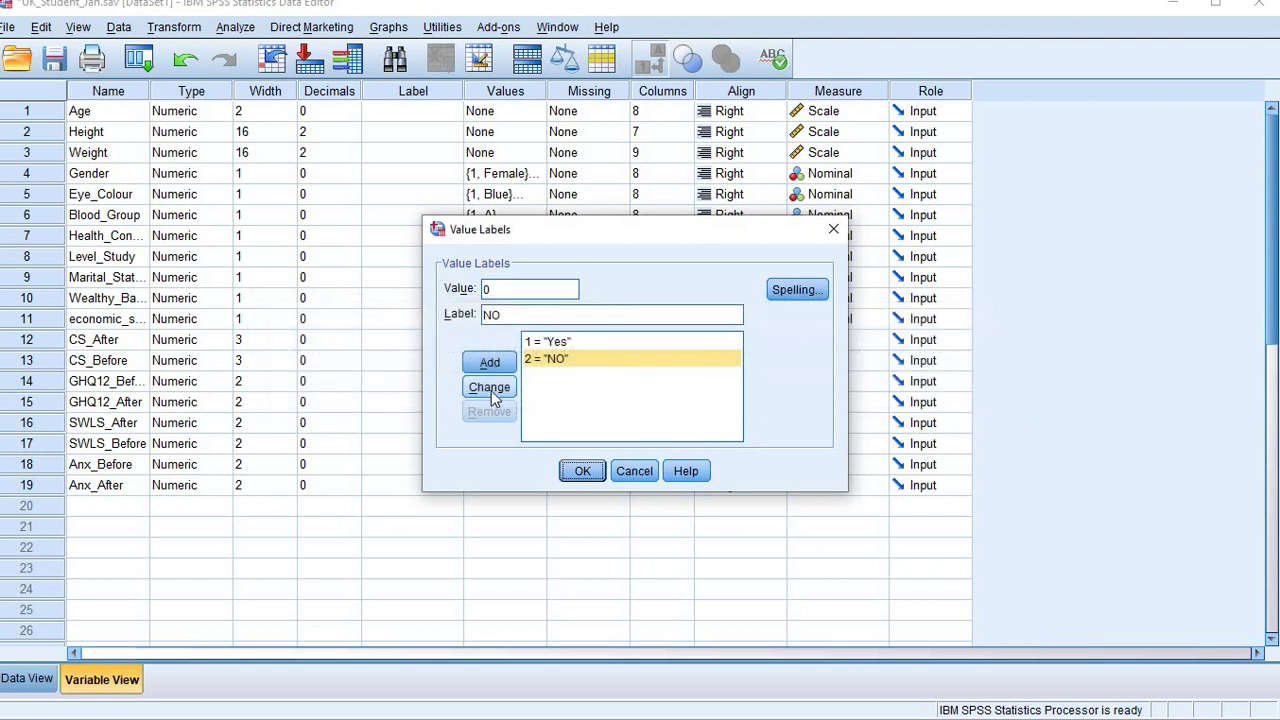
click(489, 366)
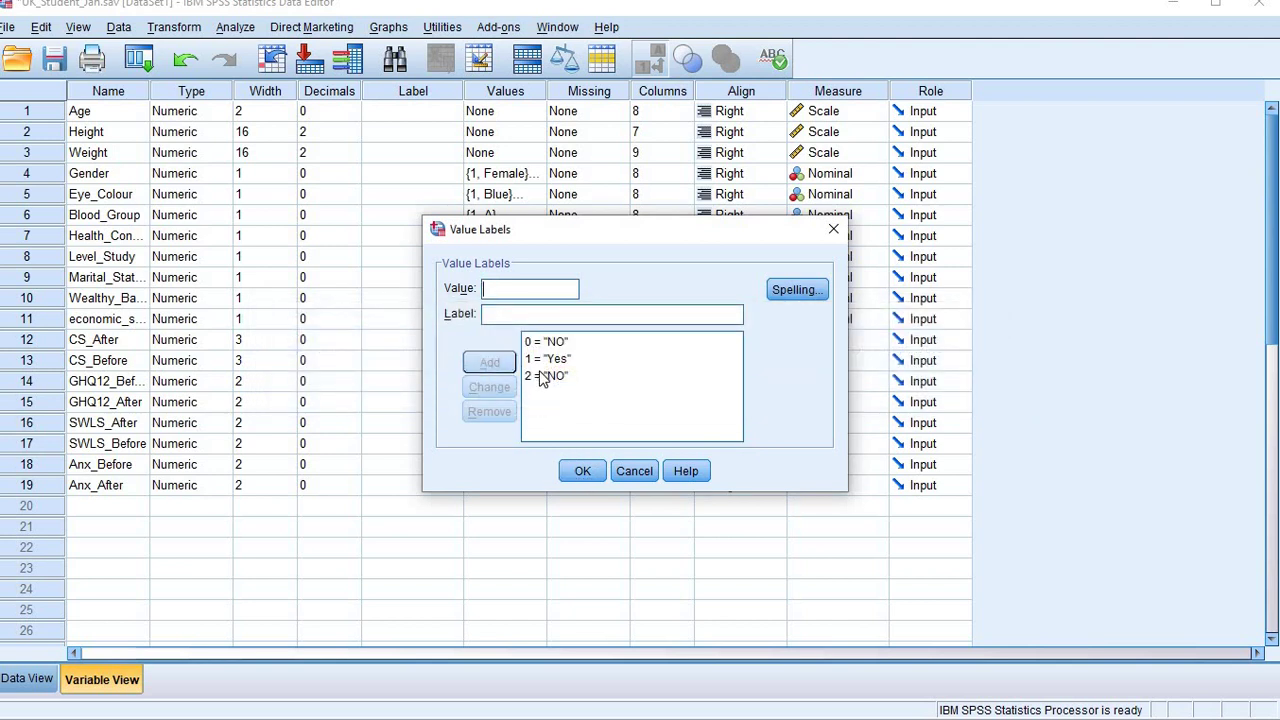
Remove the label 2 = "NO" from Wealthy_Background and apply the value labels
click(542, 377)
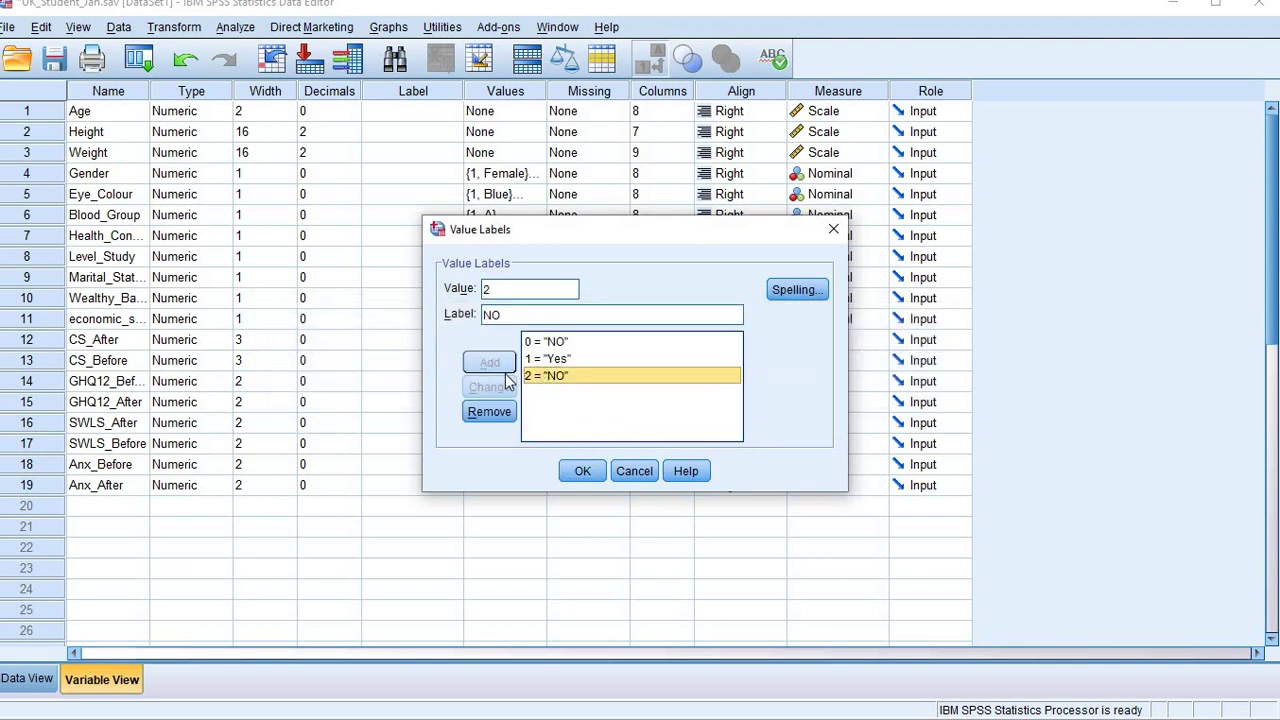
click(482, 412)
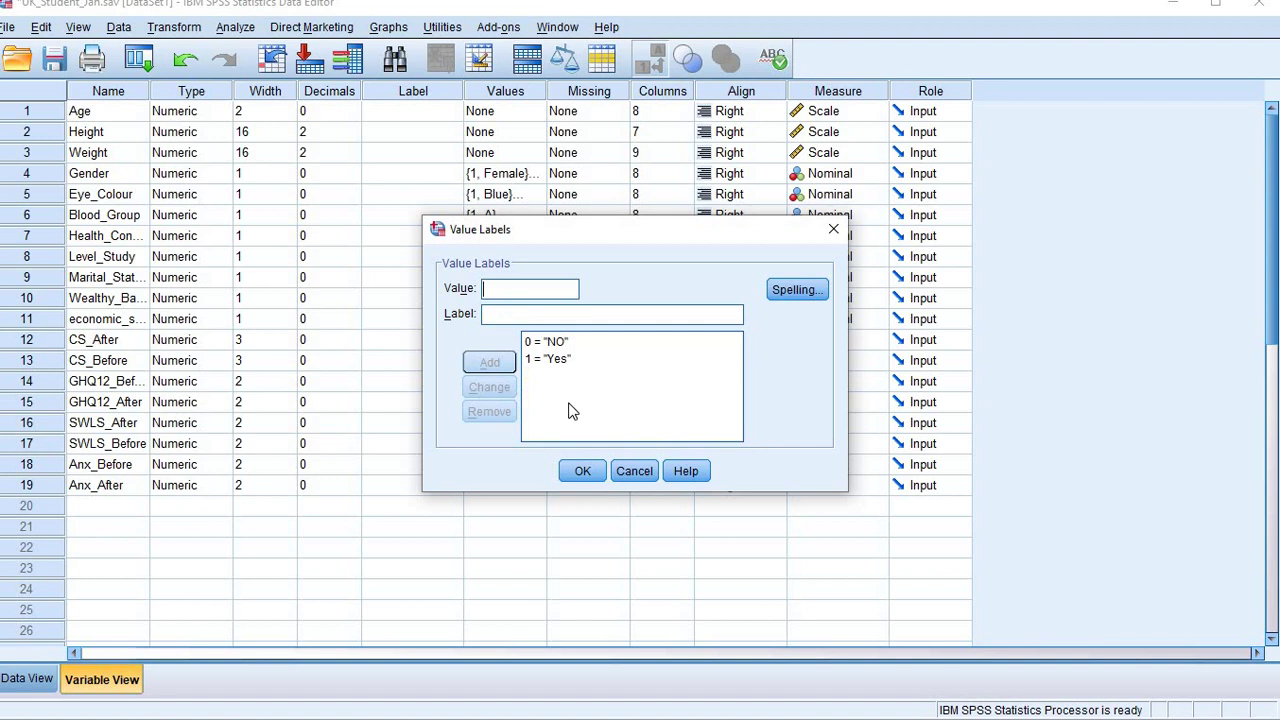
click(580, 472)
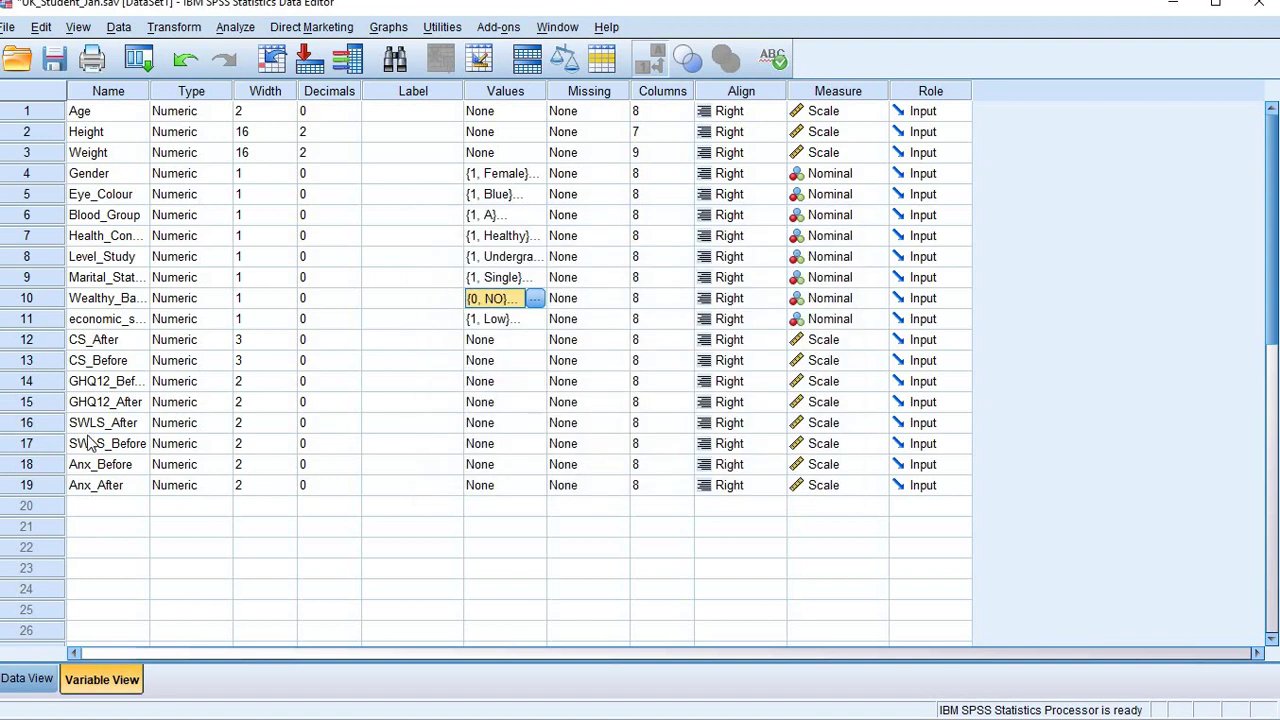
Set group 2 of Wealthy_Background to 0 in the Independent-Samples T Test of CS_After, keeping group 1 as 1
click(235, 27)
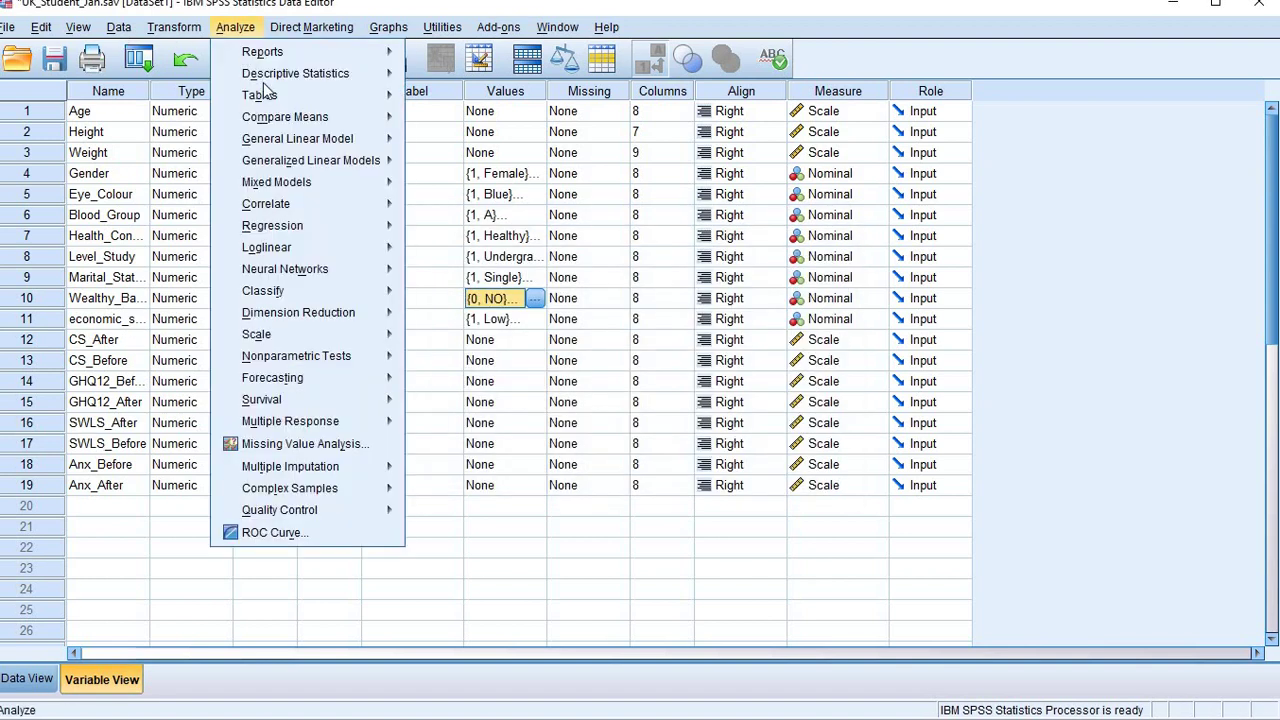
mouse_move(310, 120)
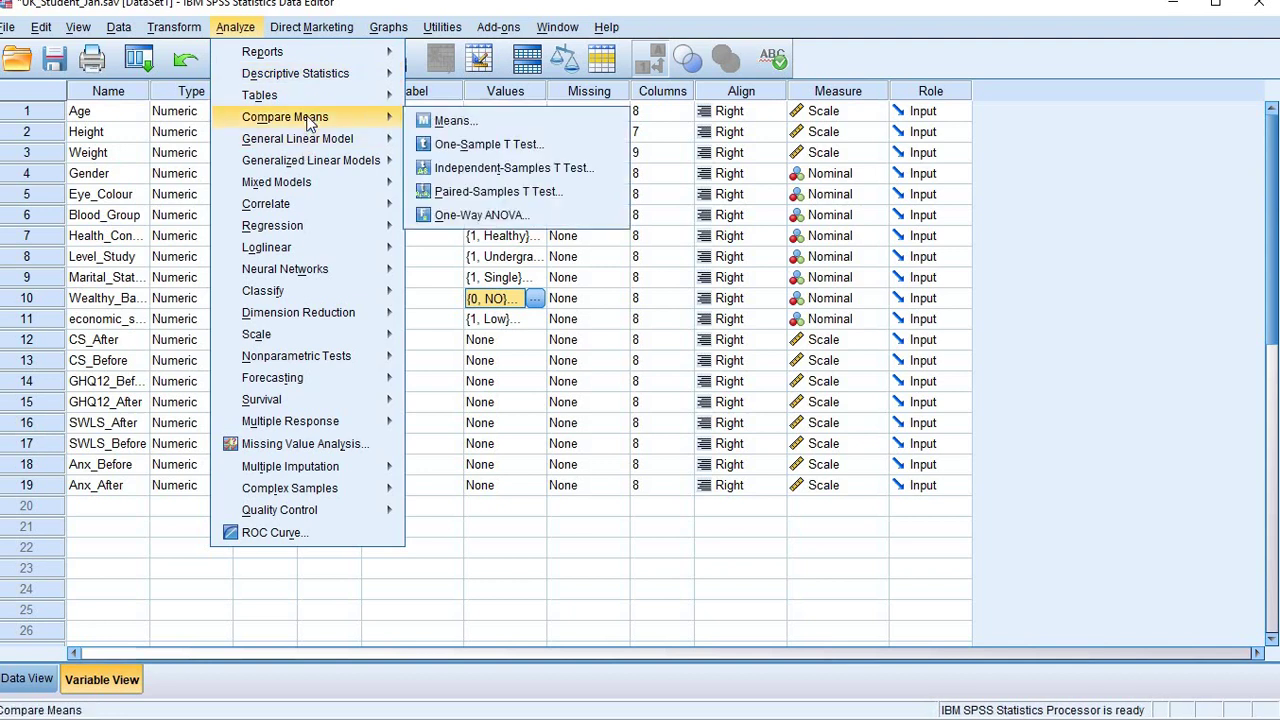
click(470, 168)
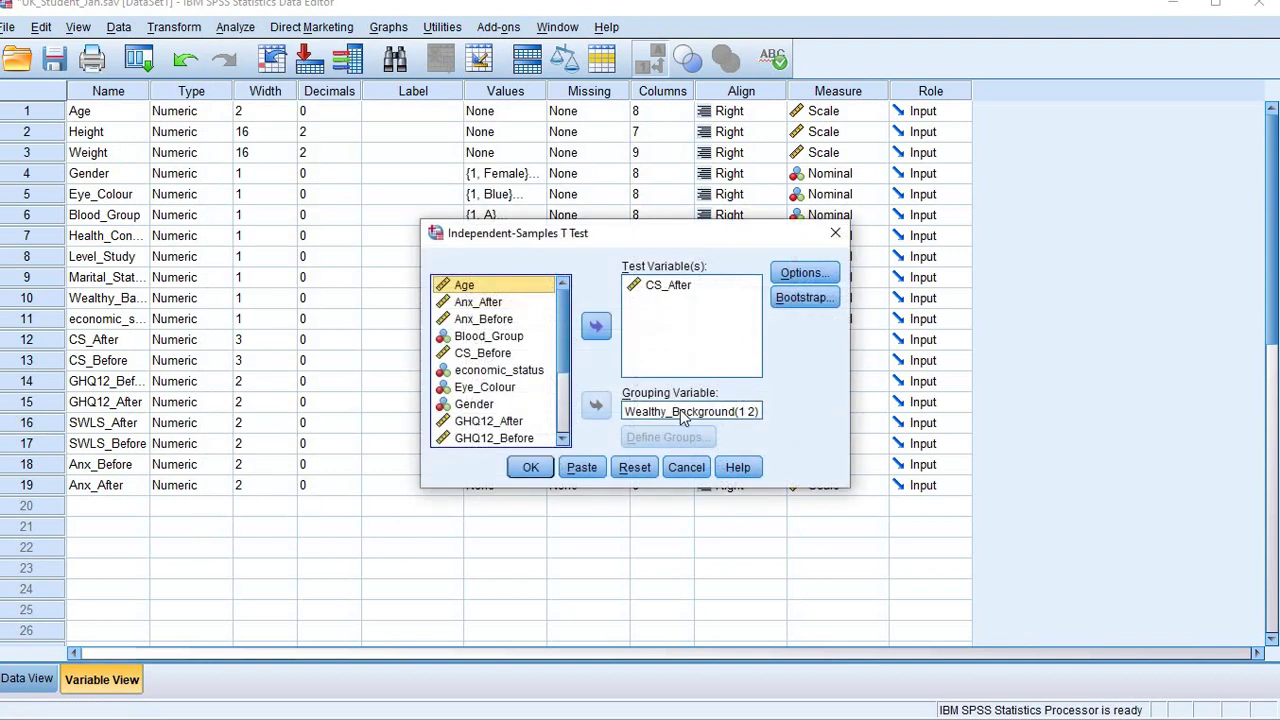
click(682, 411)
click(668, 437)
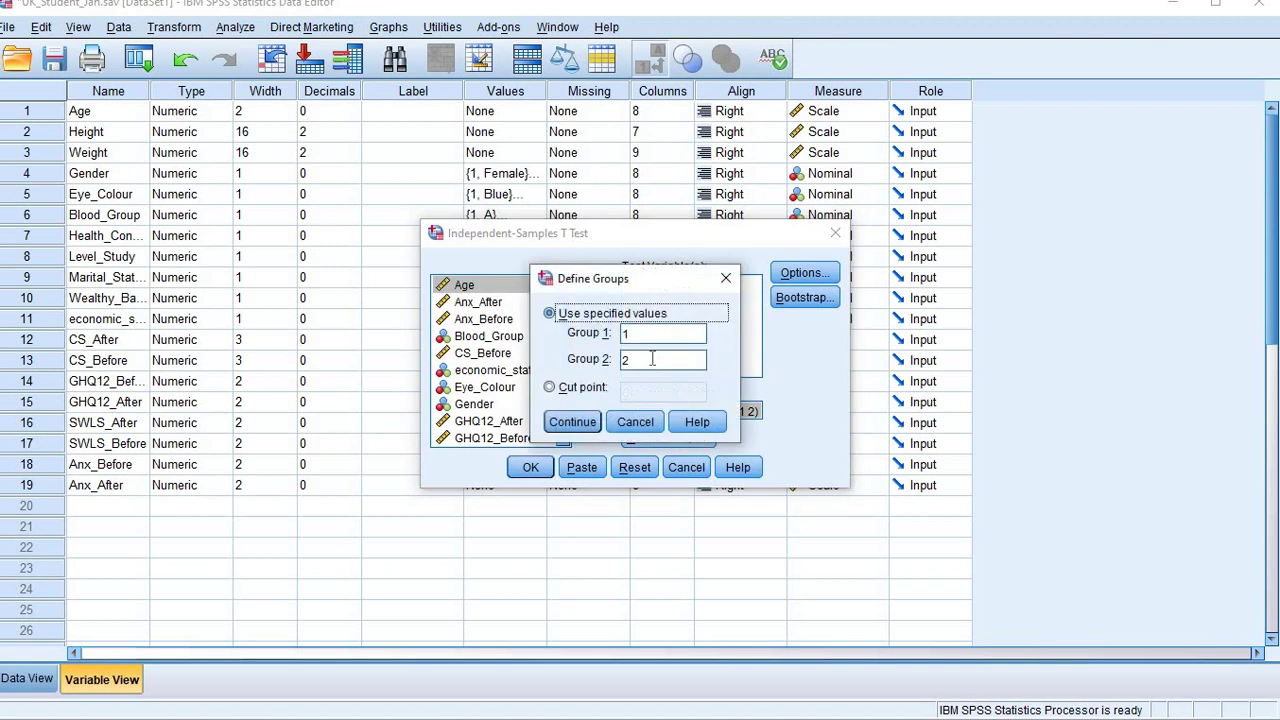
click(652, 358)
key(BackSpace)
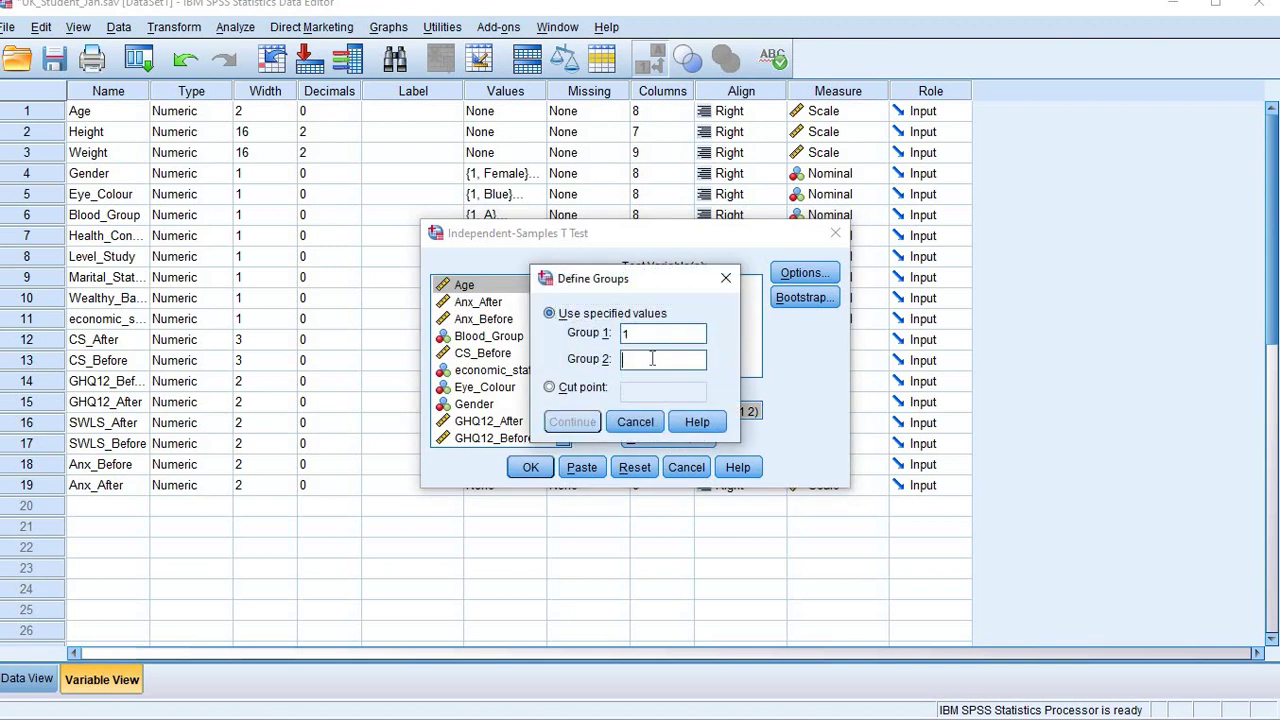
text(0)
click(572, 421)
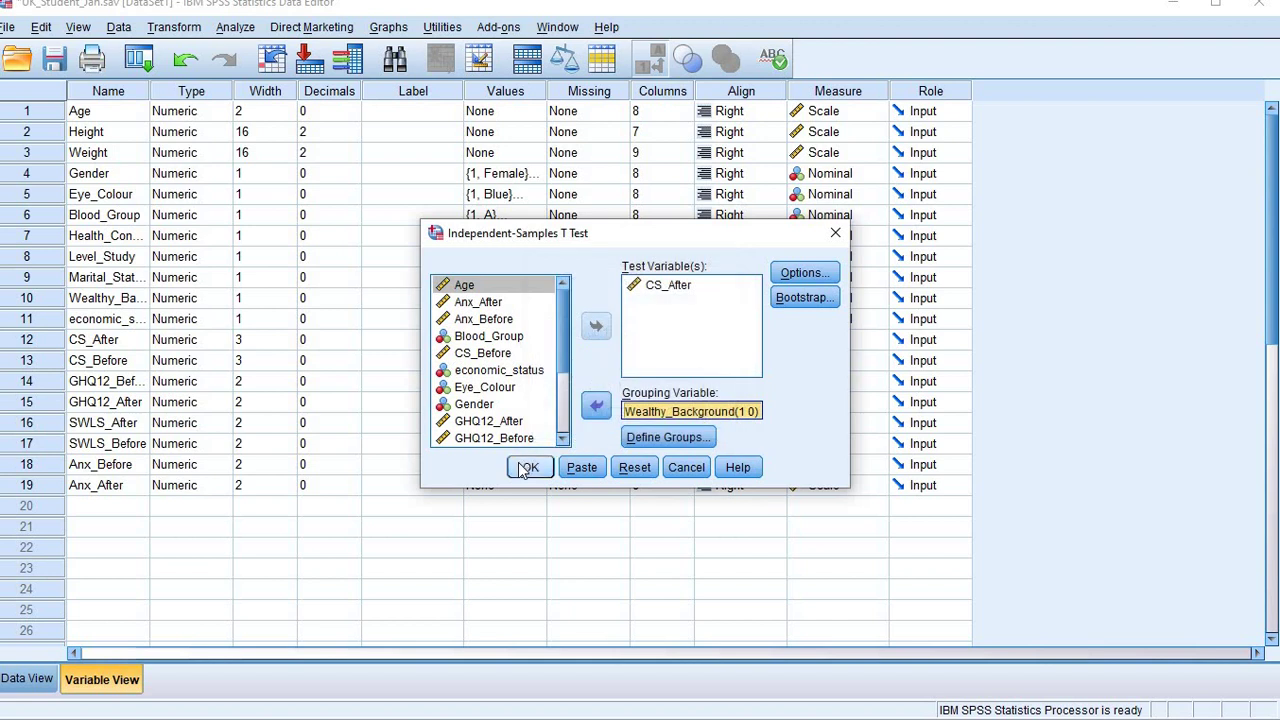
Run the independent-samples T test of CS_After by Wealthy_Background and maximize the output viewer to review the result tables
click(530, 467)
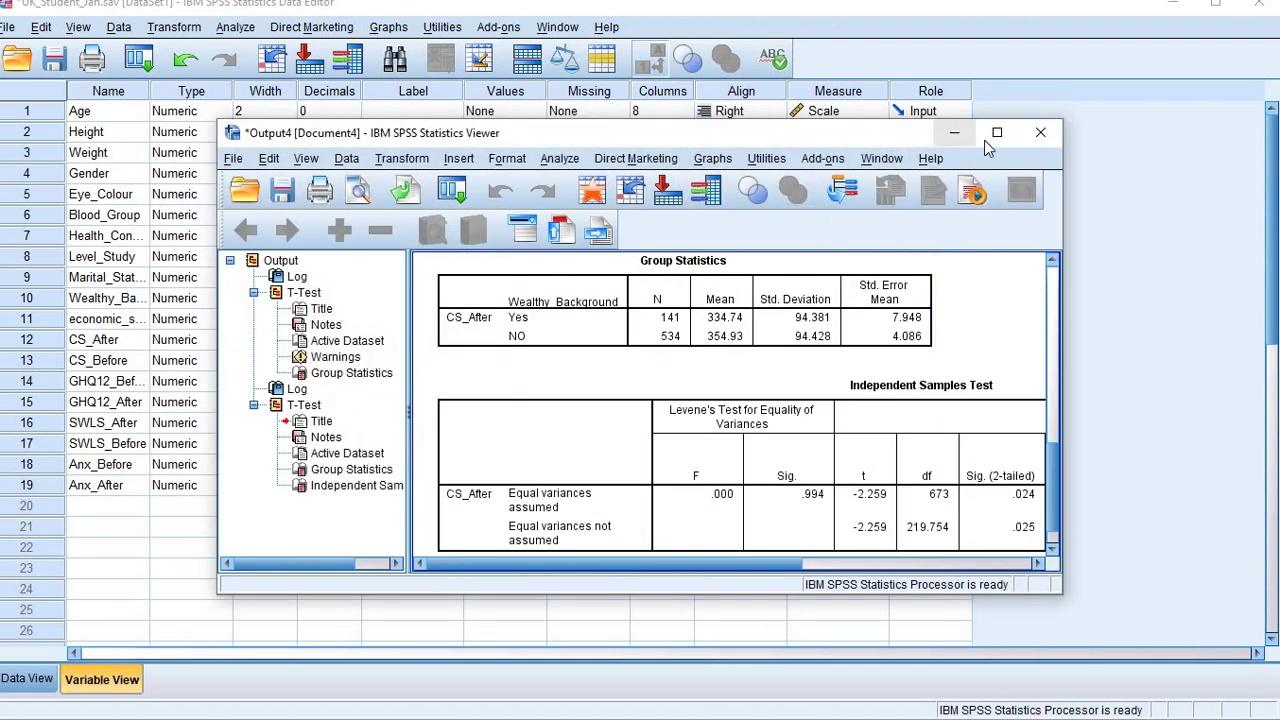
click(984, 141)
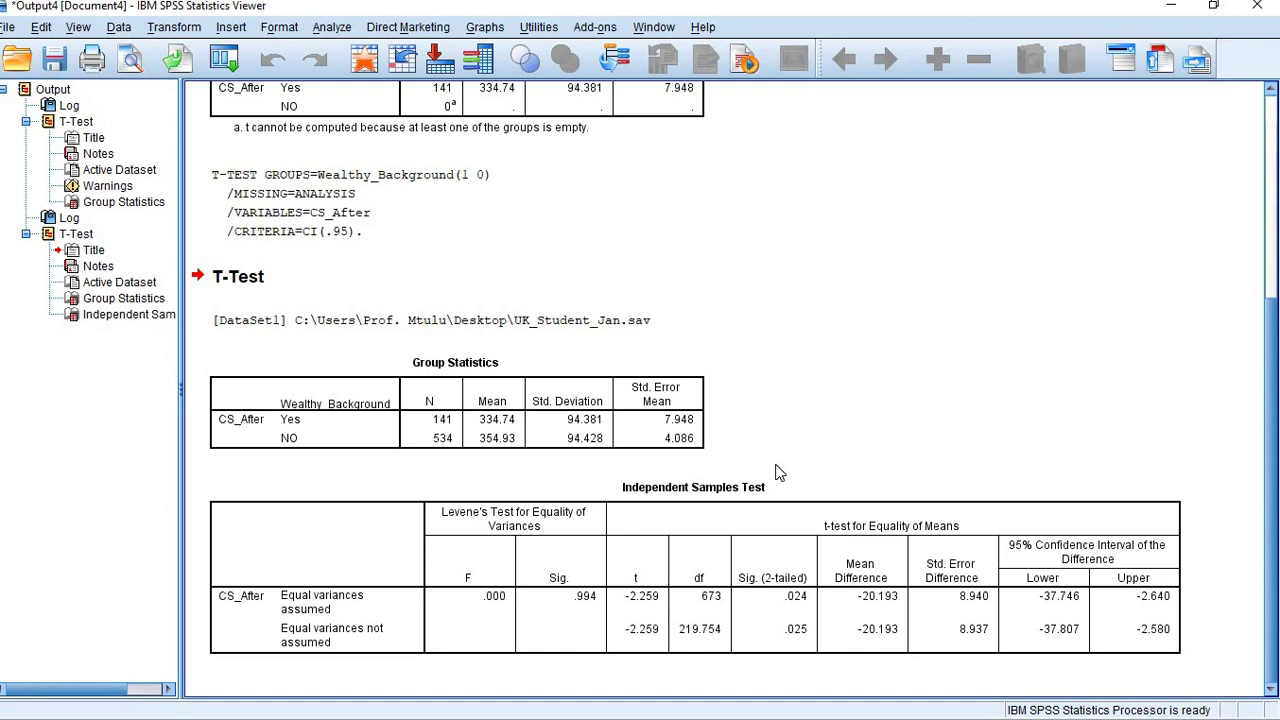
click(806, 630)
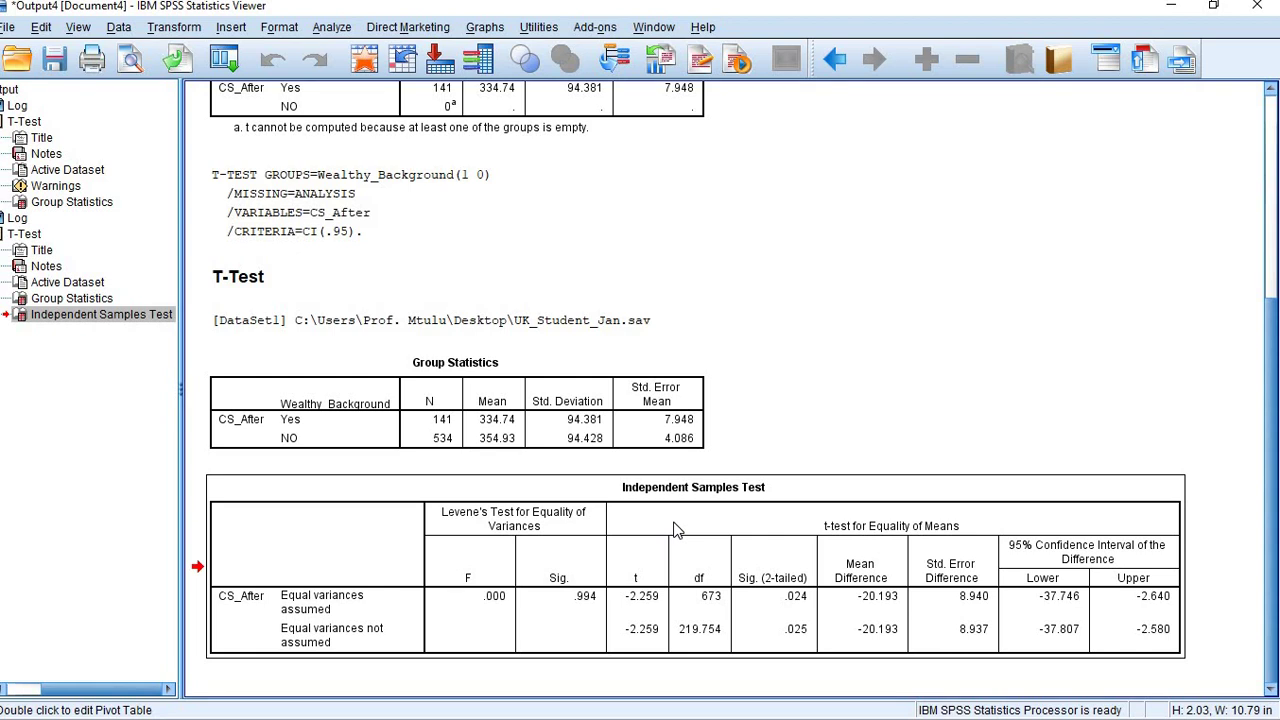
scroll(675, 530, up, 2)
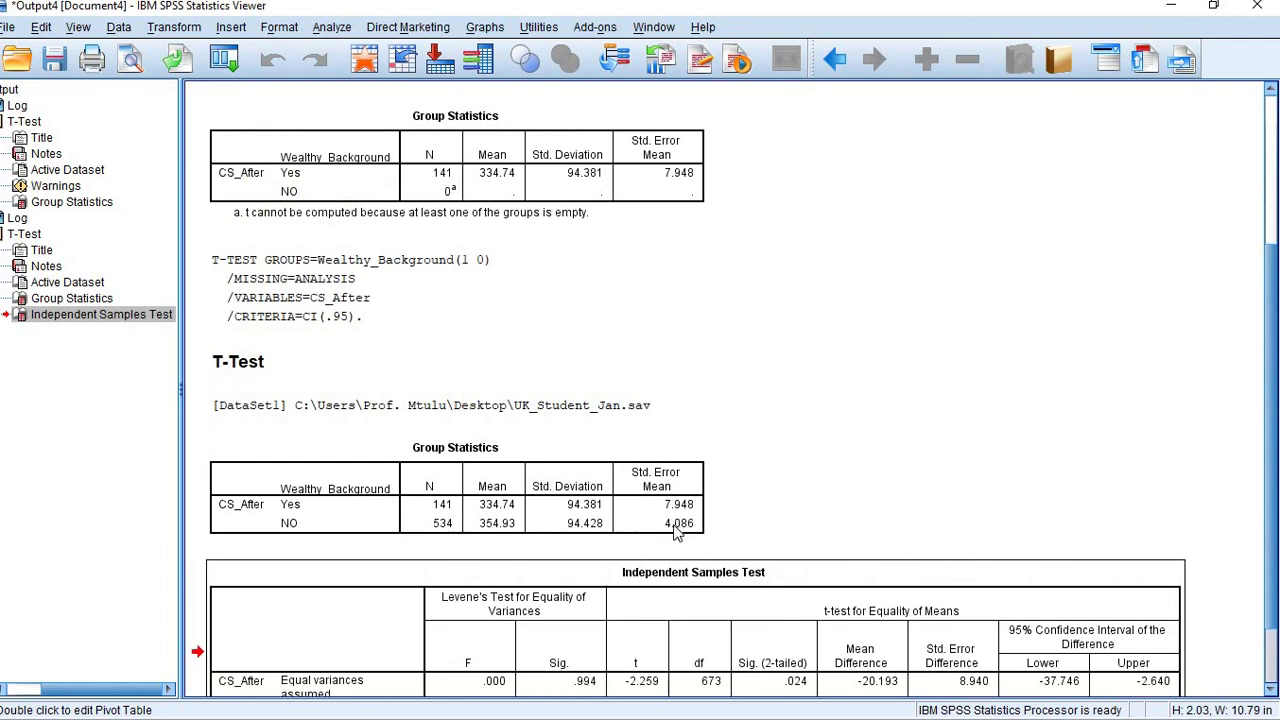
scroll(677, 650, down, 2)
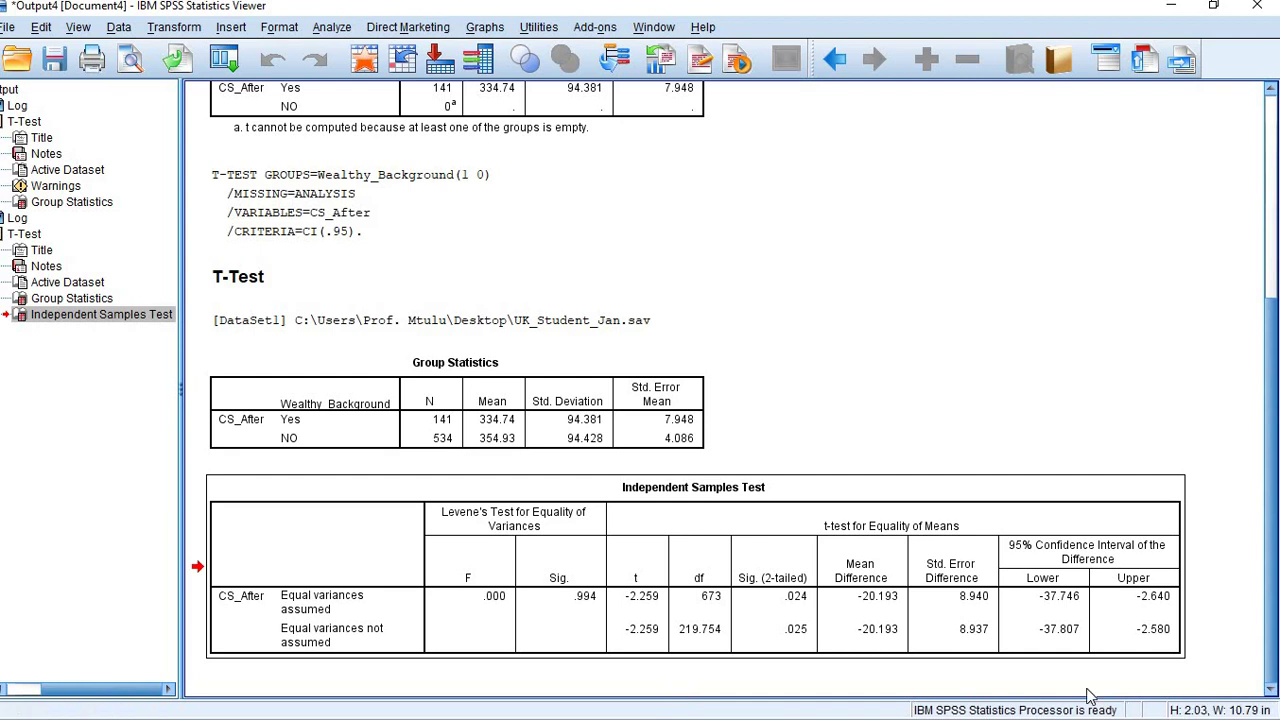
Open the Independent Samples Test table in its own maximized pivot table window for inspection, and close that window
click(1049, 634)
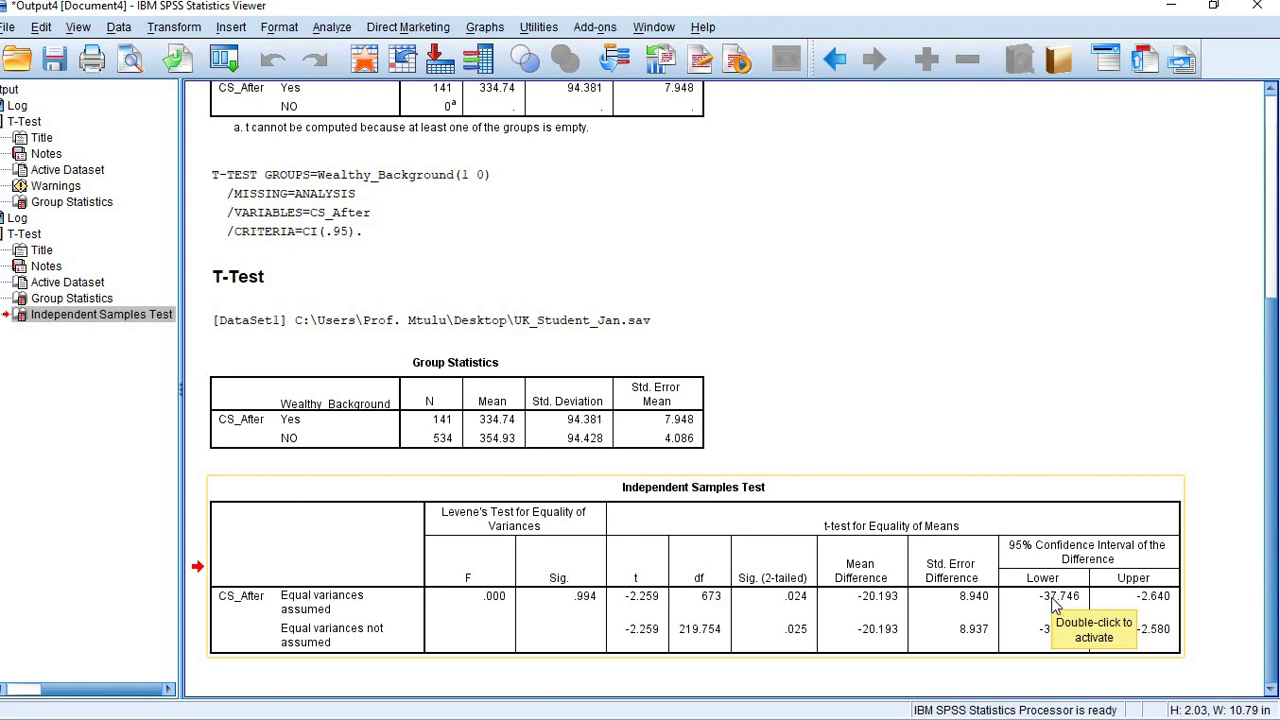
click(1054, 600)
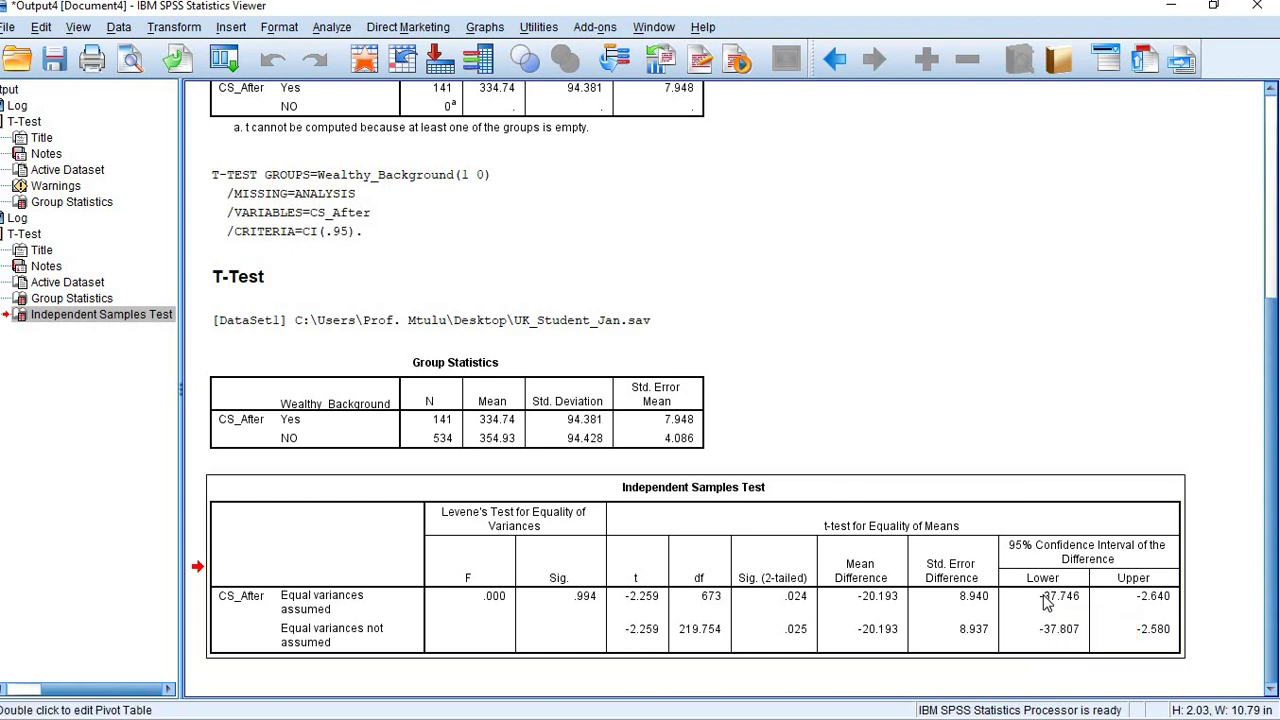
click(1045, 596)
double_click(1057, 603)
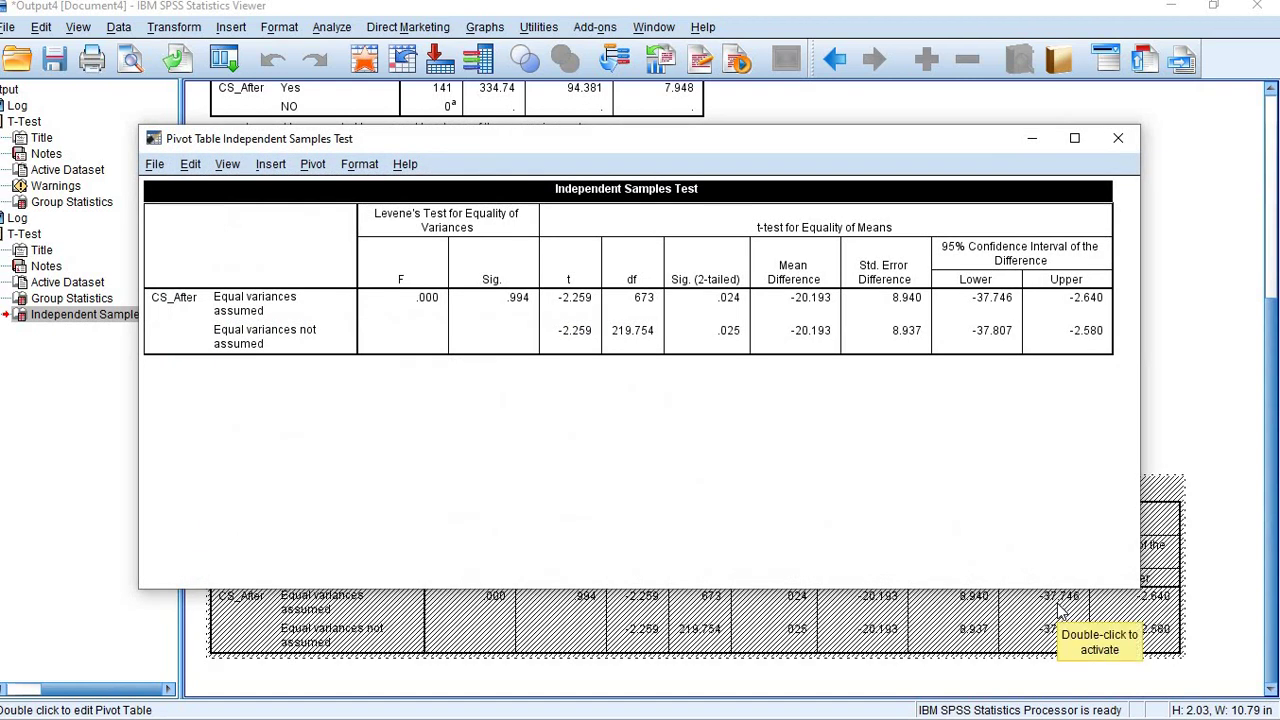
click(1072, 143)
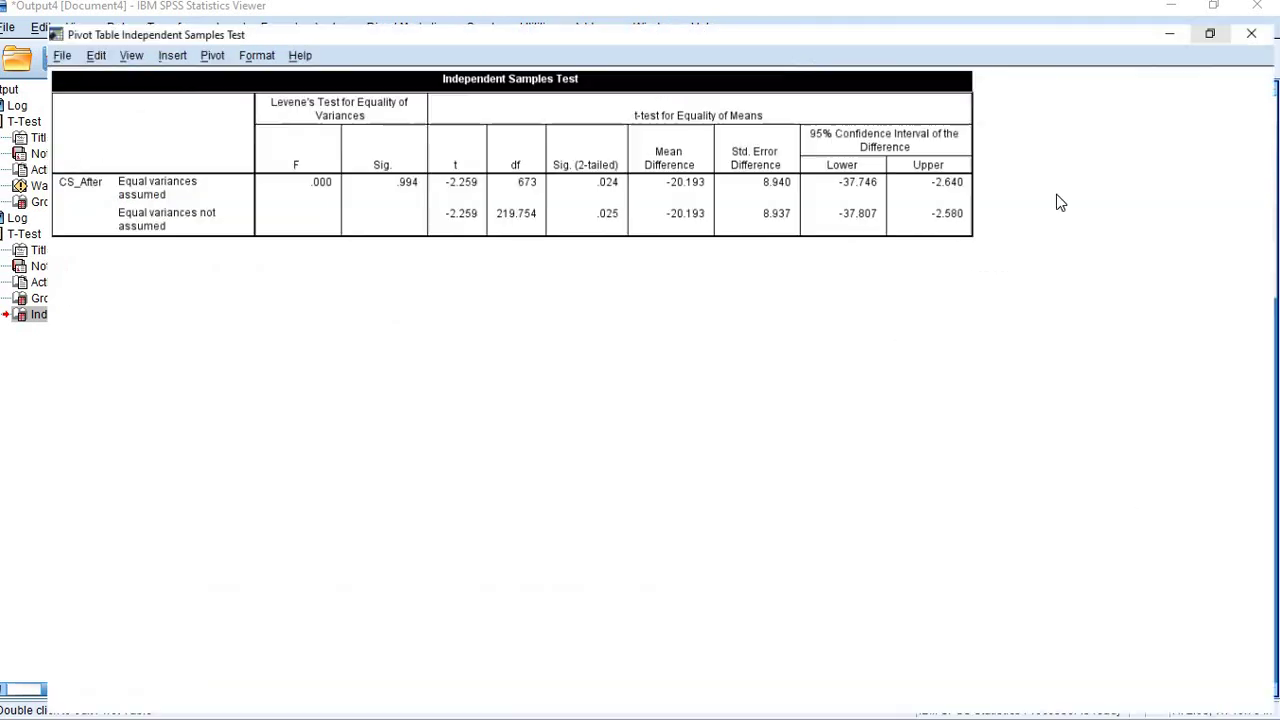
click(1257, 5)
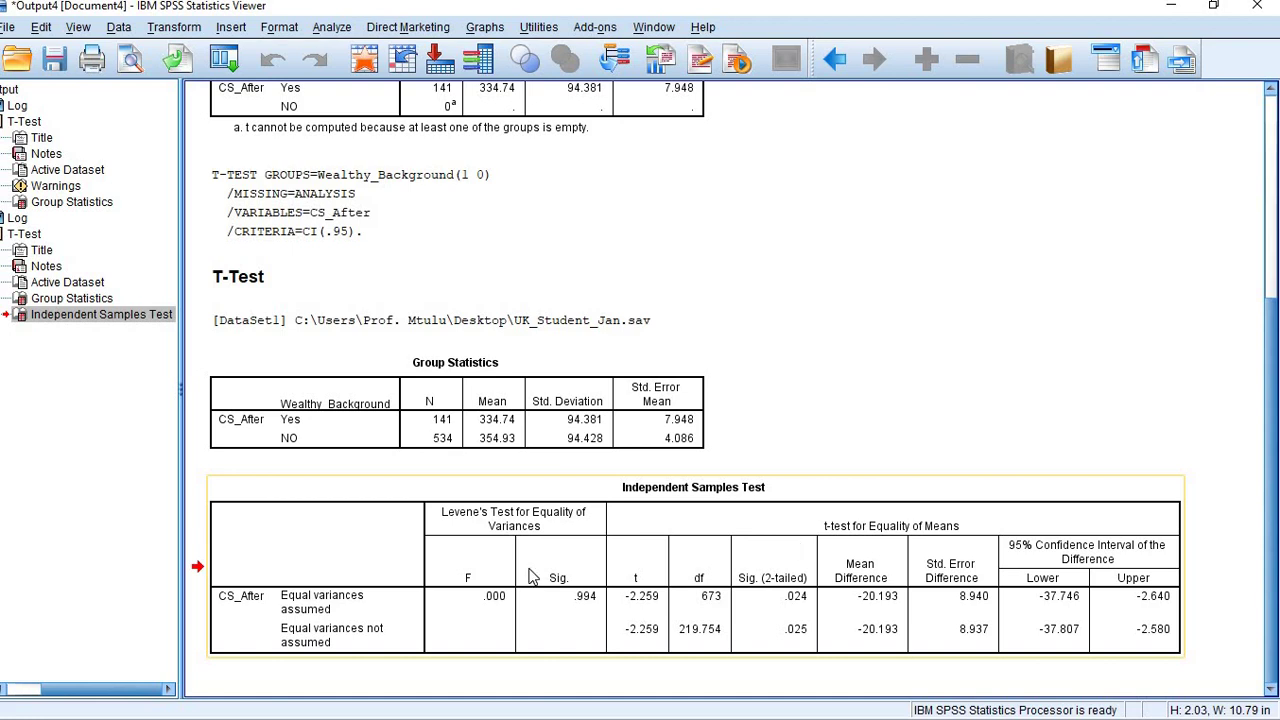
Compare the Yes and NO groups in the Group Statistics table with the mean difference and 95% confidence interval of the test
click(288, 433)
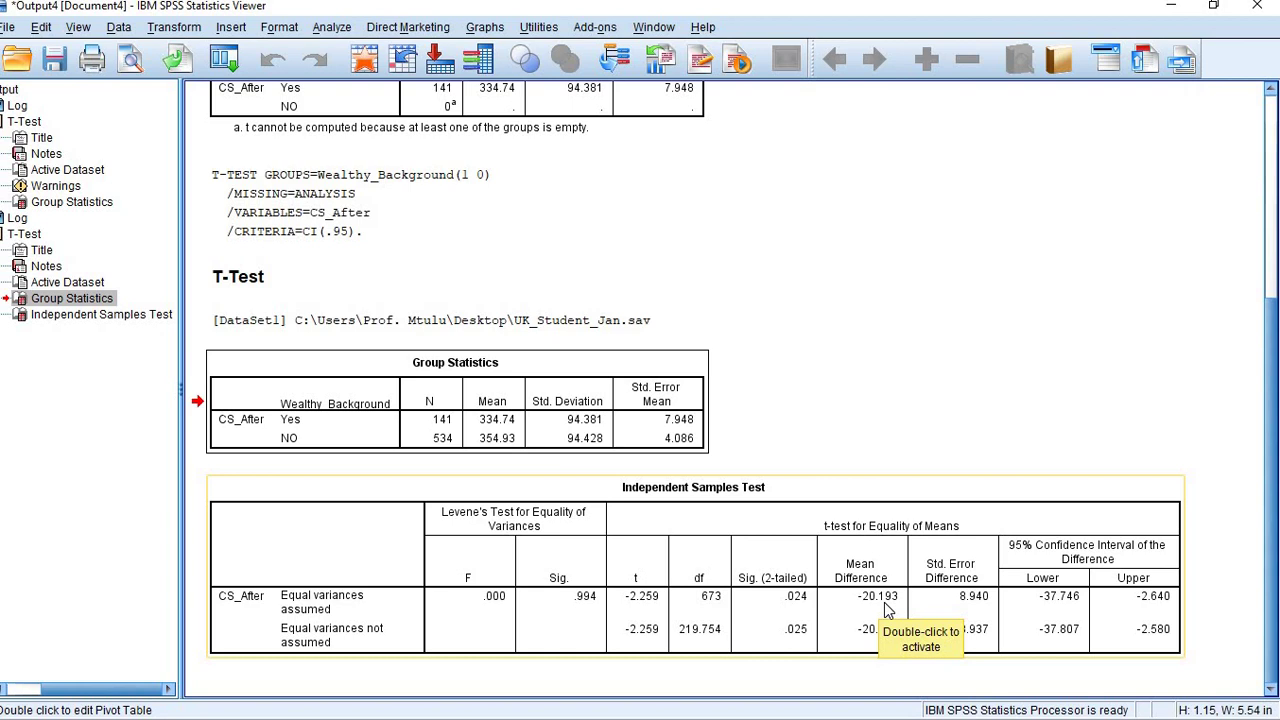
click(1040, 608)
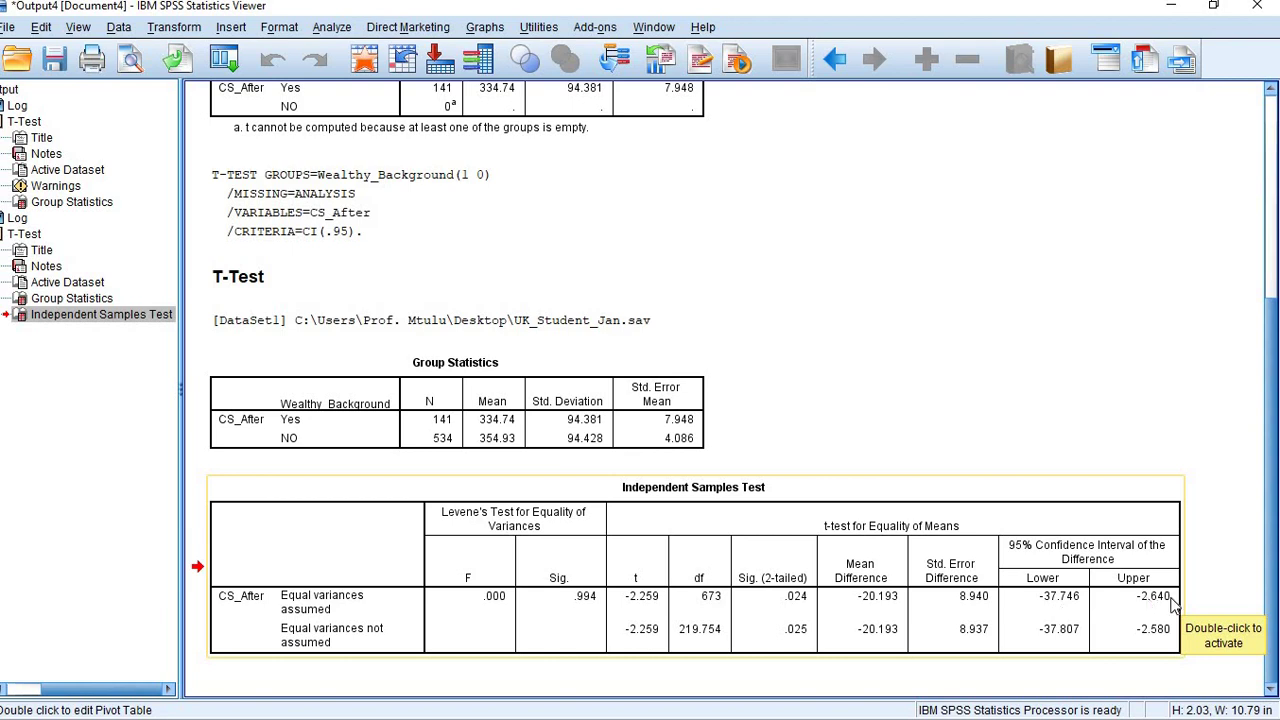
click(1036, 612)
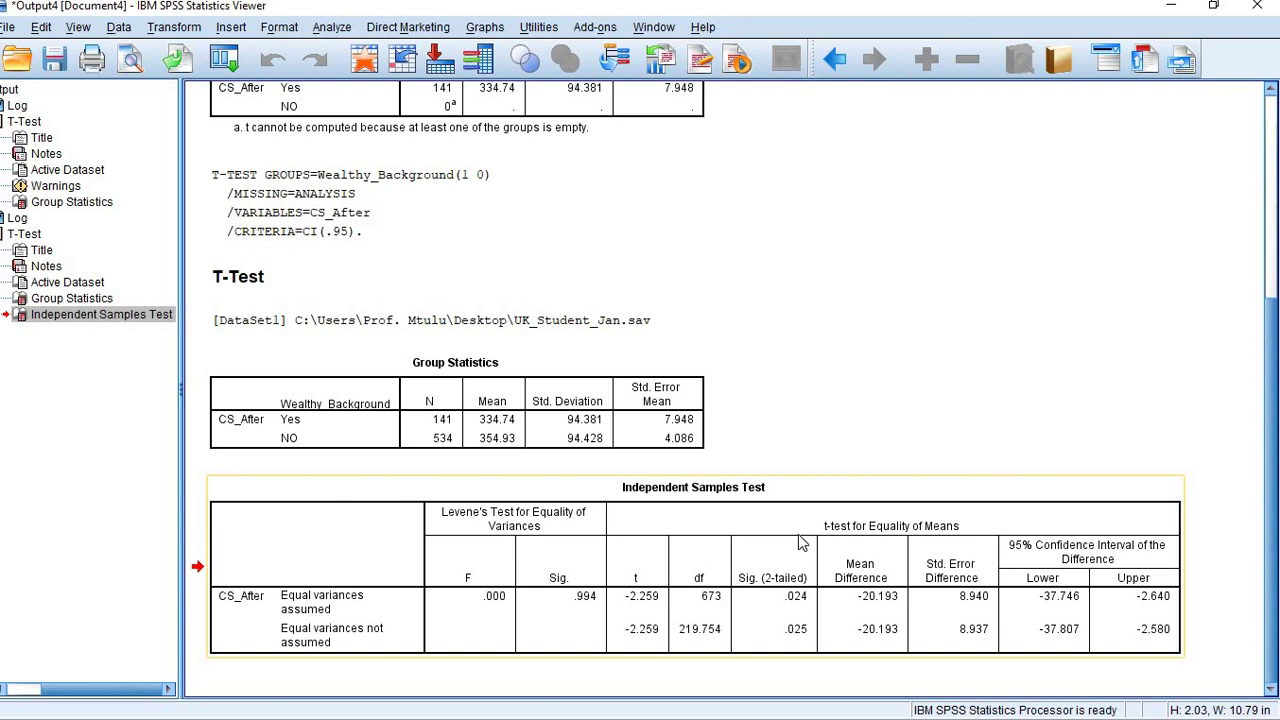
click(565, 412)
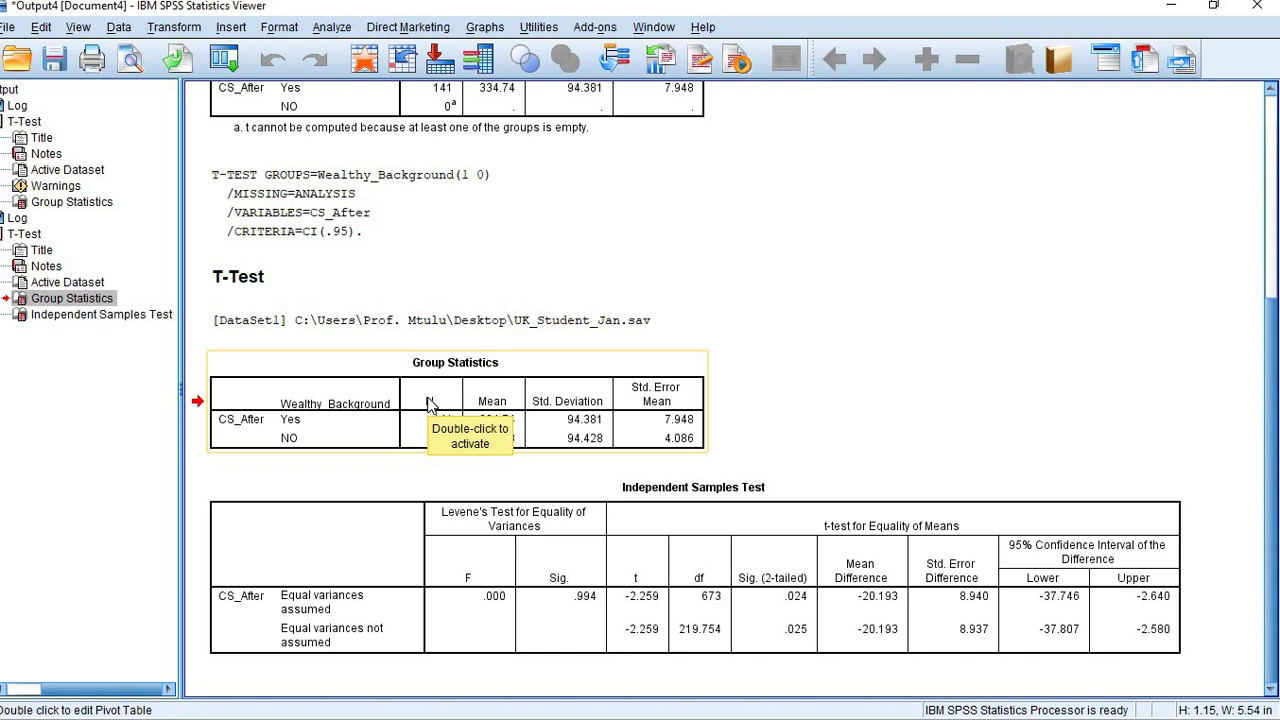
click(513, 612)
click(500, 418)
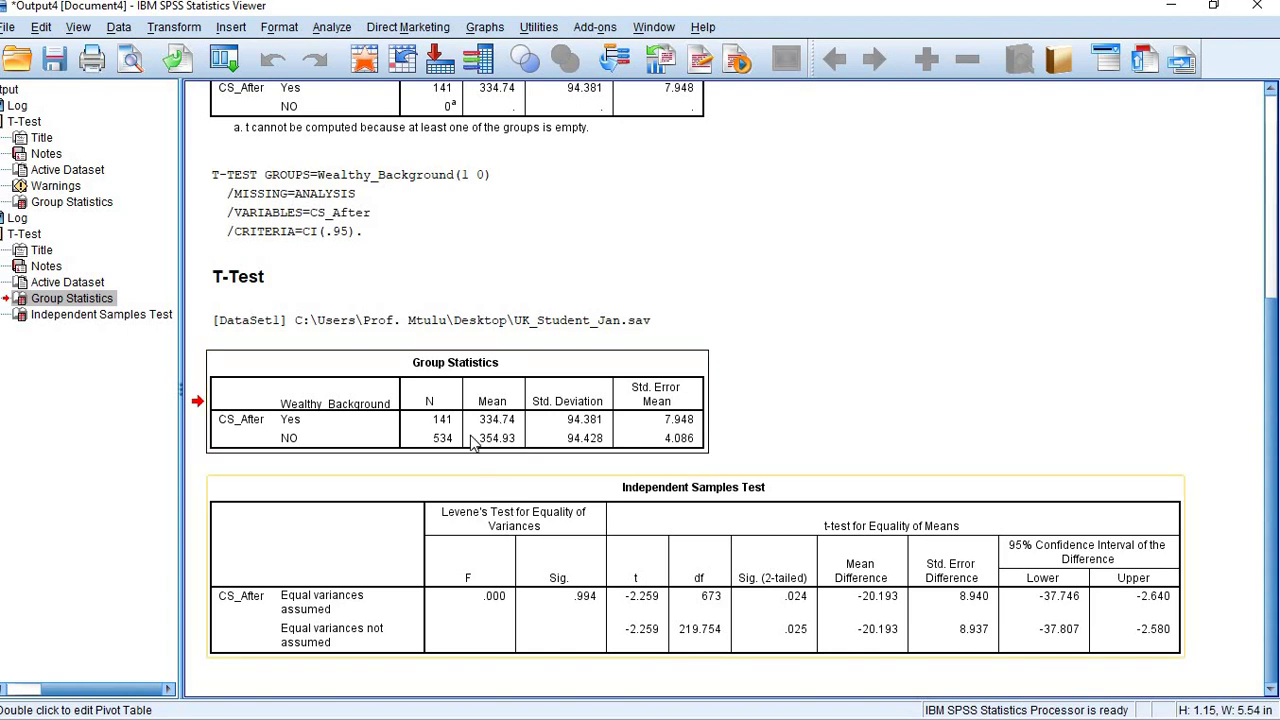
click(467, 423)
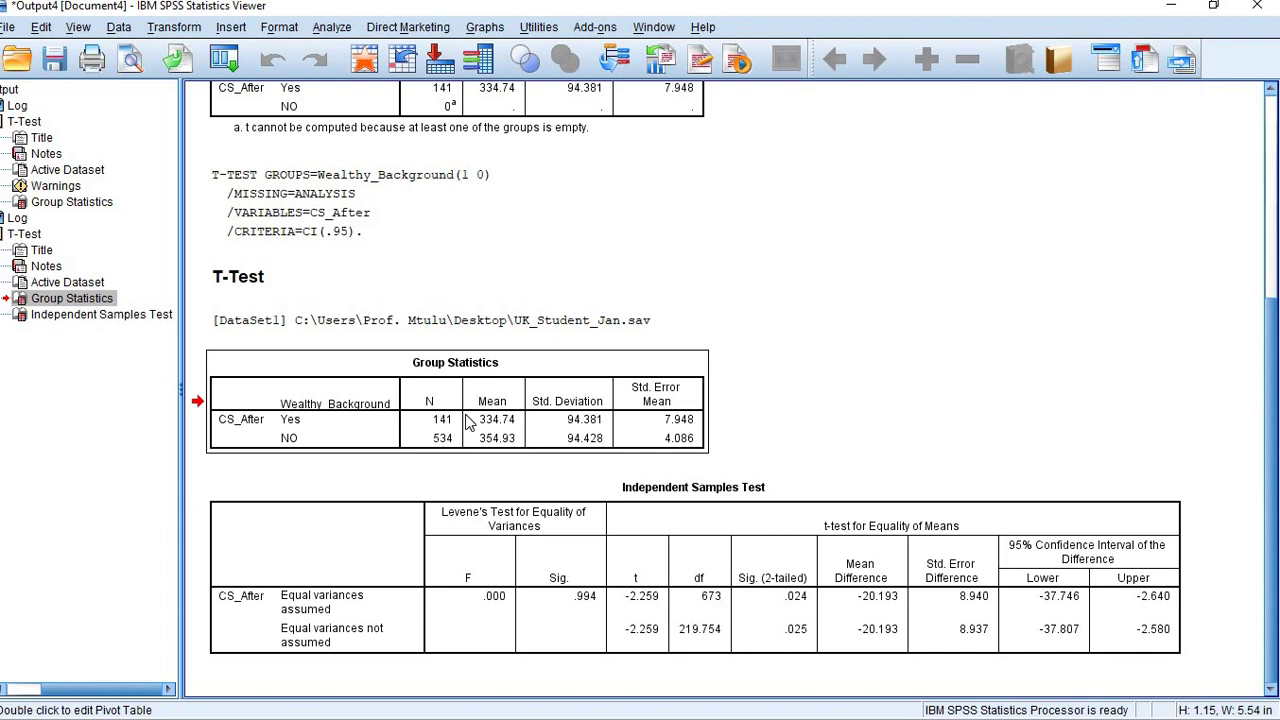
click(561, 558)
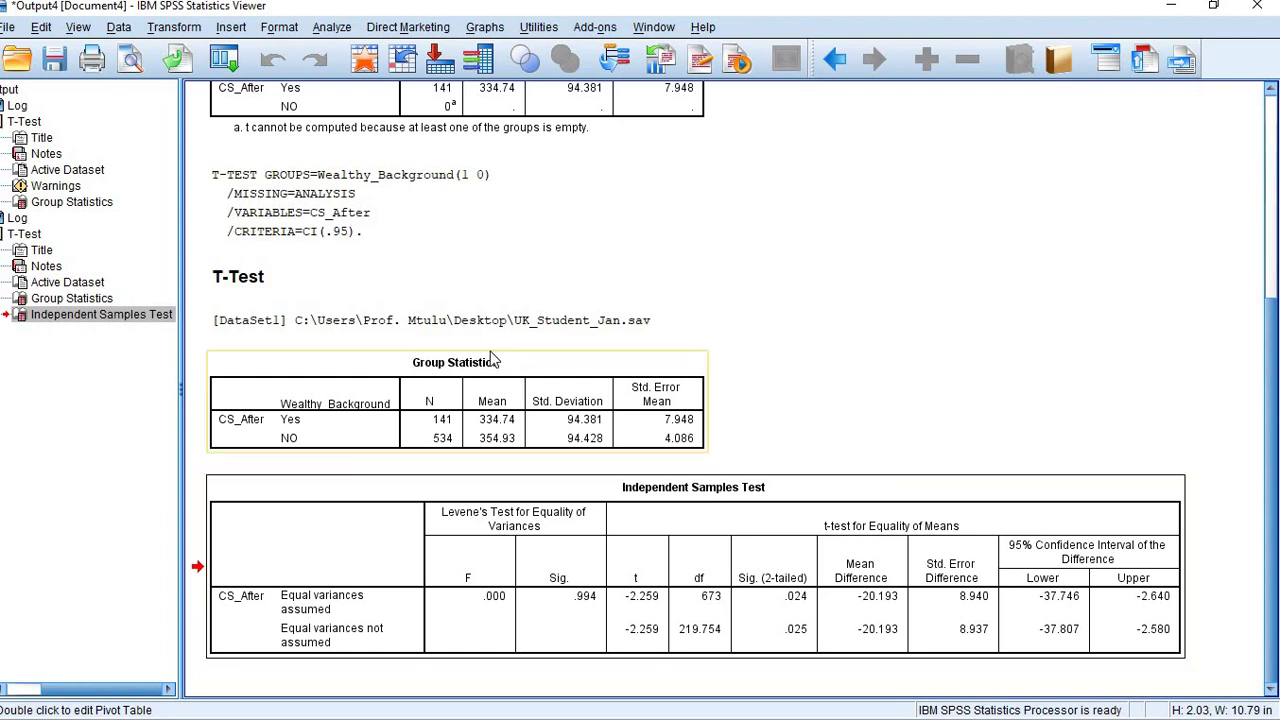
click(490, 383)
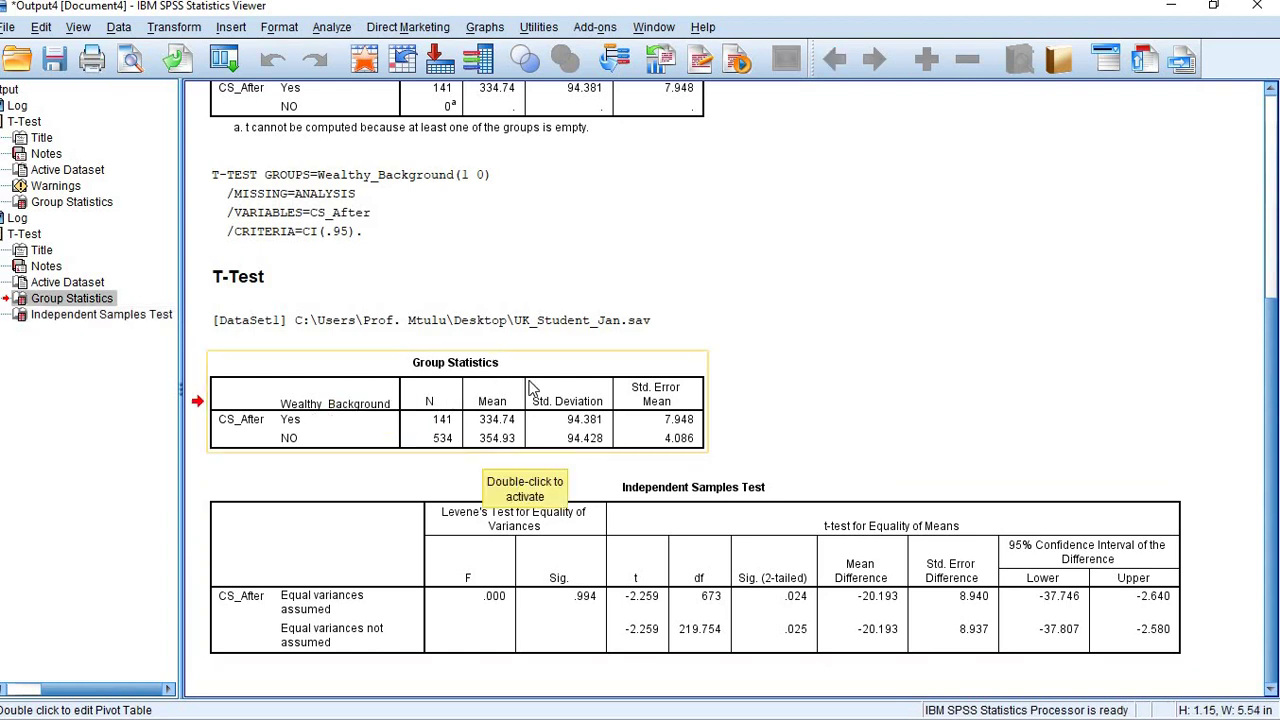
click(497, 428)
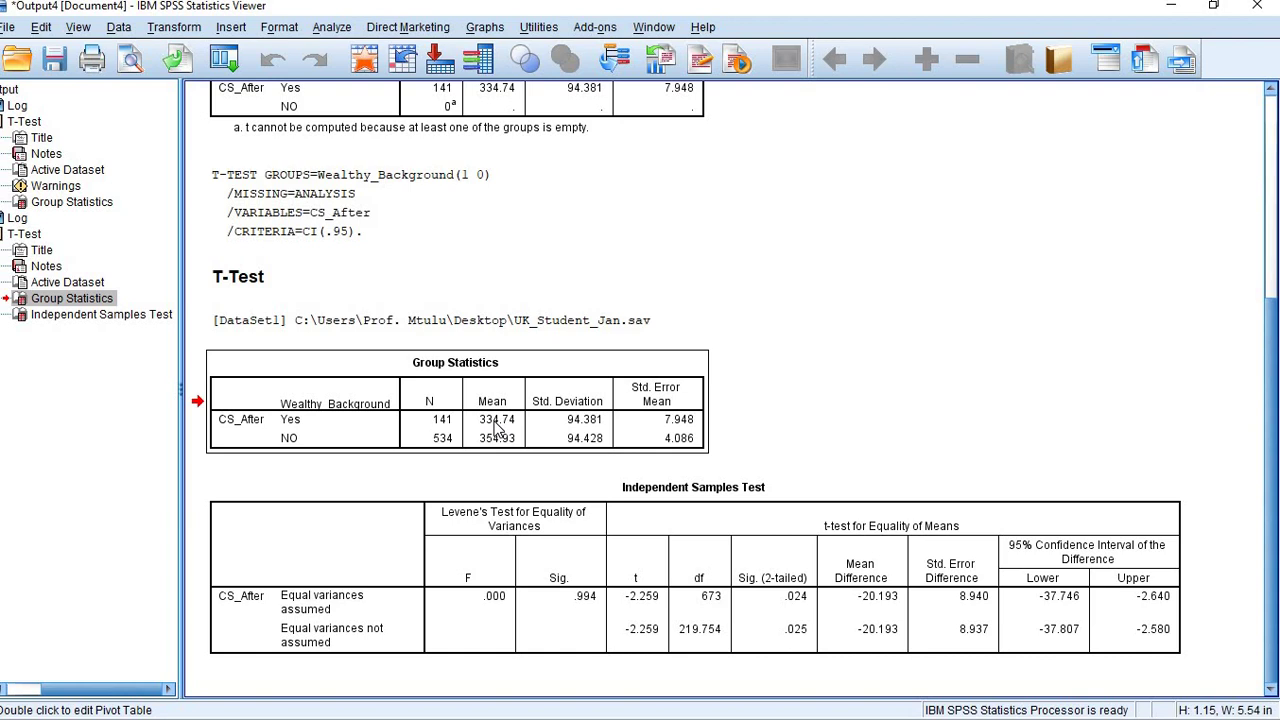
click(498, 428)
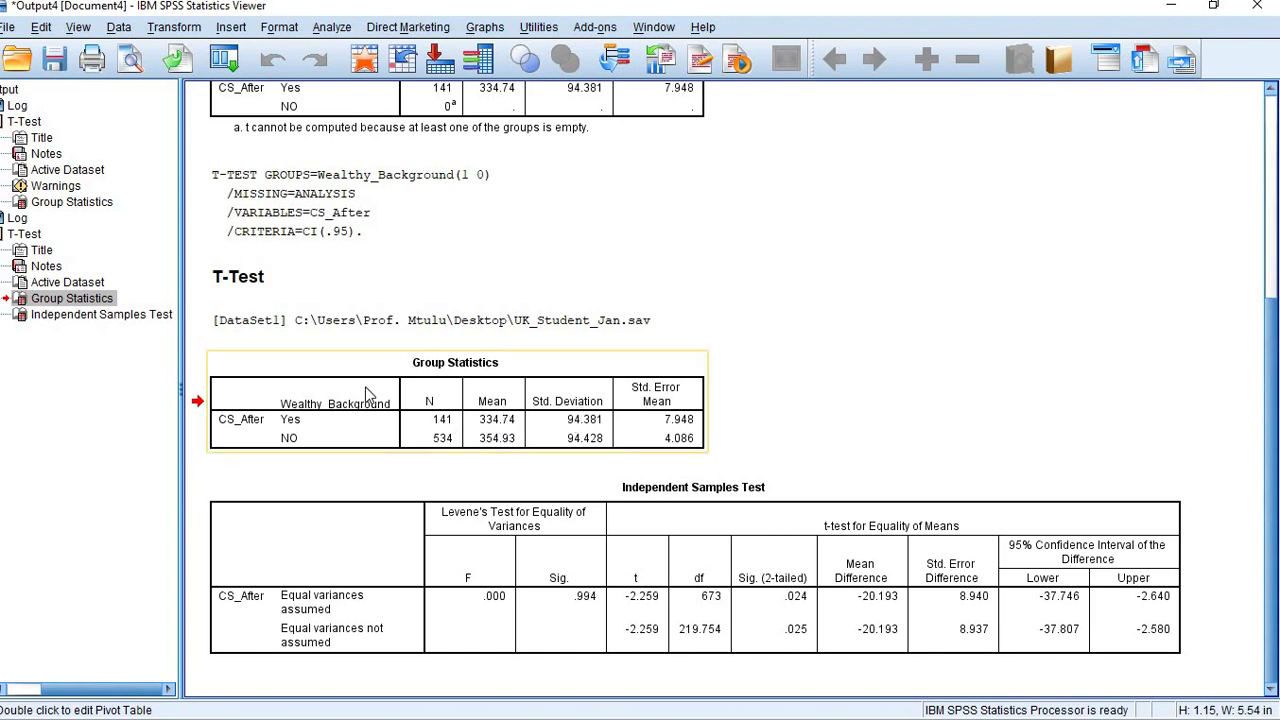
click(316, 415)
Examine the F and Sig. values of Levene's Test for Equality of Variances for CS_After
click(570, 532)
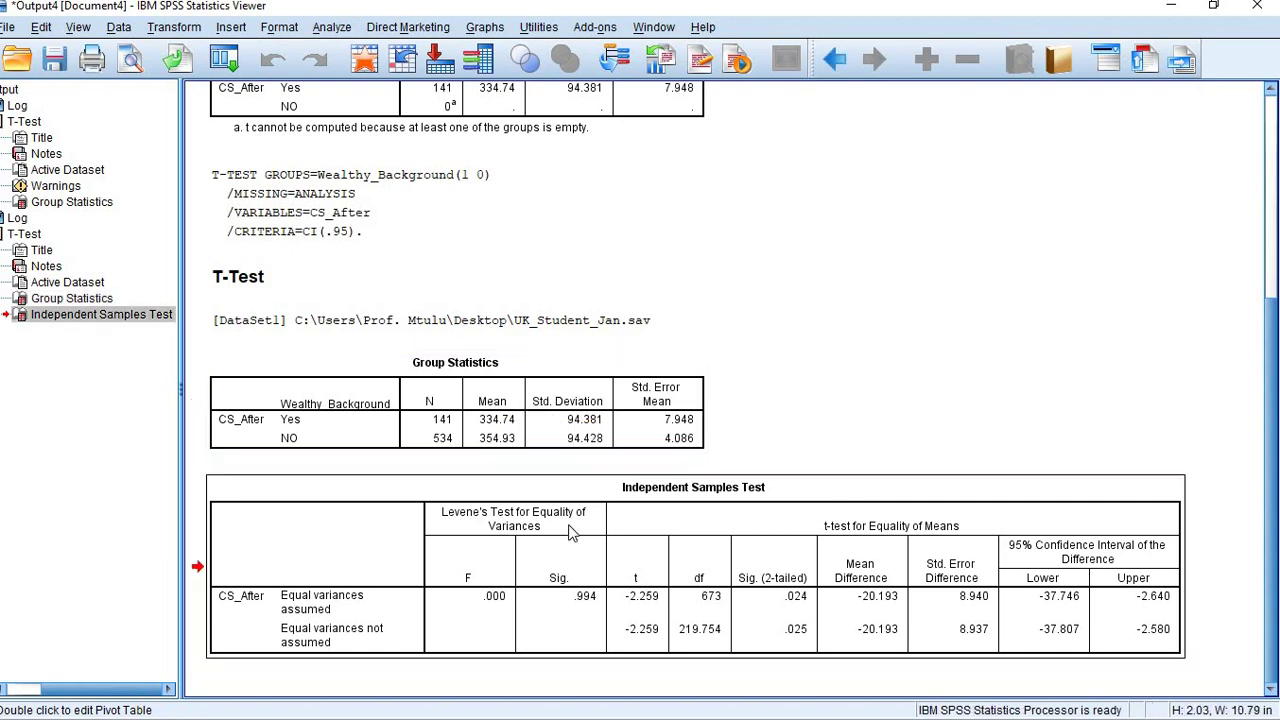
double_click(592, 583)
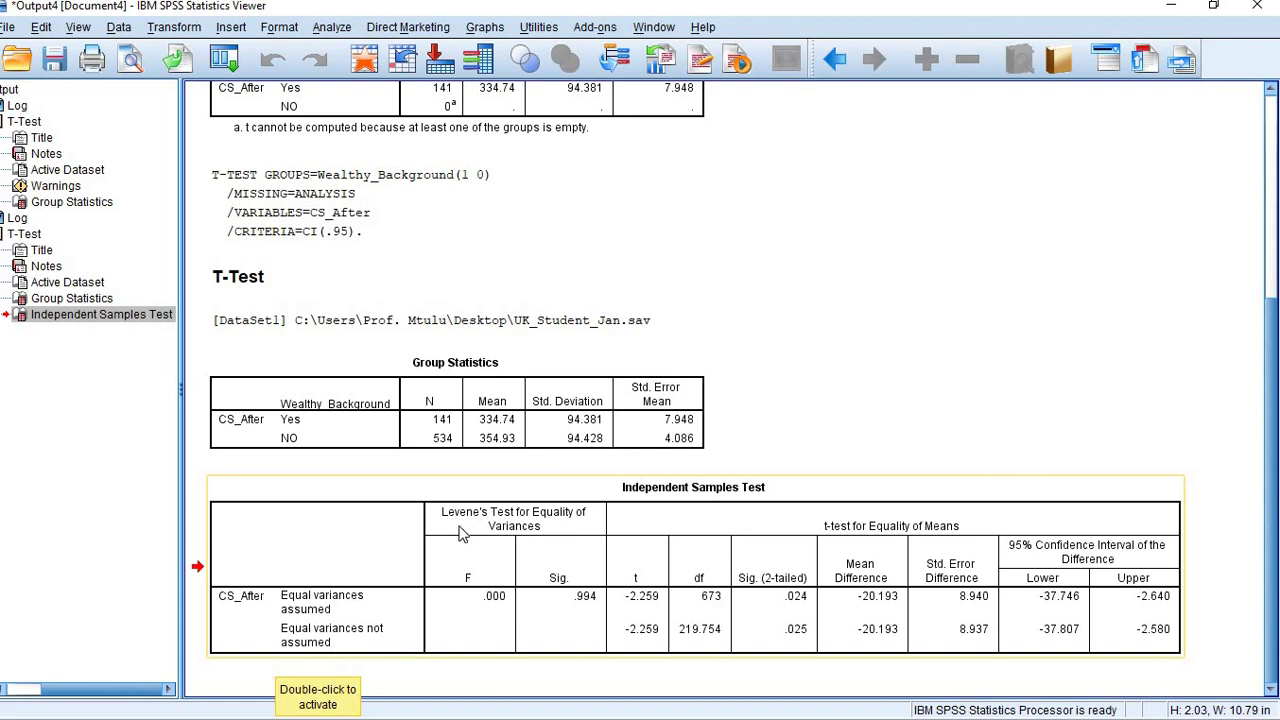
click(505, 519)
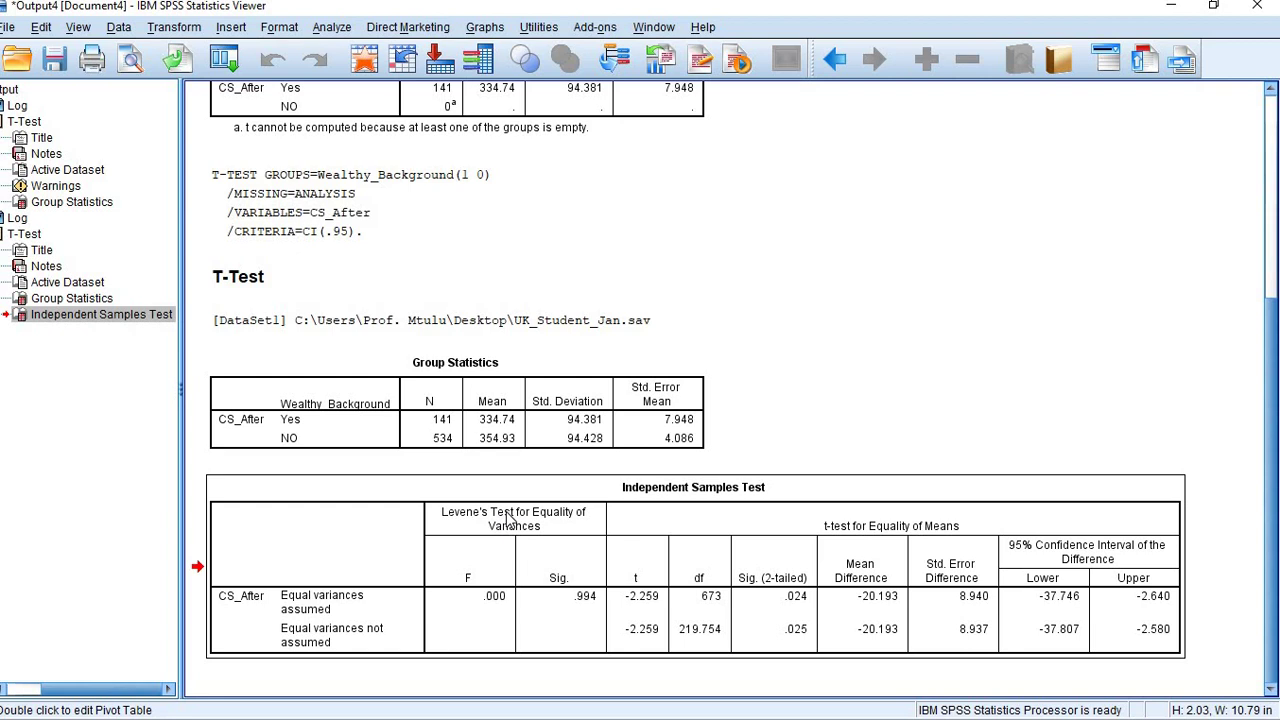
click(612, 597)
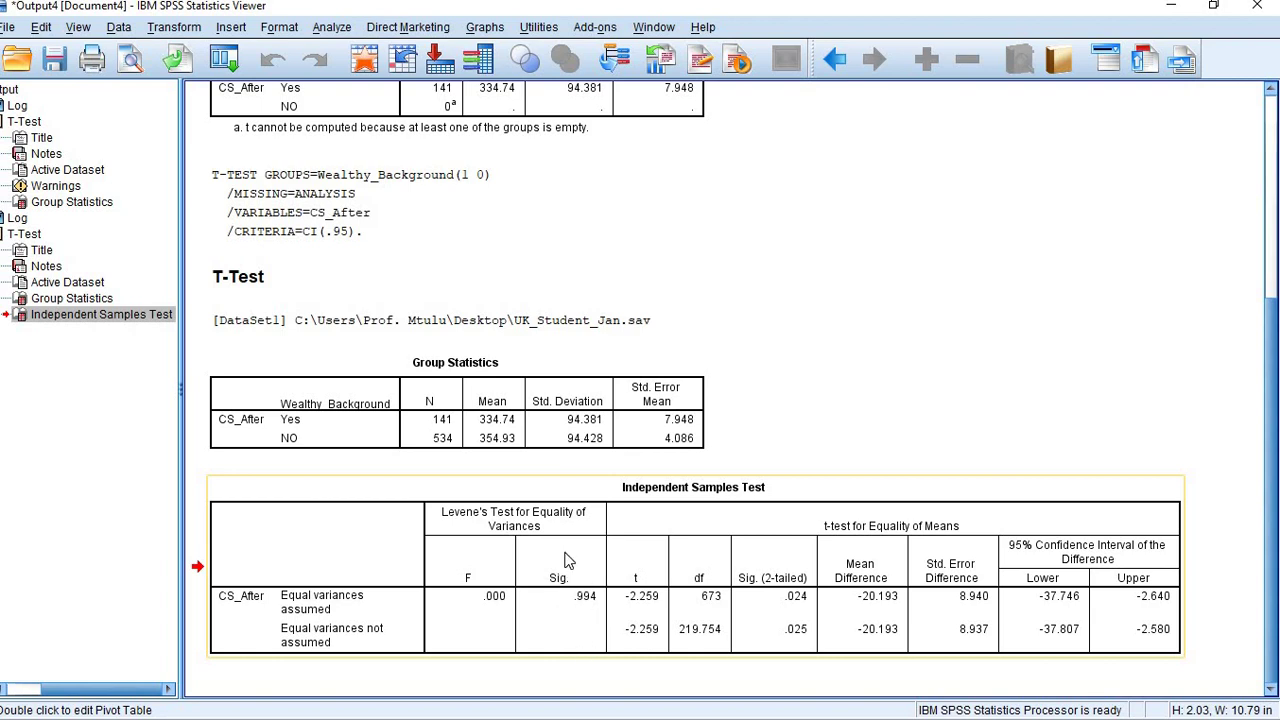
click(568, 618)
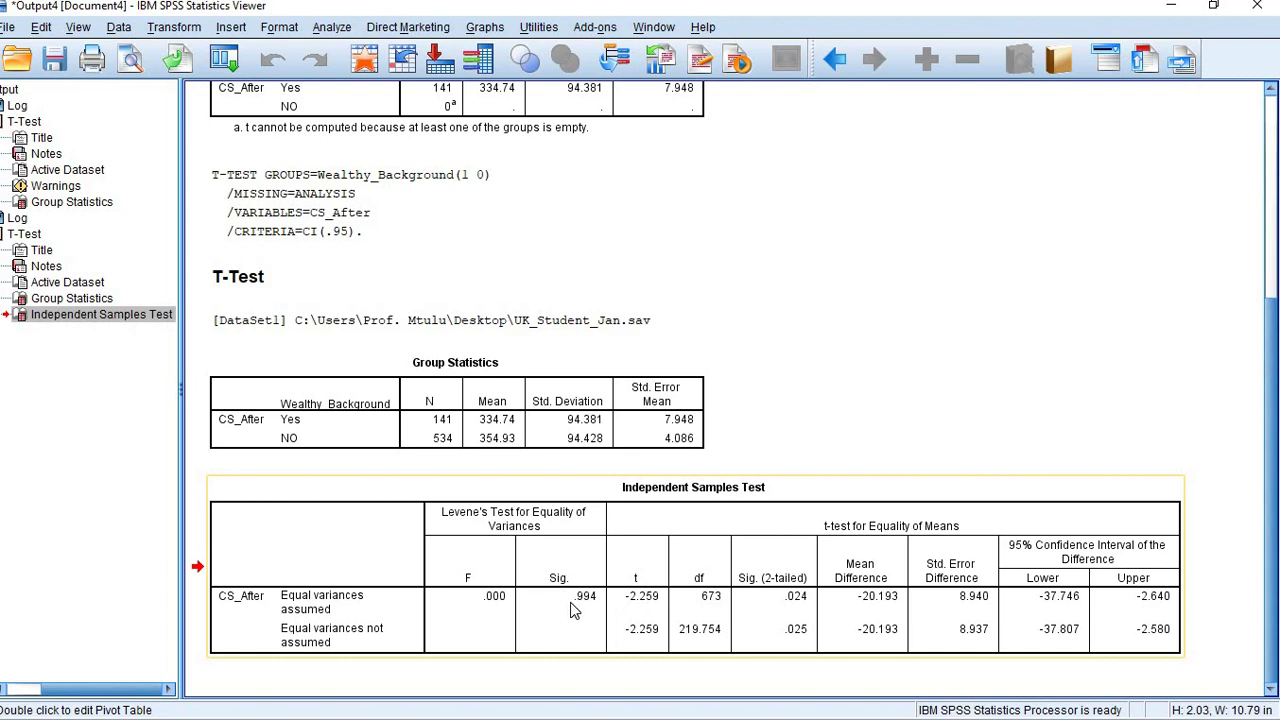
double_click(588, 598)
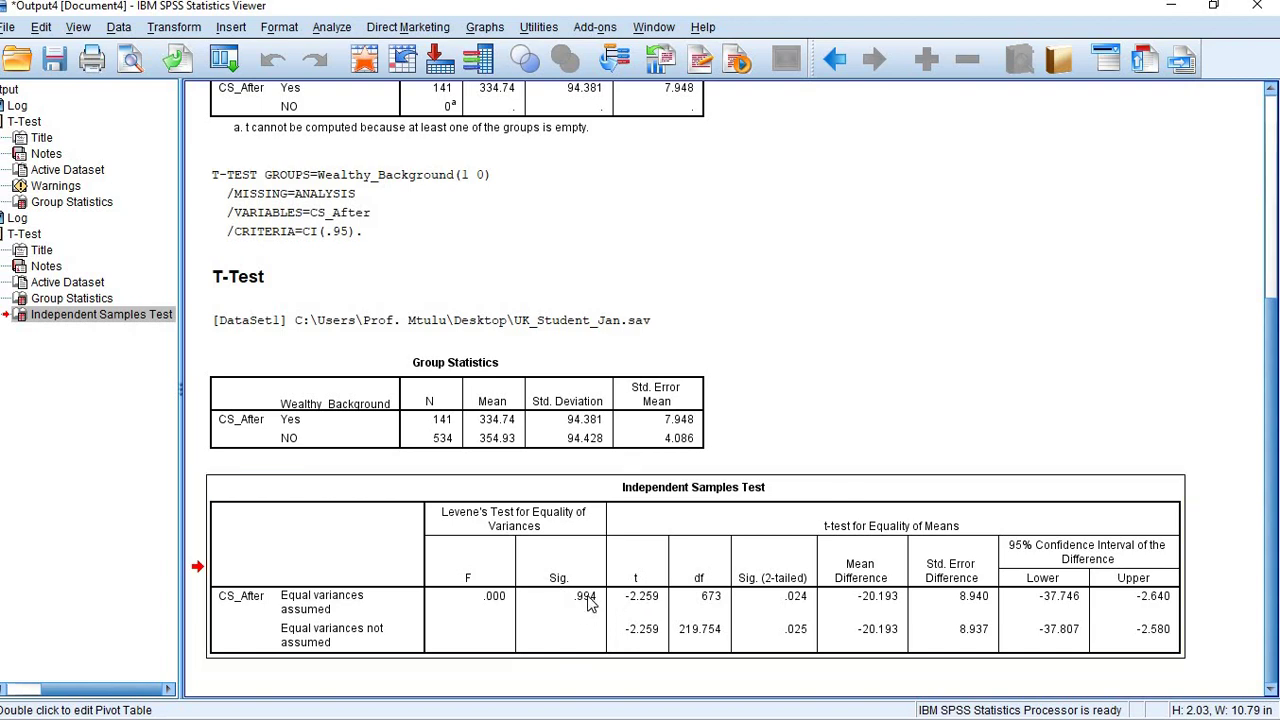
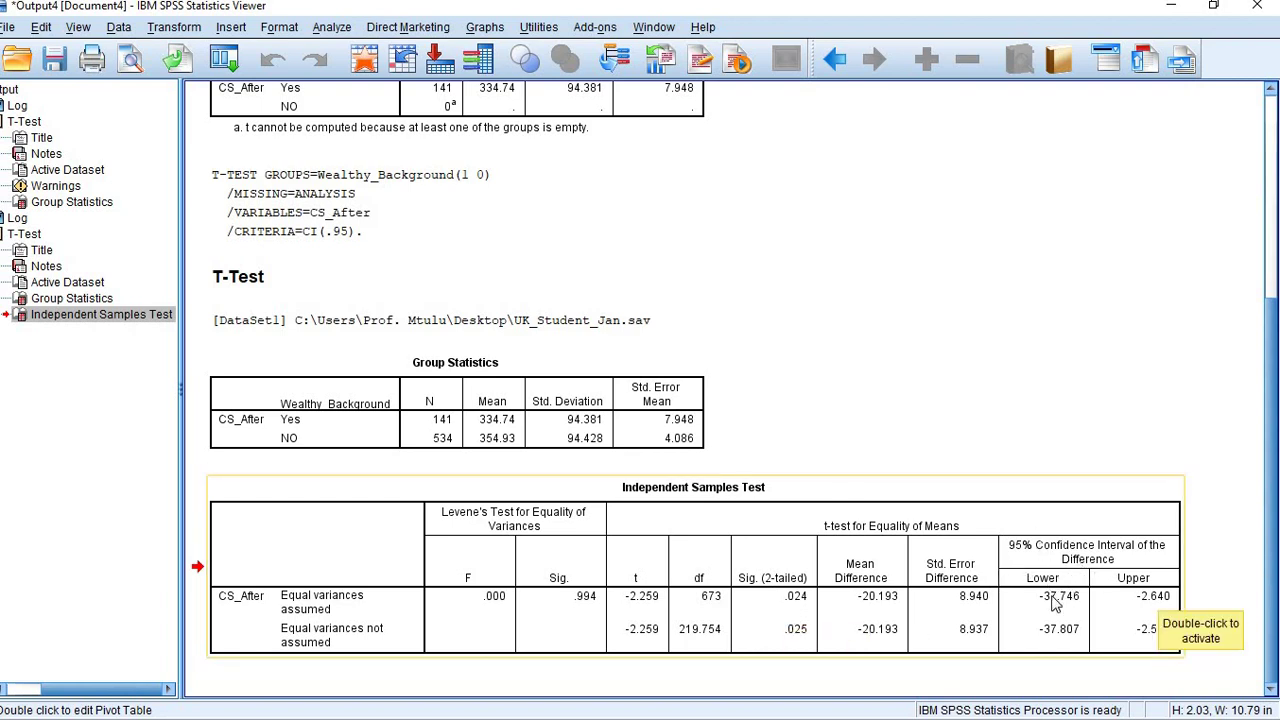
Examine the two-tailed significance and the confidence interval limits of the t-test for equality of means
click(788, 617)
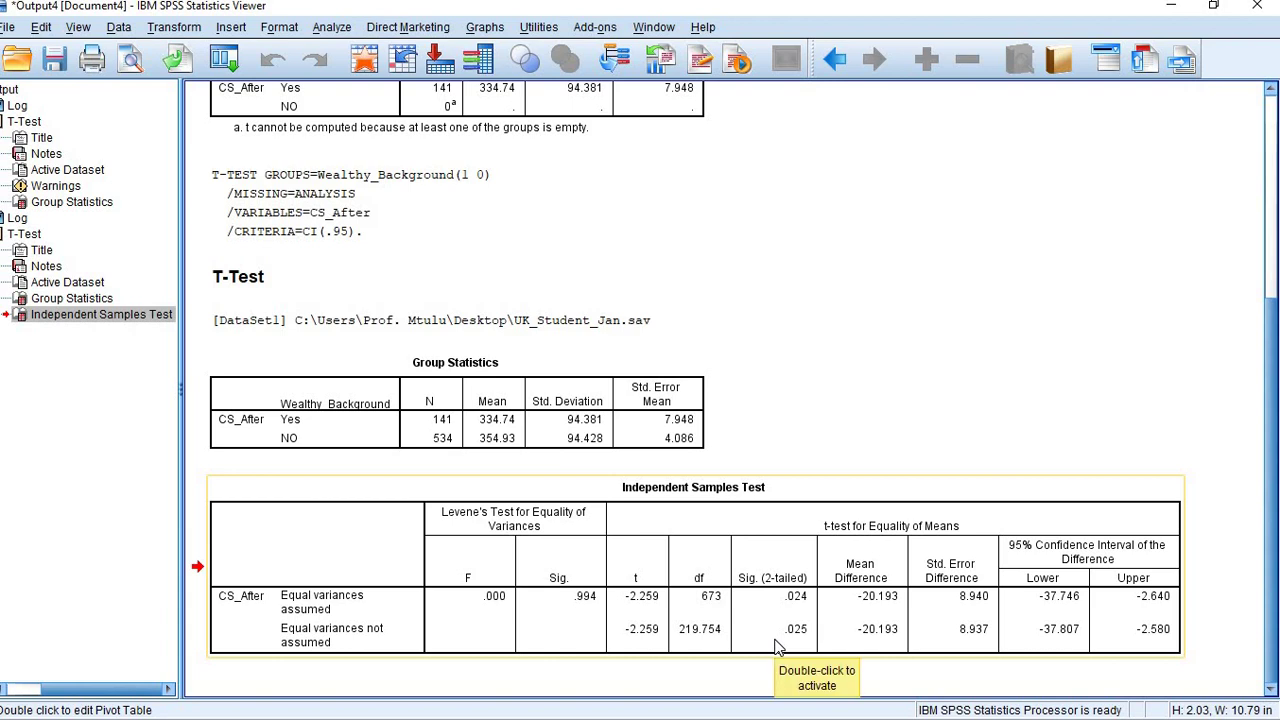
click(1068, 607)
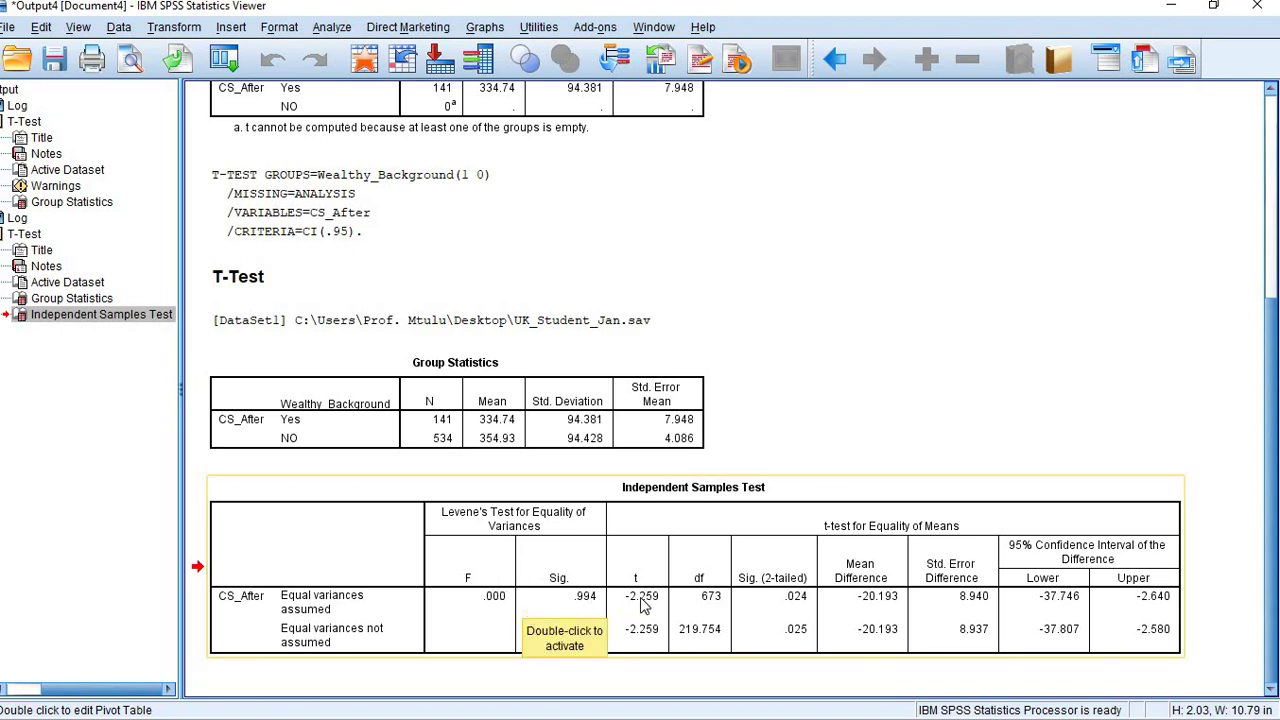
click(793, 605)
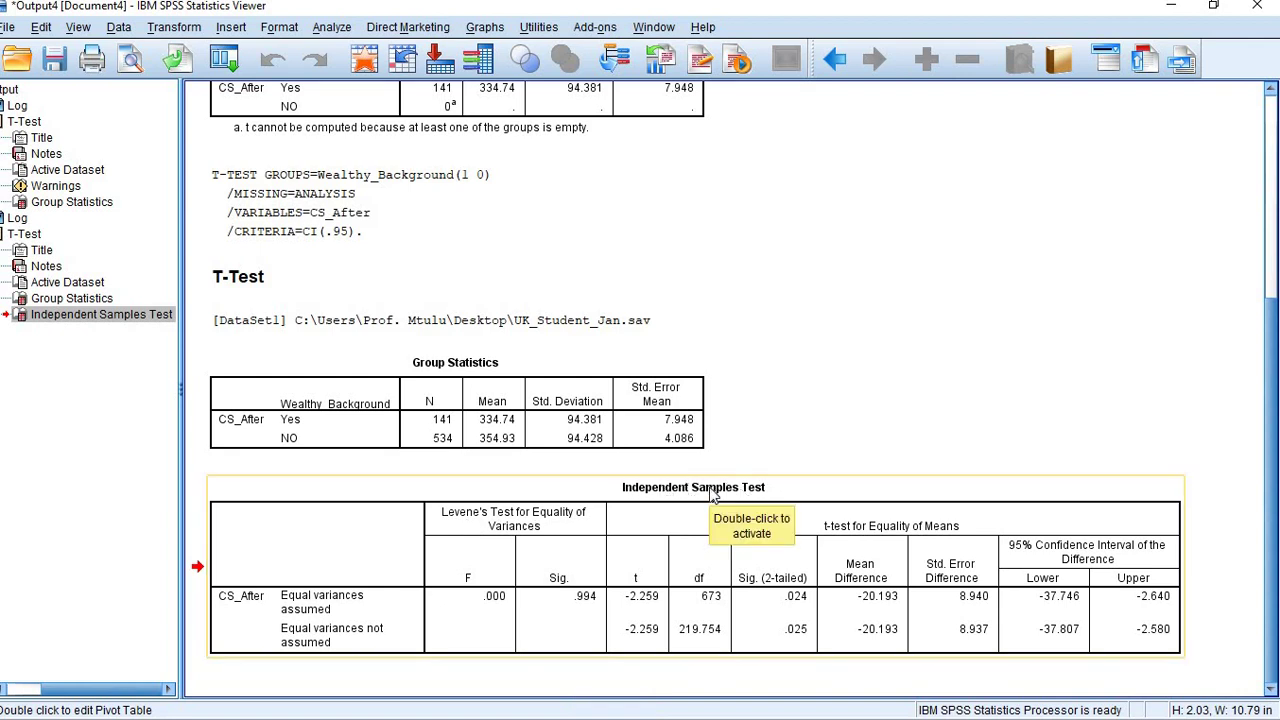
Open the Independent Samples Test table in its pivot table window again, minimize it, and return to the Group Statistics table
click(598, 531)
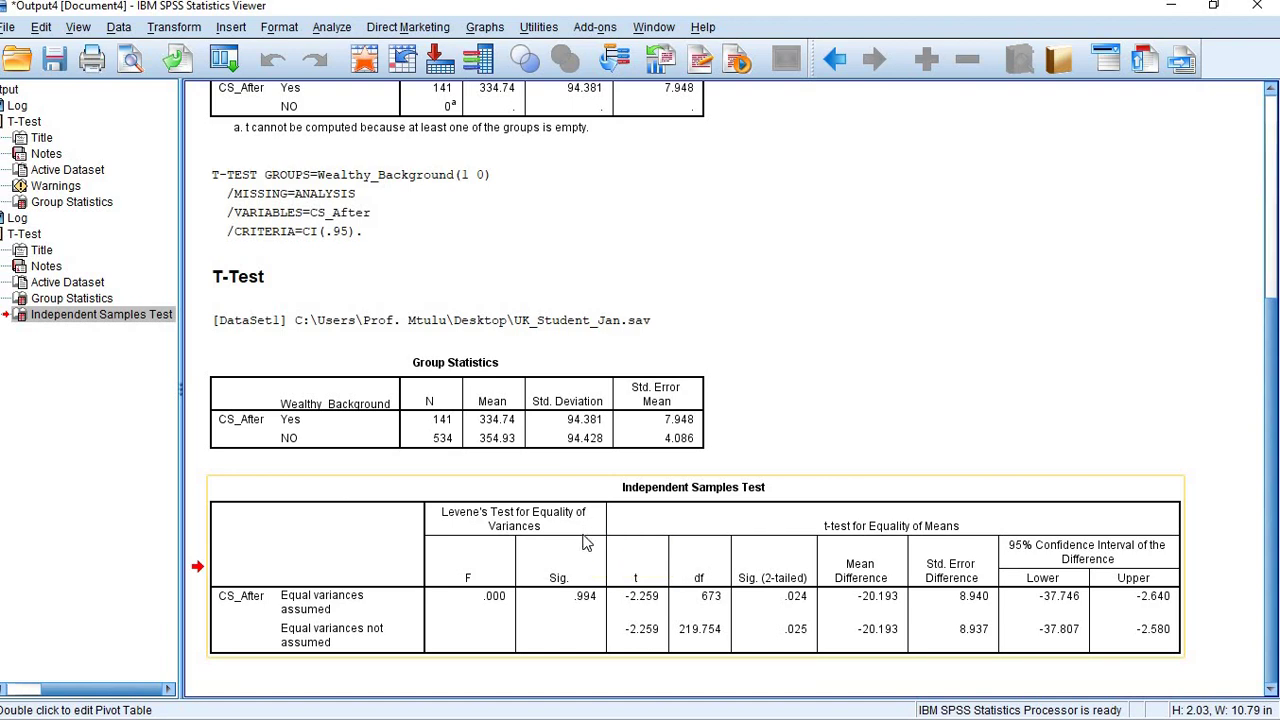
double_click(584, 540)
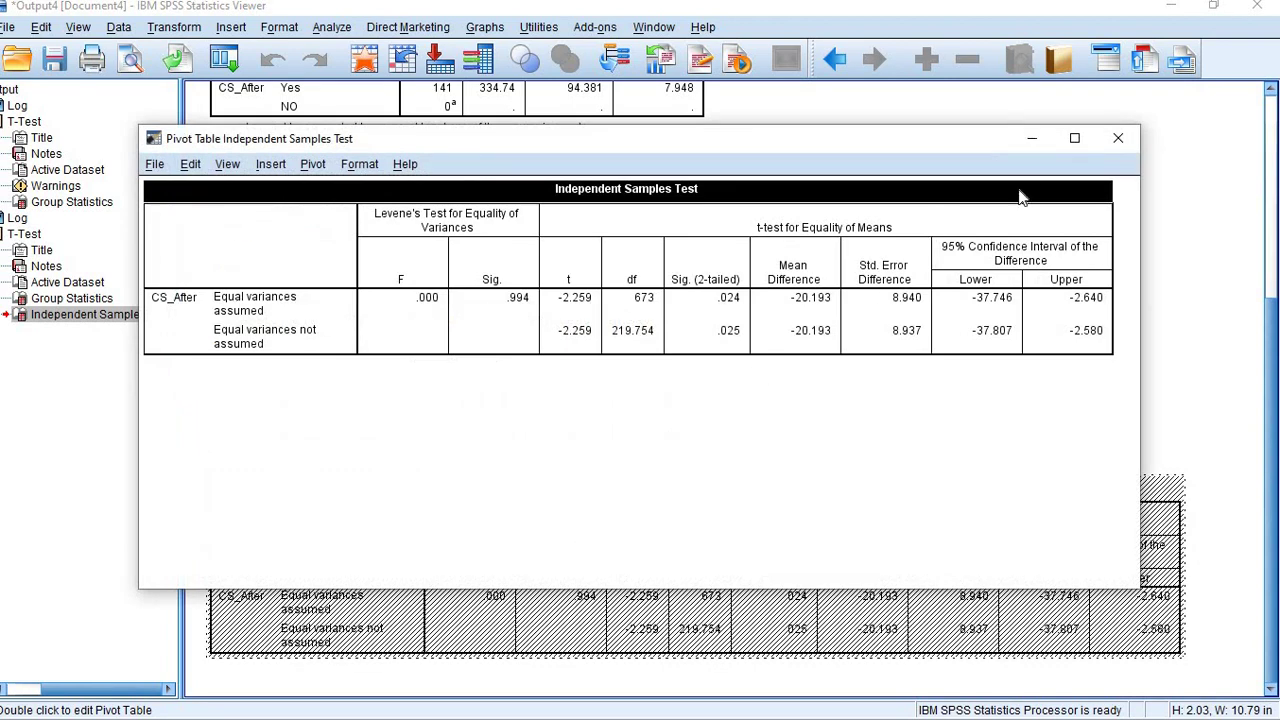
click(1030, 143)
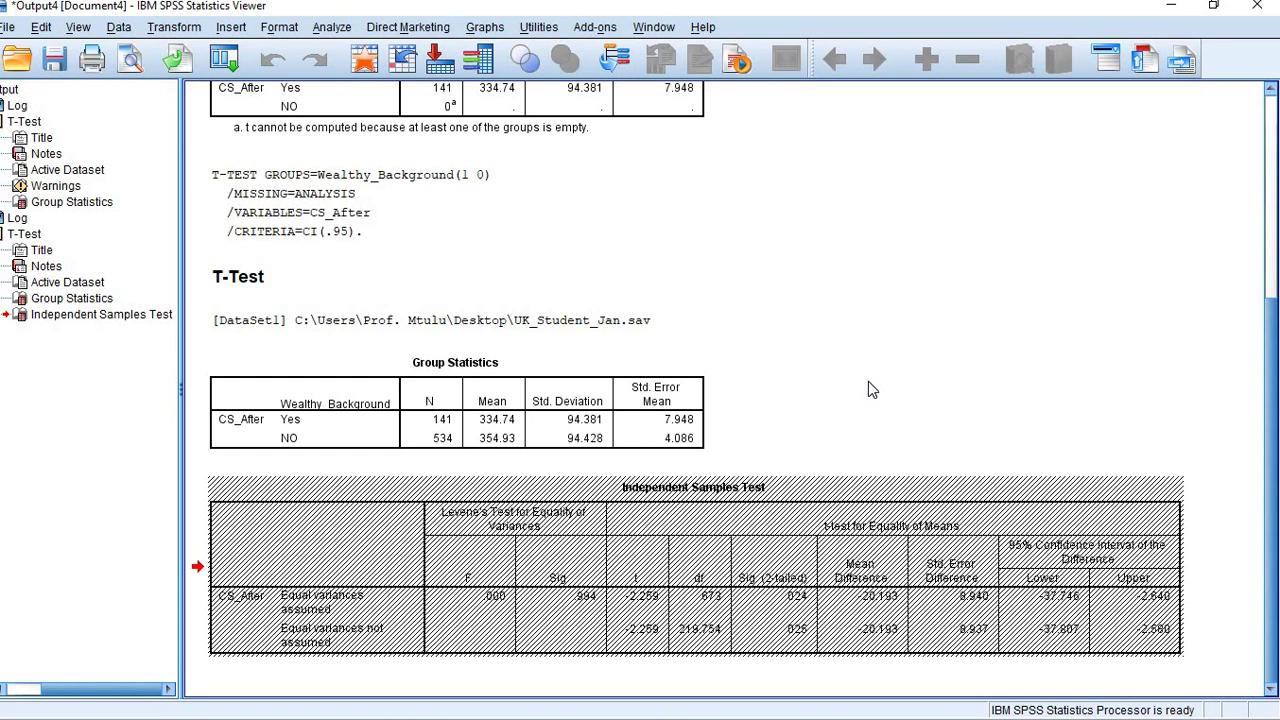
click(559, 434)
click(735, 530)
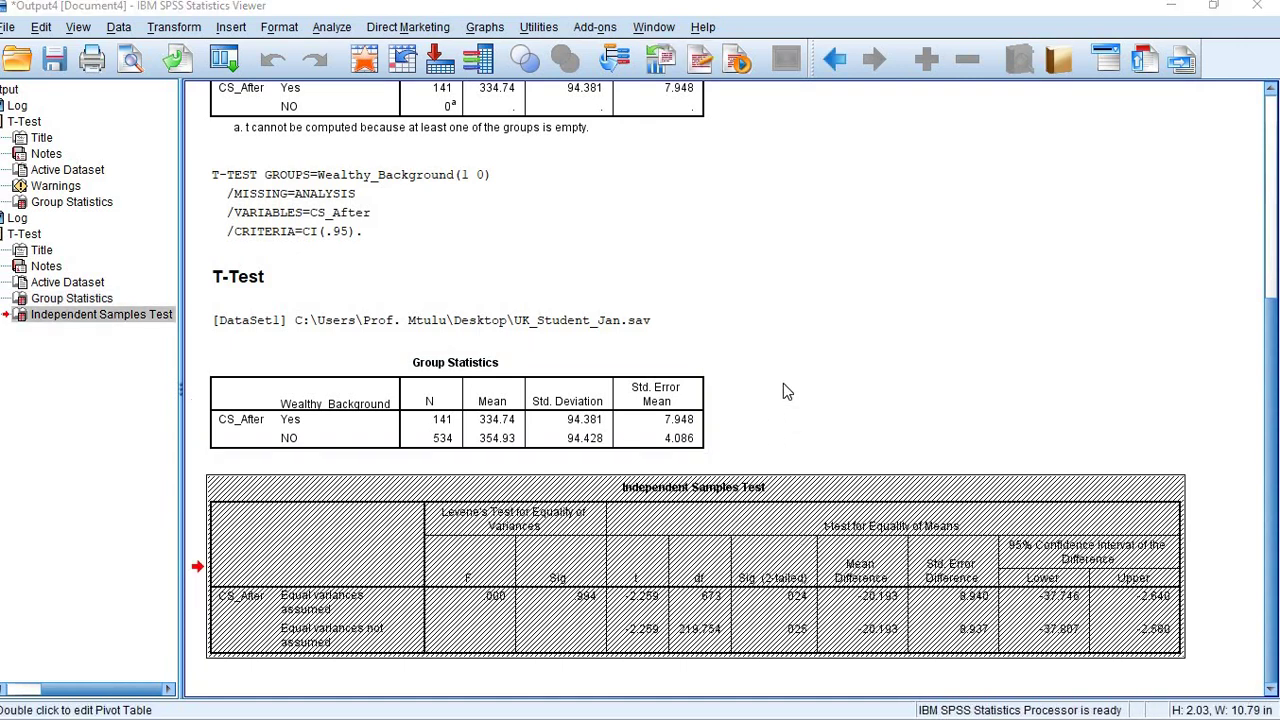
click(557, 420)
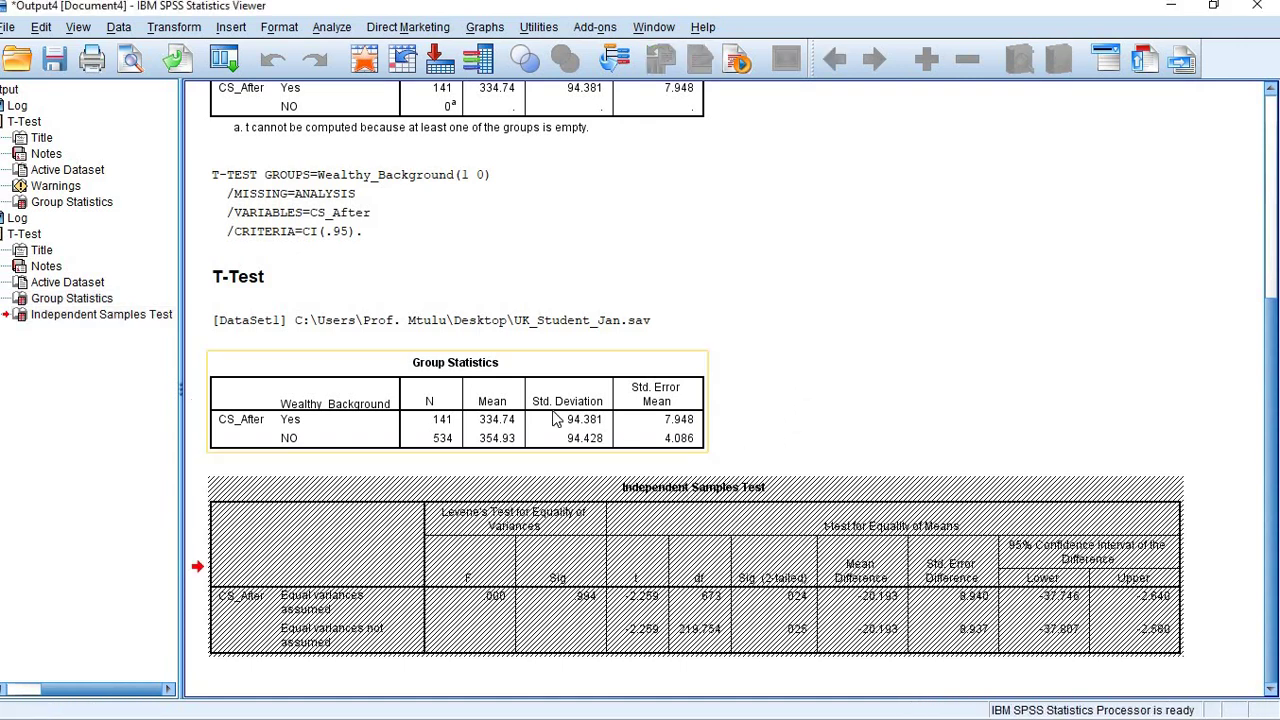
Compare the standard deviations in the Group Statistics table with the t-test results in the Independent Samples Test table
double_click(557, 420)
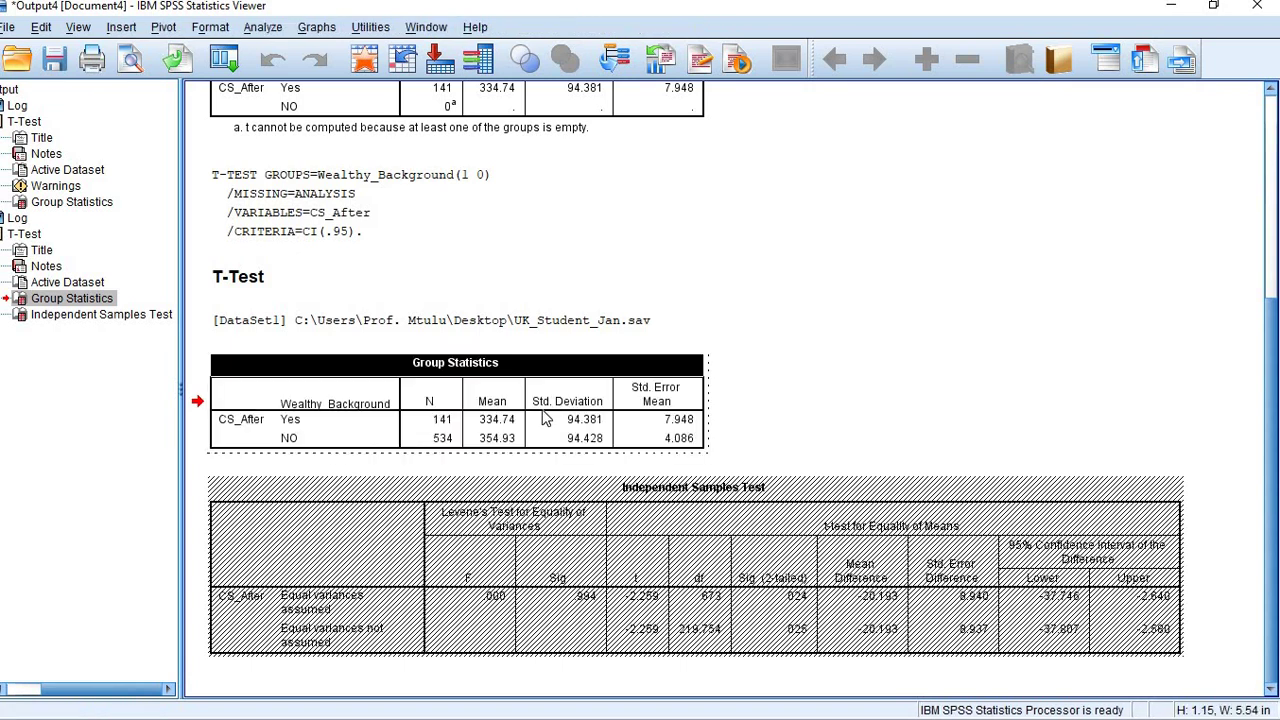
click(550, 403)
click(688, 558)
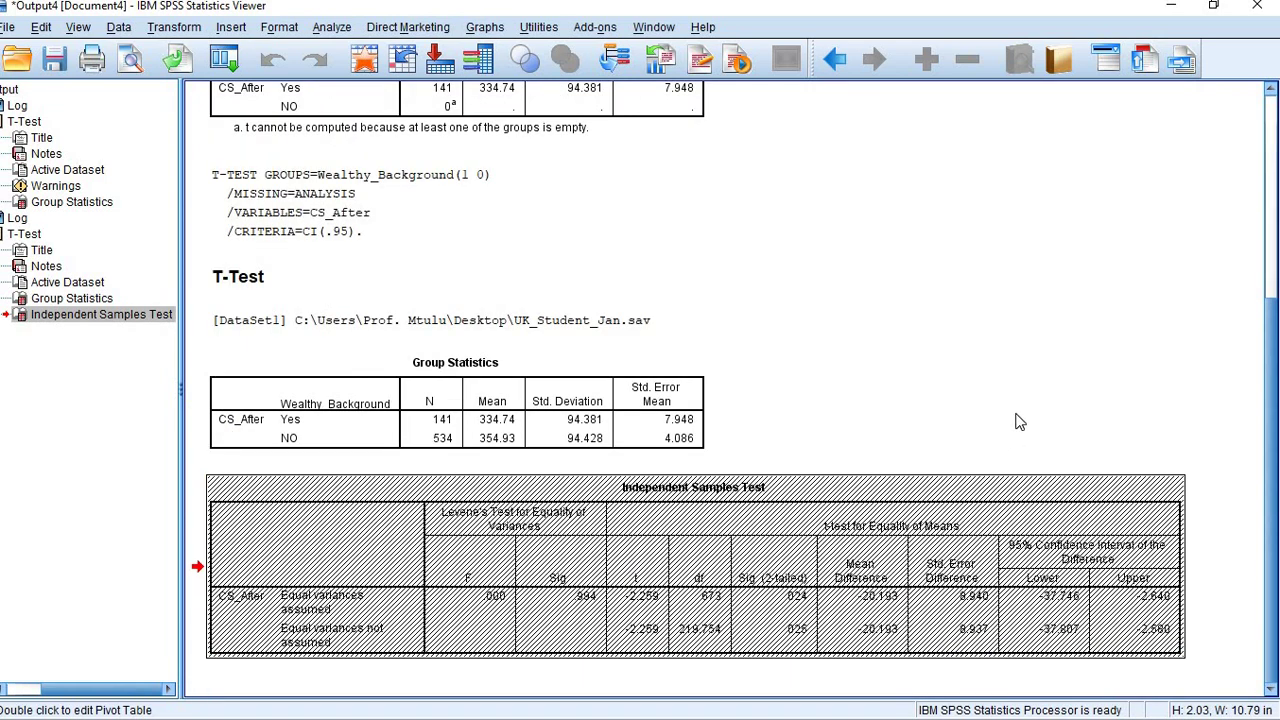
click(1018, 418)
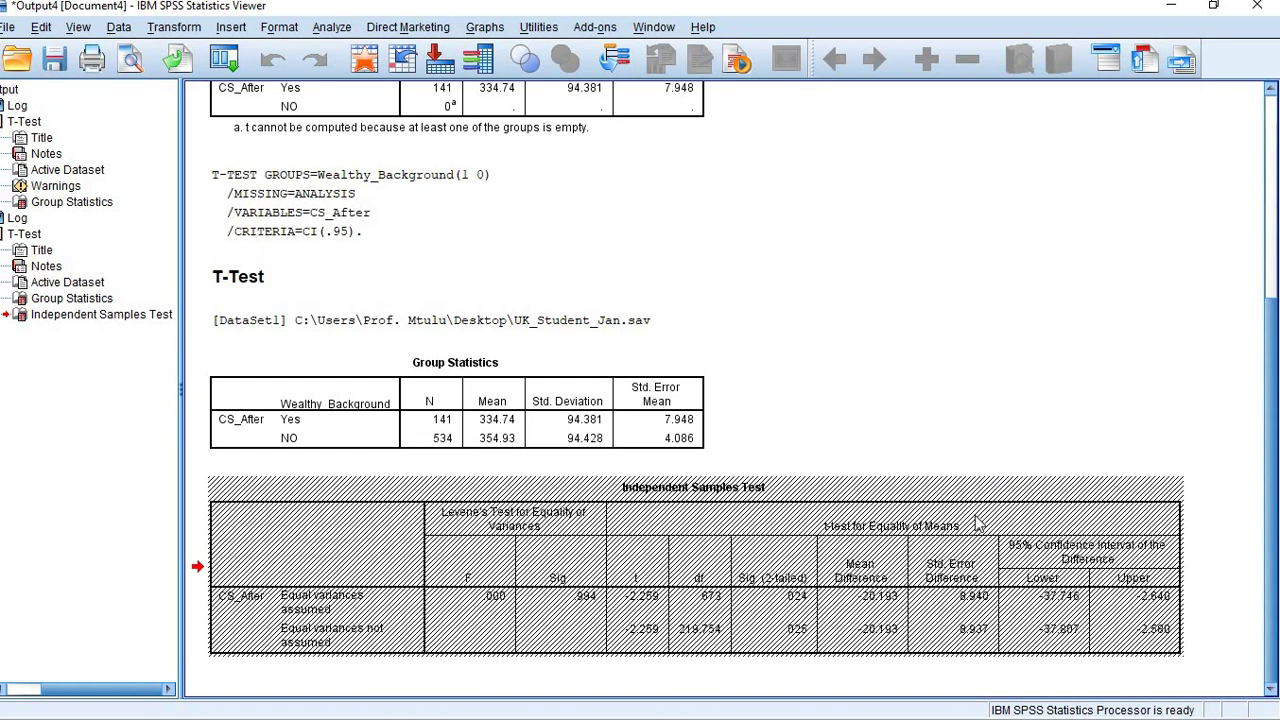
click(640, 562)
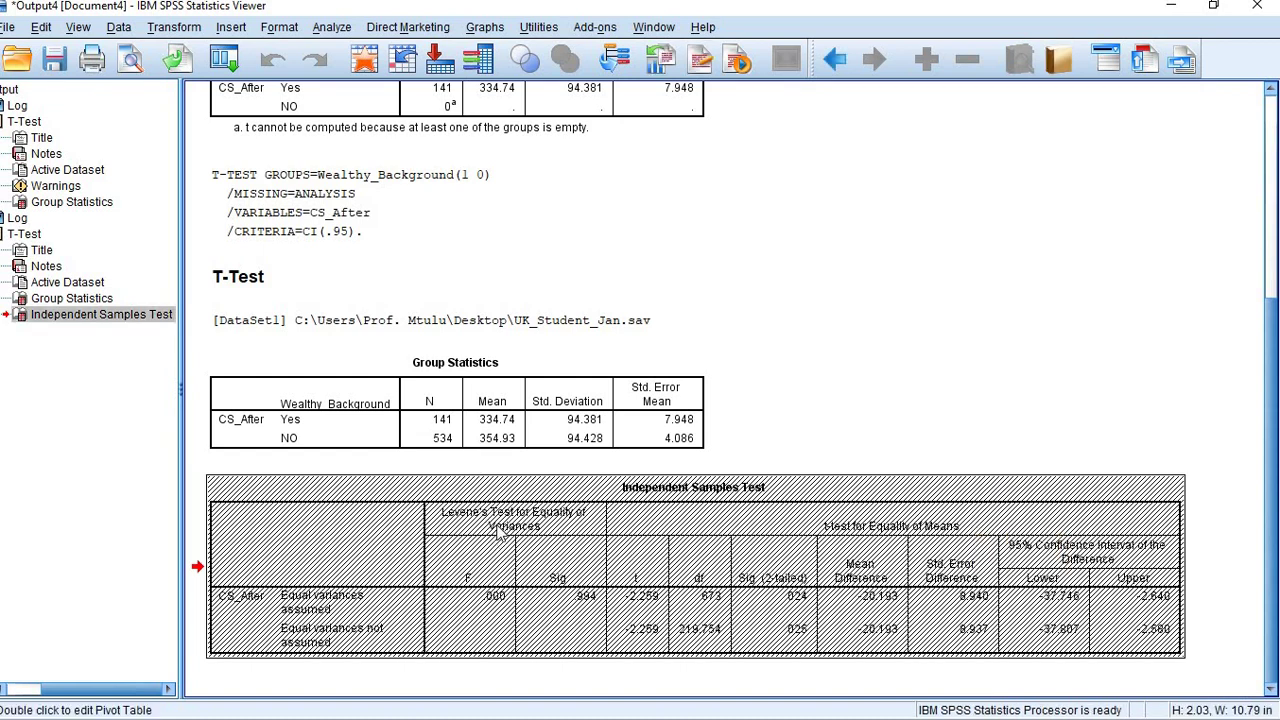
click(693, 375)
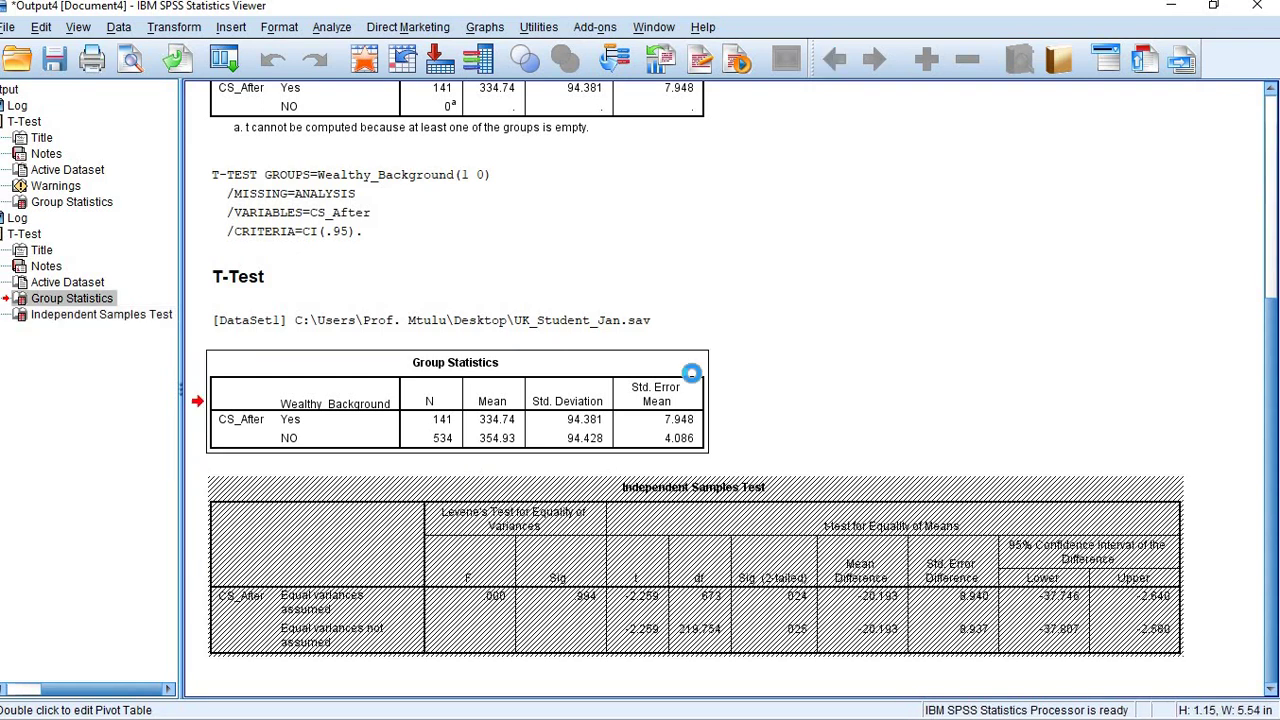
click(728, 512)
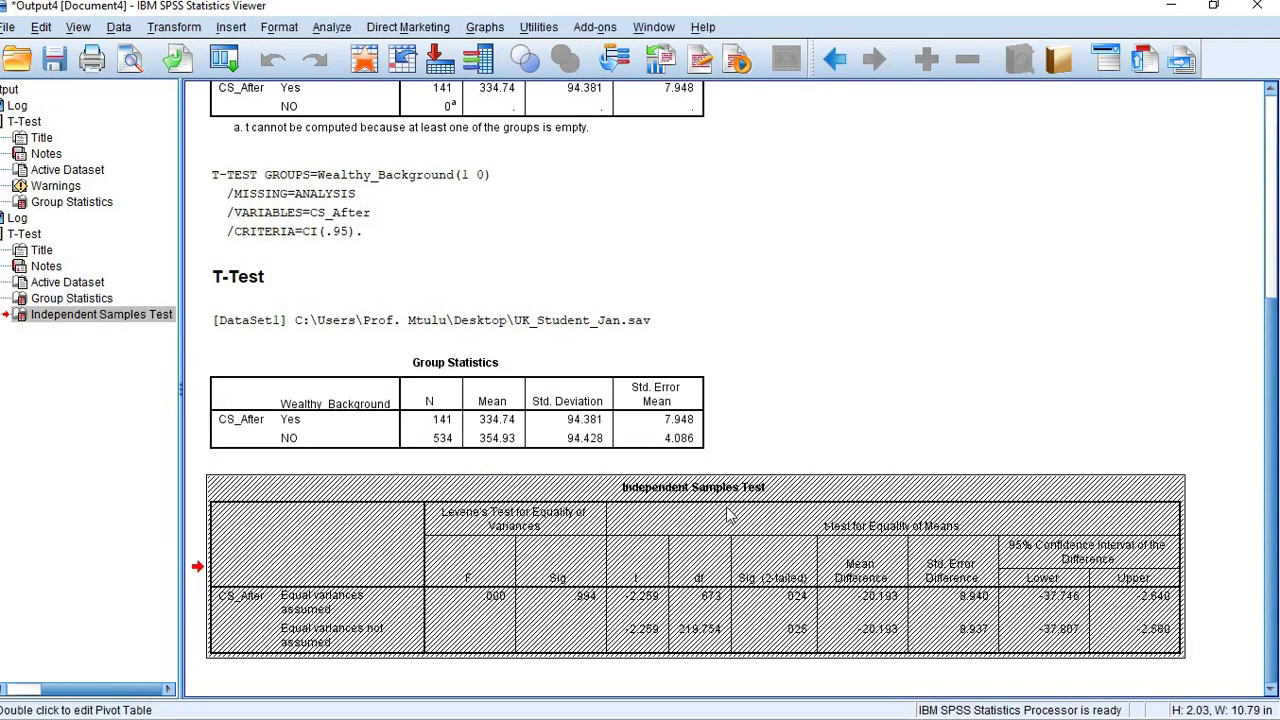
Examine the Levene's Test columns and the equal-variances rows of the Independent Samples Test alongside the Wealthy_Background groups
right_click(495, 521)
click(476, 521)
click(826, 321)
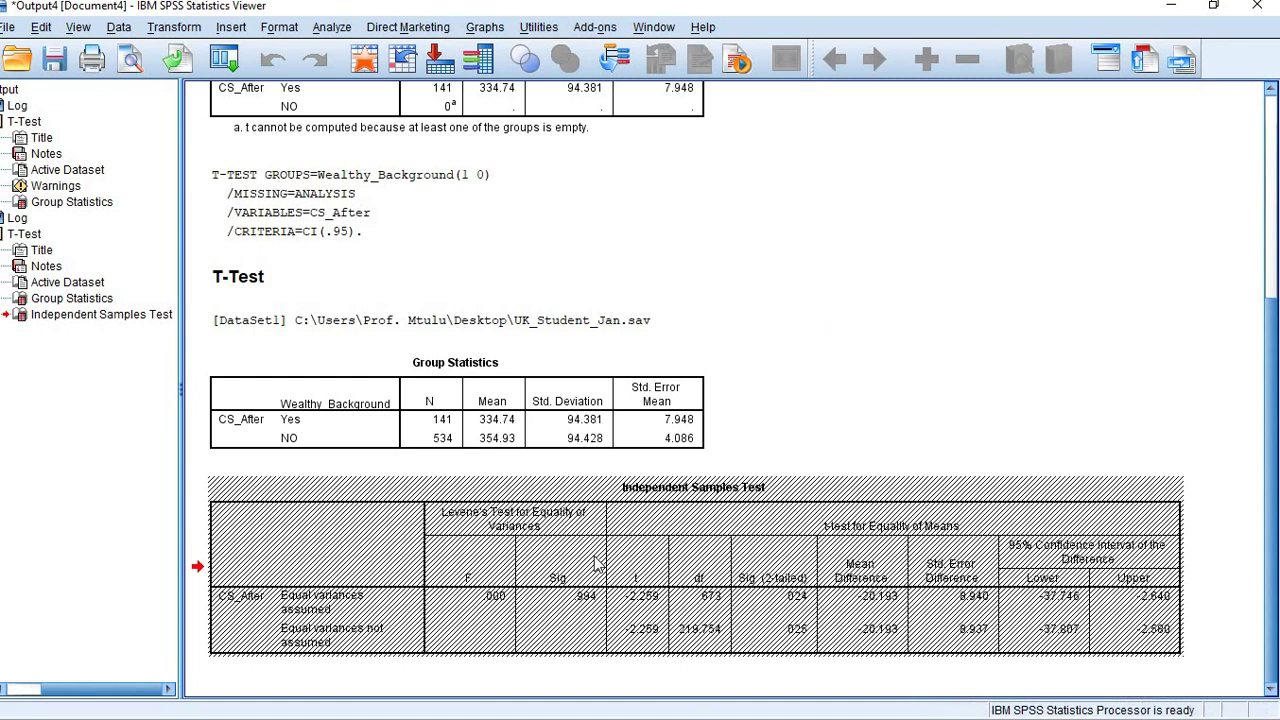
click(494, 545)
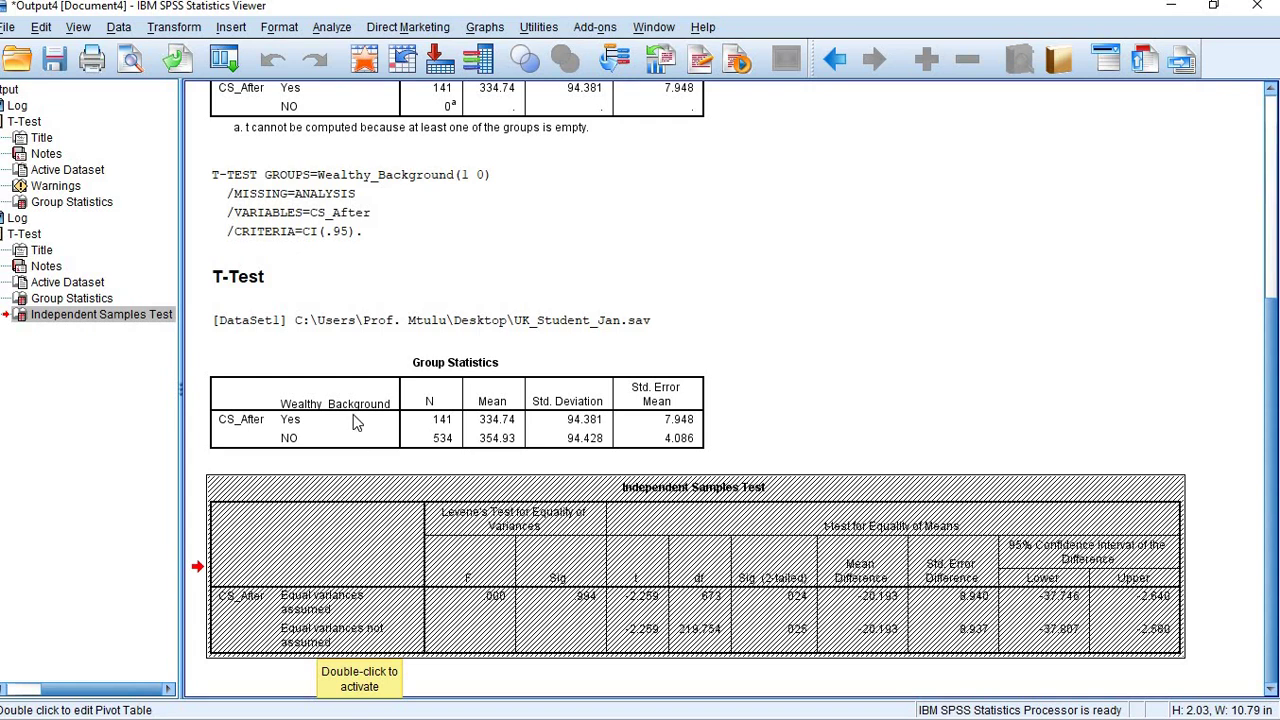
double_click(362, 388)
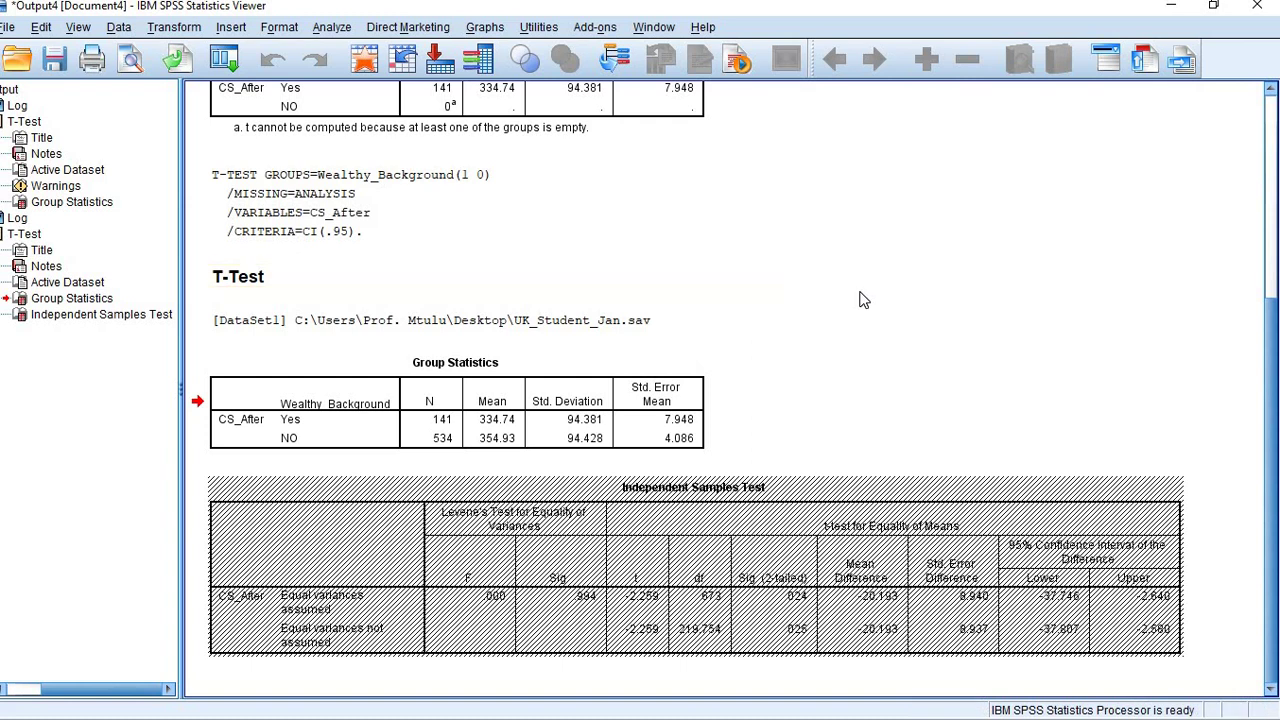
click(322, 610)
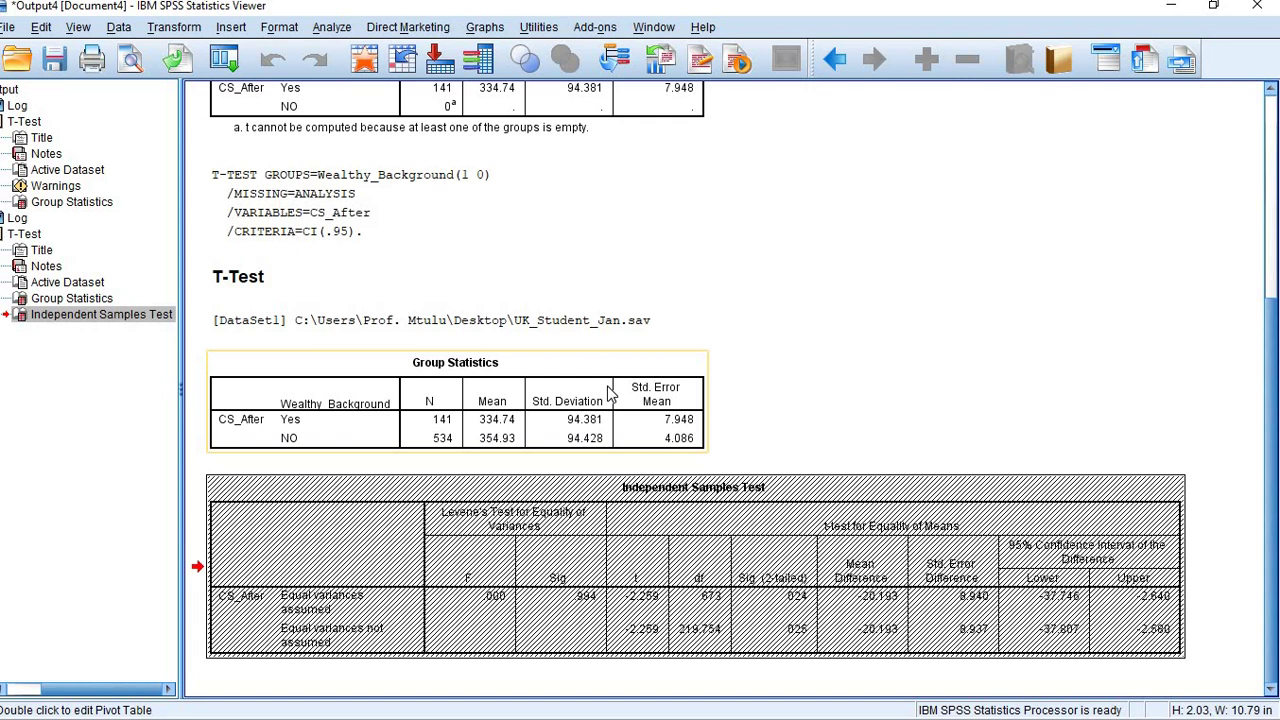
Return to the UK_Student_Jan.sav case data and examine the Health_Condition and Blood_Group columns
click(1171, 7)
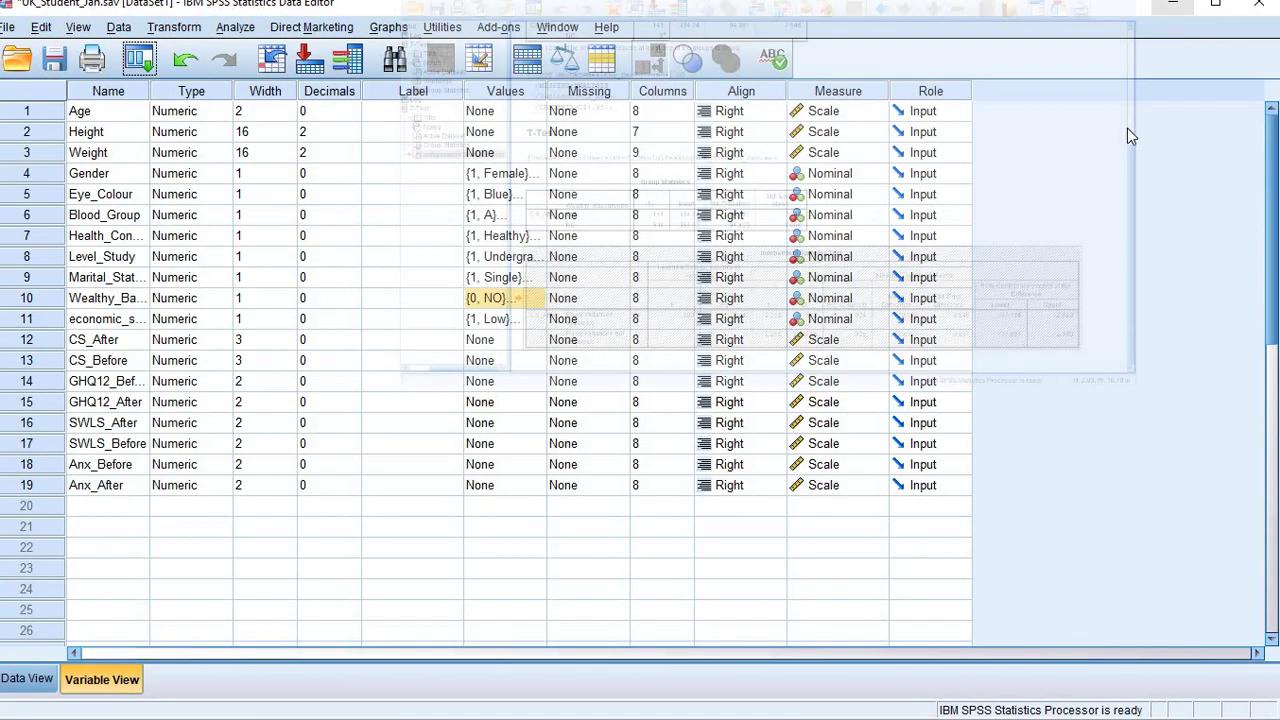
click(12, 684)
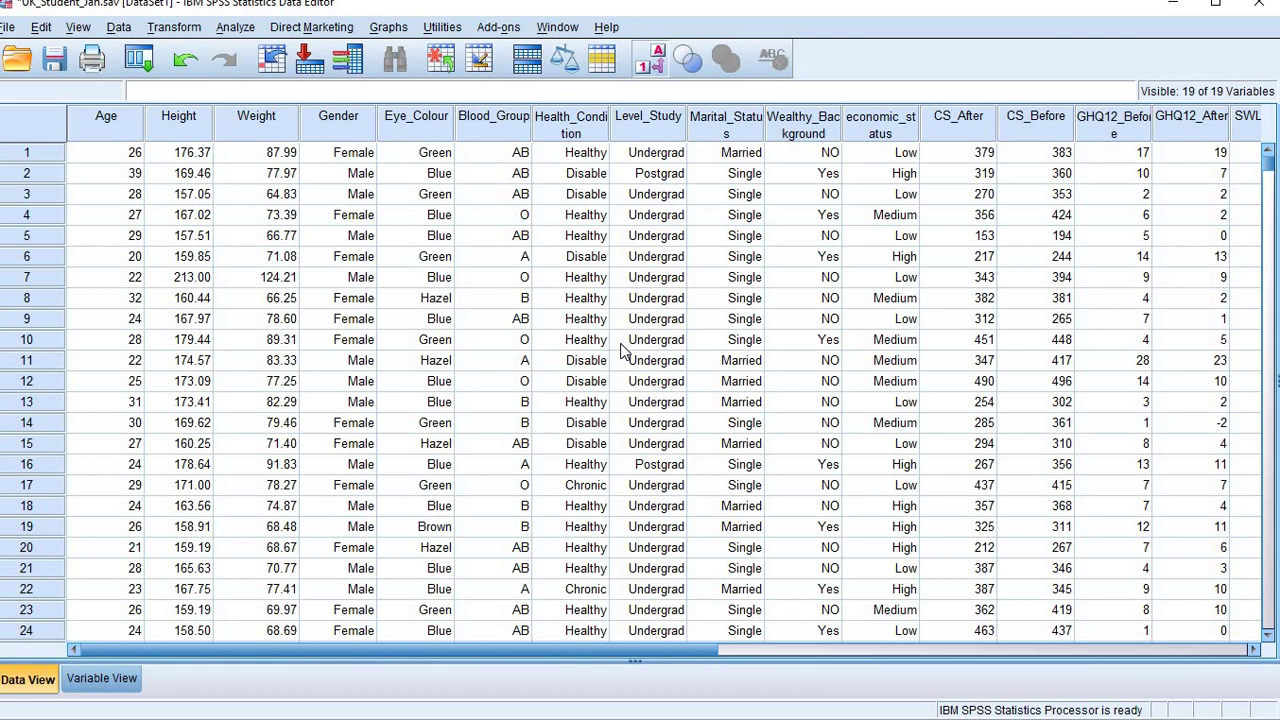
click(563, 118)
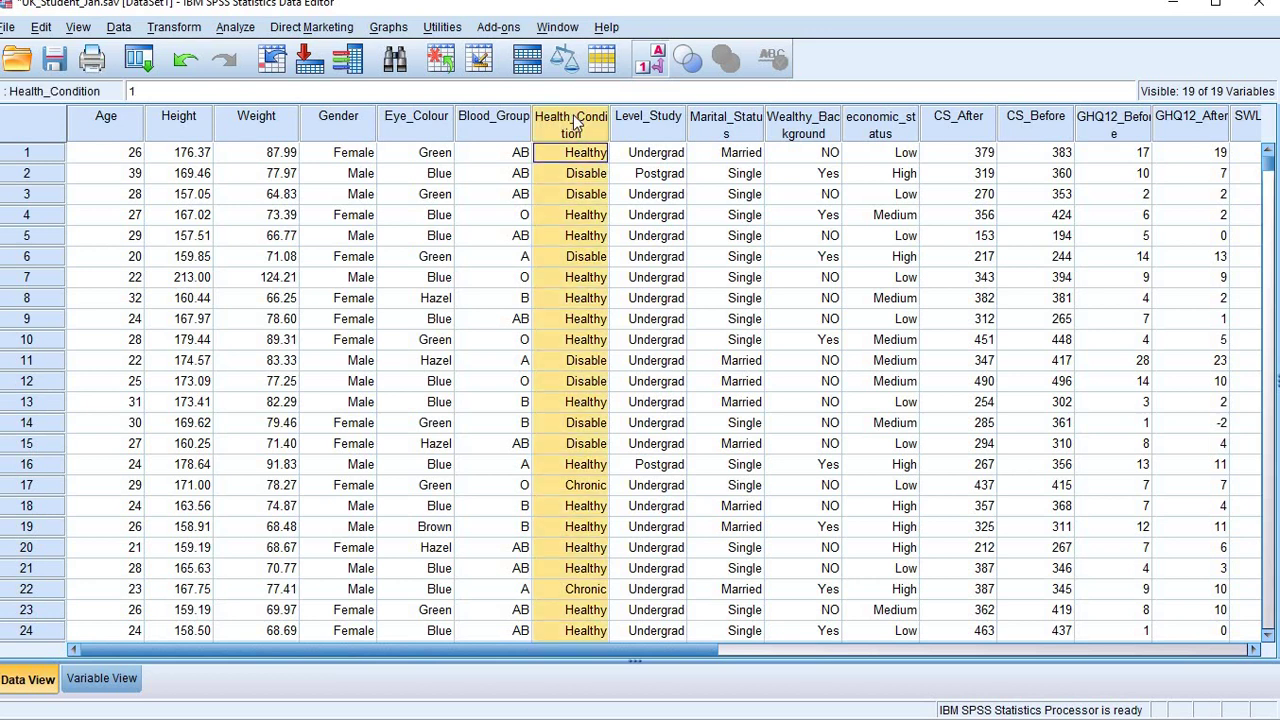
click(492, 118)
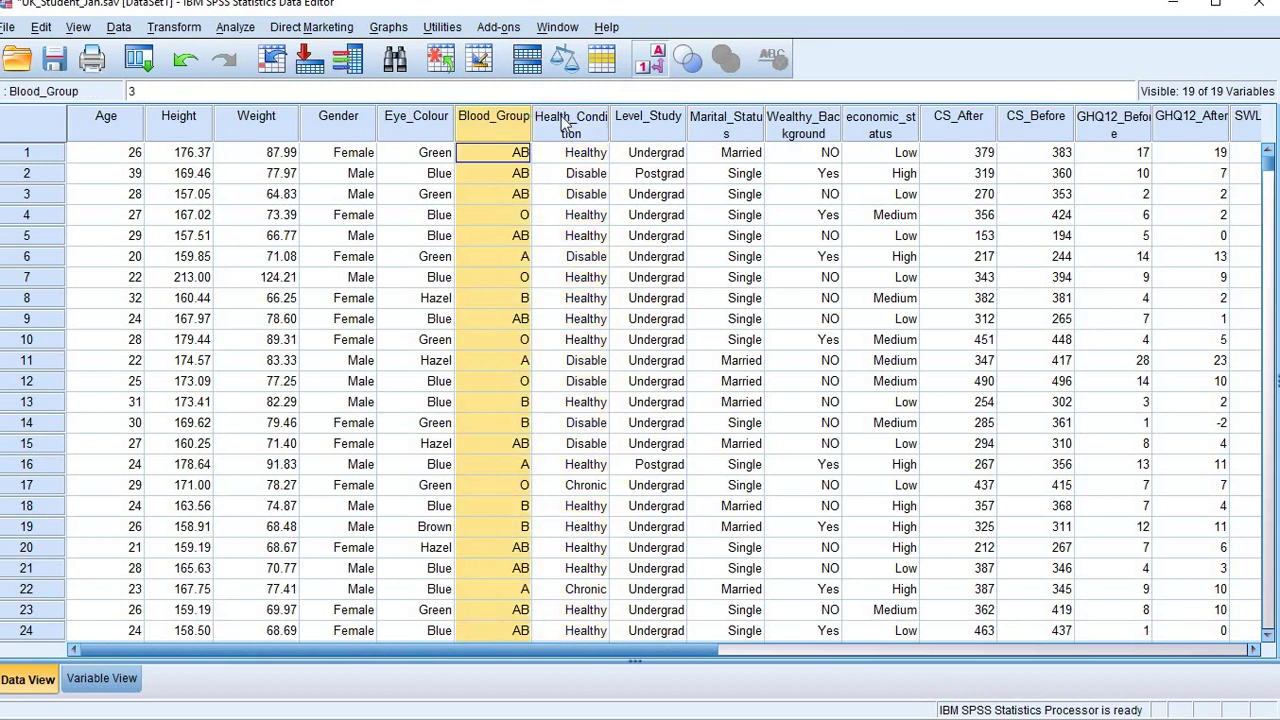
click(573, 116)
click(526, 120)
click(578, 157)
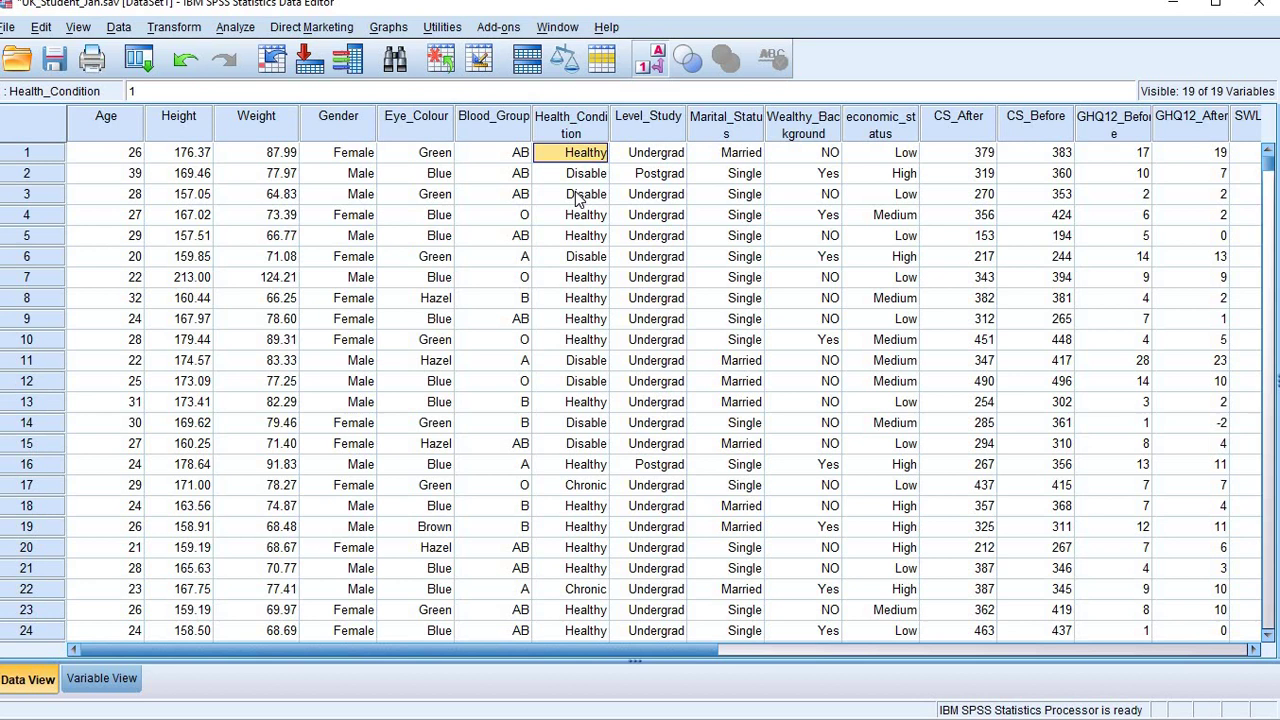
click(520, 215)
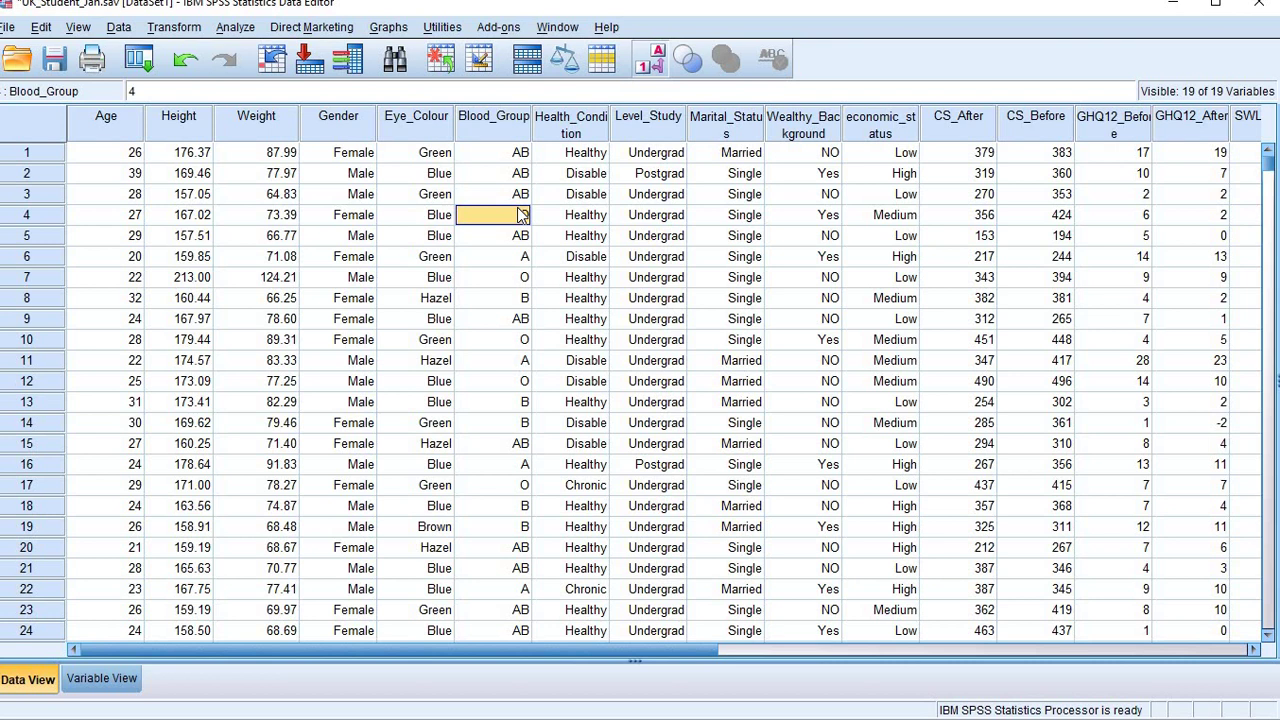
Start a Crosstabs analysis with Health_Condition as the row variable
click(237, 30)
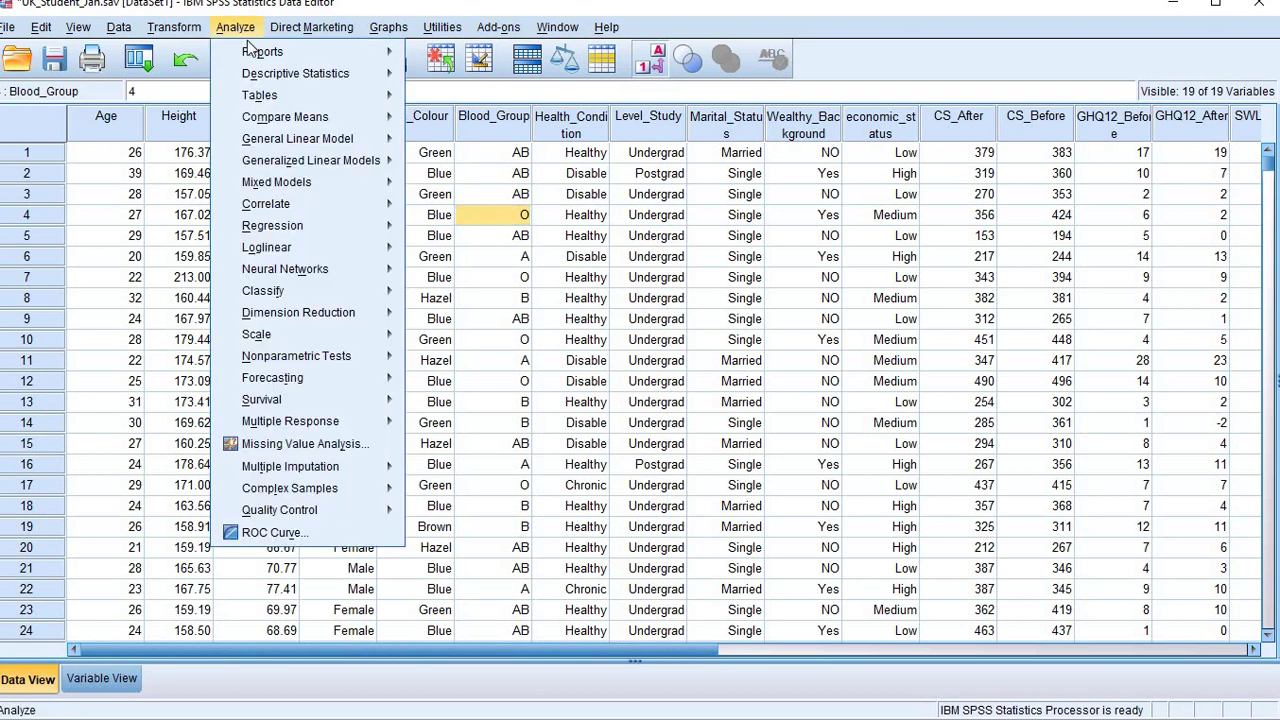
mouse_move(284, 72)
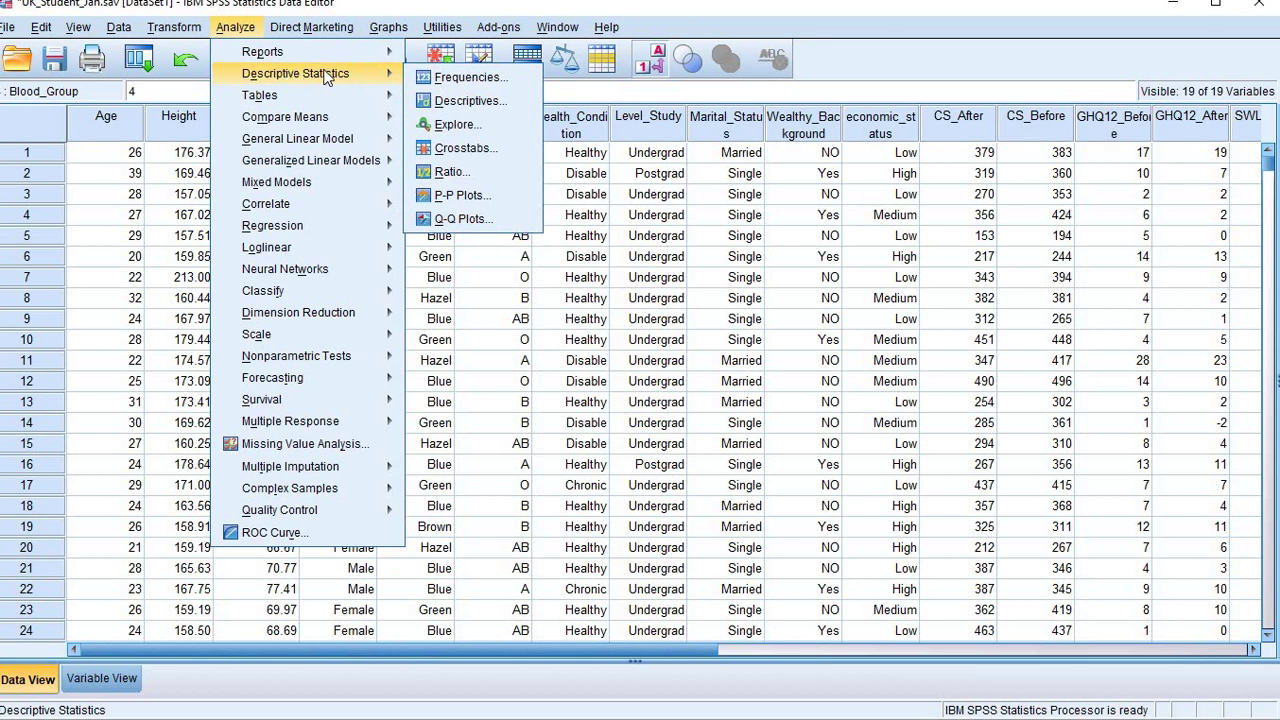
click(507, 161)
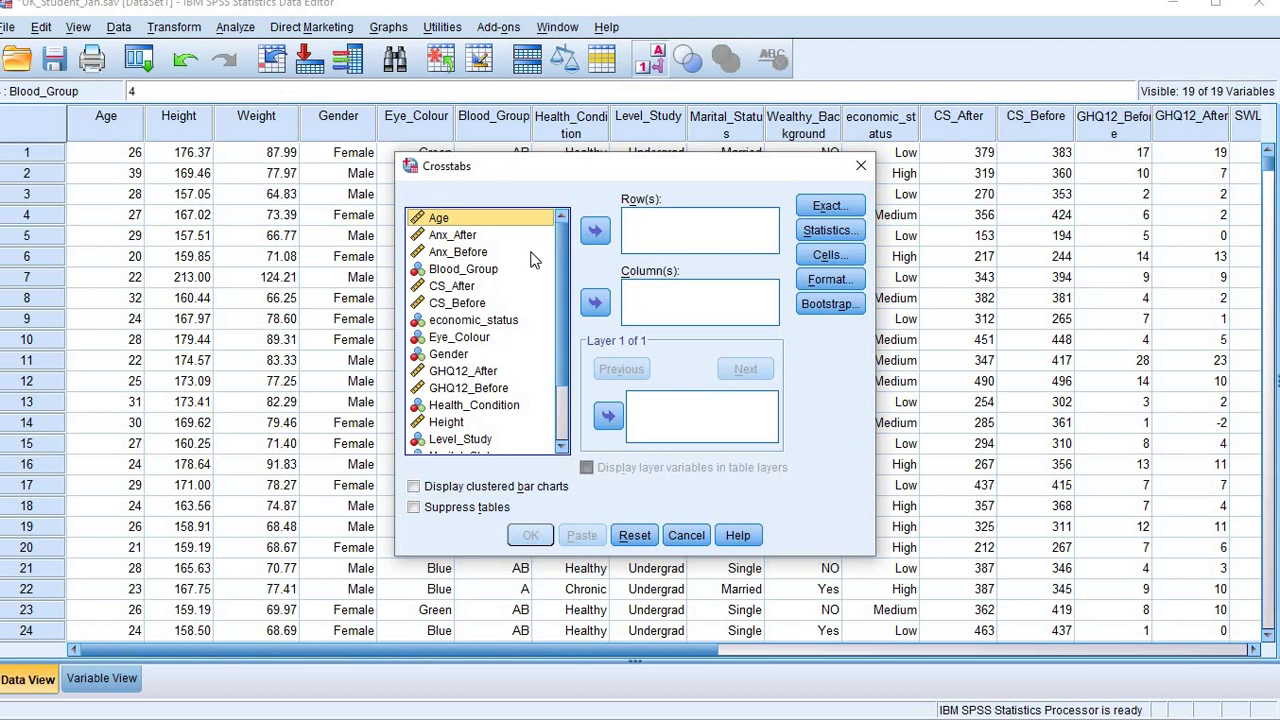
scroll(505, 295, down, 1)
scroll(502, 287, down, 1)
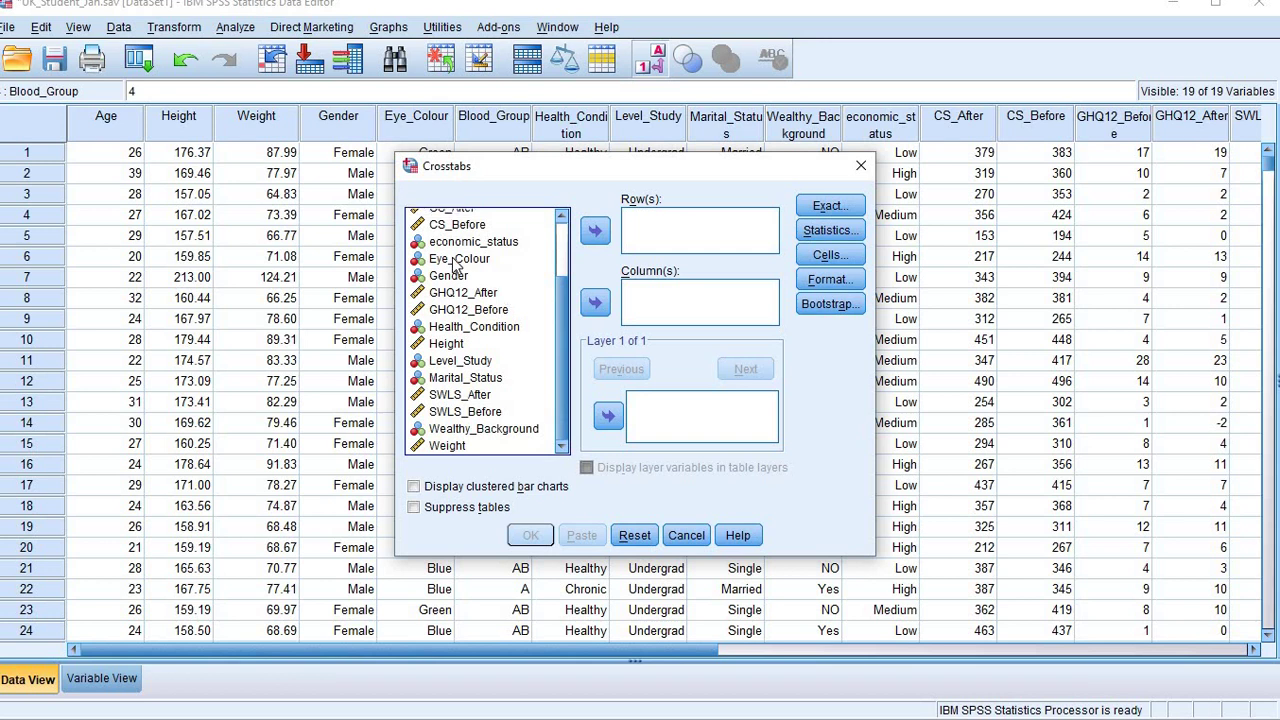
key(Home)
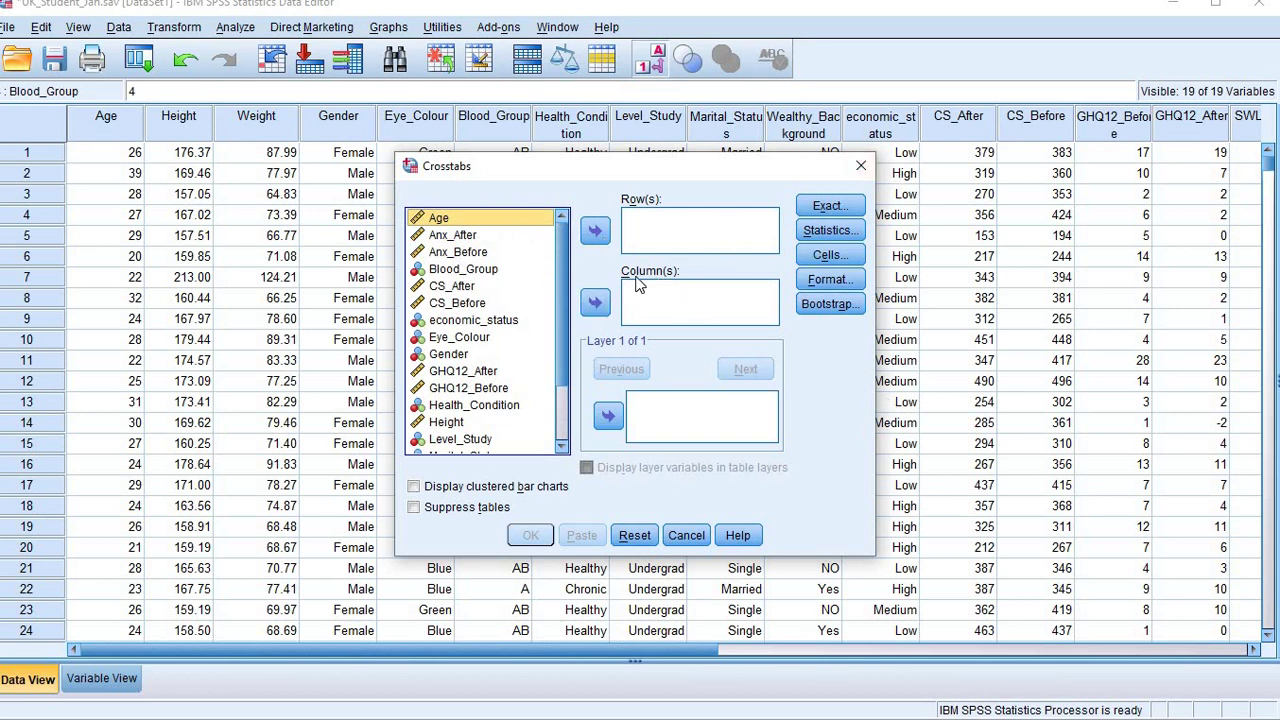
drag(500, 290, 500, 290)
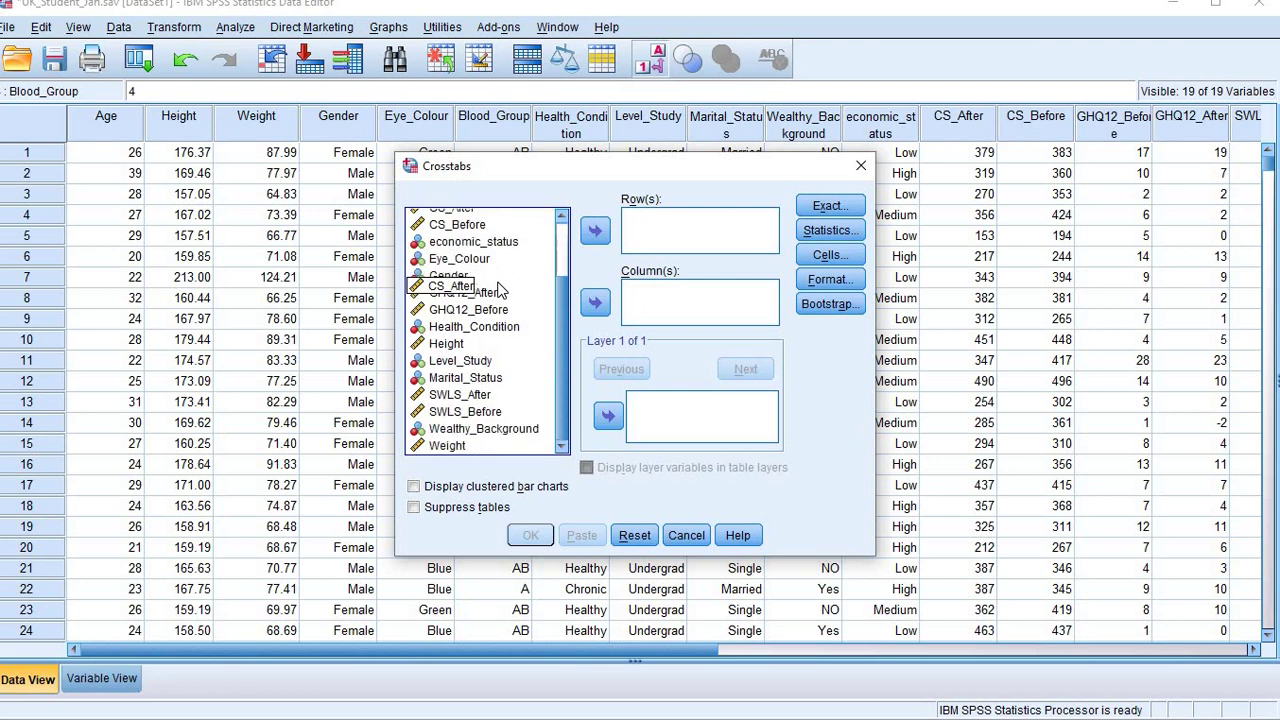
drag(500, 290, 500, 290)
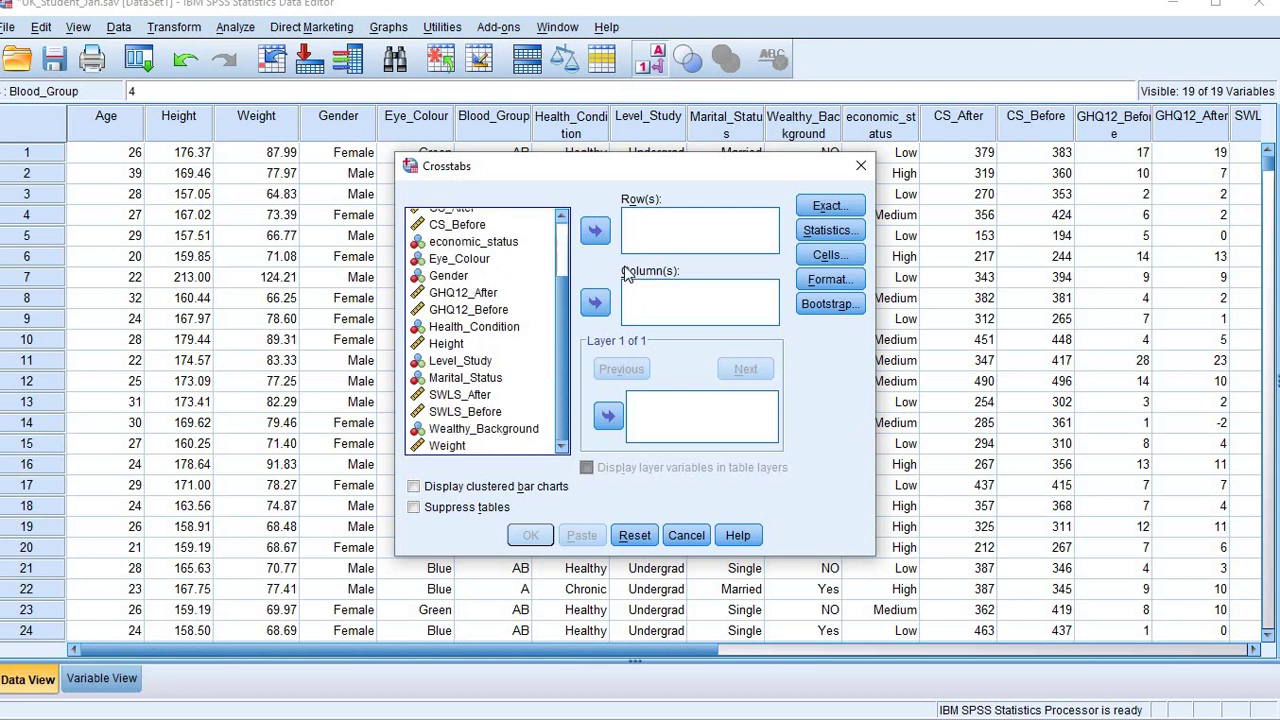
scroll(480, 313, down, 2)
click(499, 430)
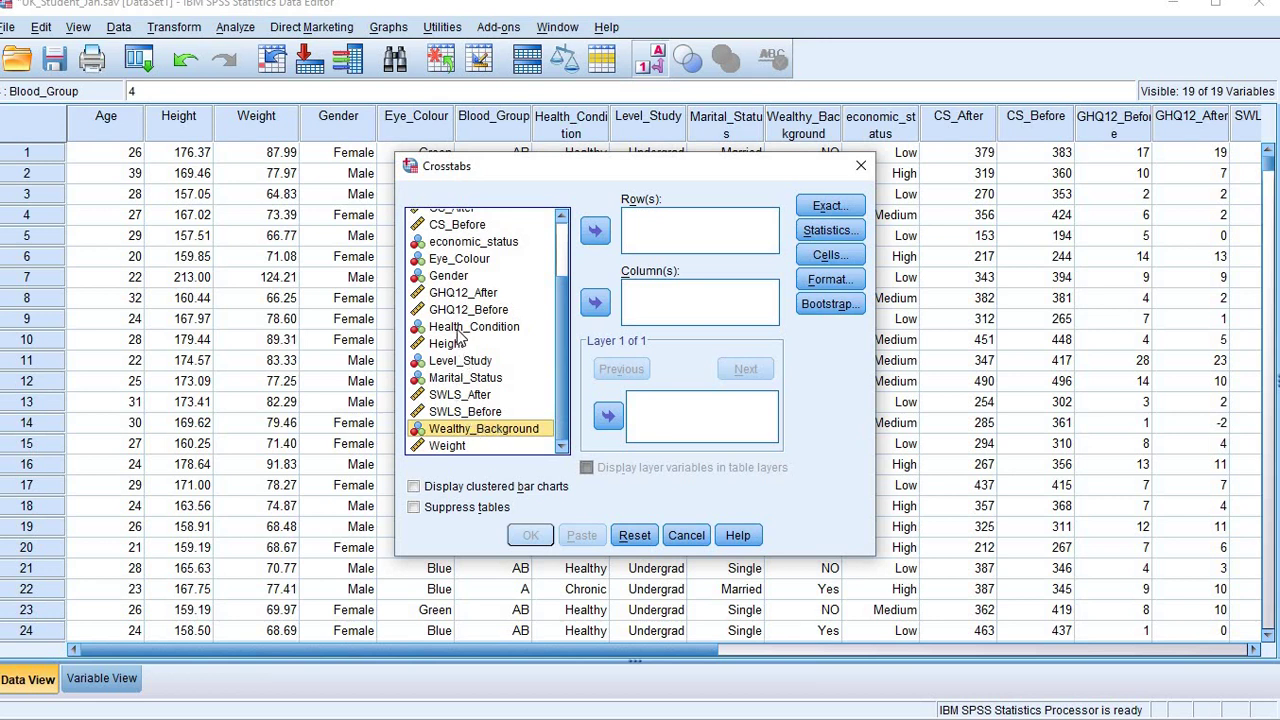
click(460, 328)
click(595, 231)
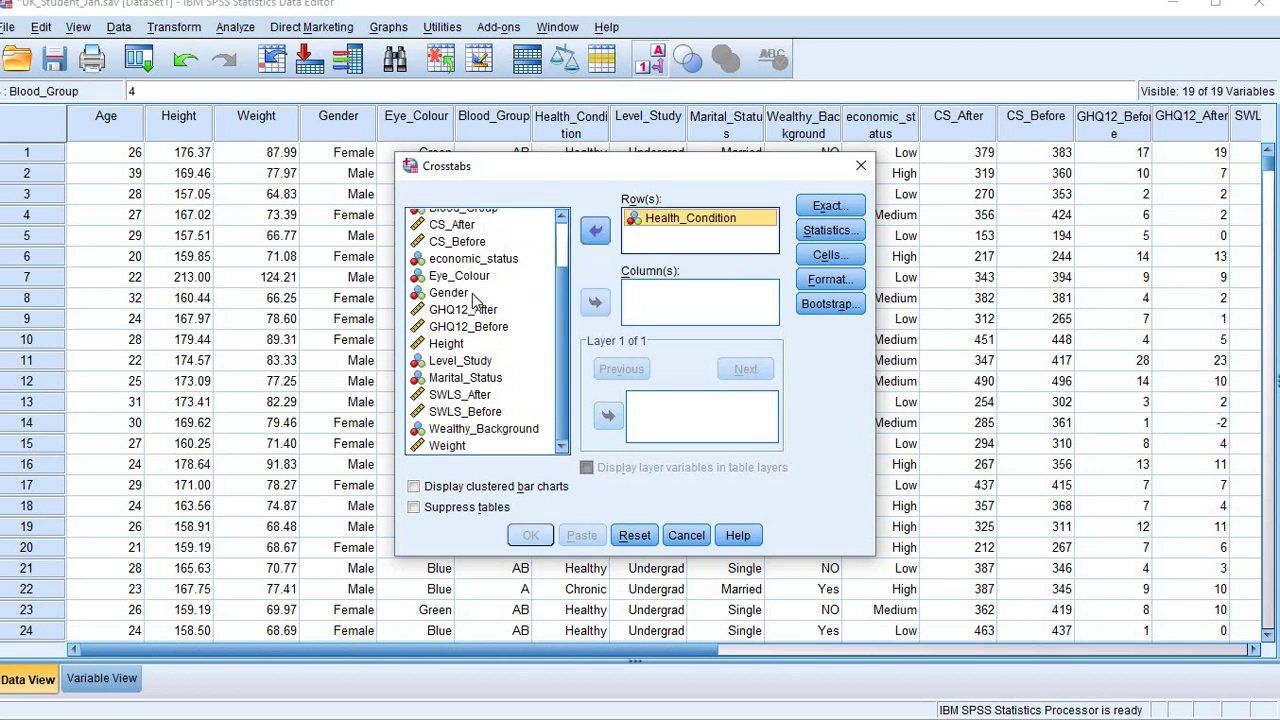
Add Blood_Group as the column variable of the crosstab
scroll(472, 300, up, 2)
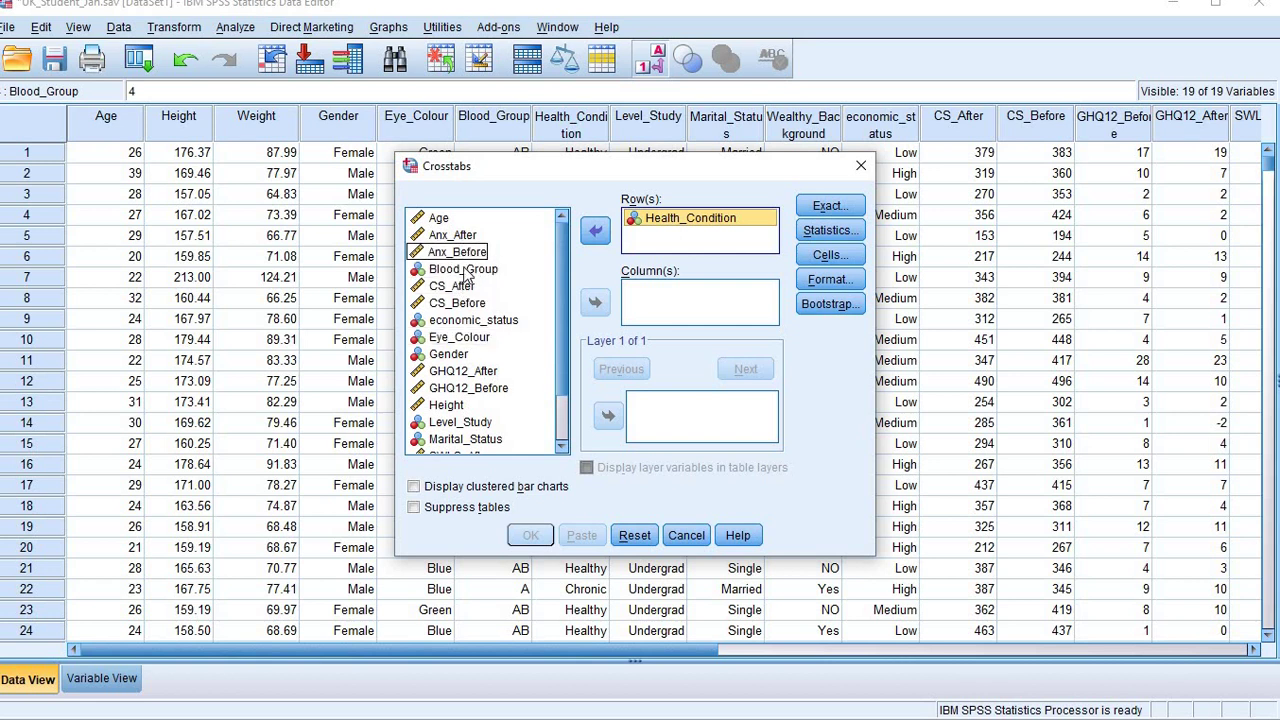
scroll(470, 383, down, 2)
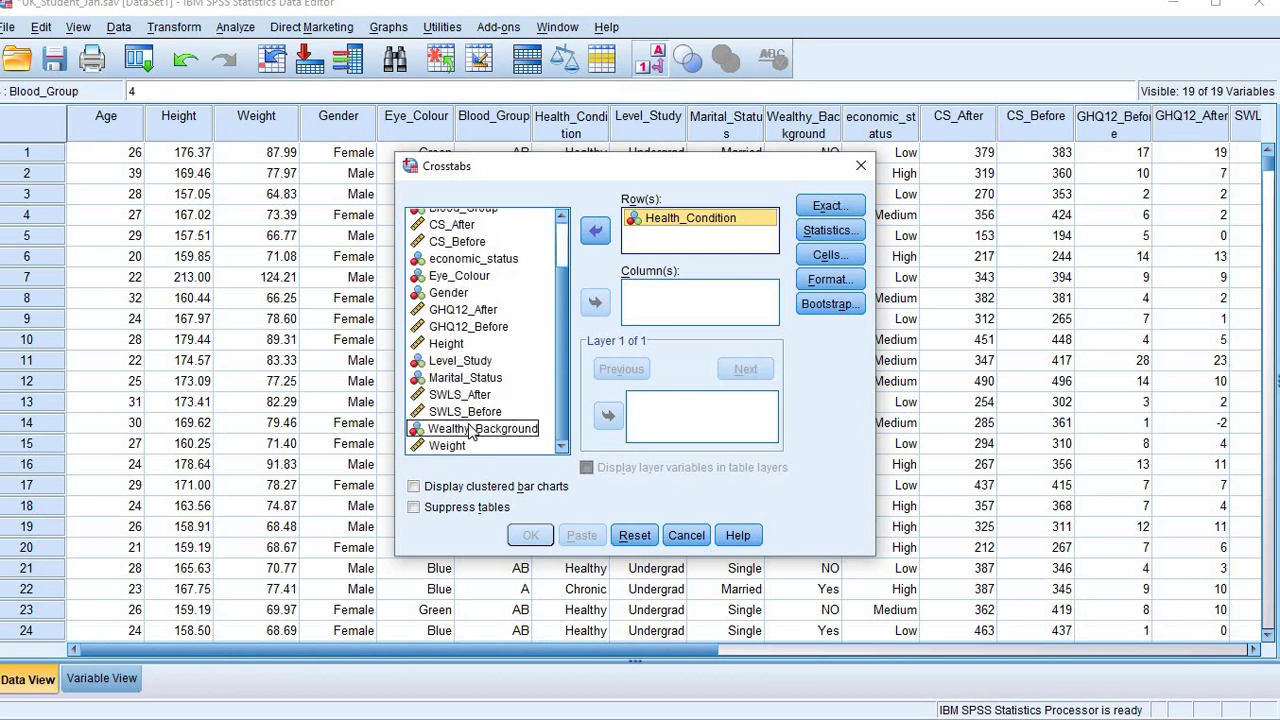
scroll(474, 435, up, 2)
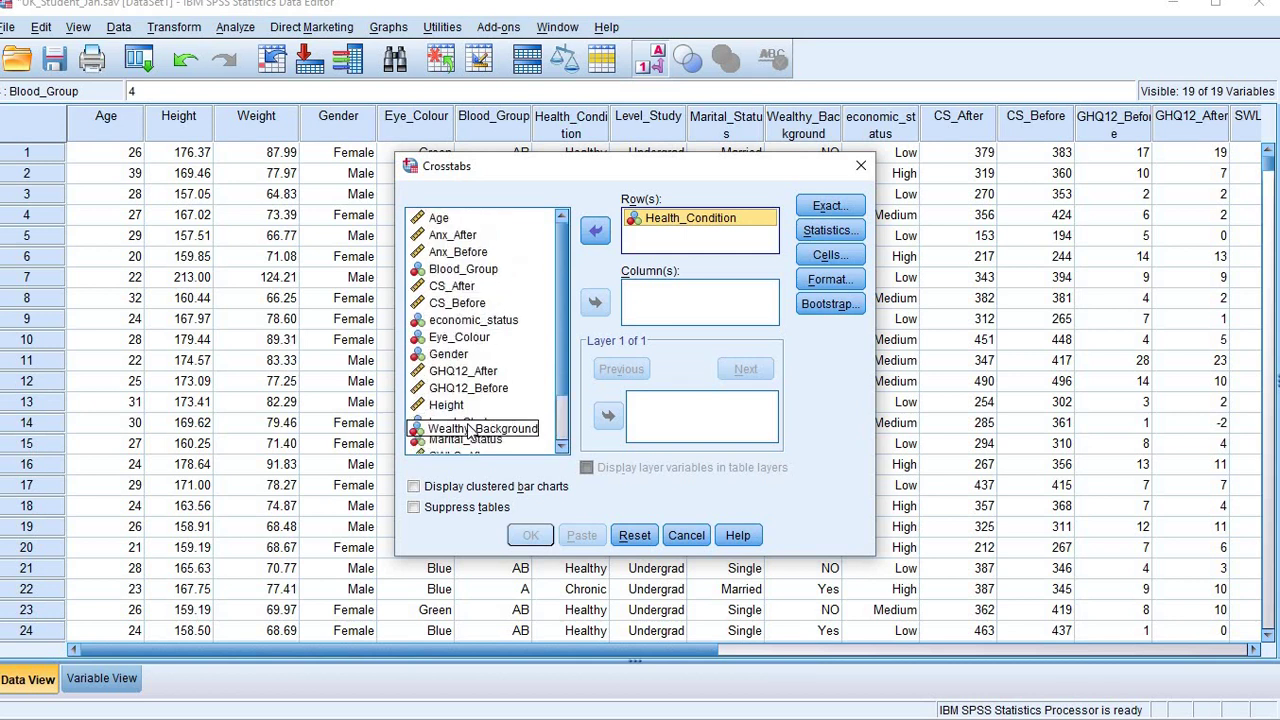
click(463, 269)
click(592, 306)
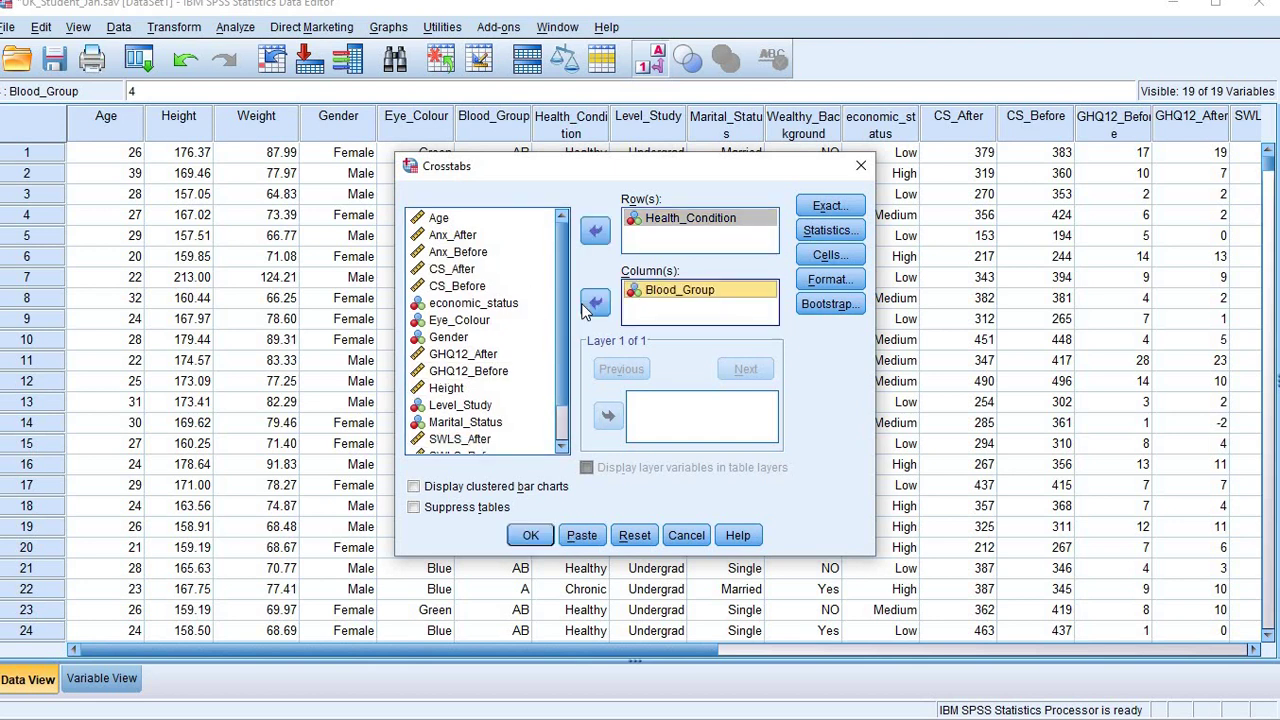
Request the Chi-square statistic for the crosstab, keeping the exact test at Asymptotic only and the cell display at observed counts
click(830, 206)
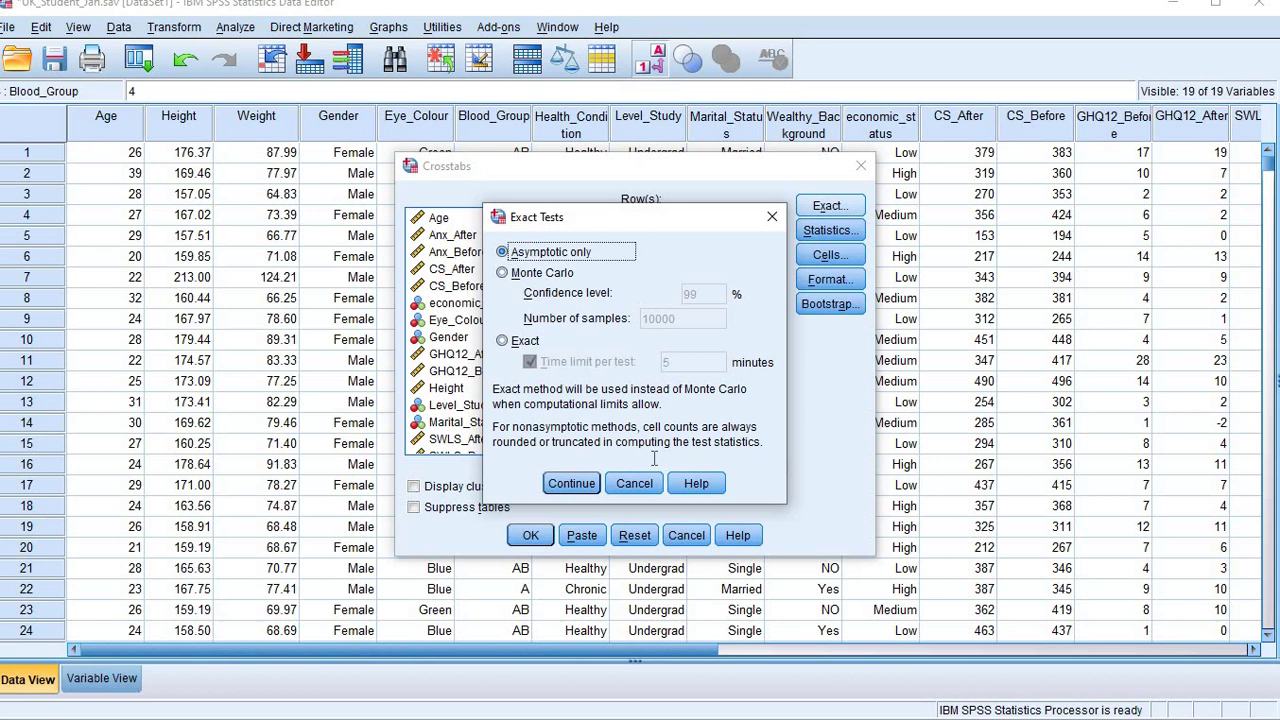
click(571, 483)
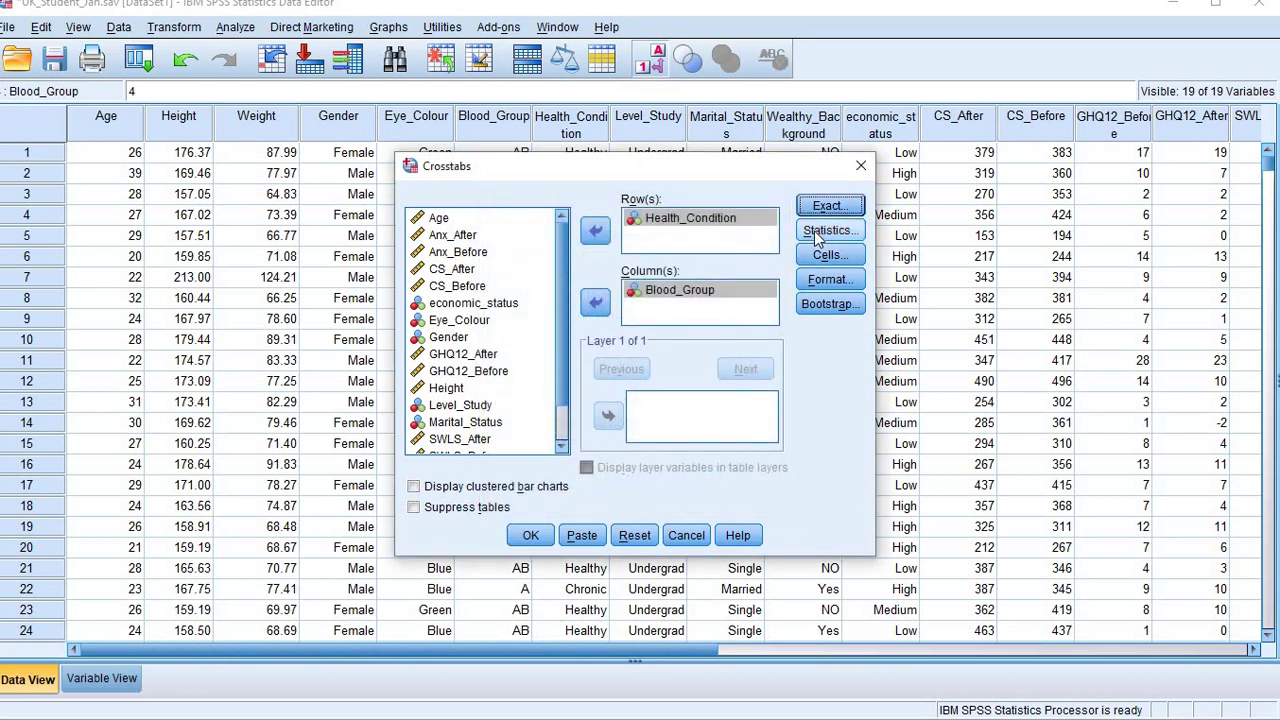
click(814, 231)
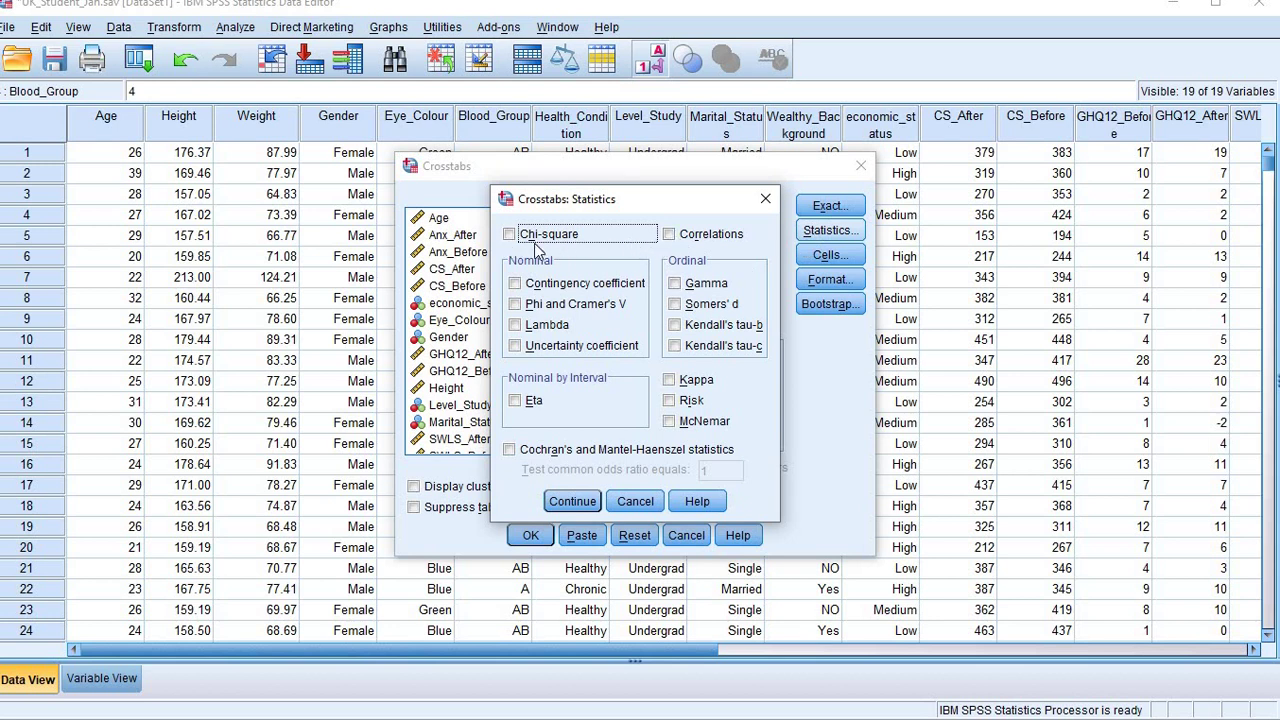
click(509, 235)
click(569, 506)
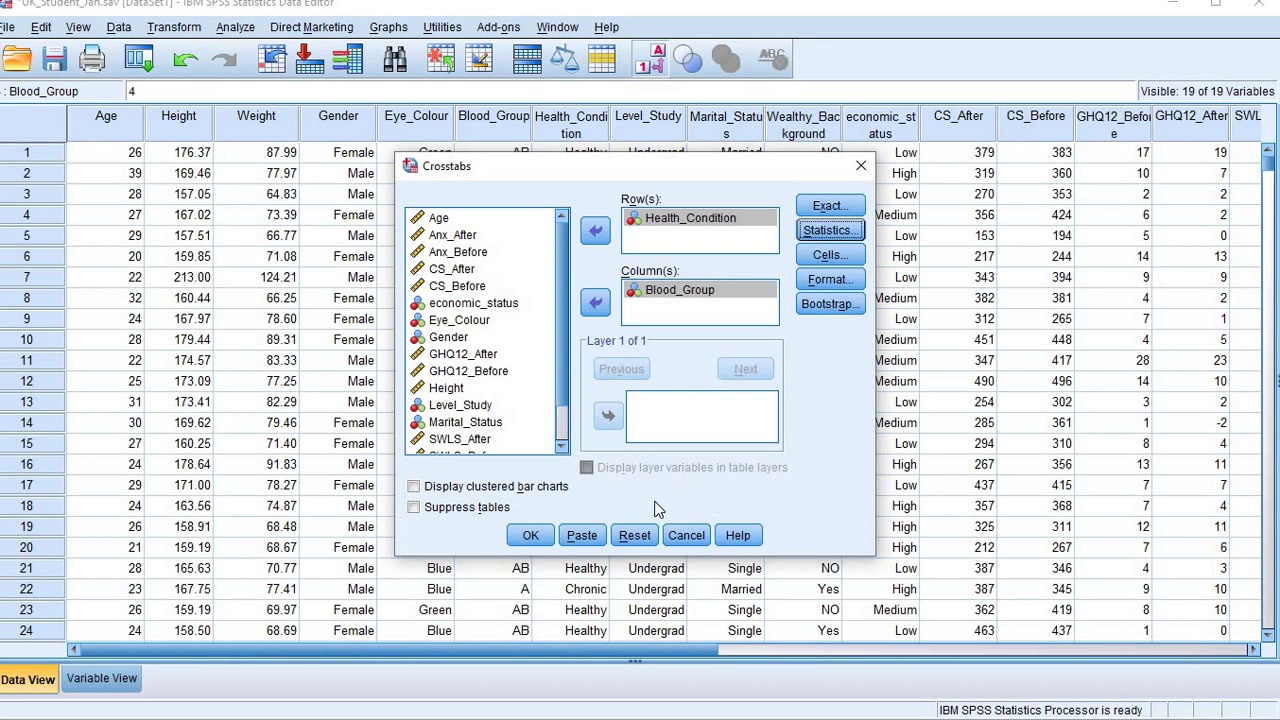
click(830, 254)
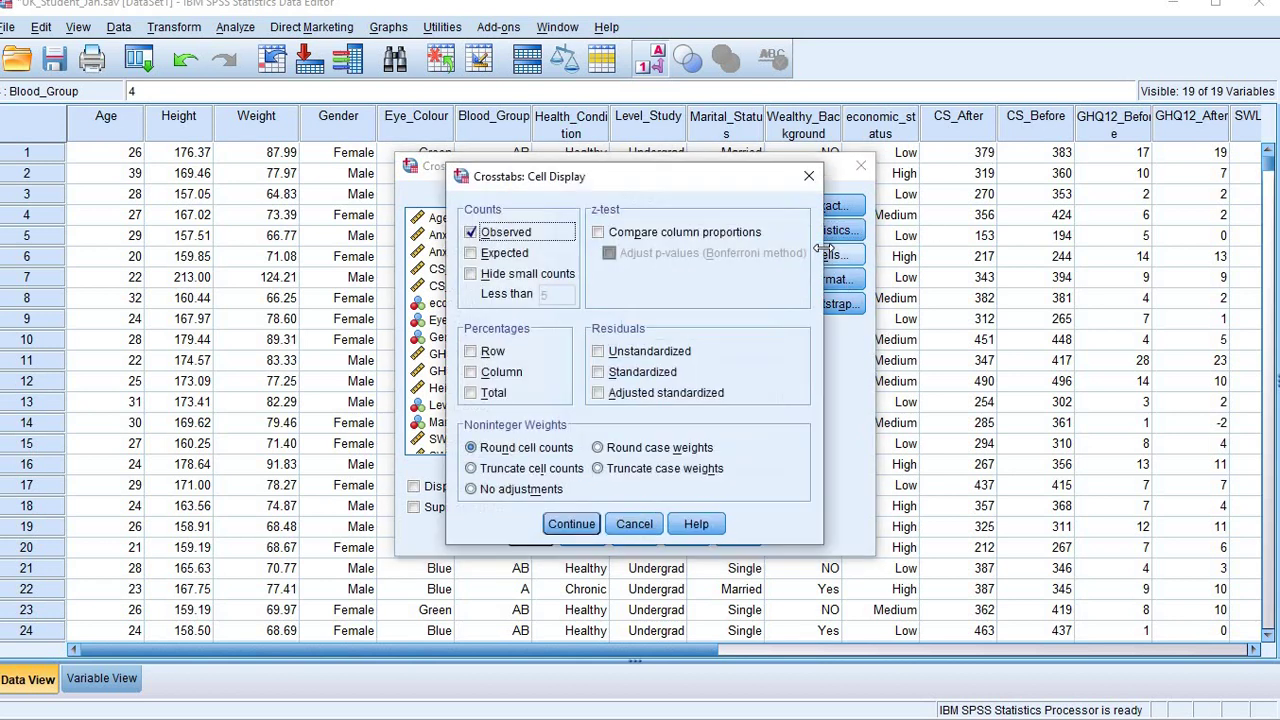
click(810, 178)
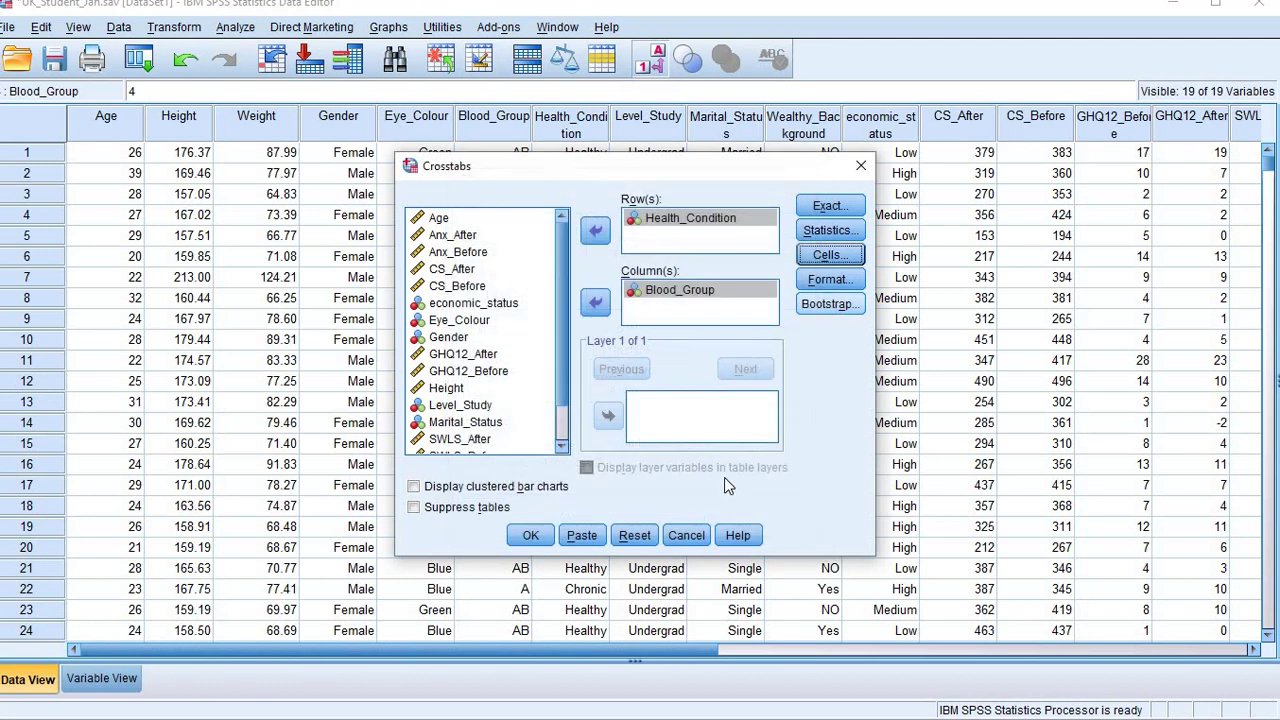
Run the crosstab and review the case processing summary and the Health_Condition by Blood_Group counts in the maximised output
click(530, 537)
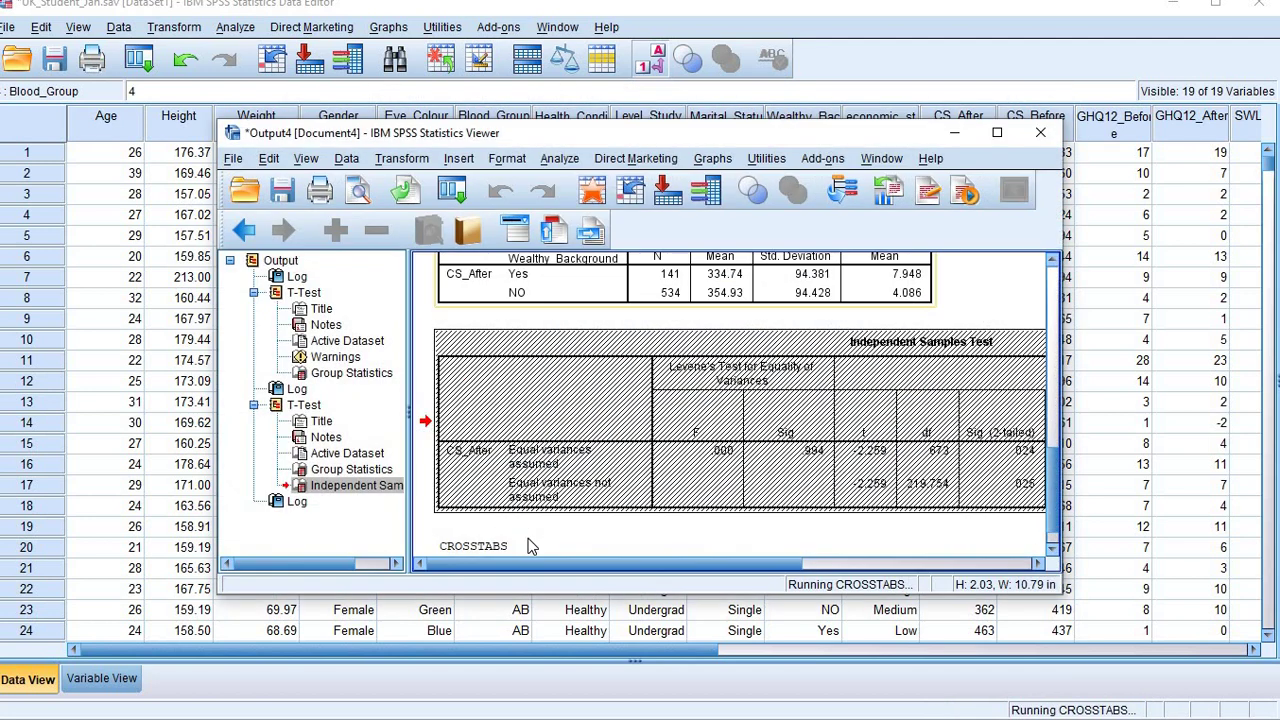
click(997, 133)
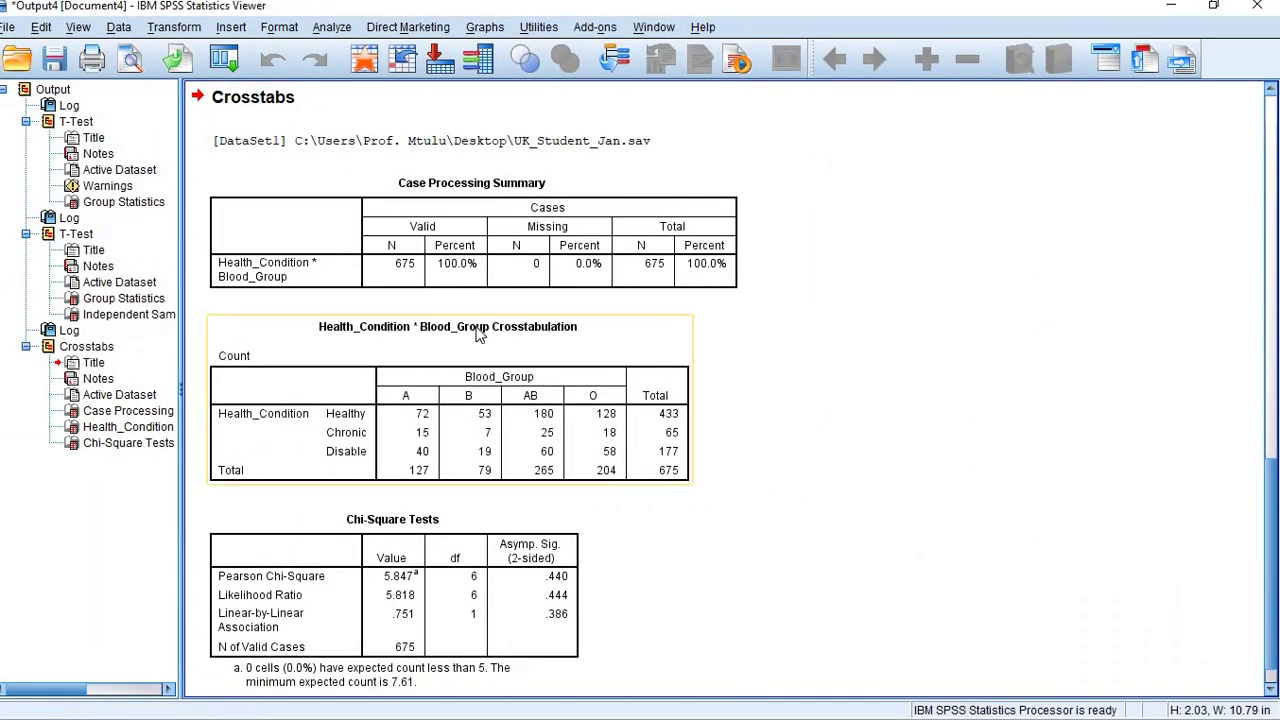
click(492, 266)
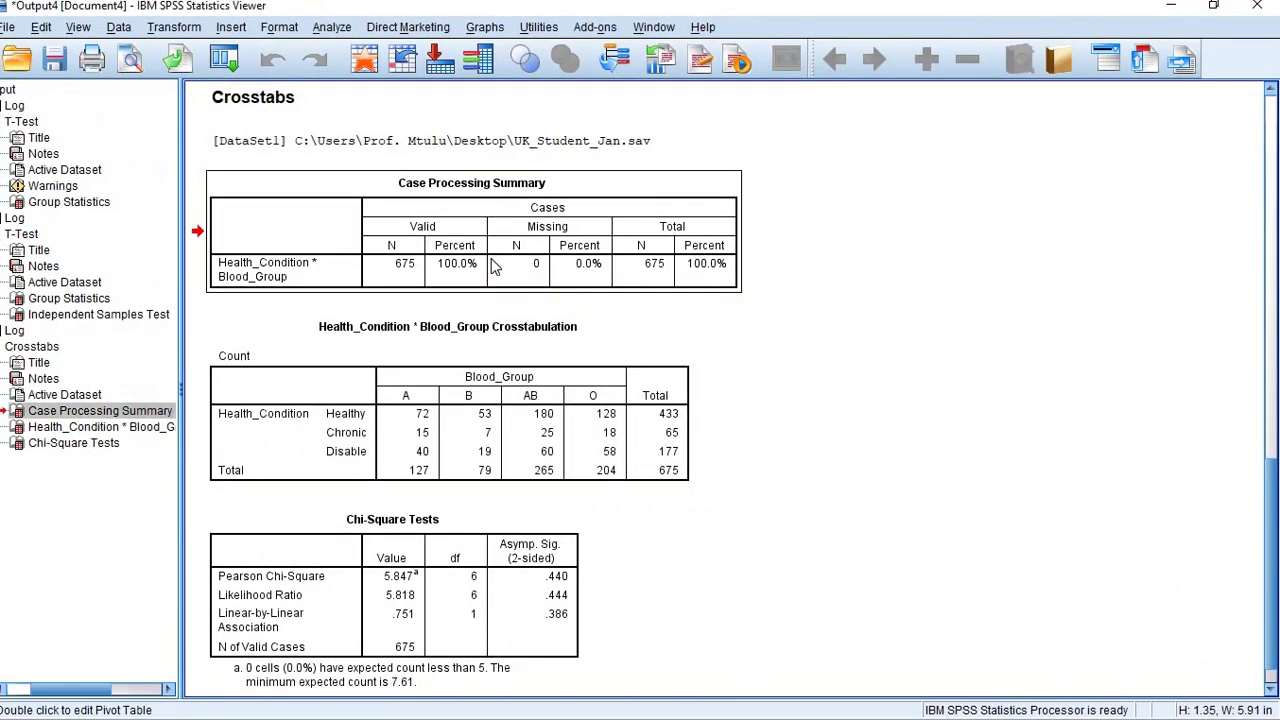
click(496, 424)
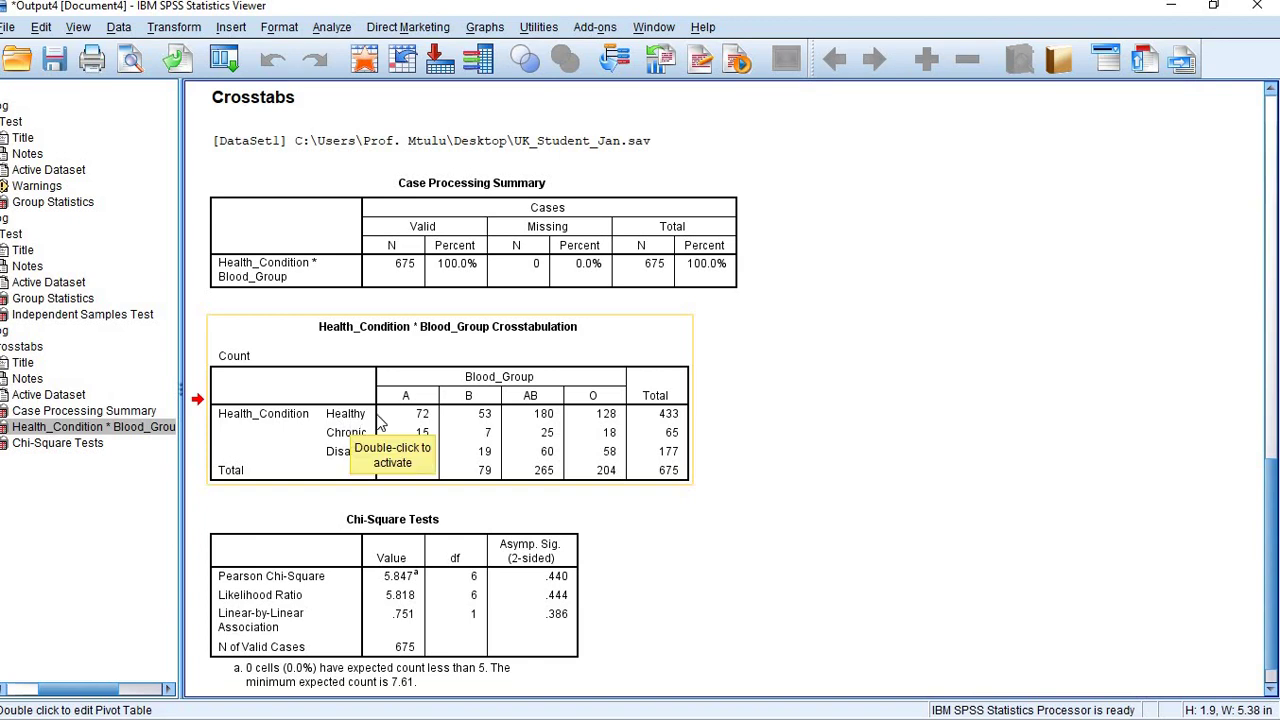
double_click(427, 420)
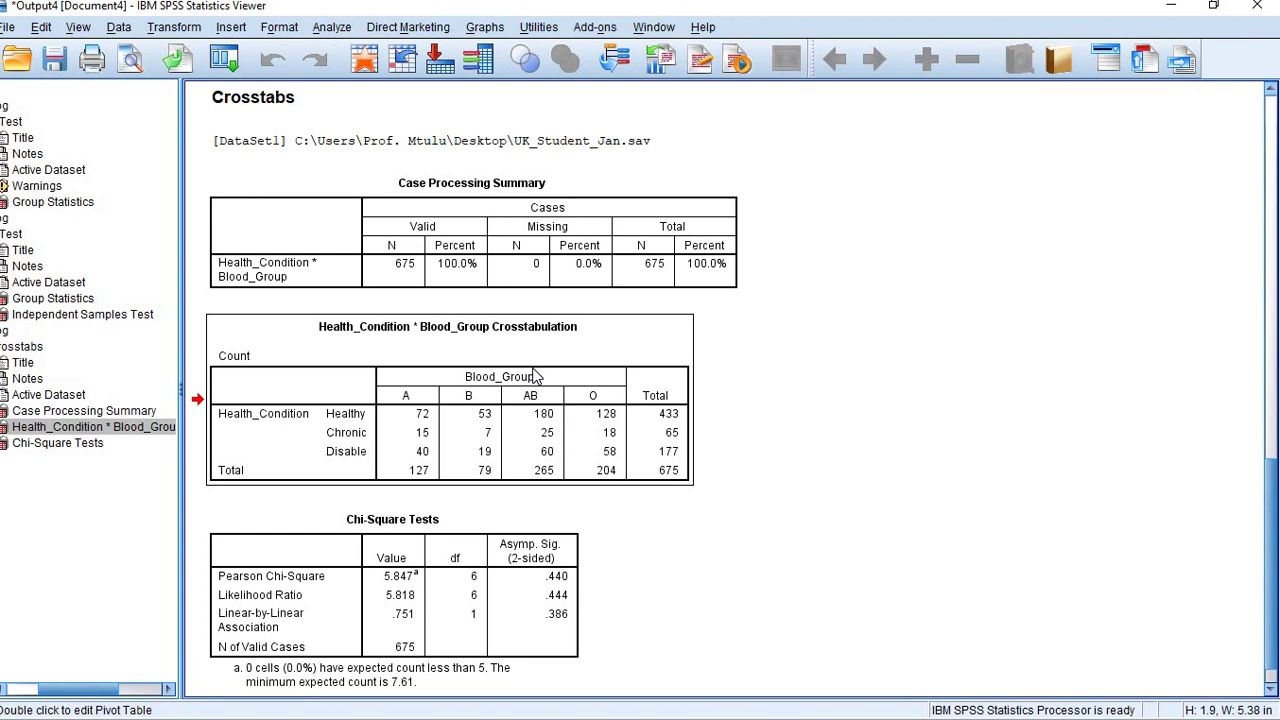
Examine the Chi-Square Tests table, focusing on the Pearson Chi-Square value, its degrees of freedom and its significance
scroll(533, 514, down, 1)
click(478, 540)
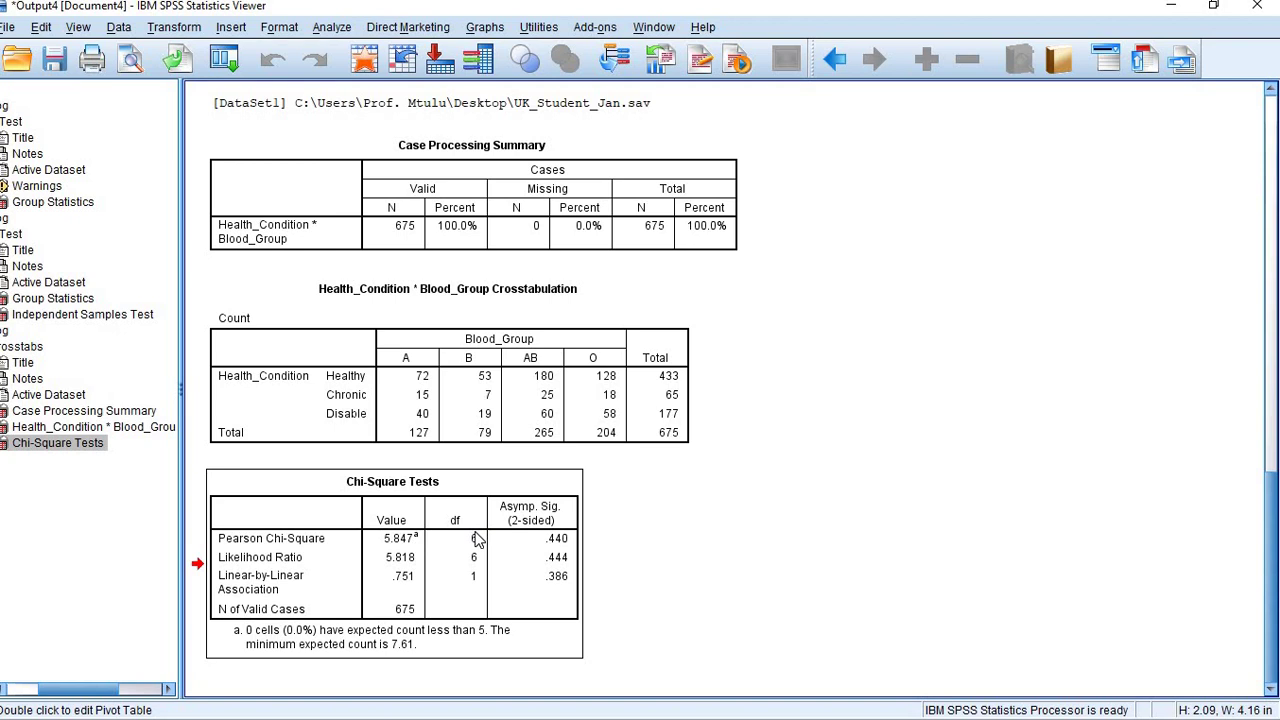
click(416, 594)
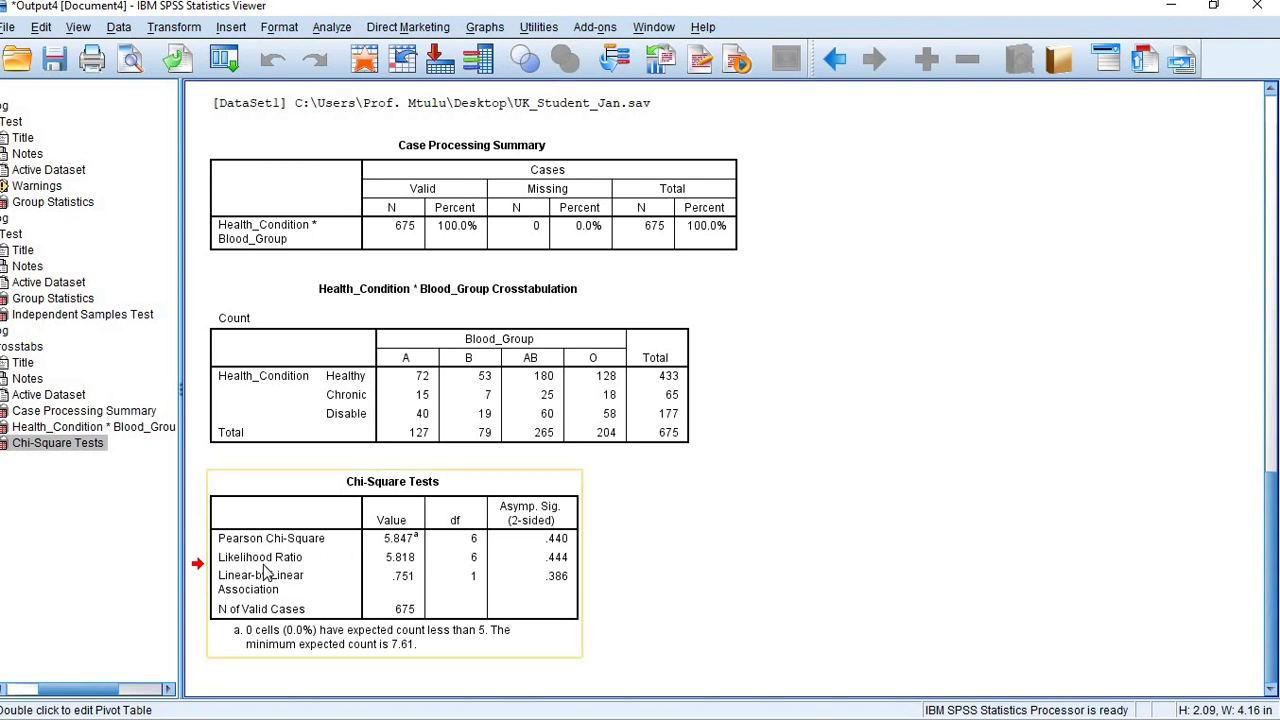
click(600, 553)
click(397, 596)
click(237, 542)
click(269, 540)
click(398, 547)
click(480, 541)
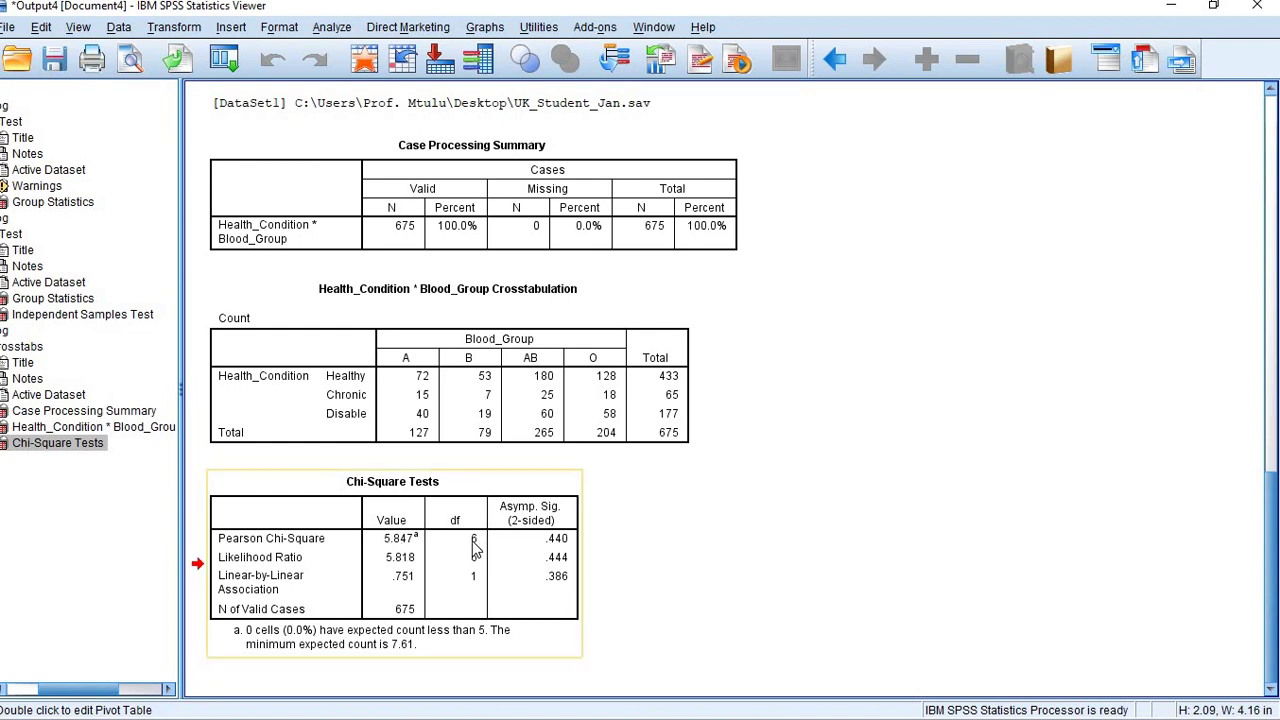
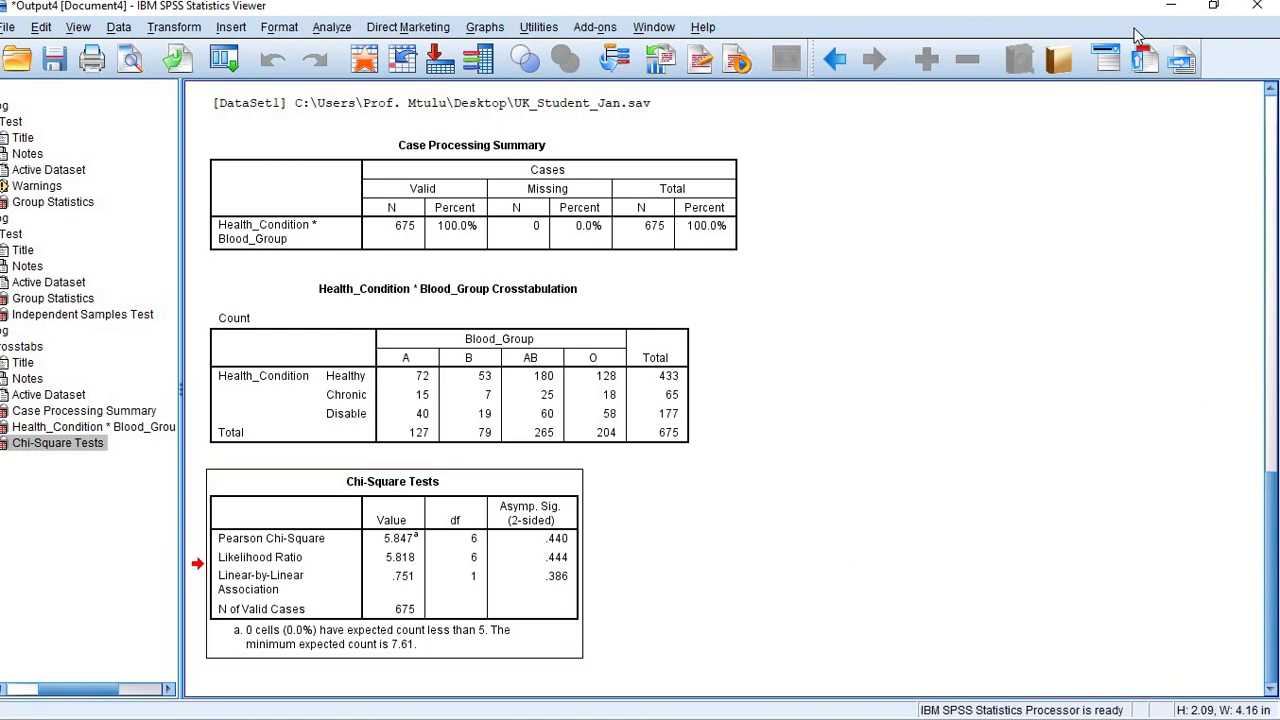
Return to the UK_Student_Jan.sav case data and compare the CS_After and CS_Before columns
click(1170, 5)
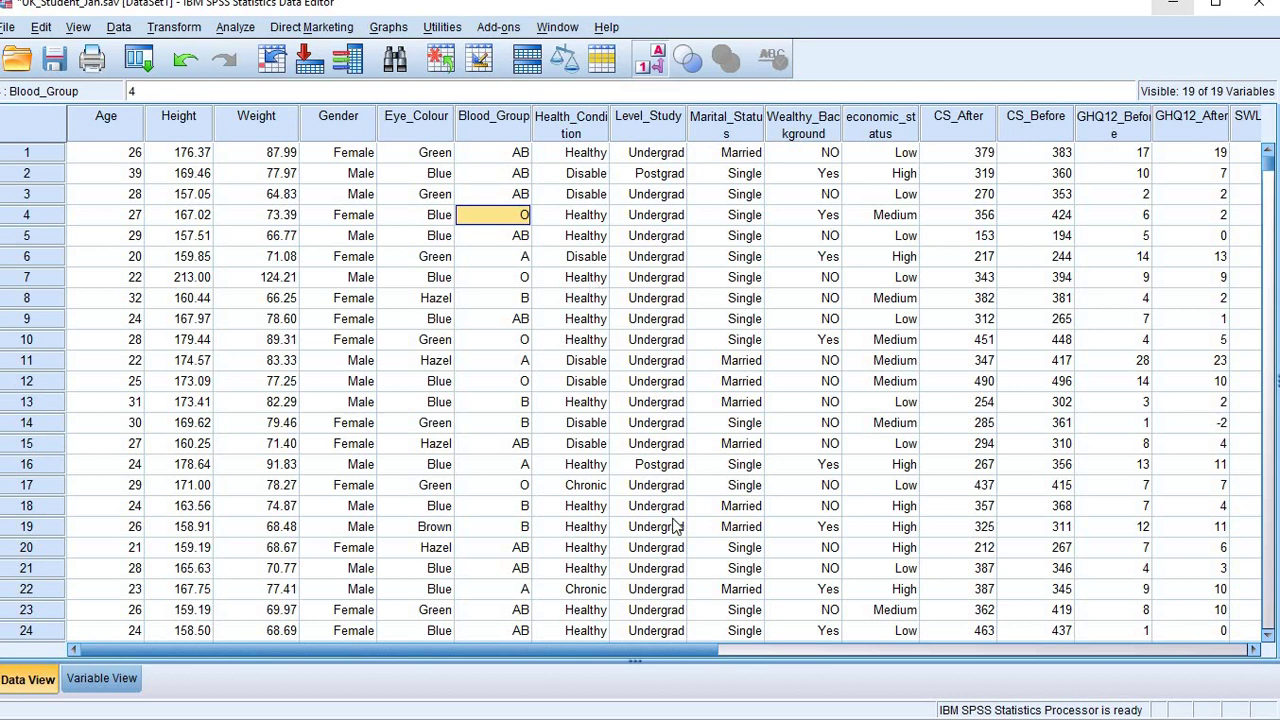
click(958, 120)
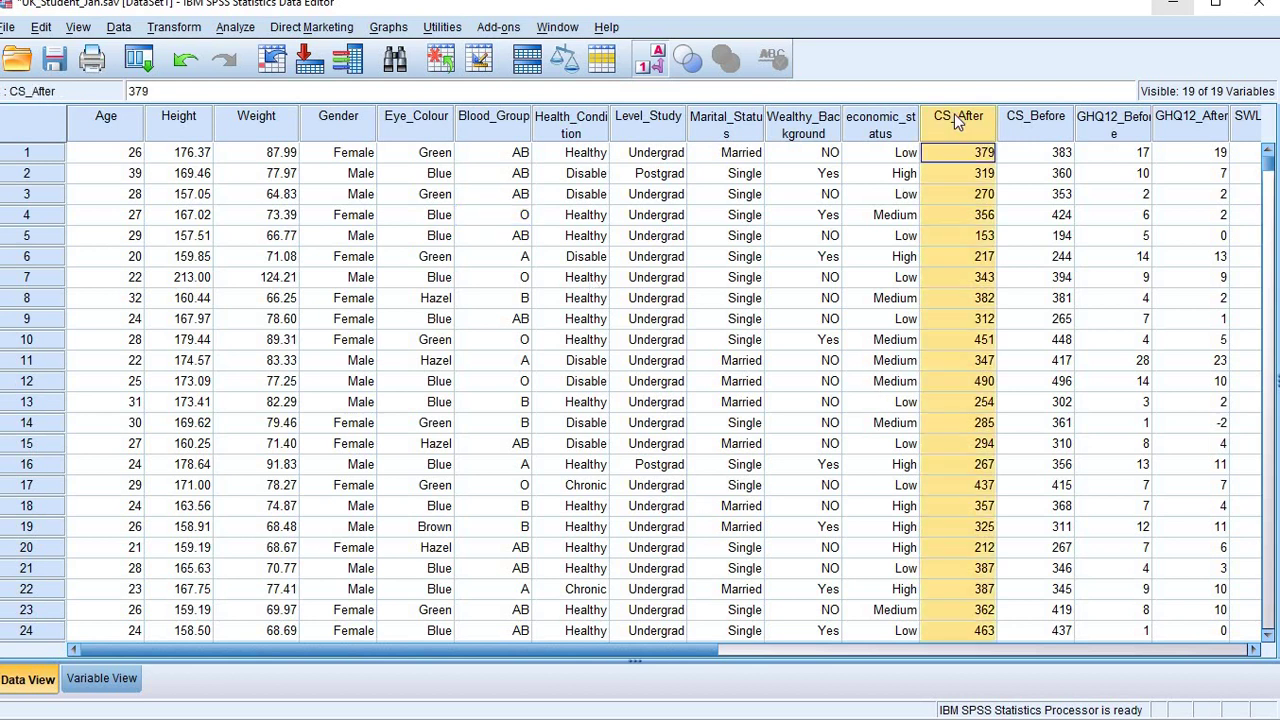
click(1058, 124)
click(951, 128)
click(1024, 120)
click(938, 121)
click(1012, 120)
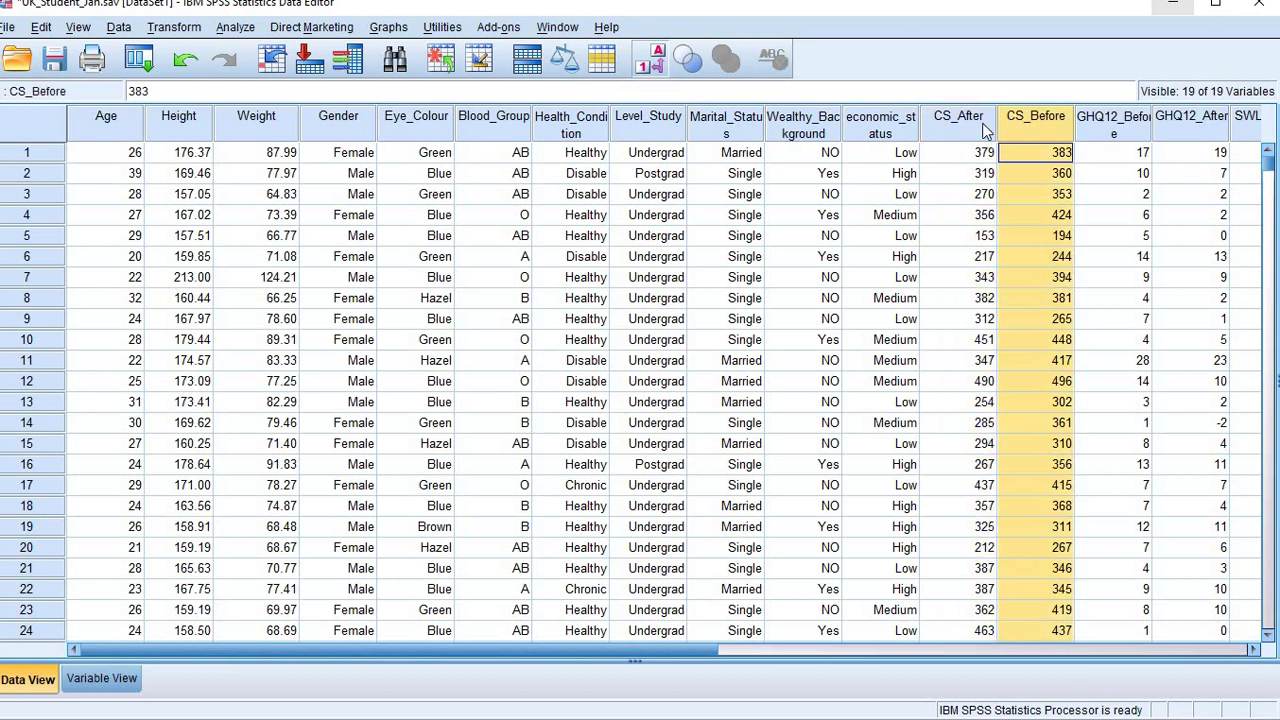
click(985, 125)
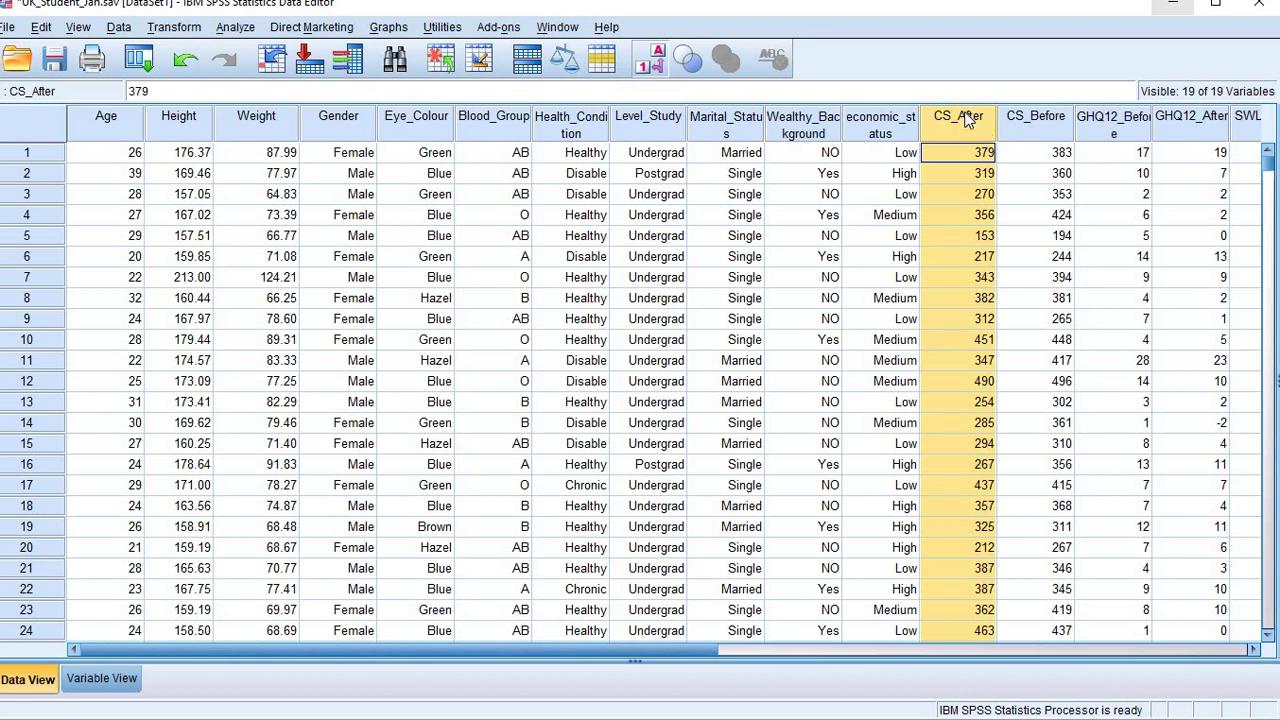
click(1029, 128)
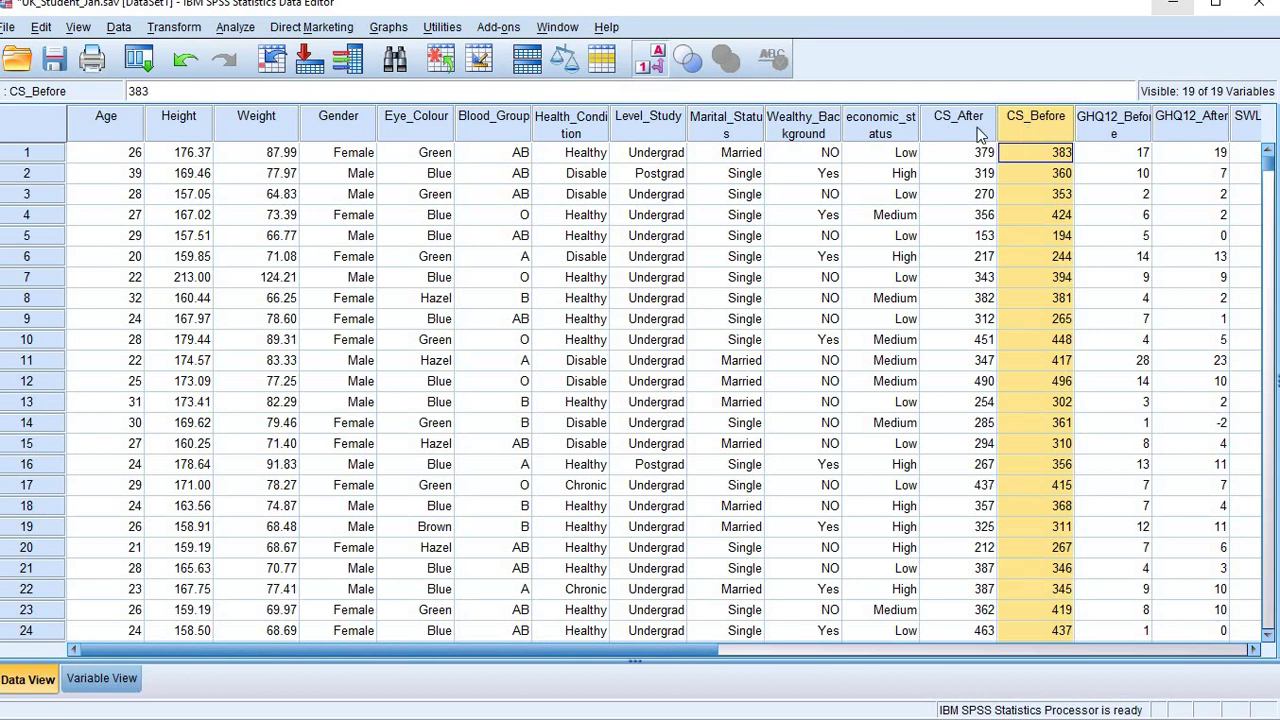
click(980, 130)
click(1052, 131)
click(965, 139)
click(1019, 118)
click(969, 134)
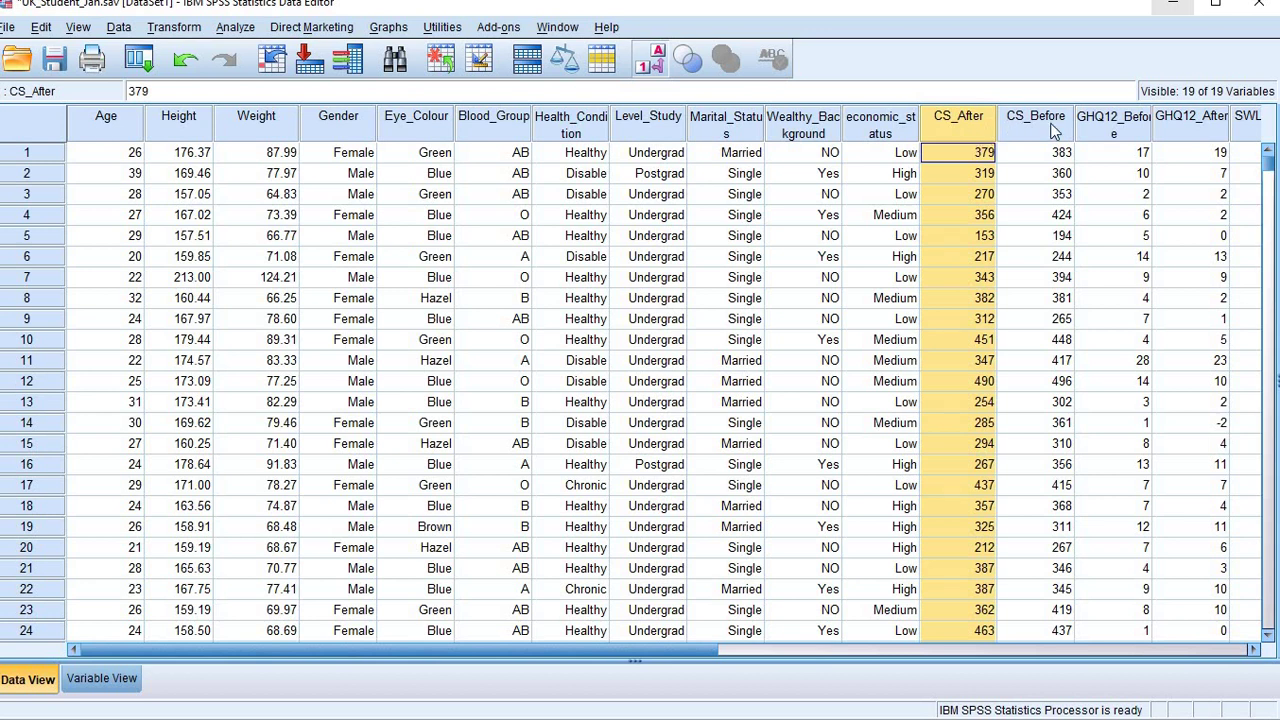
click(1056, 121)
click(968, 131)
click(1010, 132)
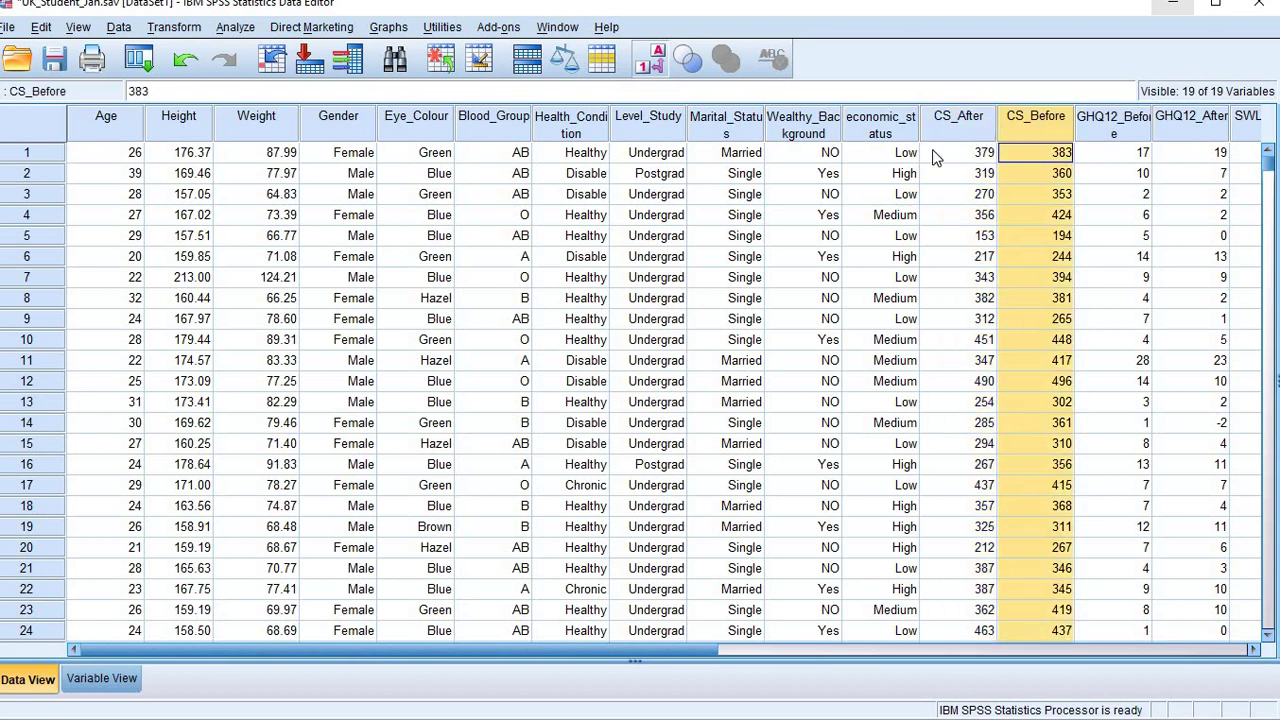
key(Left)
click(1013, 134)
click(942, 136)
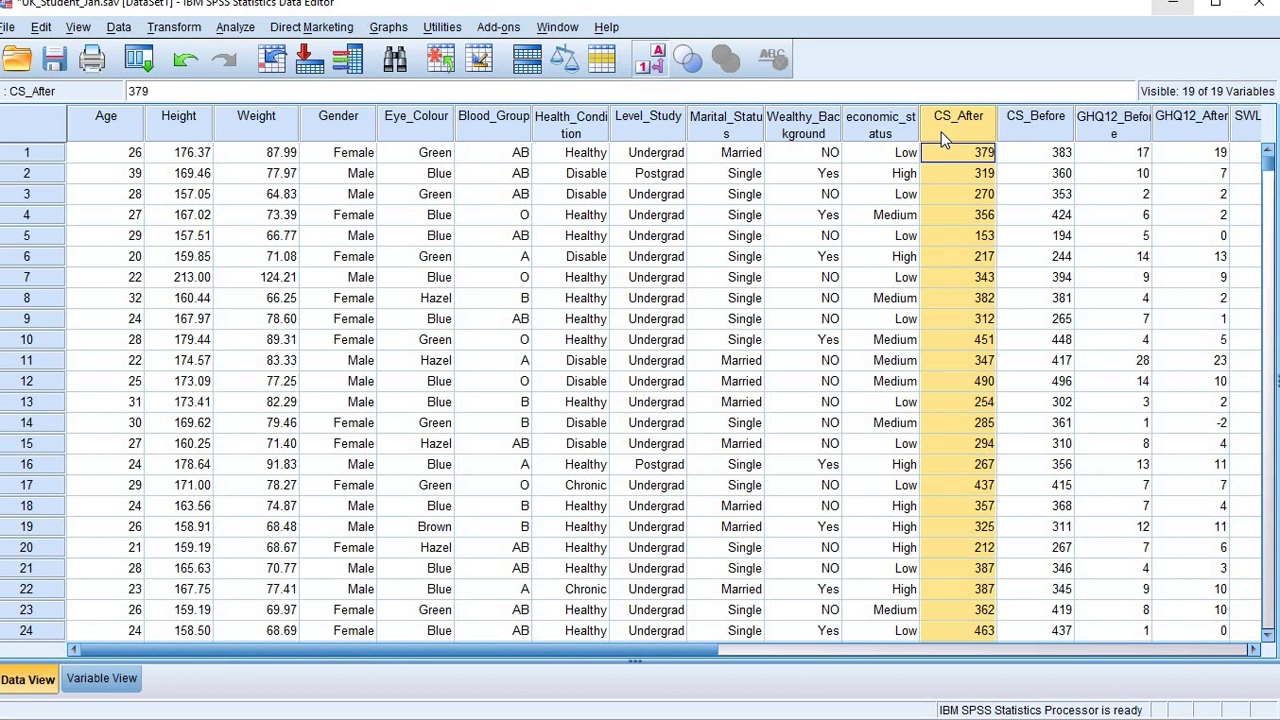
click(1036, 120)
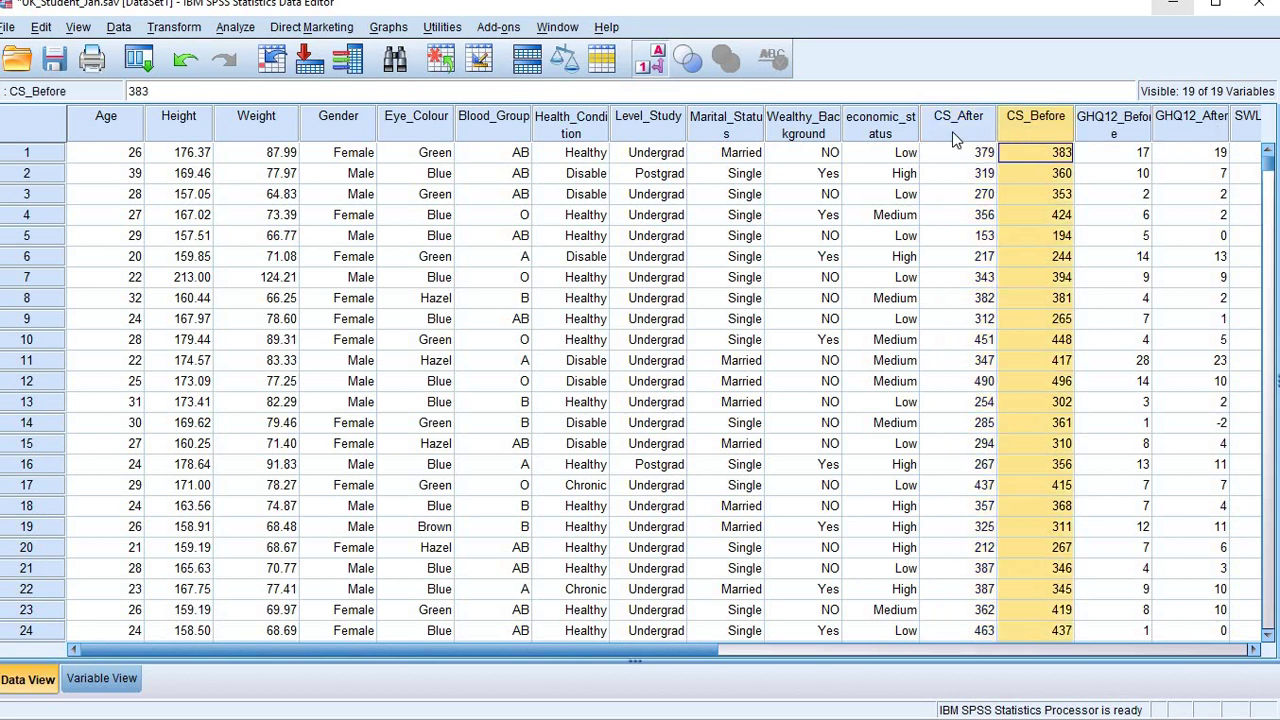
click(937, 114)
click(1016, 120)
click(955, 116)
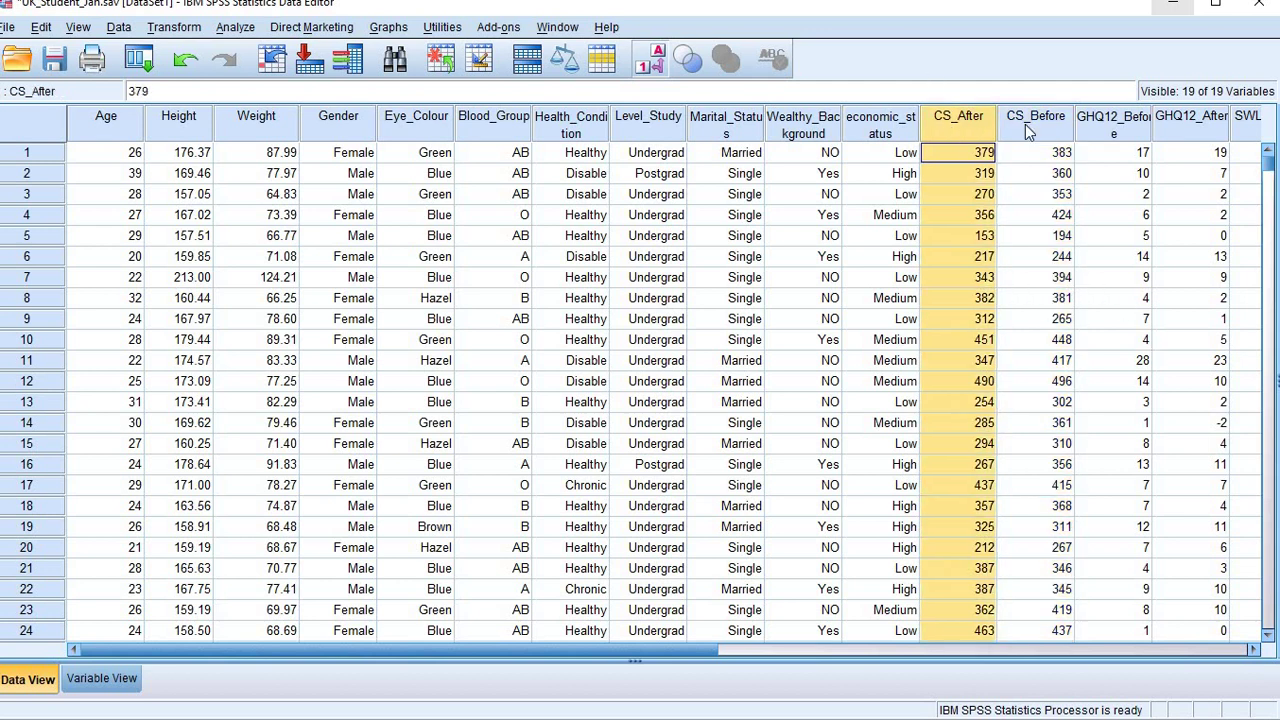
click(1028, 118)
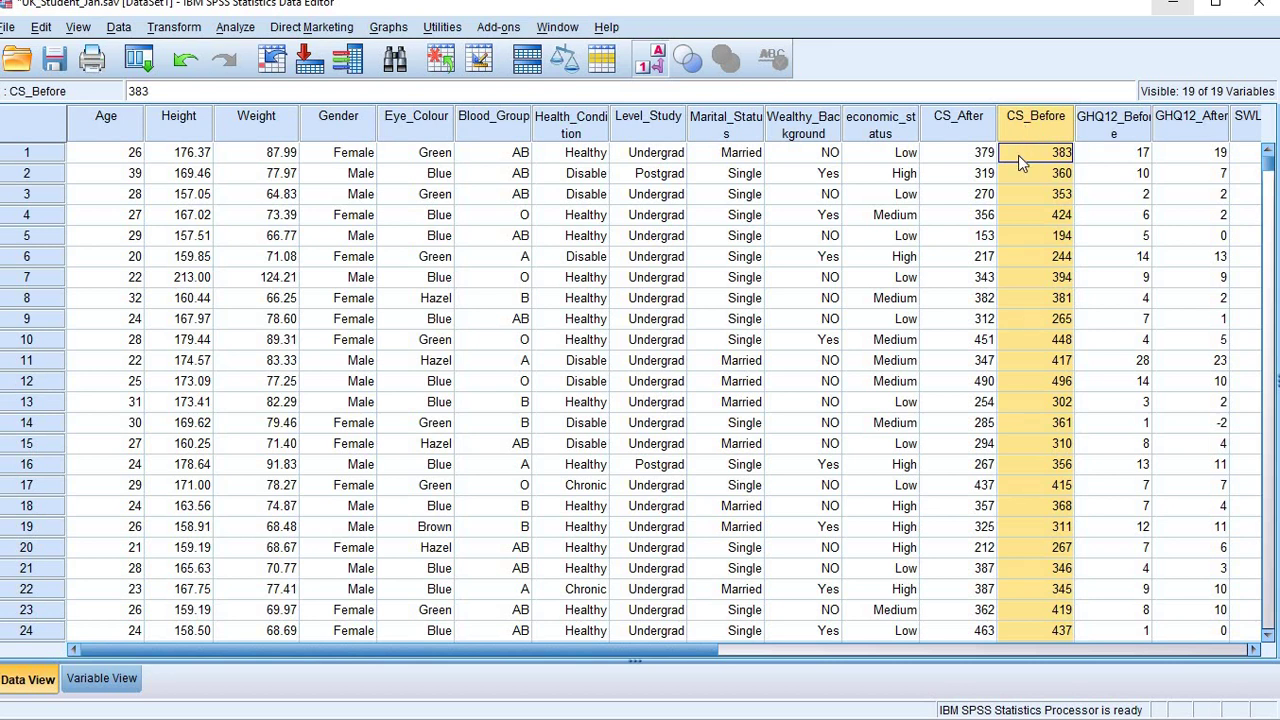
Examine the Wealthy_Background column as a grouping variable for the CS_After scores
click(805, 121)
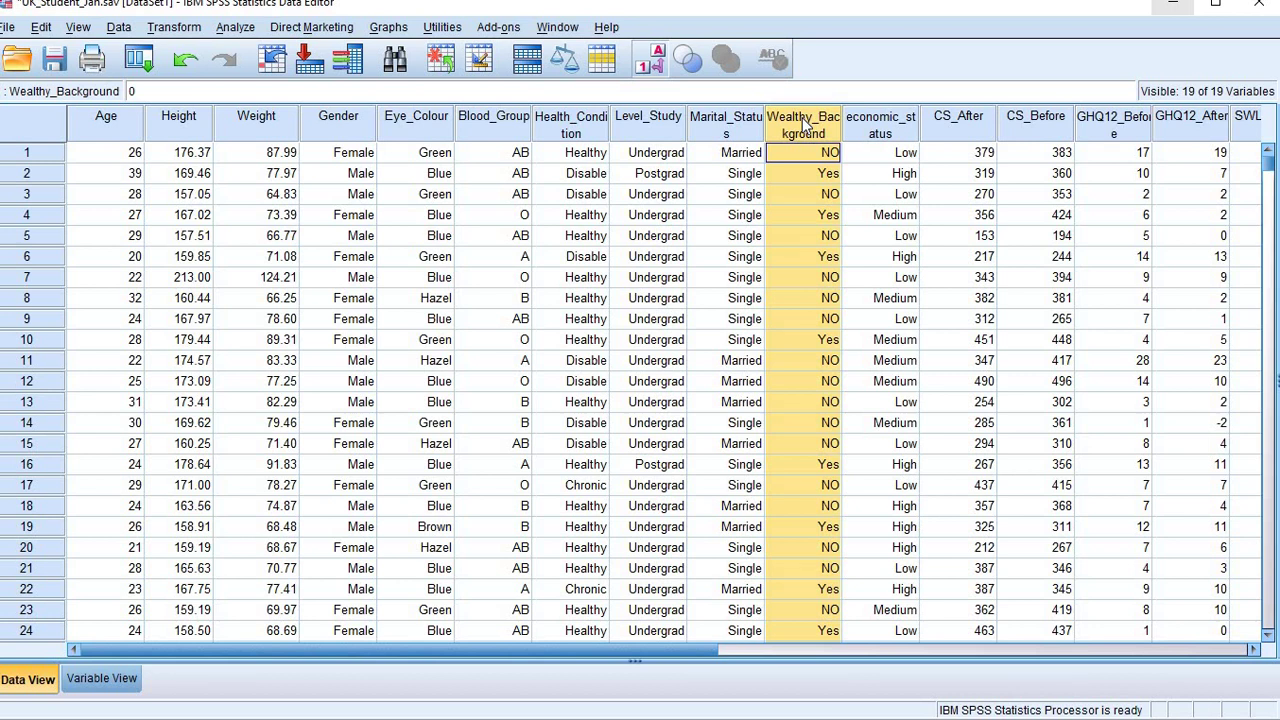
double_click(947, 121)
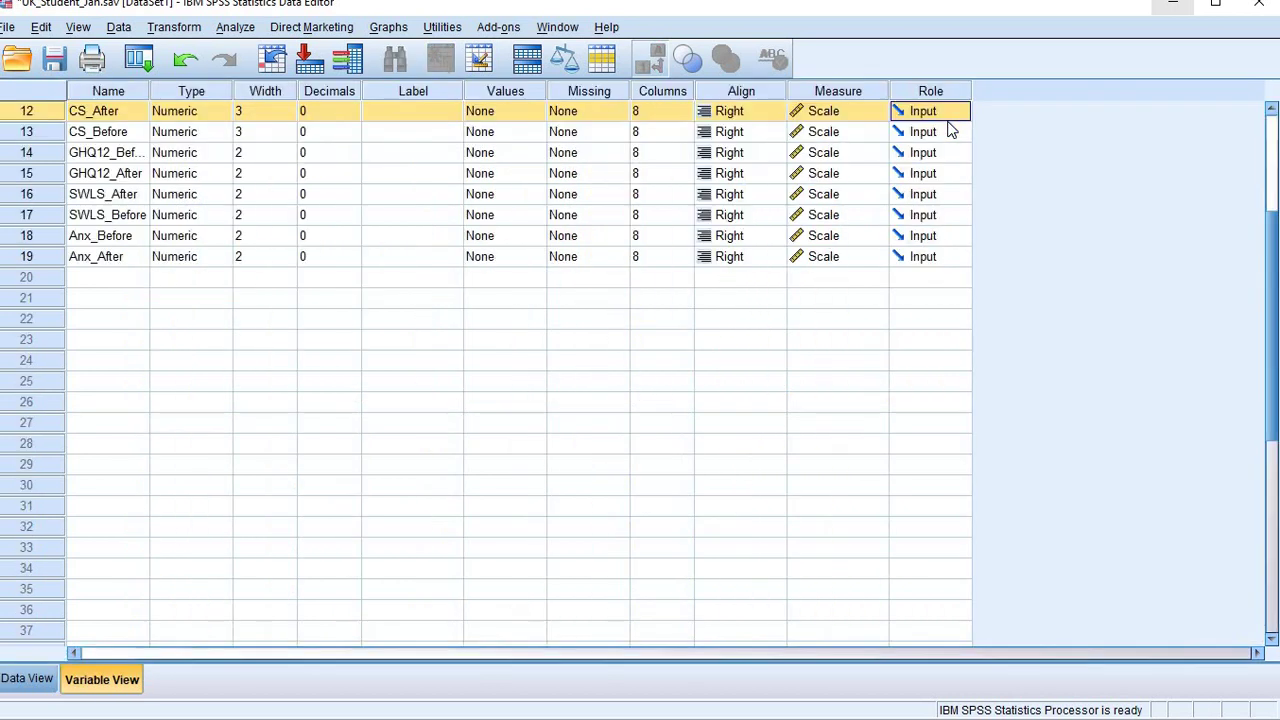
click(50, 690)
click(803, 121)
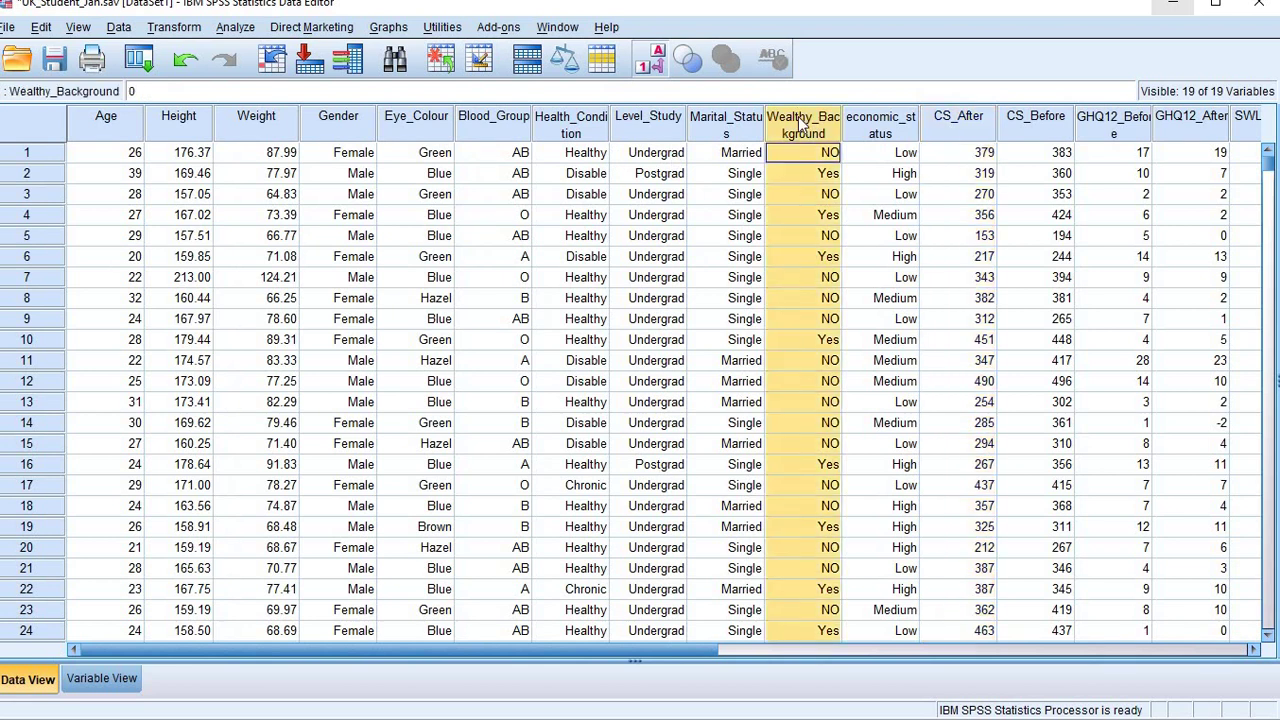
click(982, 121)
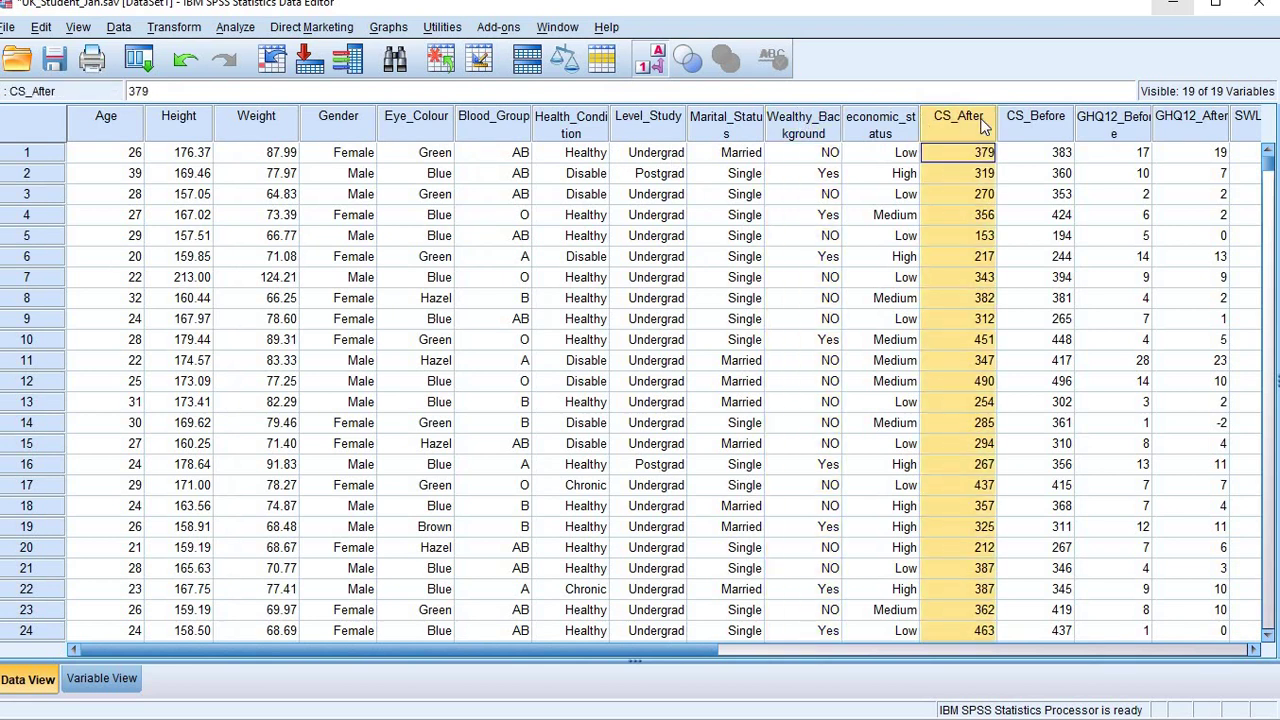
Examine the economic_status column alongside the CS_After and CS_Before scores
click(899, 133)
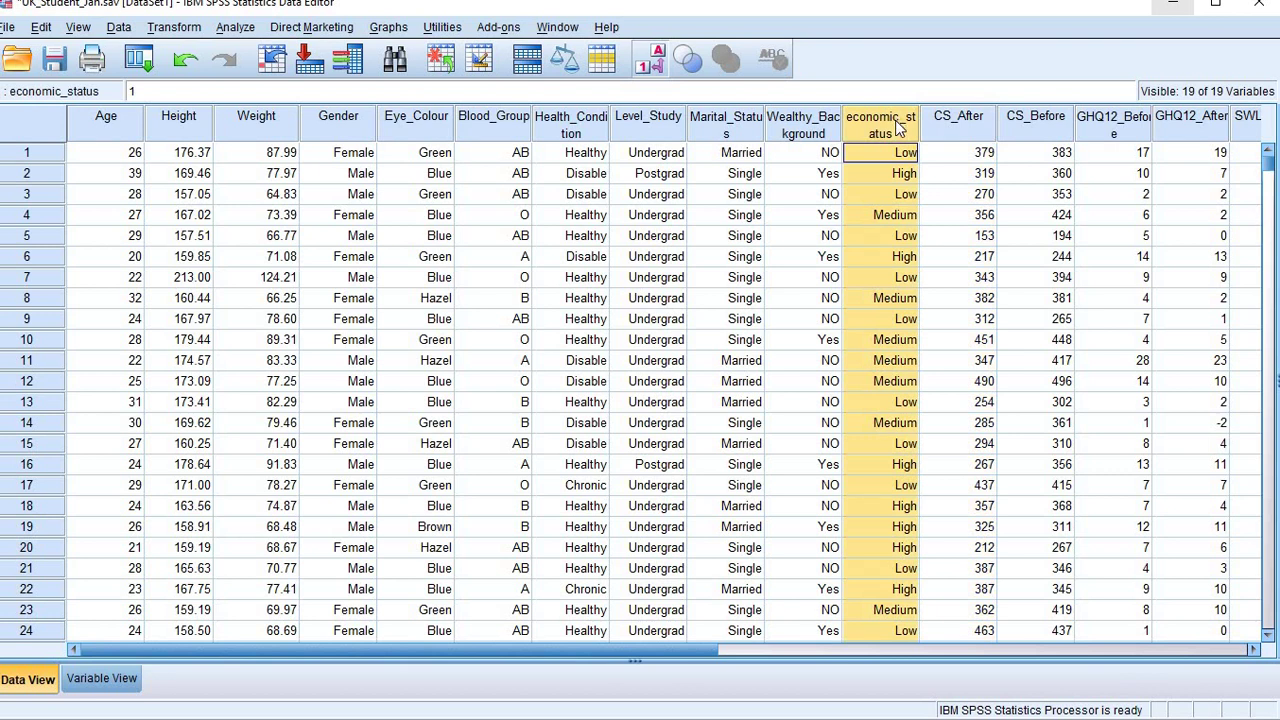
click(965, 120)
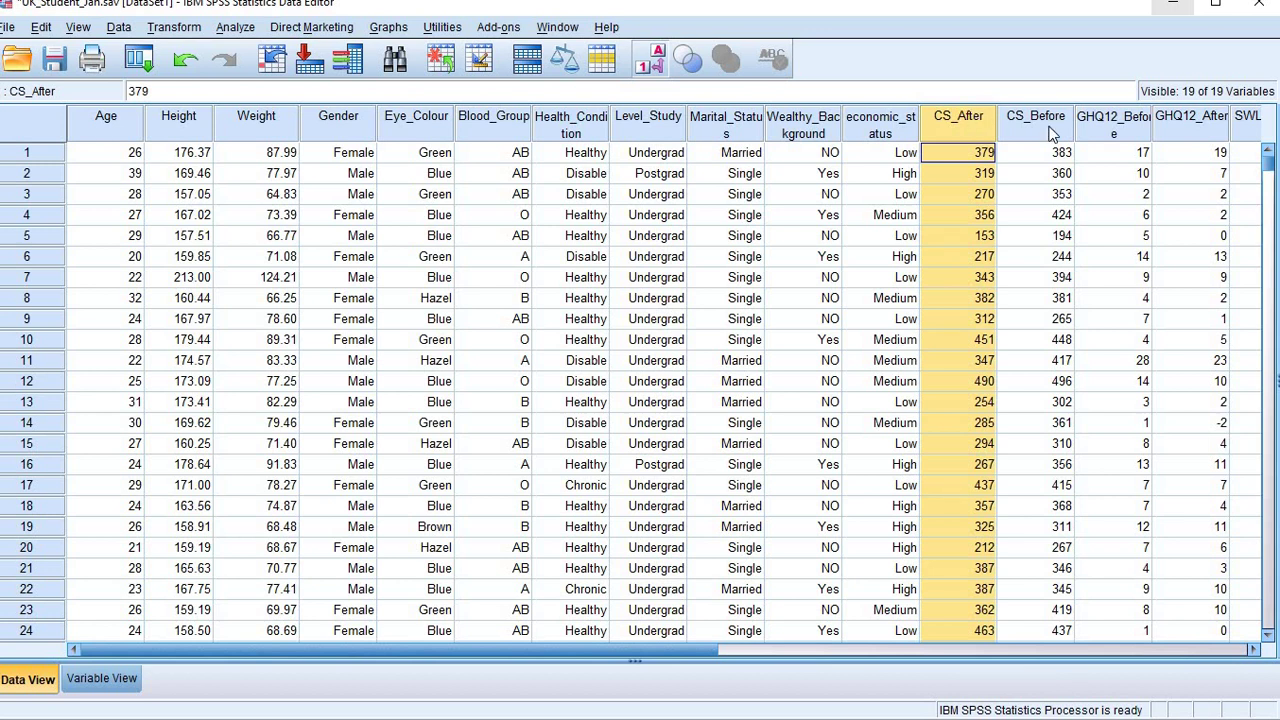
click(1045, 125)
click(970, 125)
click(1023, 131)
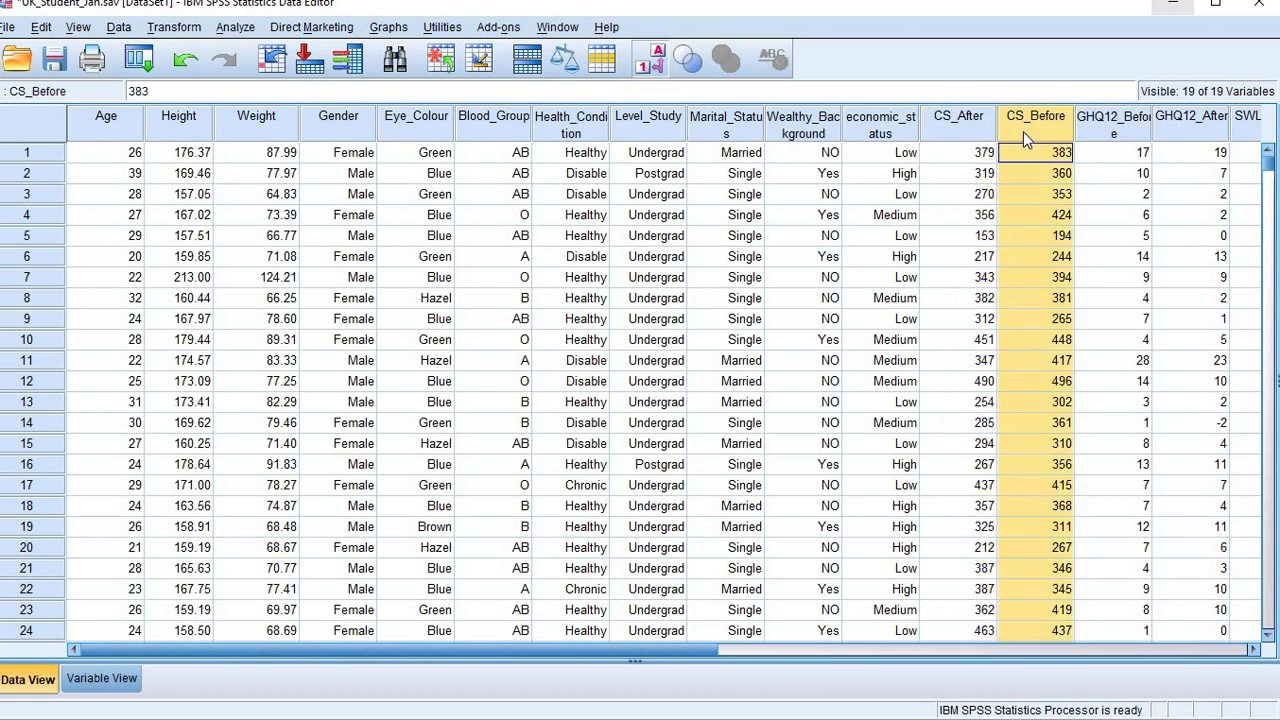
click(974, 122)
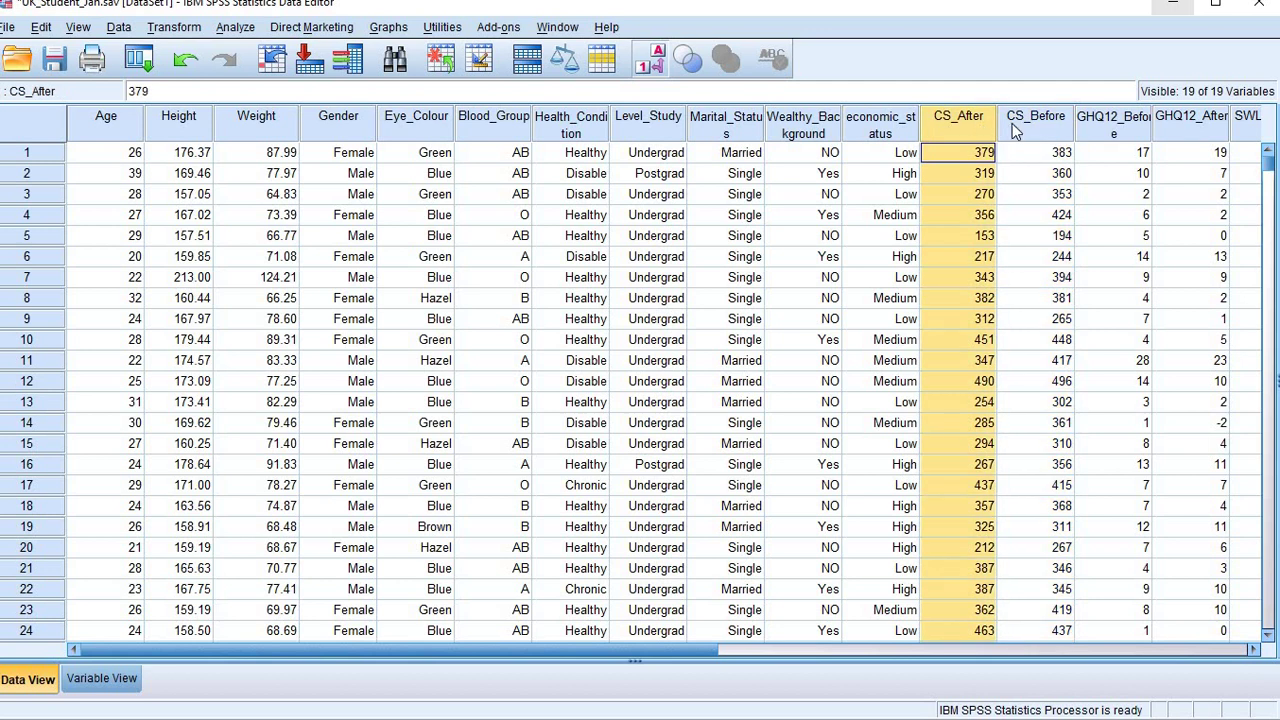
click(1012, 123)
click(970, 130)
Inspect the category choices and variable definition of economic_status, then return to the case data
click(893, 120)
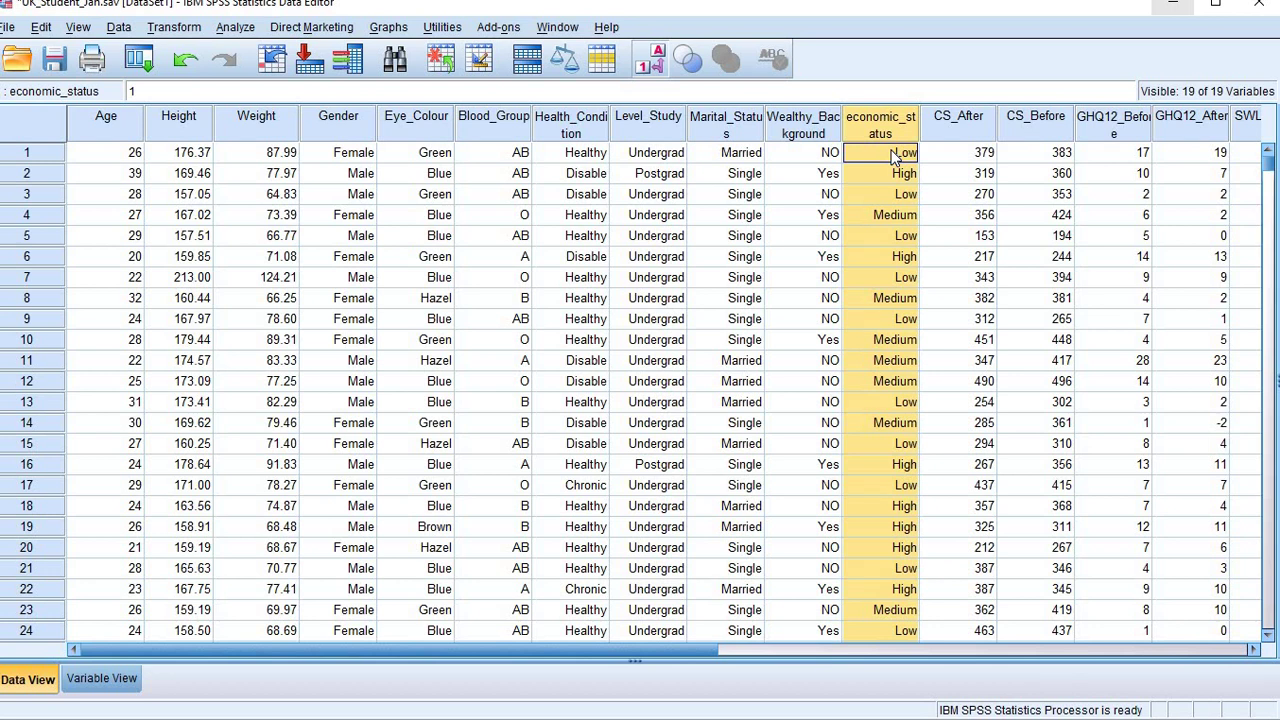
double_click(895, 155)
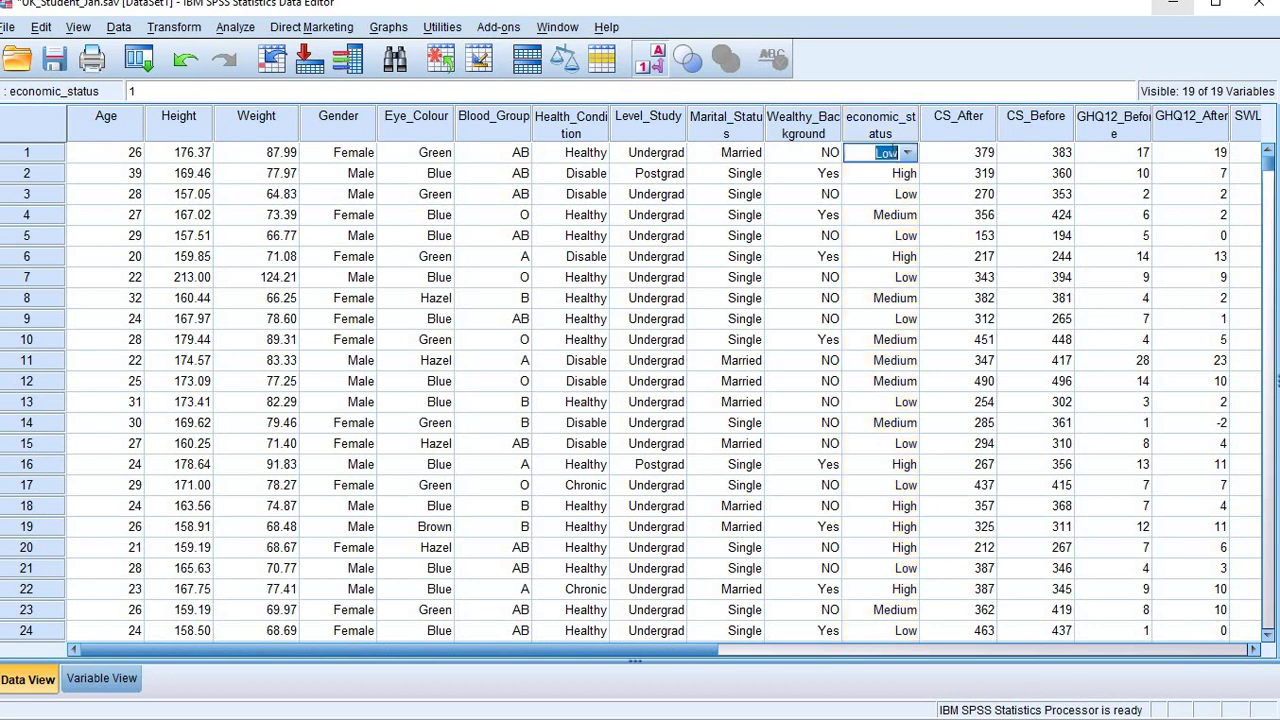
click(907, 153)
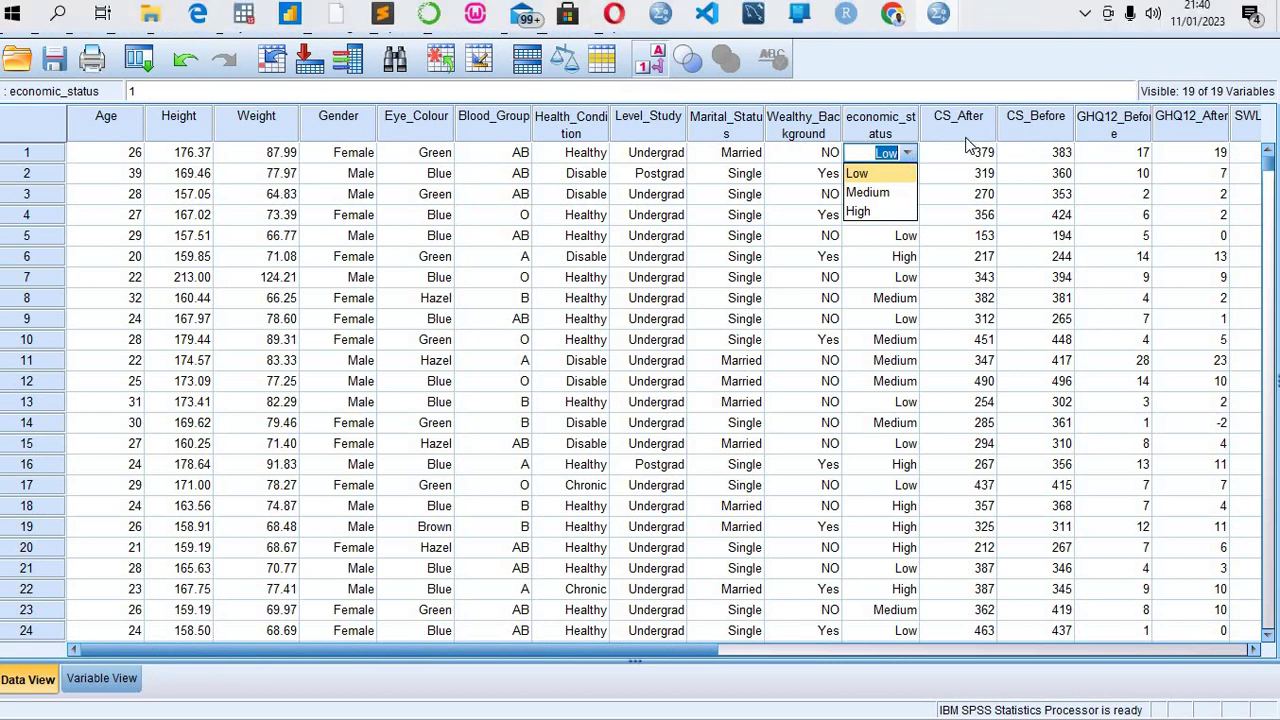
click(965, 137)
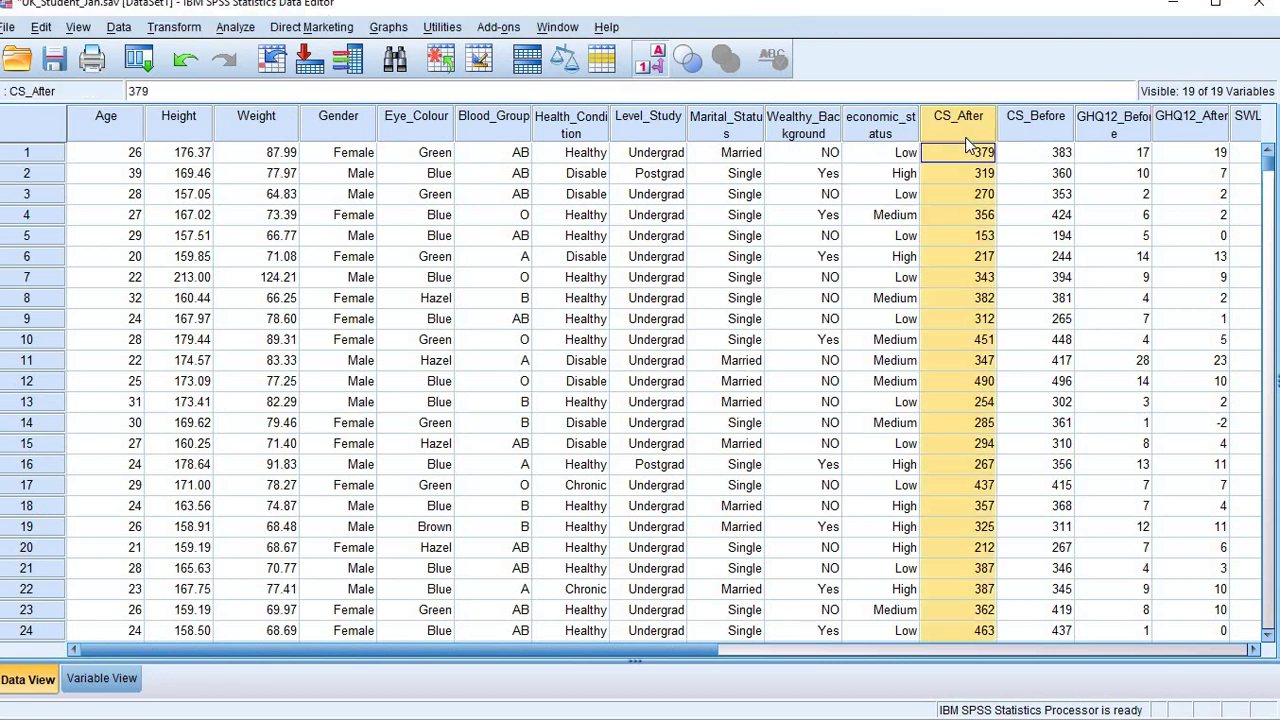
double_click(880, 116)
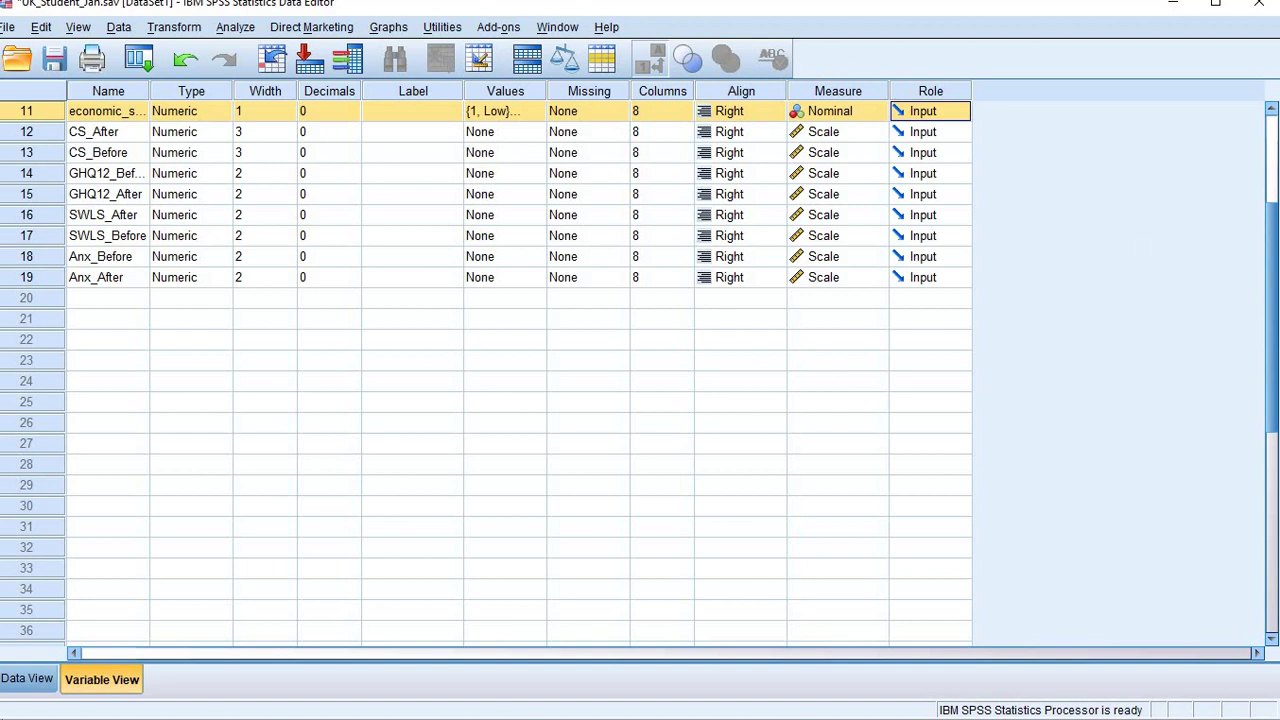
click(38, 682)
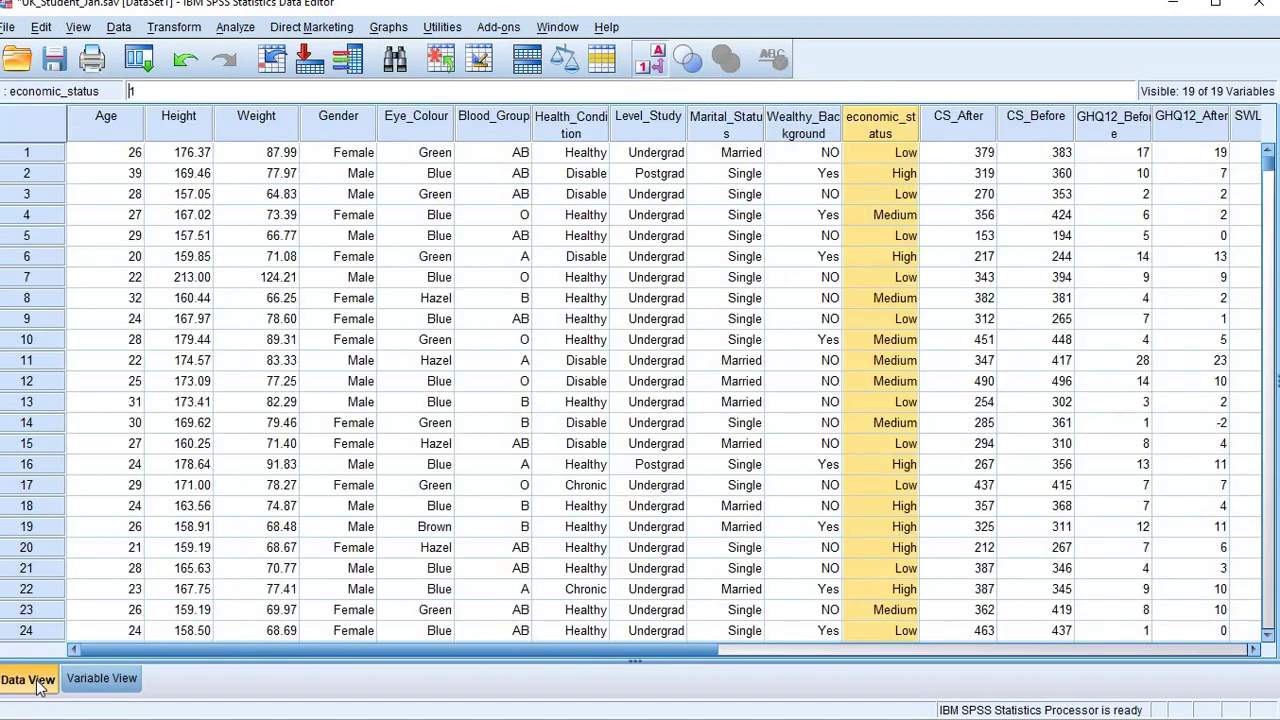
mouse_move(235, 3)
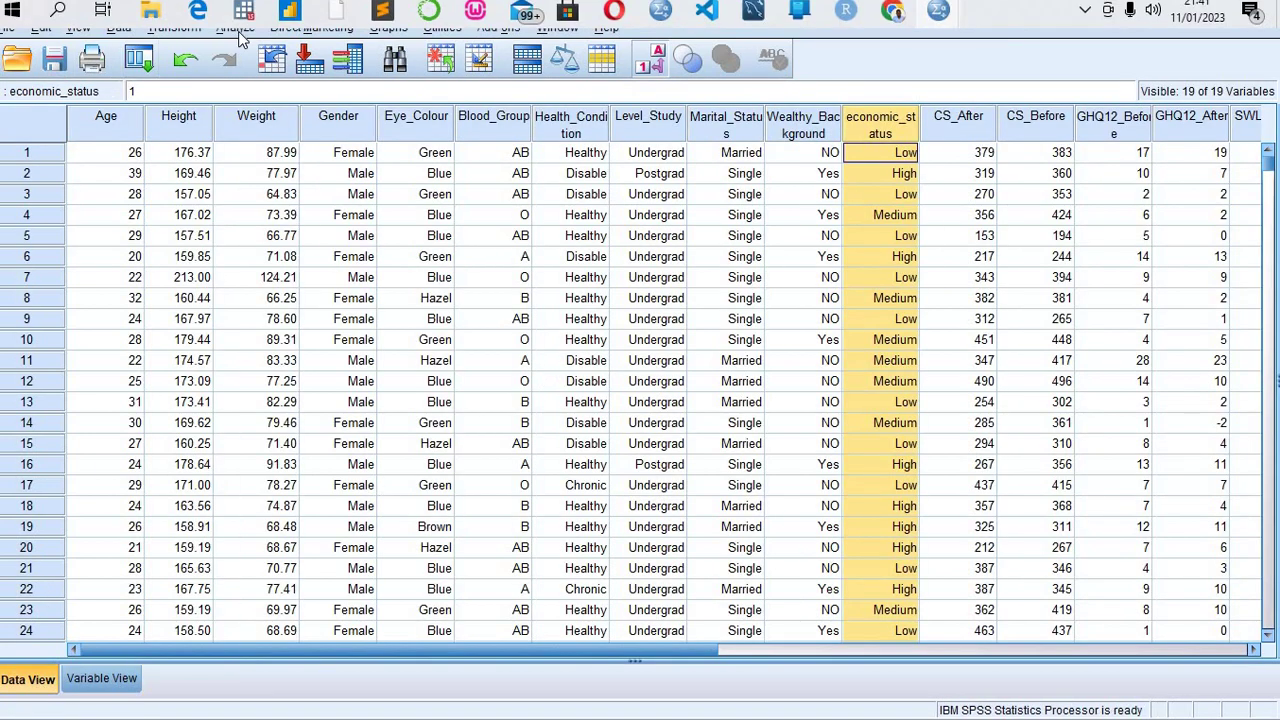
Review the Independent-Samples T Test setup and its group definition for Wealthy_Background, then close it without running the test
click(236, 27)
mouse_move(311, 114)
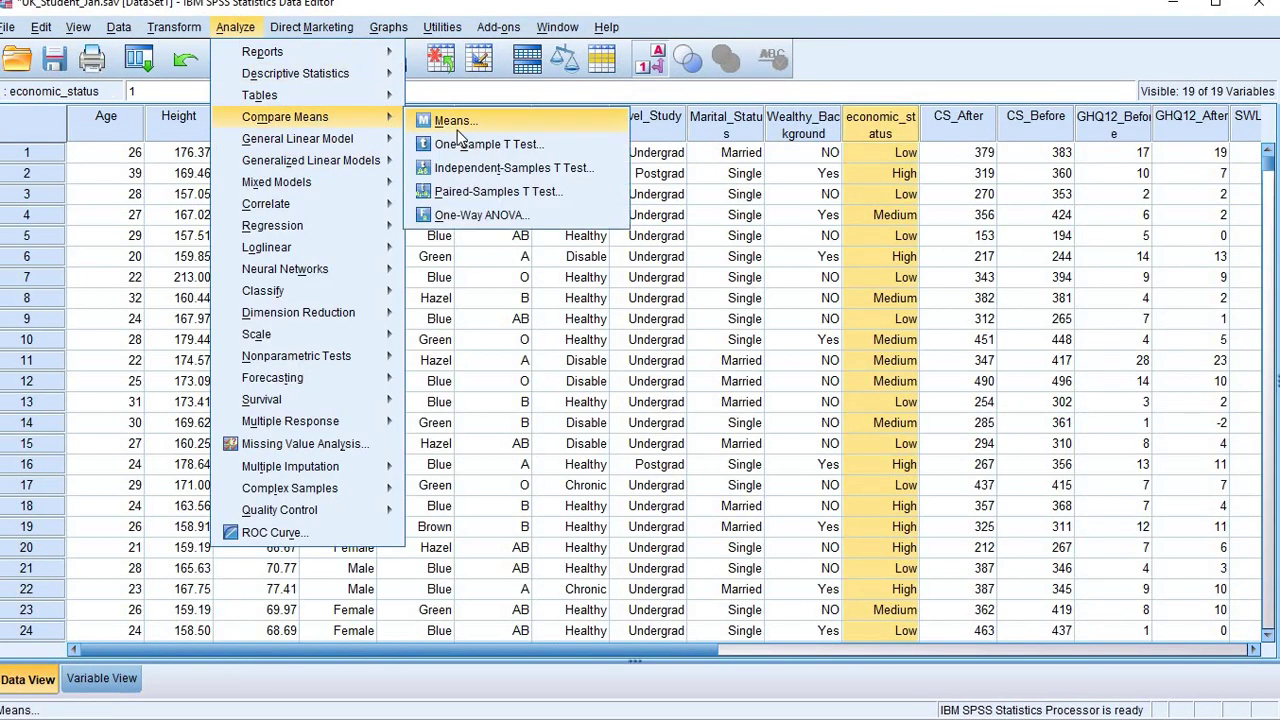
click(514, 168)
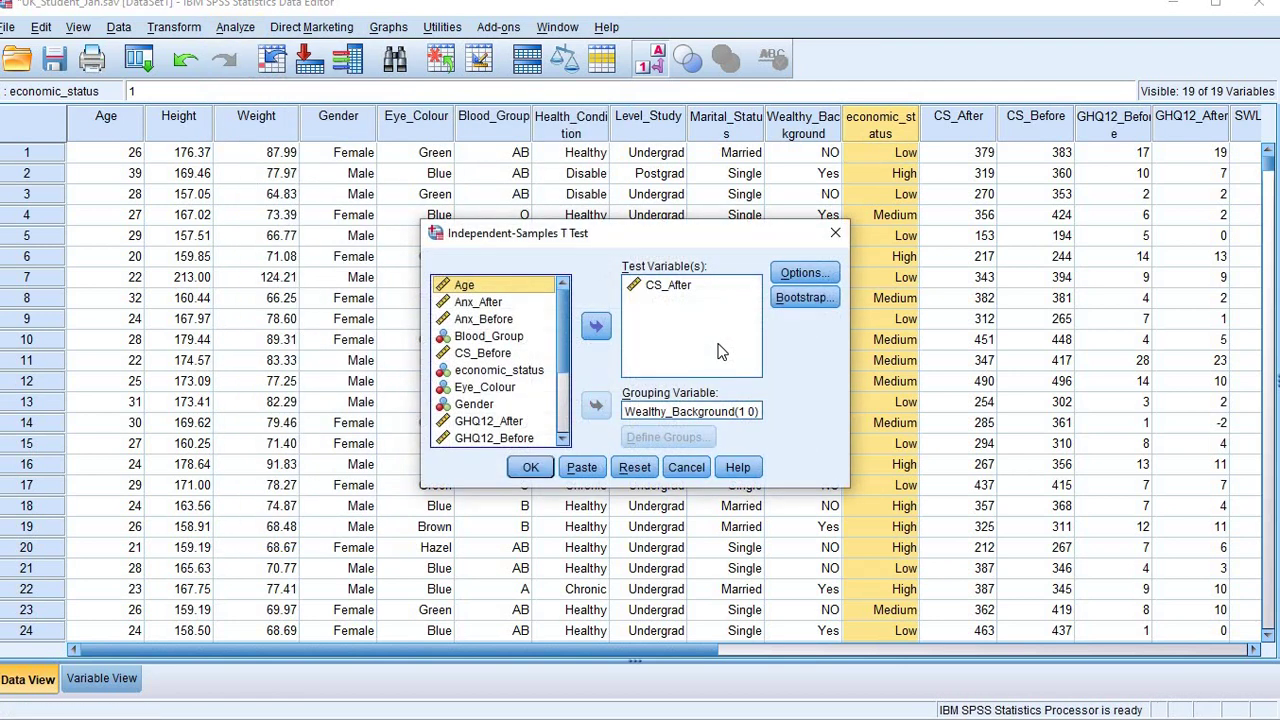
click(724, 415)
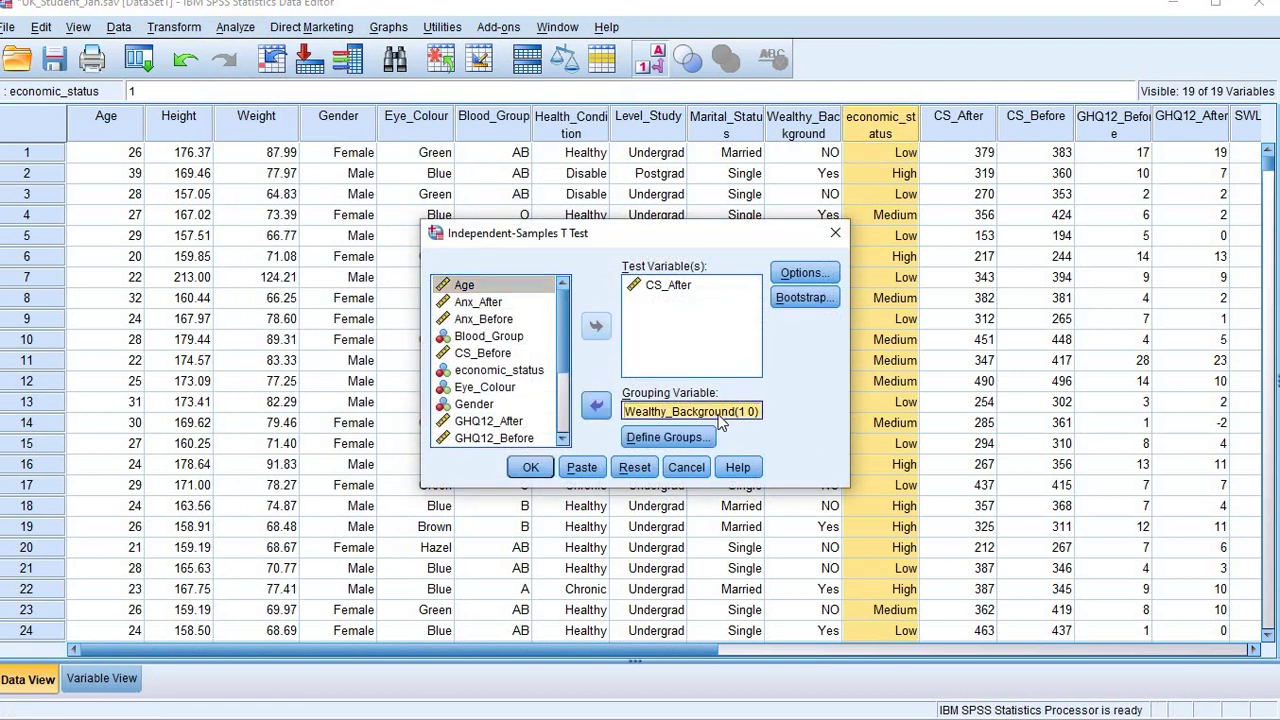
click(665, 437)
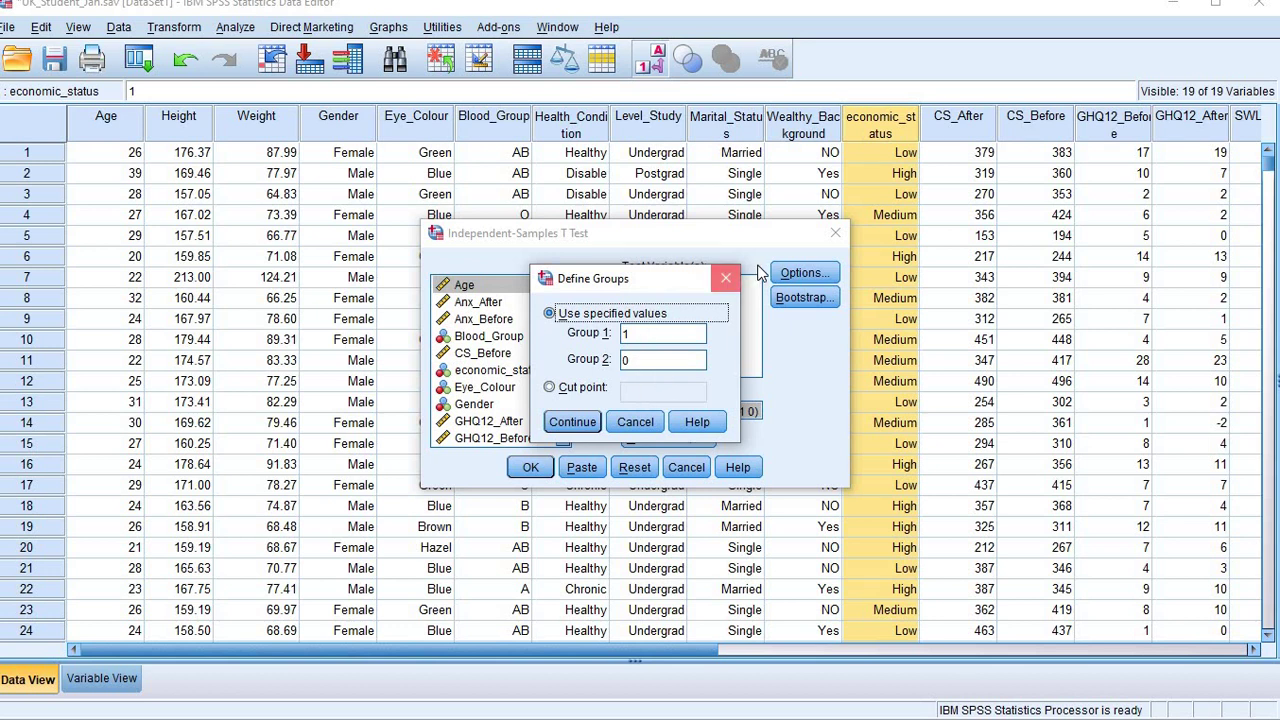
click(728, 280)
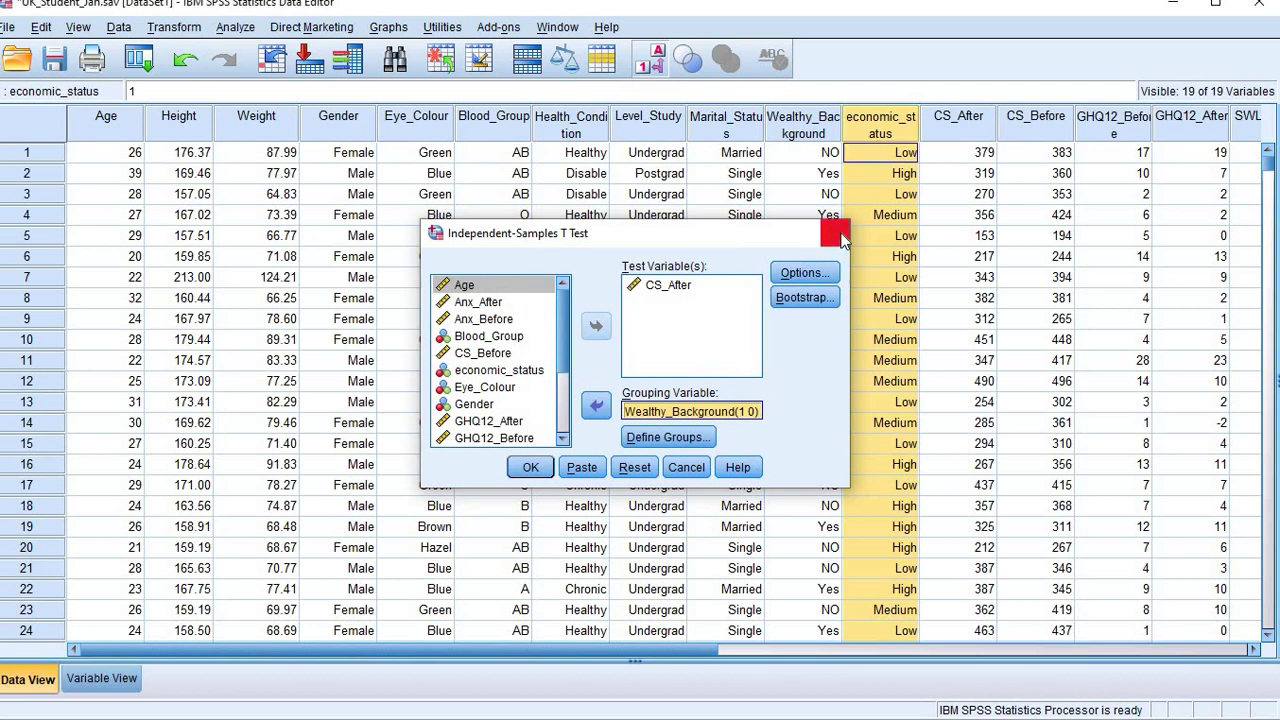
click(836, 235)
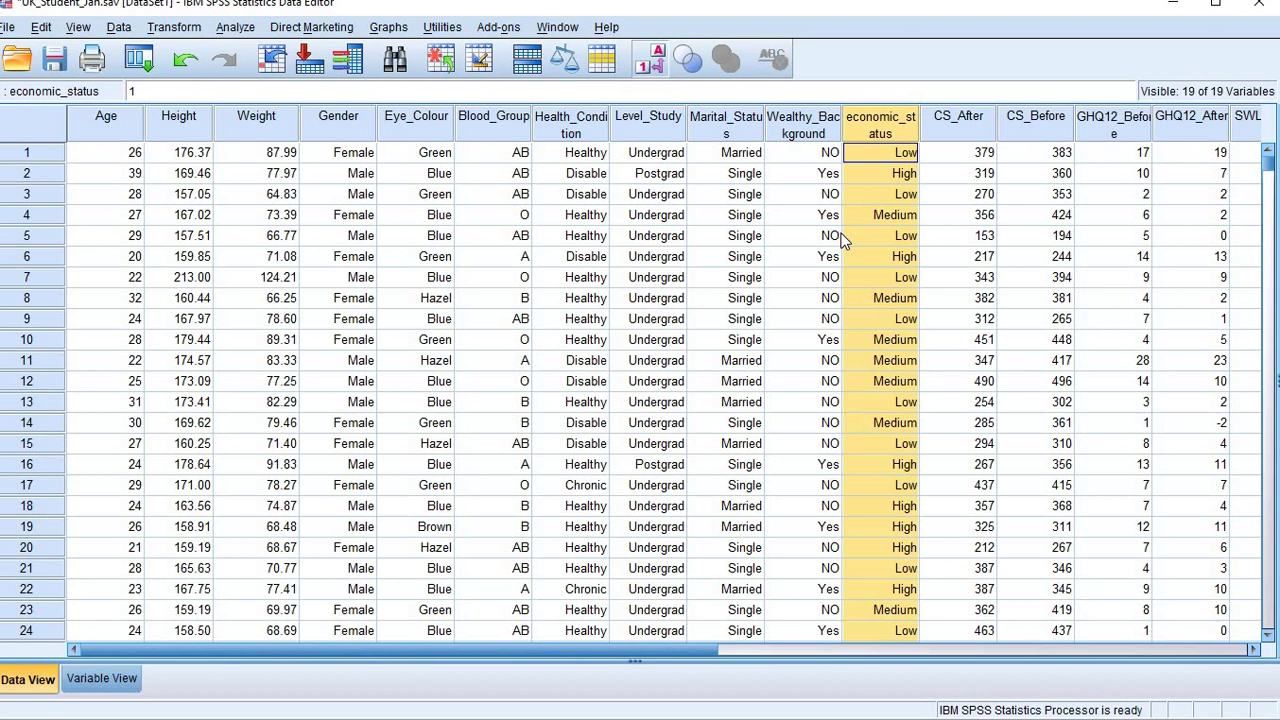
Compare the economic_status grouping column with the CS_After score column in the case data
click(940, 122)
click(903, 128)
click(963, 135)
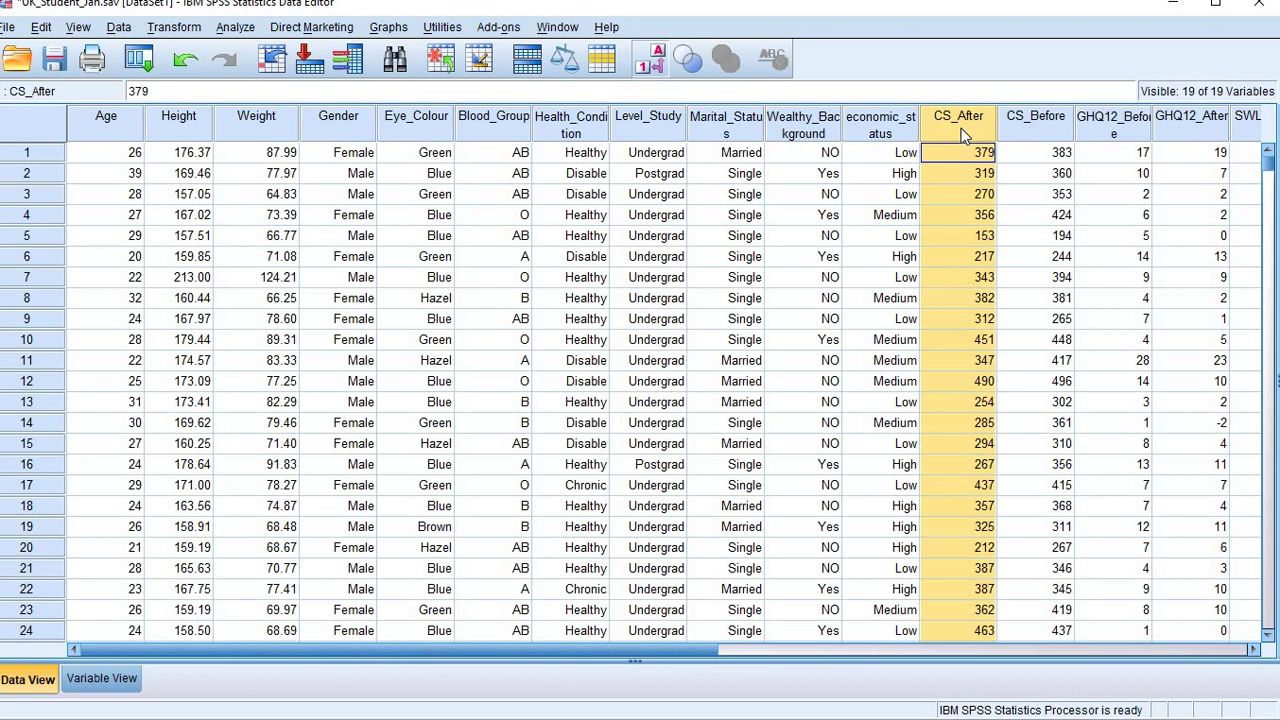
click(877, 120)
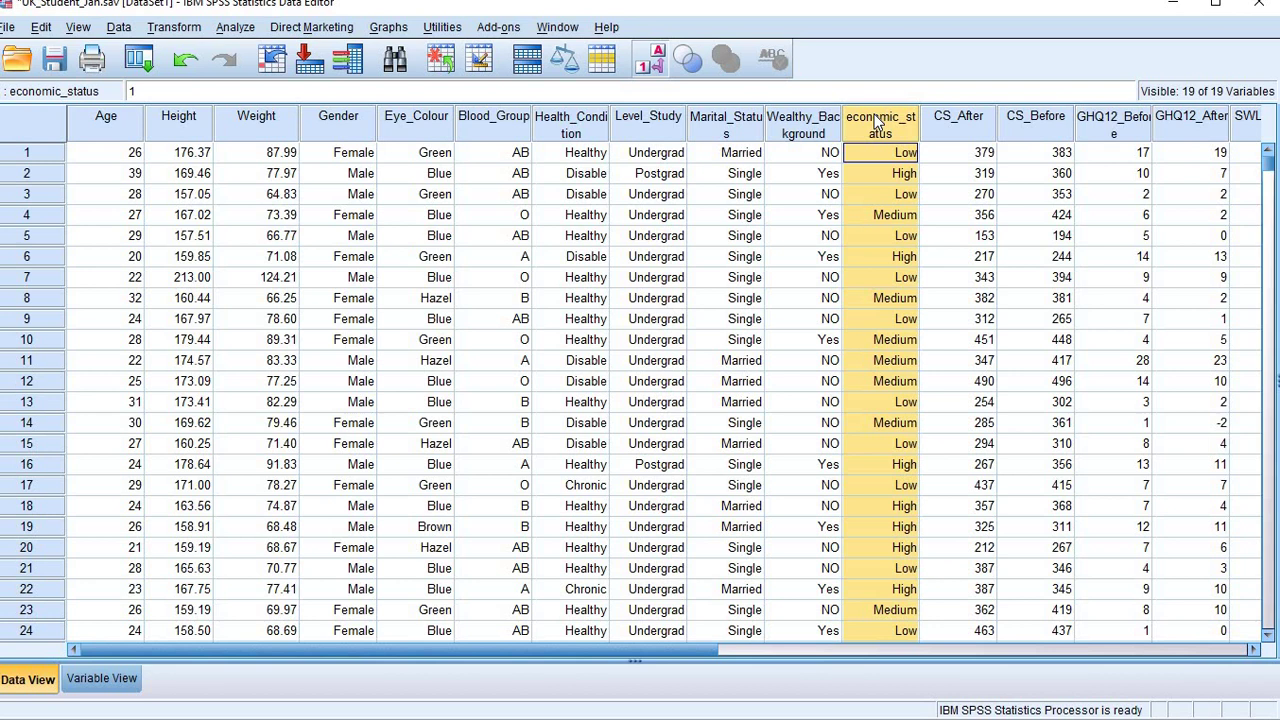
click(992, 118)
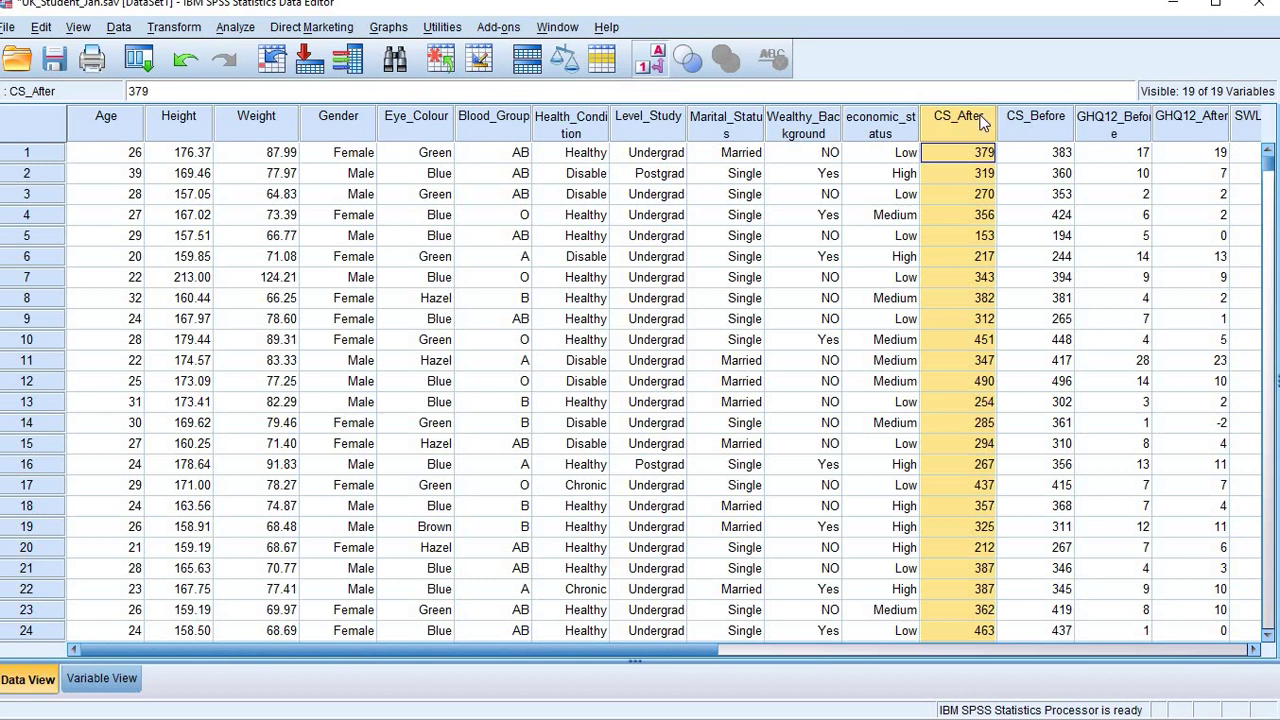
click(908, 126)
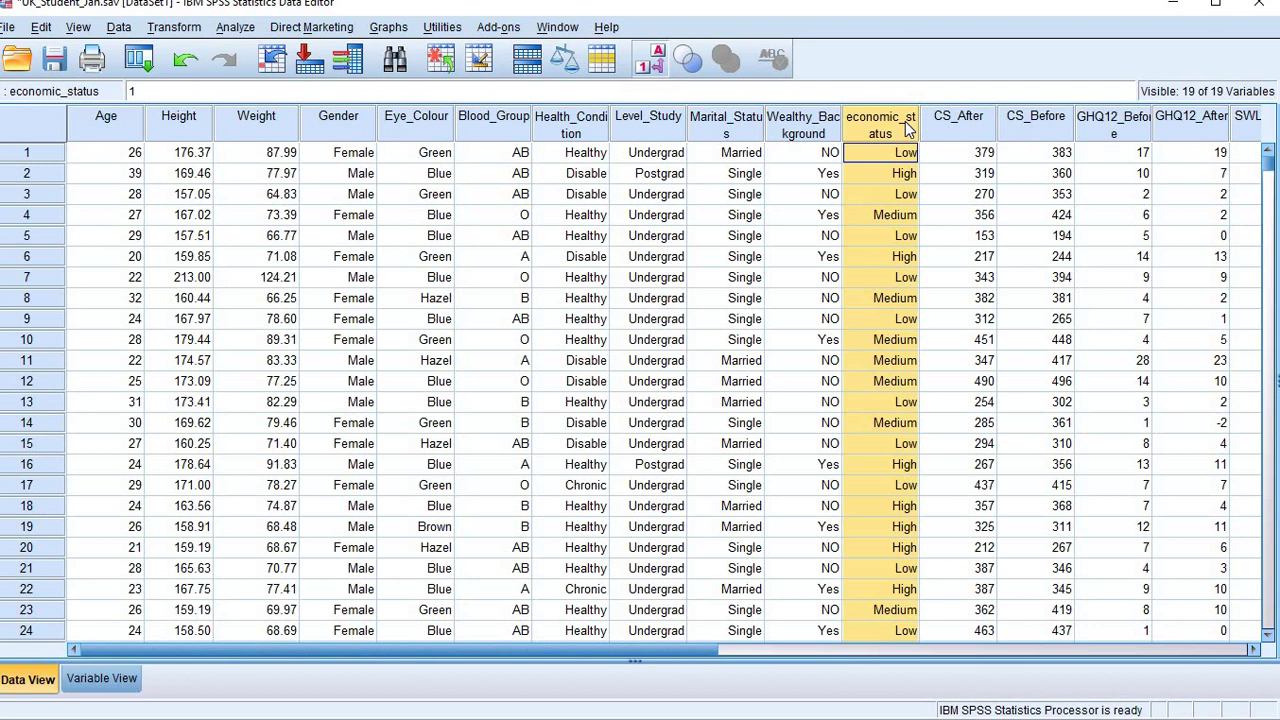
click(948, 128)
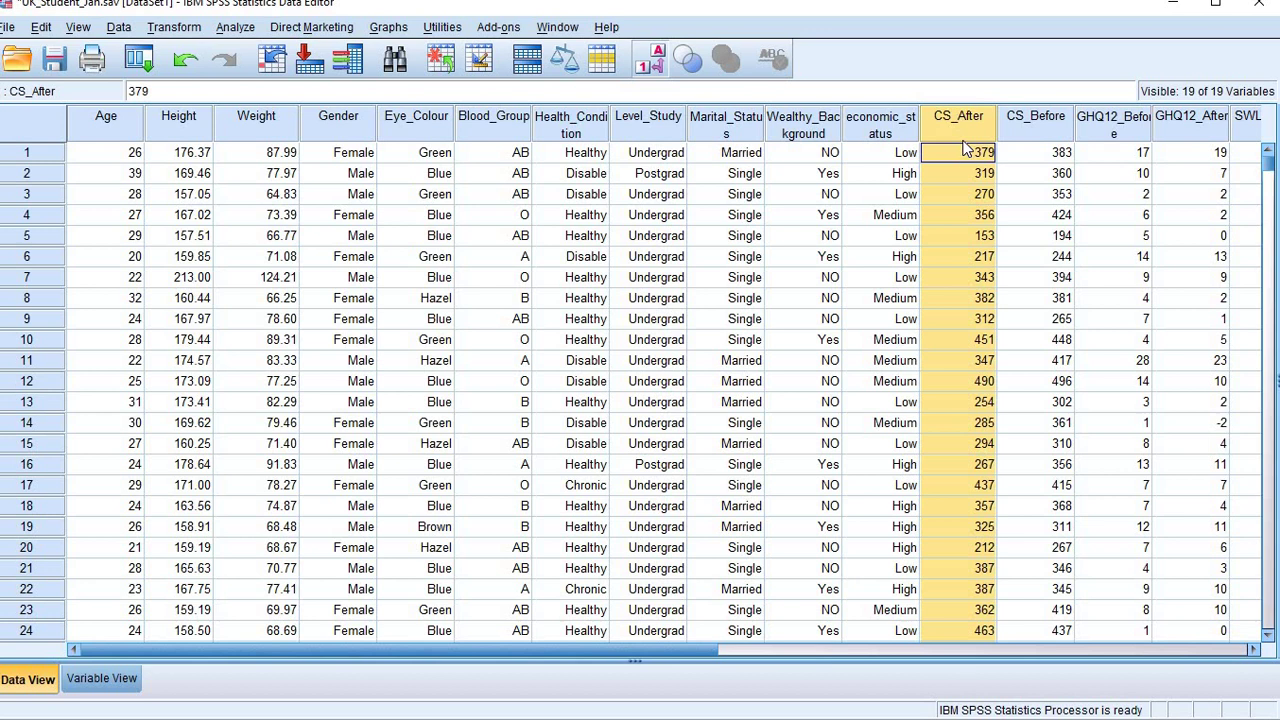
Inspect the category choices for economic_status in the first case, then return to the CS_After column
click(873, 147)
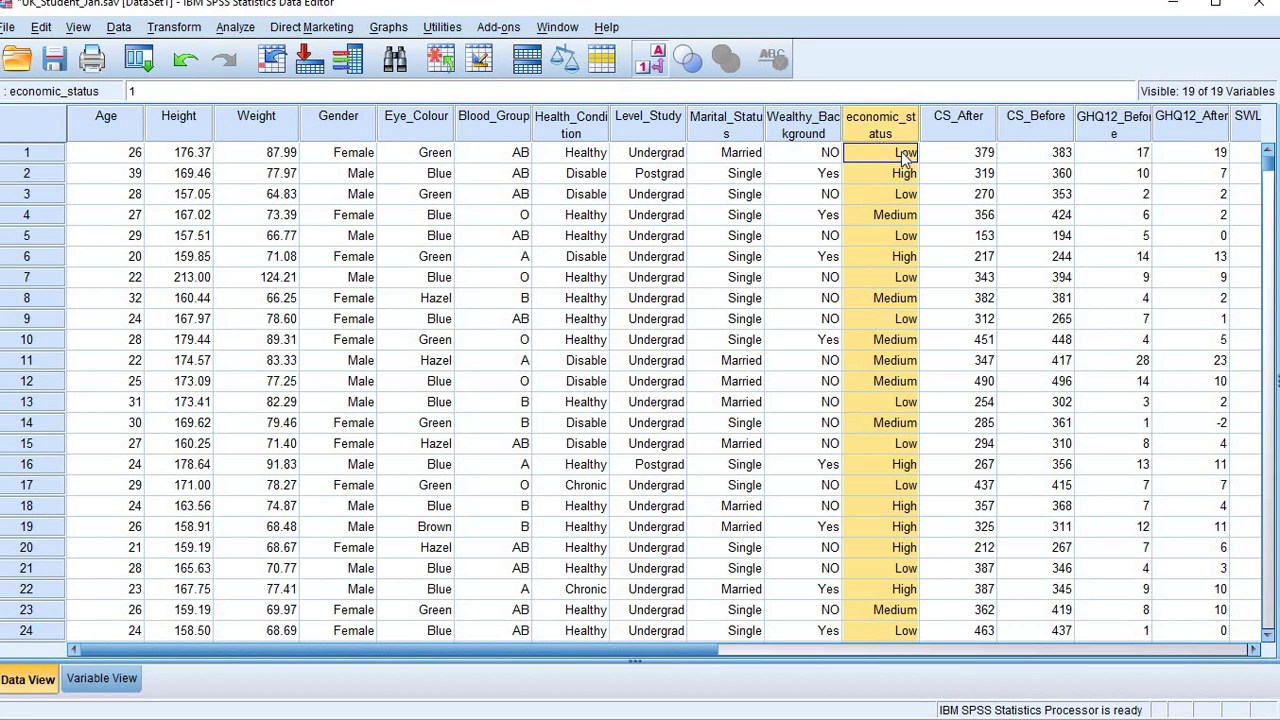
double_click(905, 153)
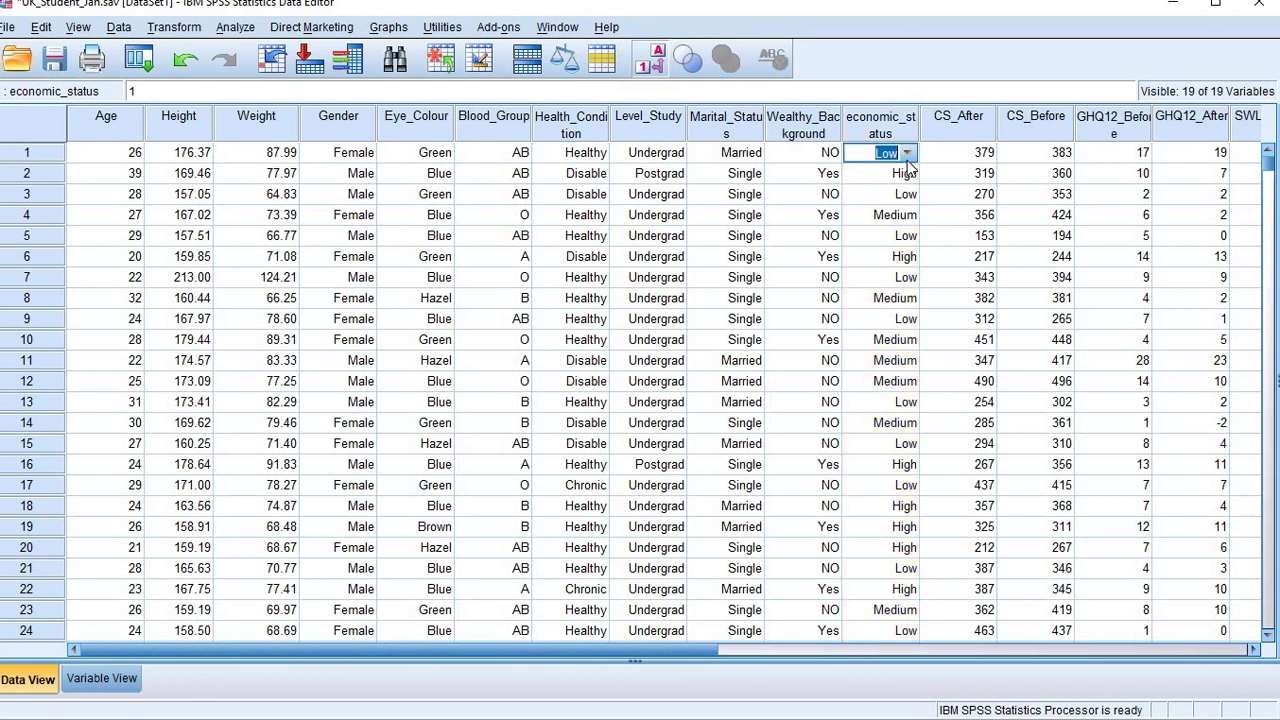
click(907, 155)
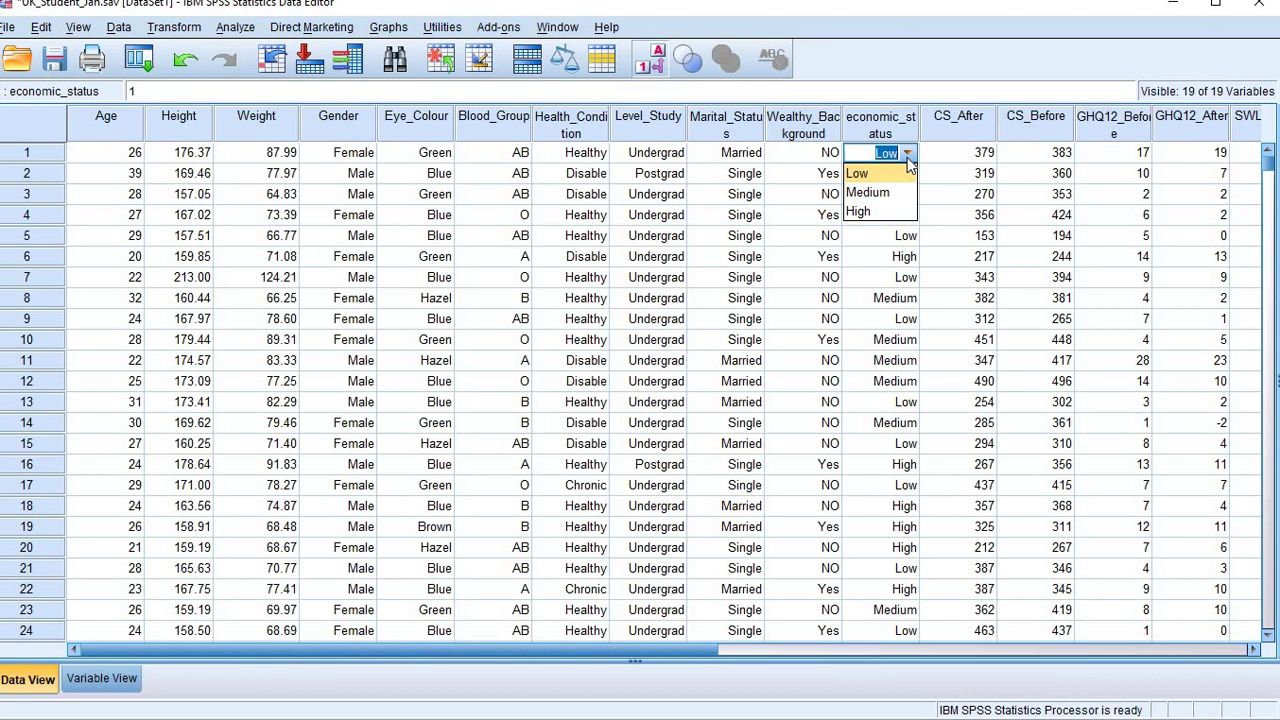
click(1030, 173)
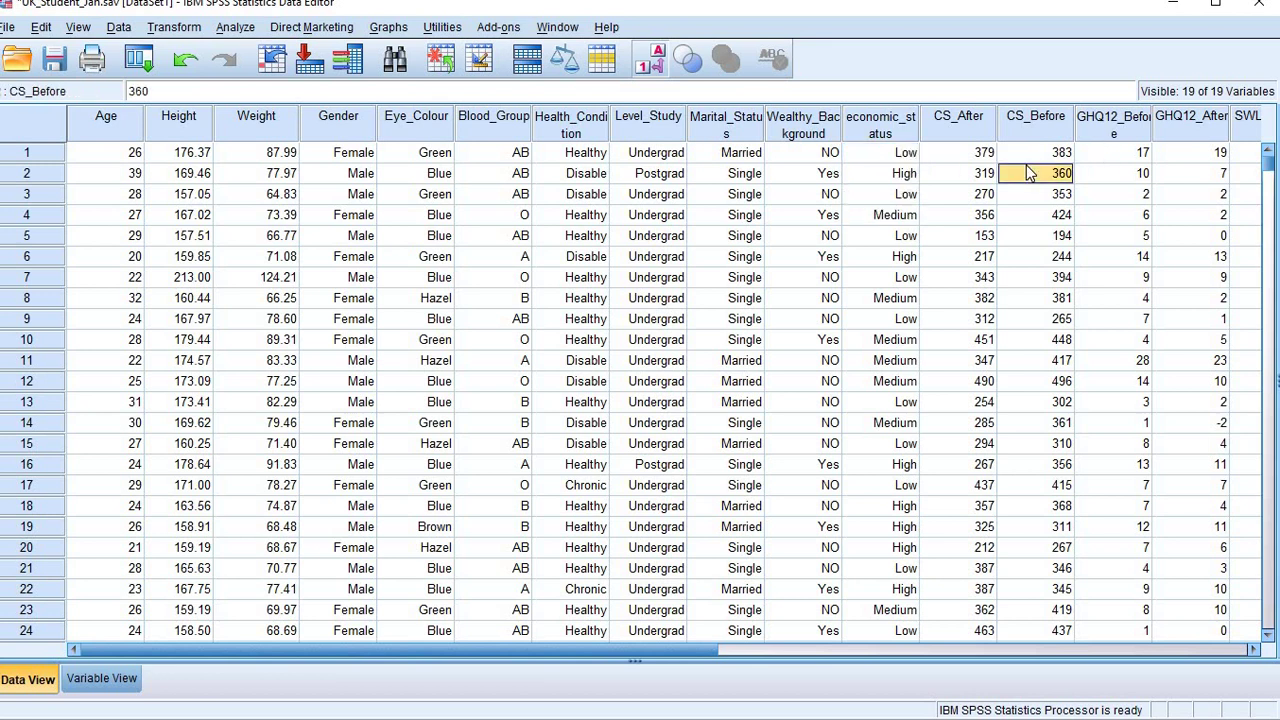
click(913, 122)
click(955, 118)
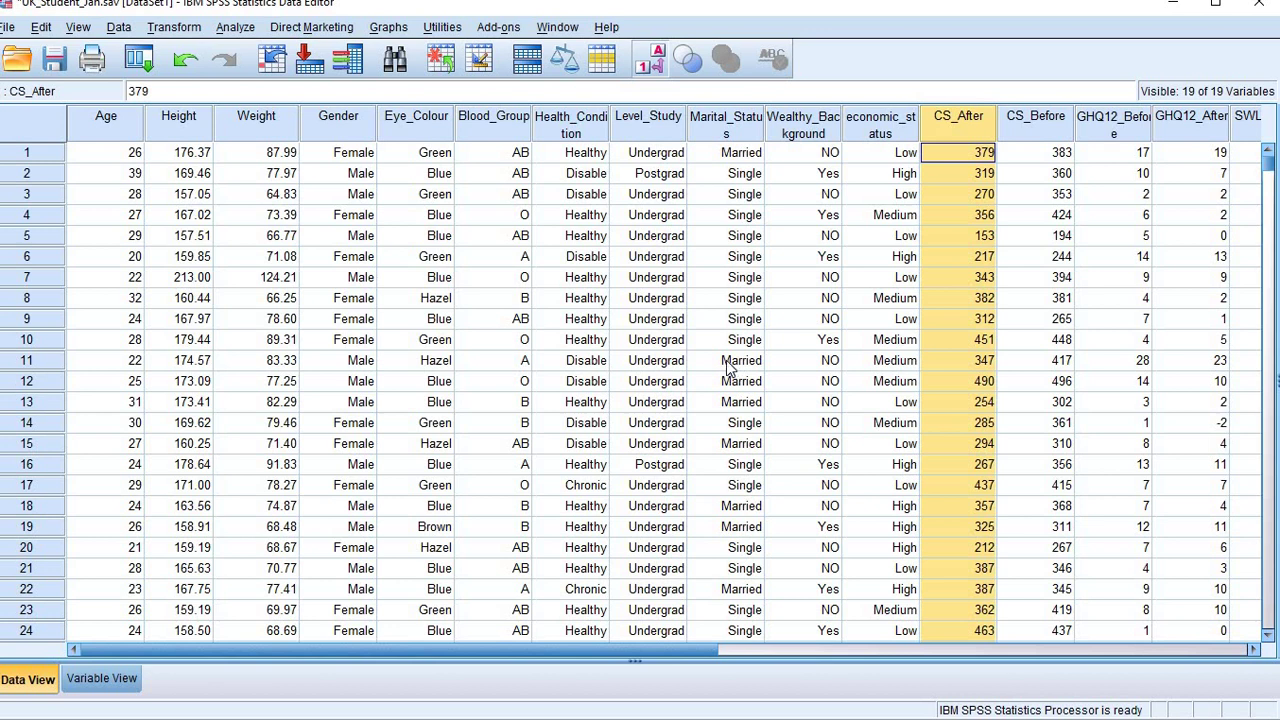
Look over the available nonparametric tests, then check the first case's Wealthy_Background and economic_status entries
click(130, 29)
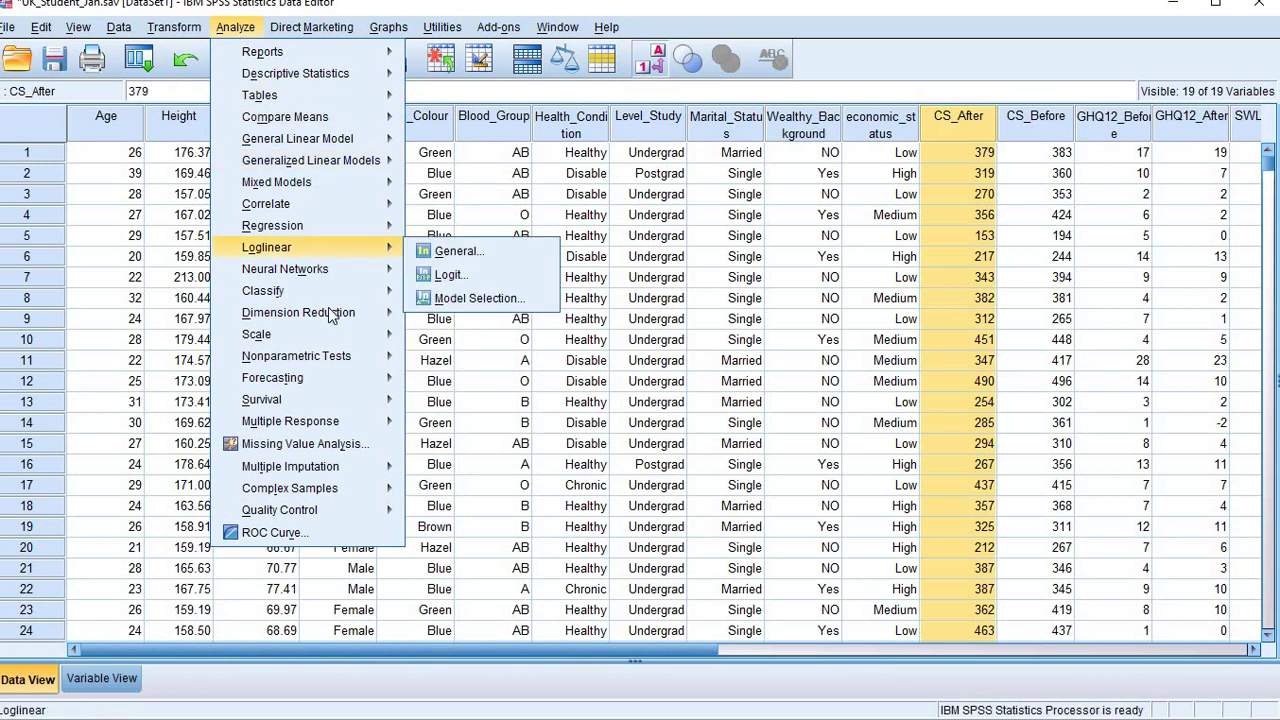
mouse_move(330, 362)
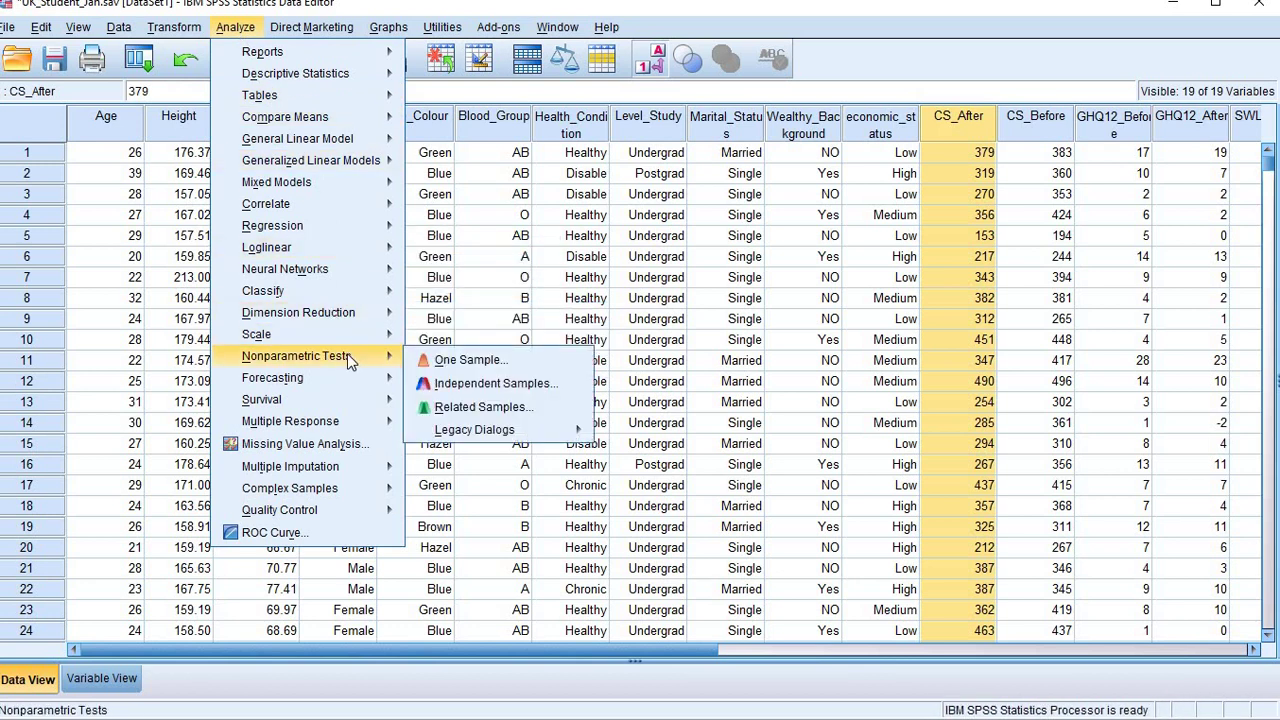
click(659, 347)
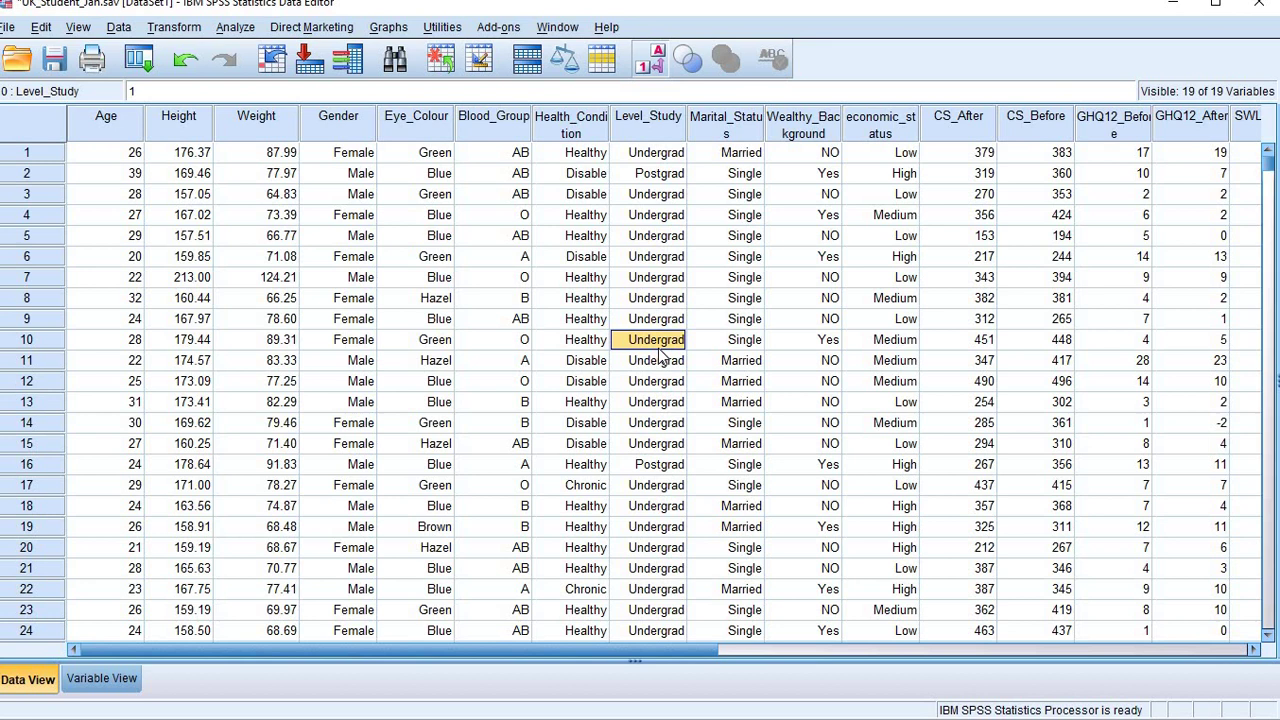
click(852, 132)
click(816, 155)
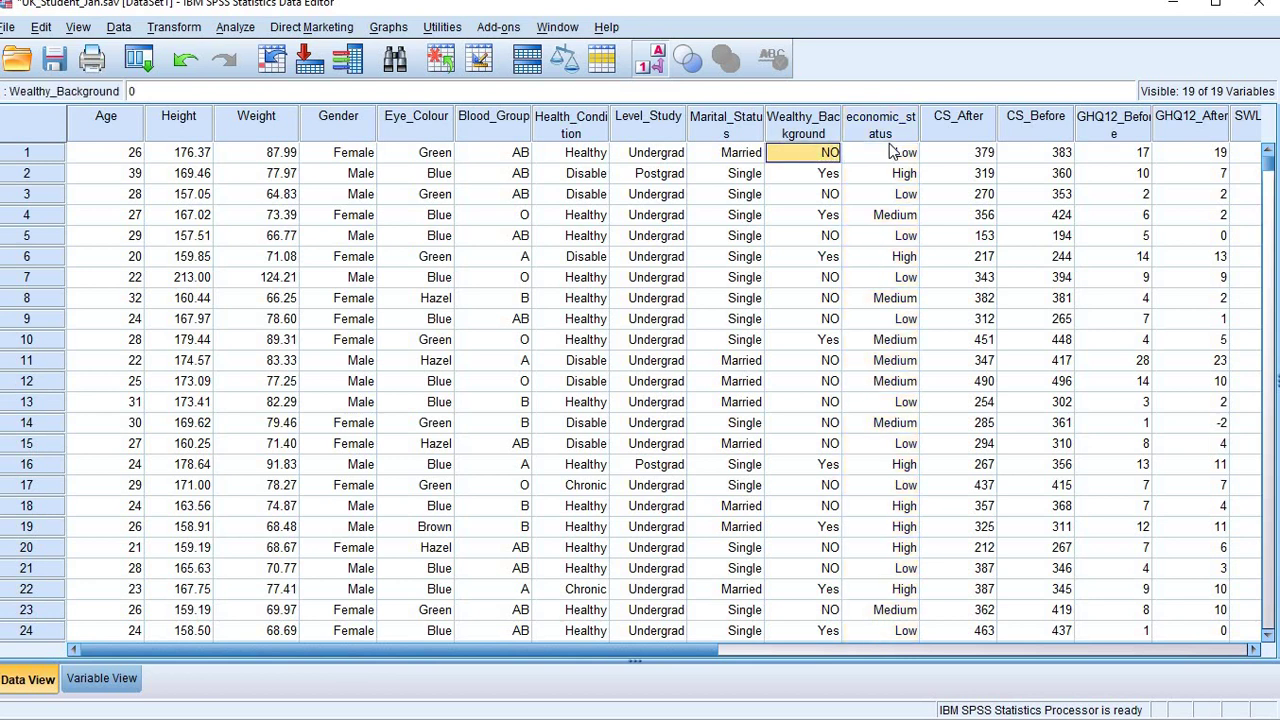
click(892, 150)
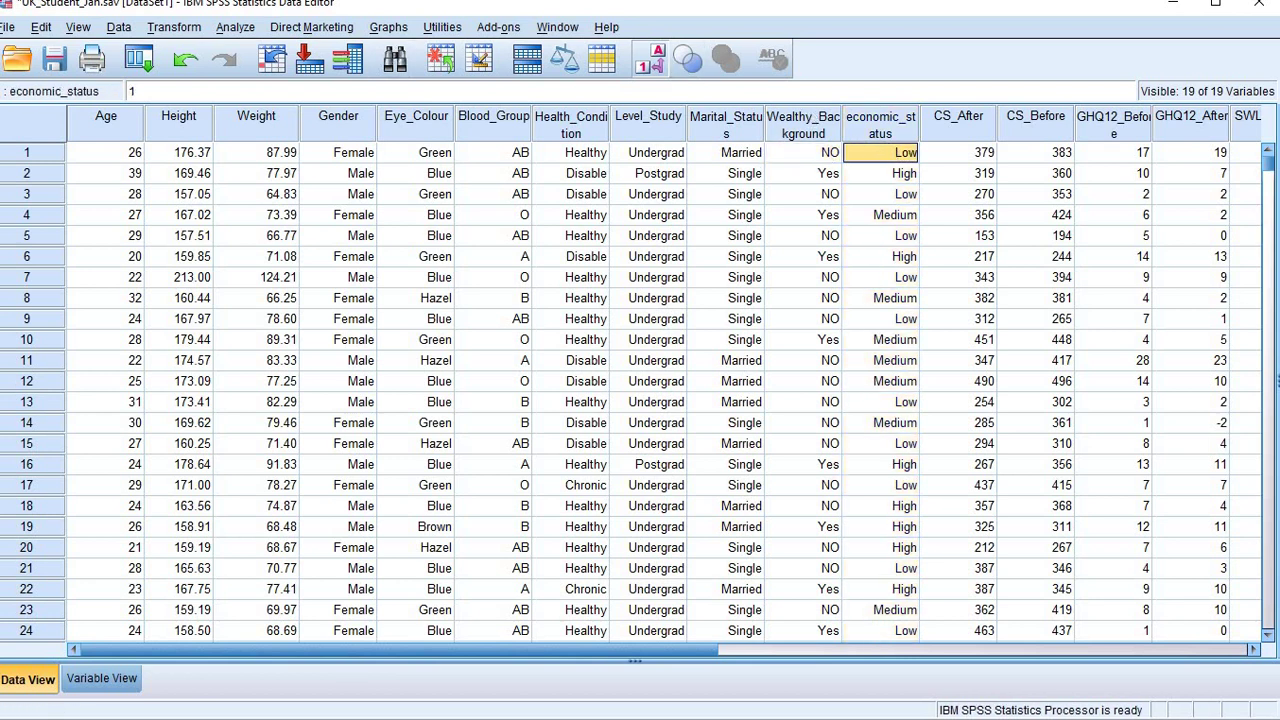
Start a One-Way ANOVA and add CS_After as the dependent variable
click(234, 28)
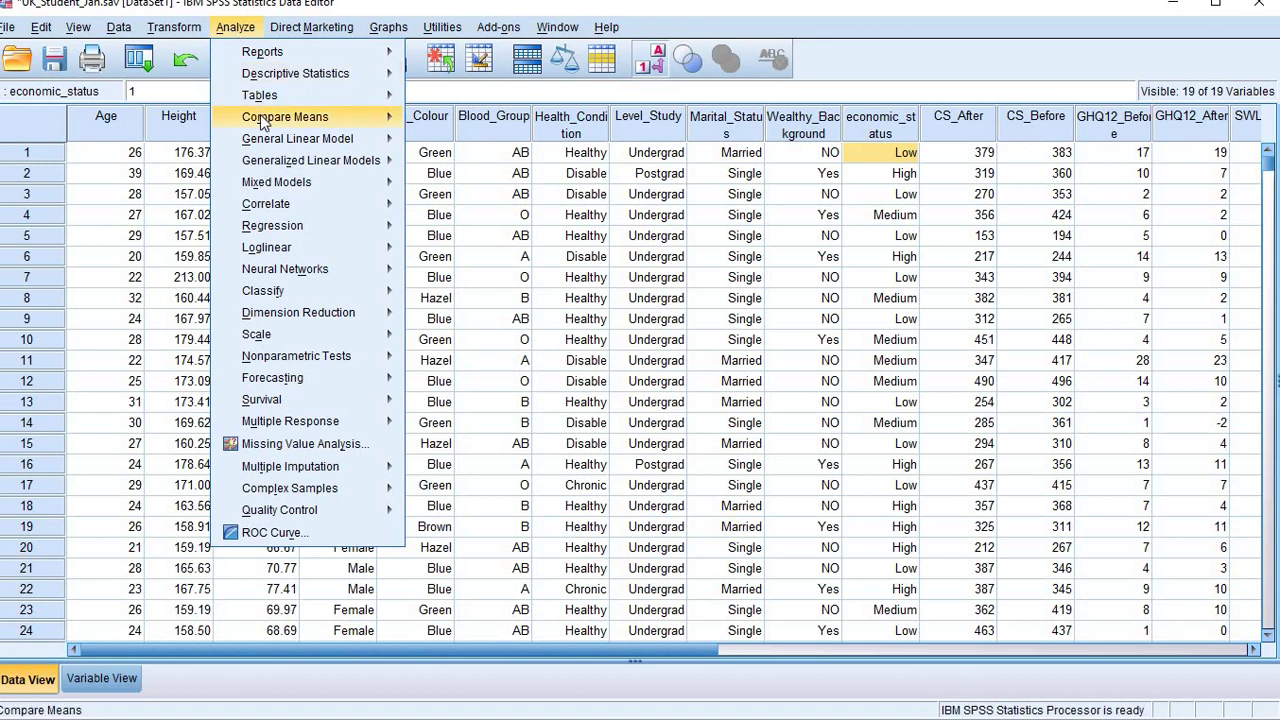
mouse_move(263, 121)
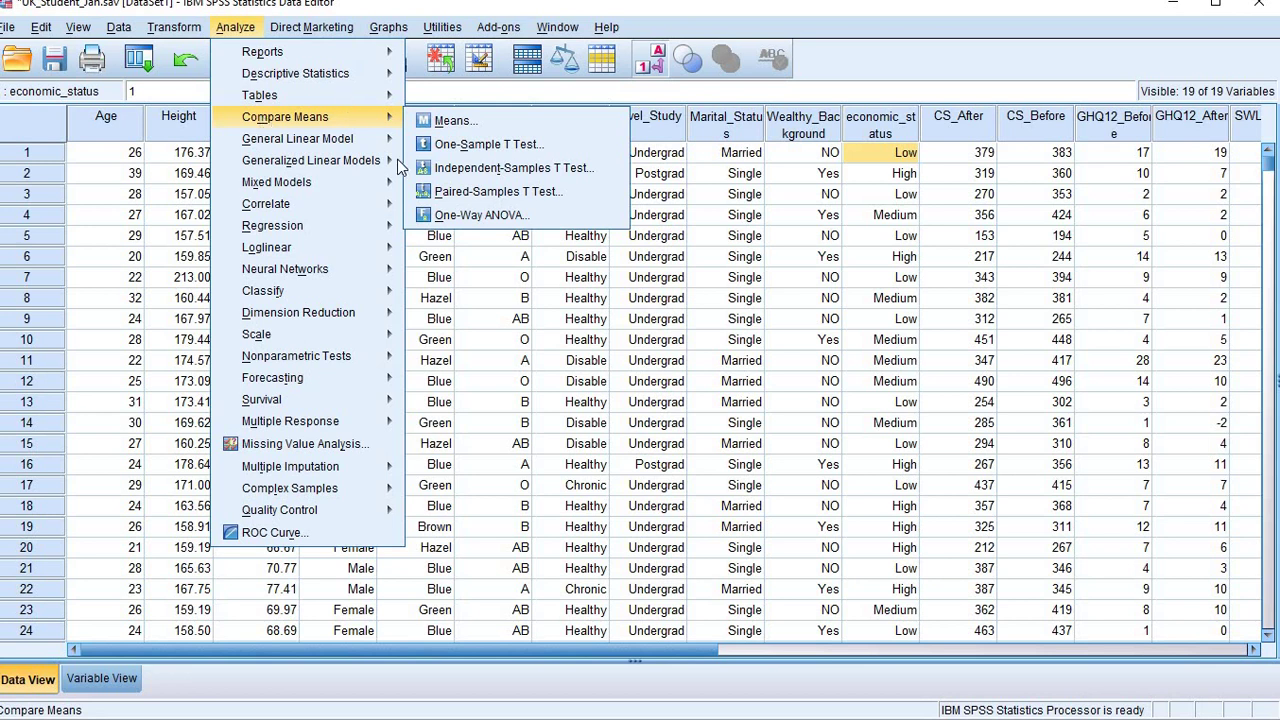
click(484, 215)
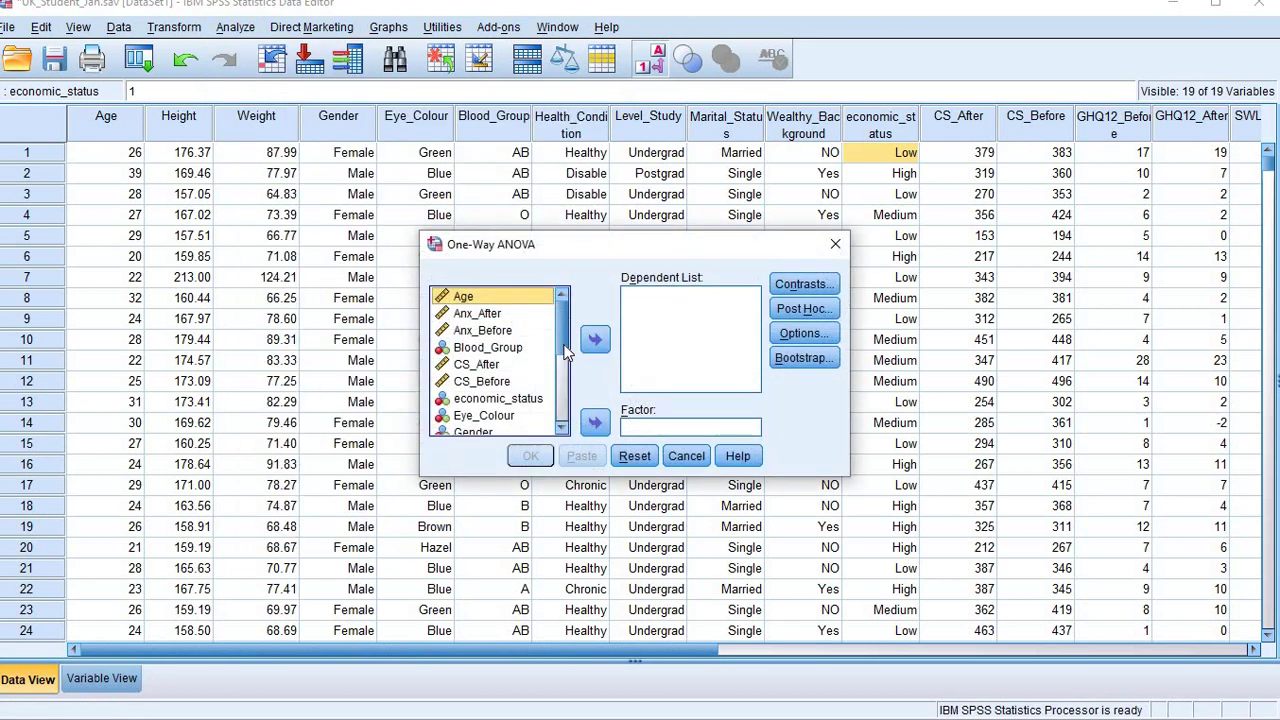
click(558, 427)
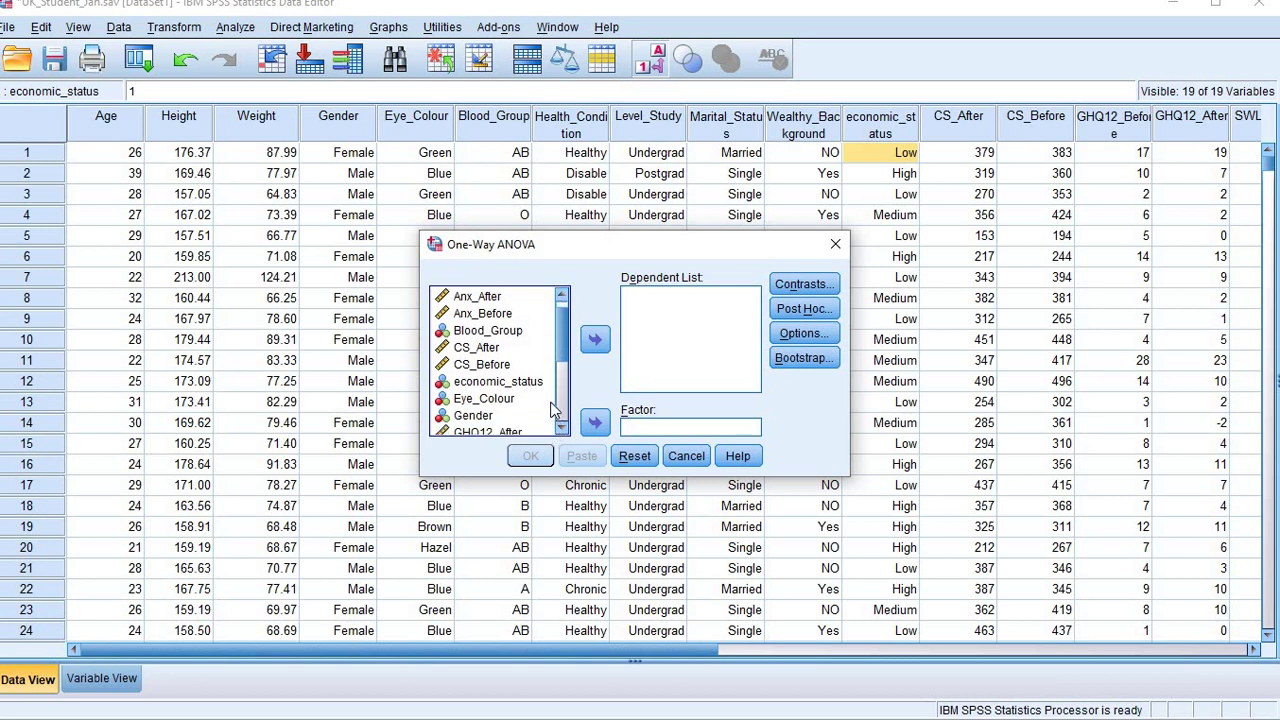
click(545, 416)
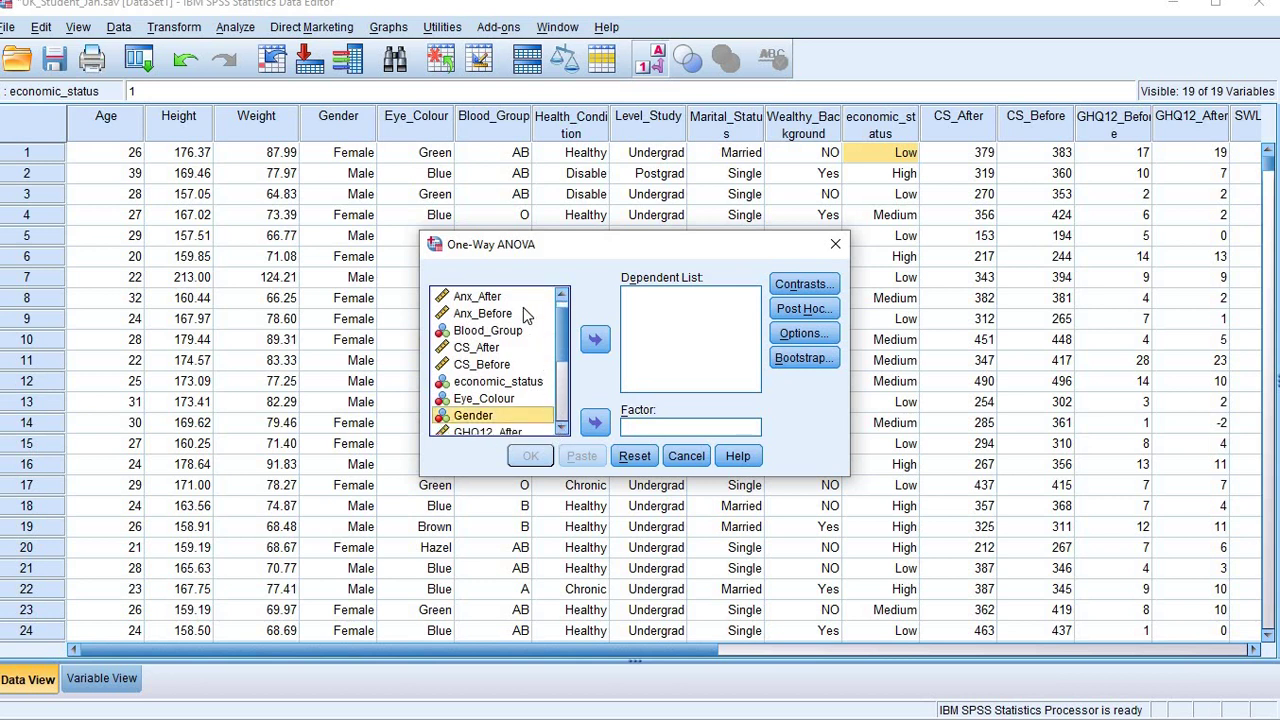
scroll(519, 310, up, 1)
ctrl+click(517, 368)
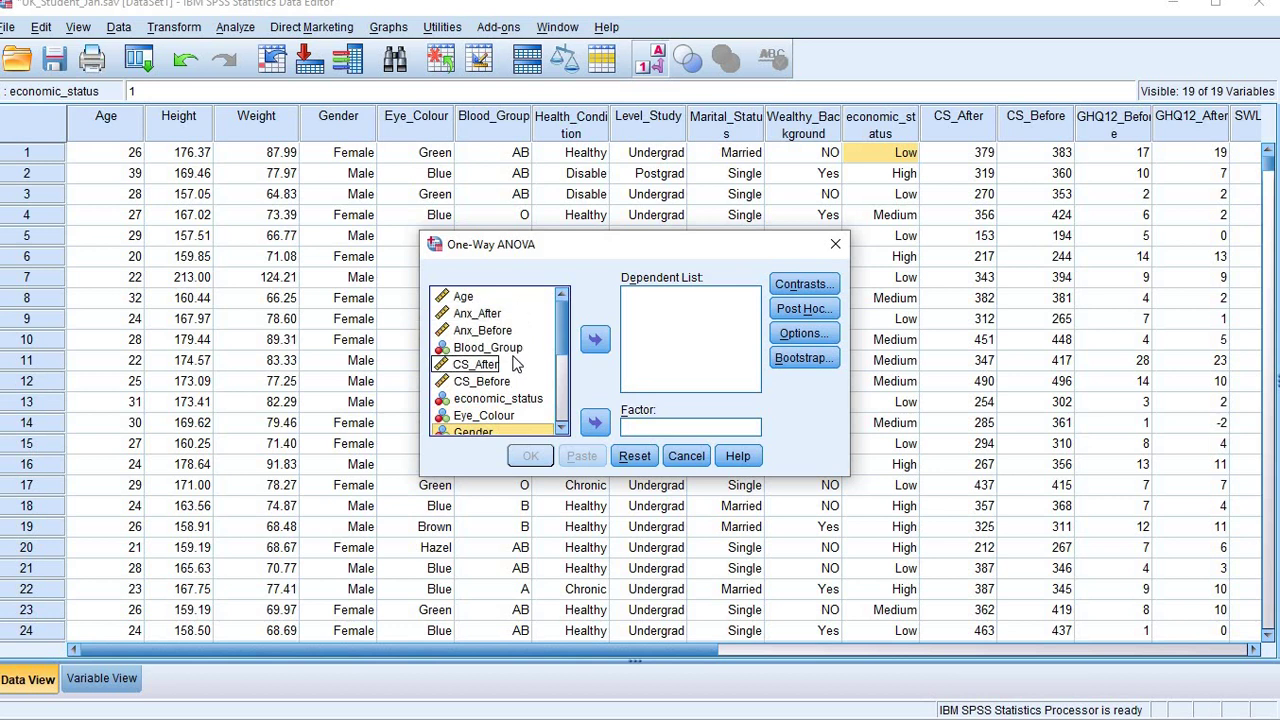
click(493, 368)
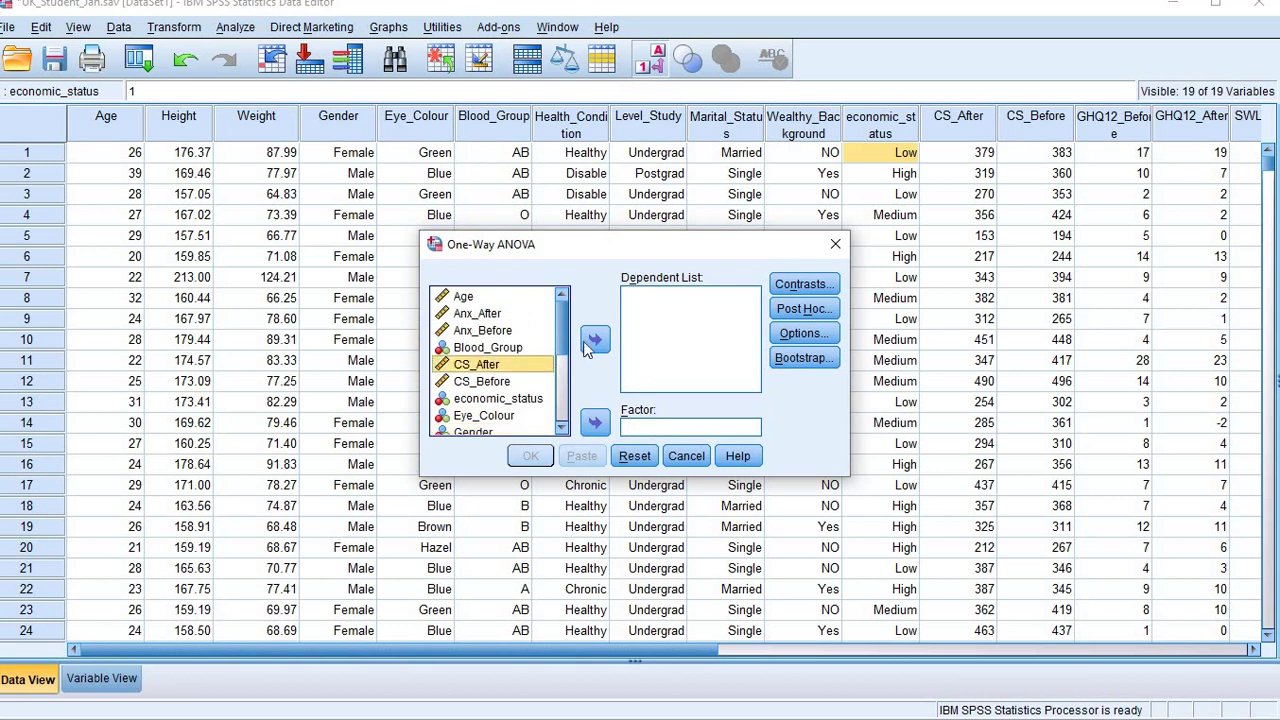
click(591, 341)
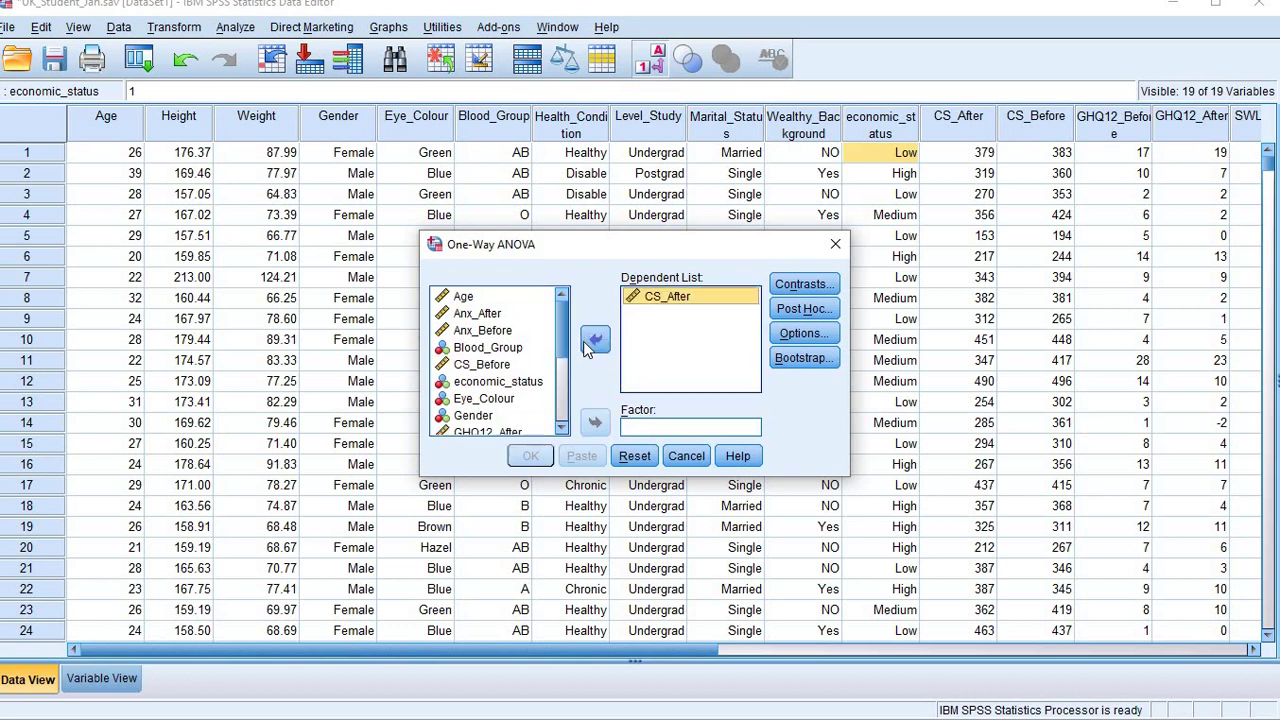
Set economic_status as the factor of the One-Way ANOVA
click(500, 383)
scroll(500, 383, down, 1)
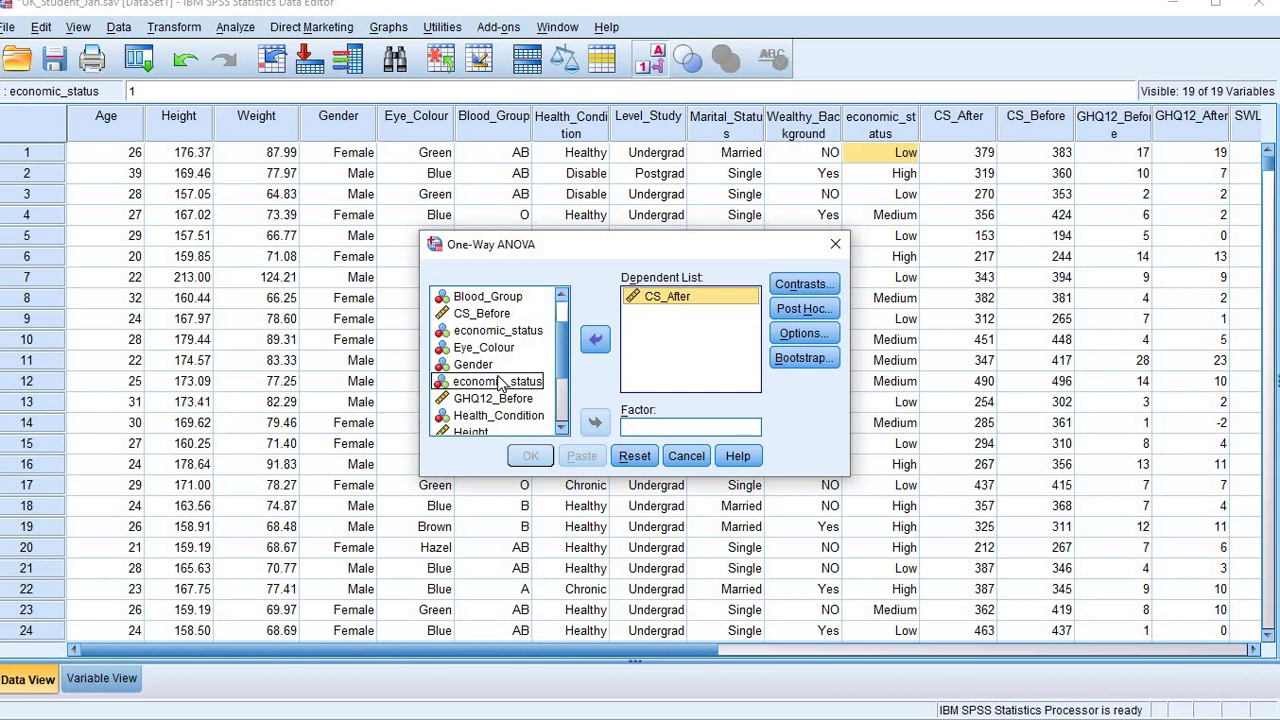
scroll(502, 383, down, 3)
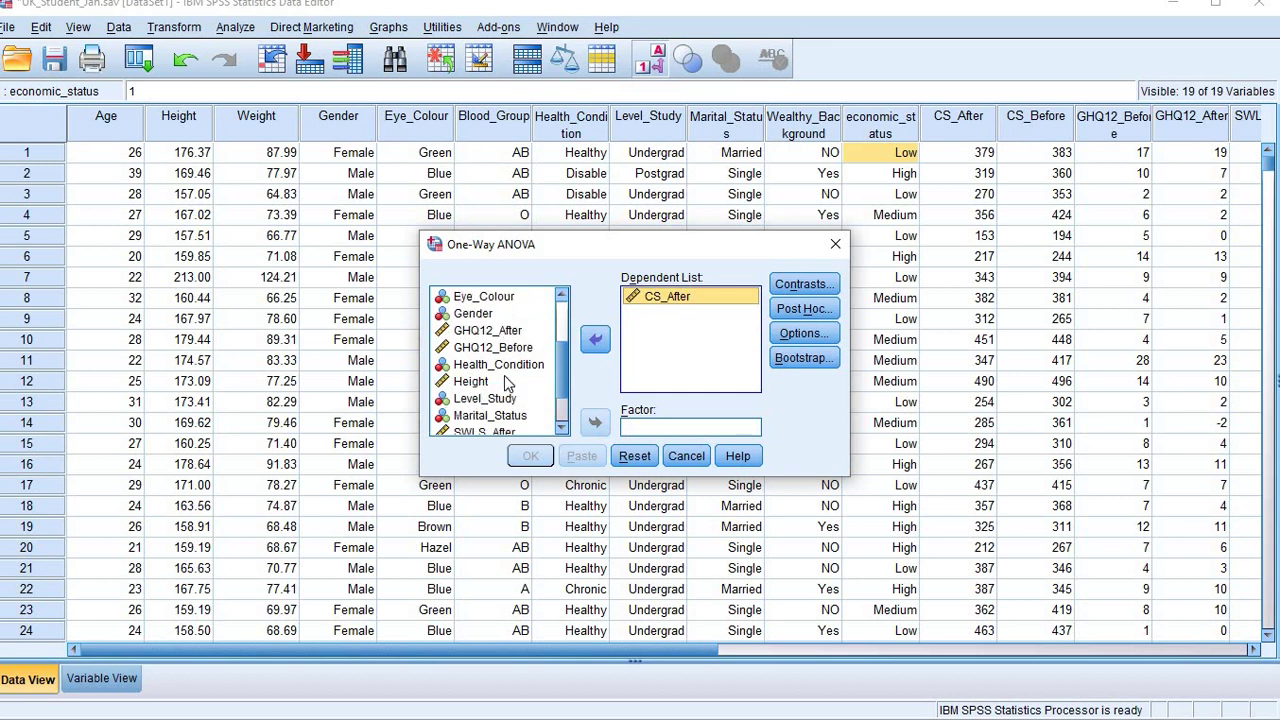
scroll(505, 381, up, 3)
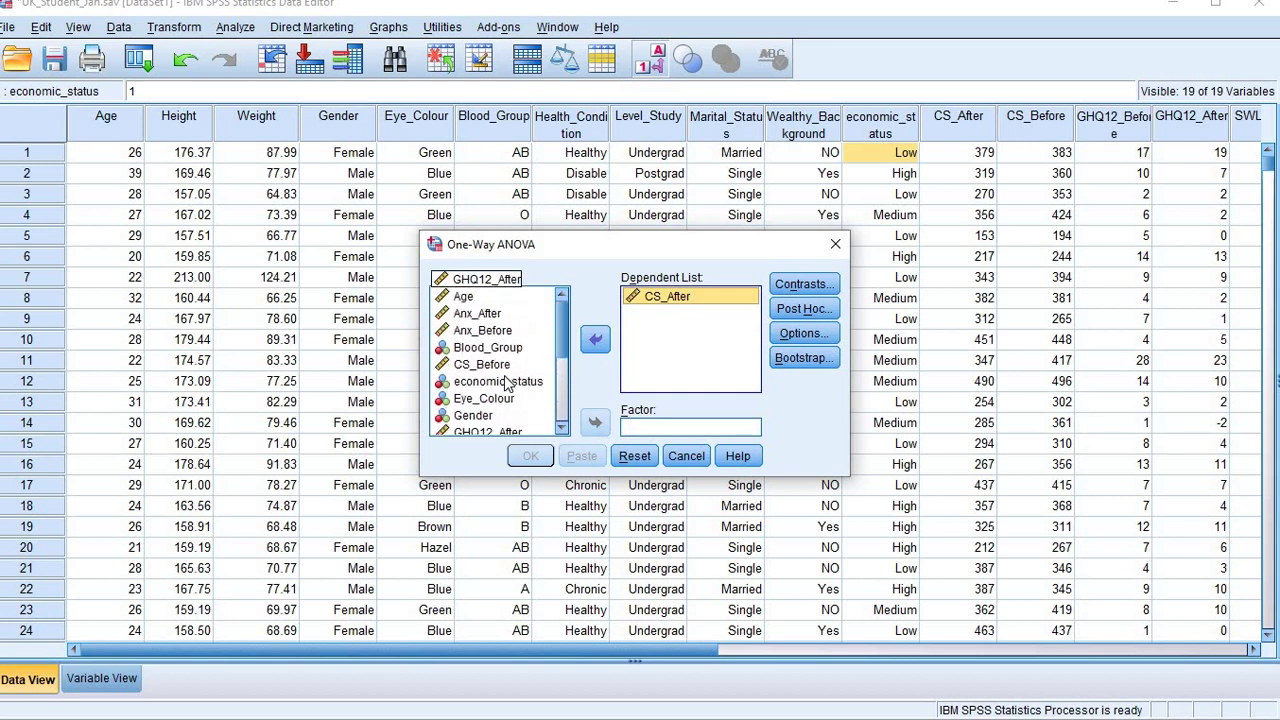
click(495, 366)
click(498, 382)
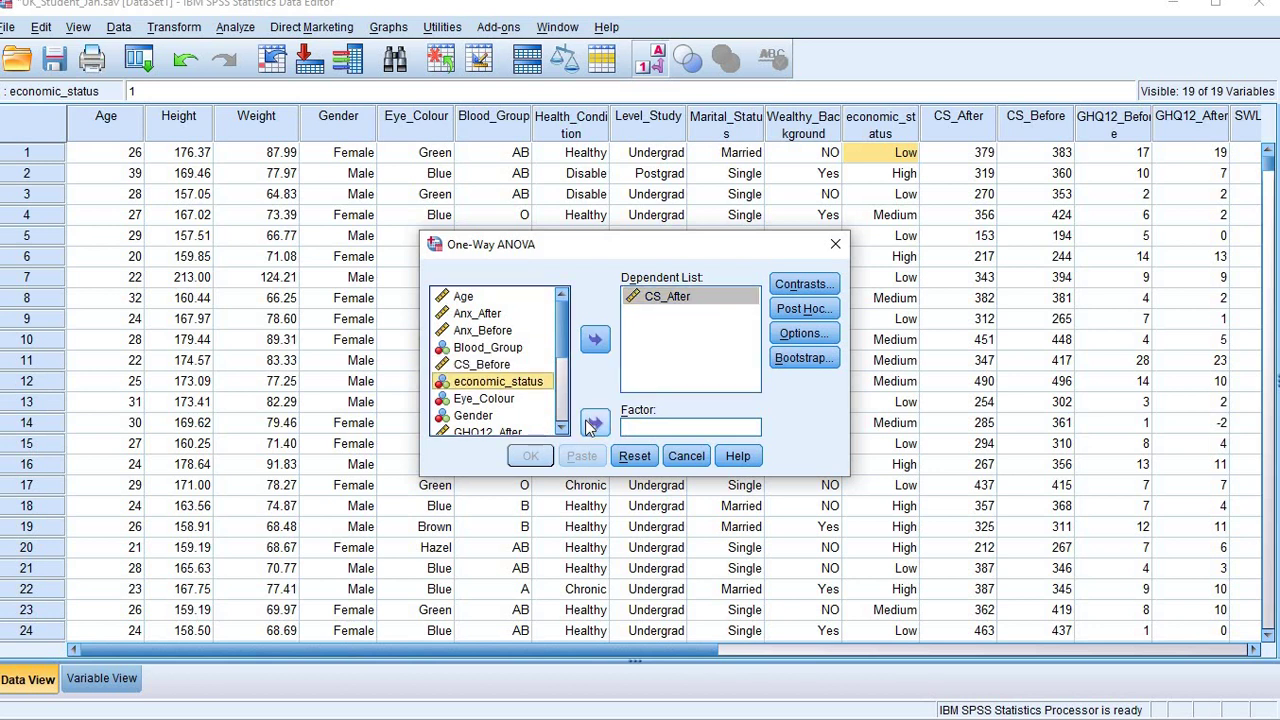
click(592, 424)
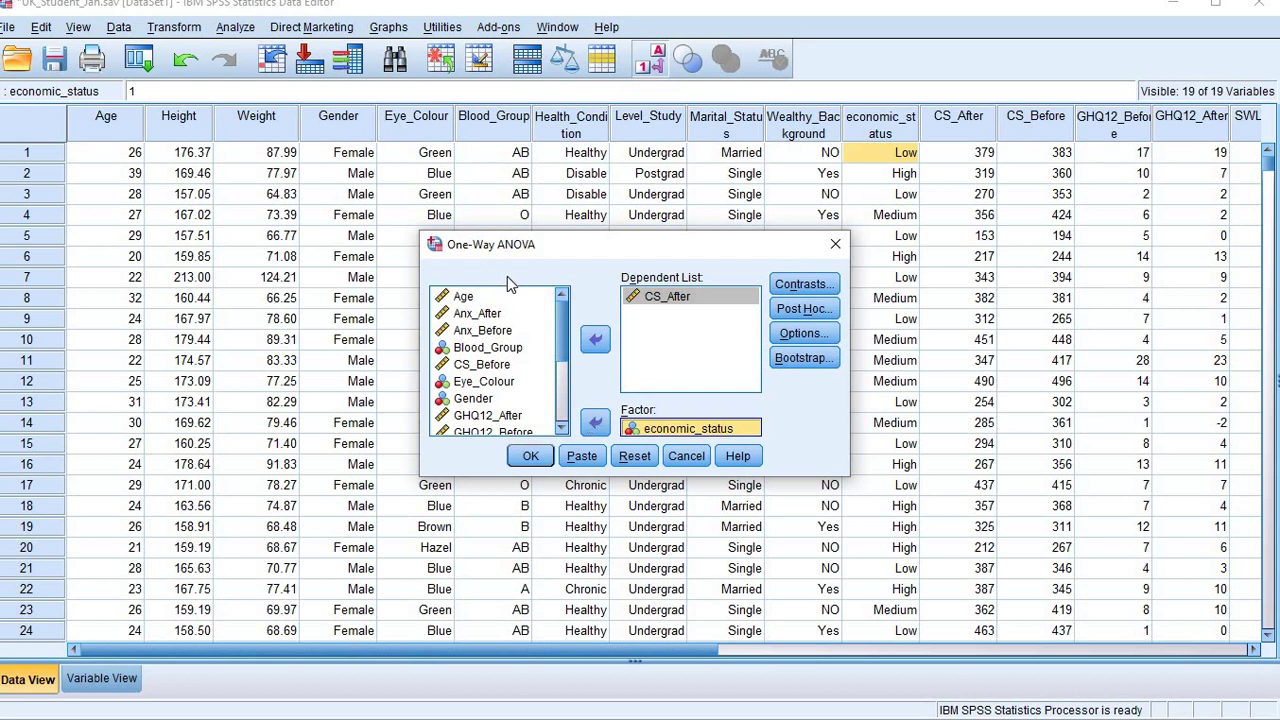
Review the ANOVA's contrast settings and post hoc tests, trying R-E-G-W F and Tamhane's T2, and keep no post hoc test selected
click(784, 288)
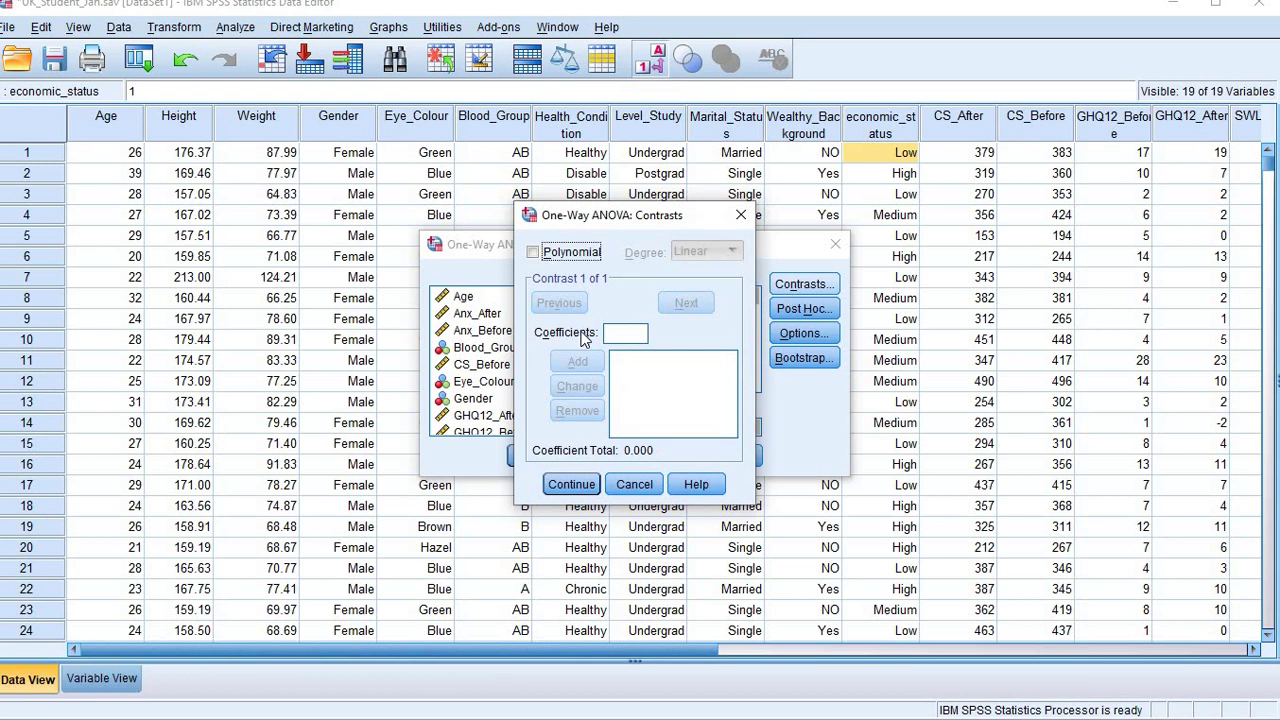
click(741, 216)
click(798, 307)
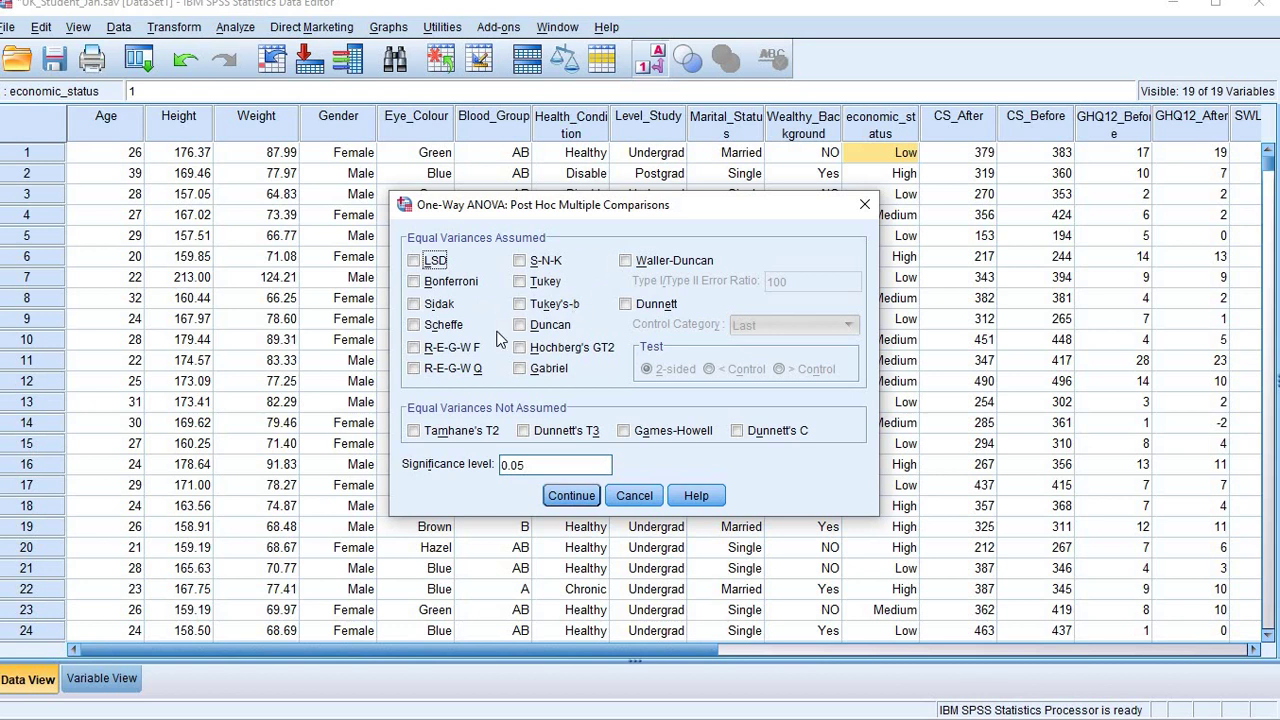
click(417, 433)
click(417, 433)
click(416, 349)
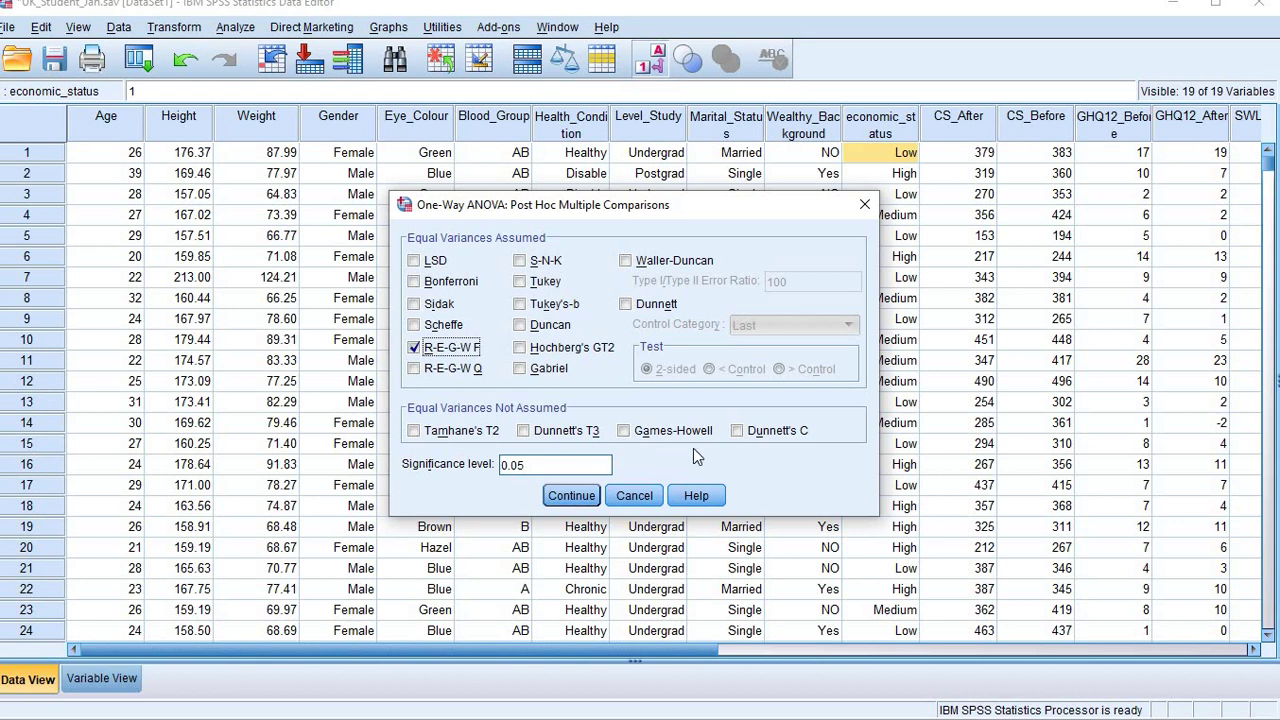
click(414, 431)
click(419, 433)
click(572, 496)
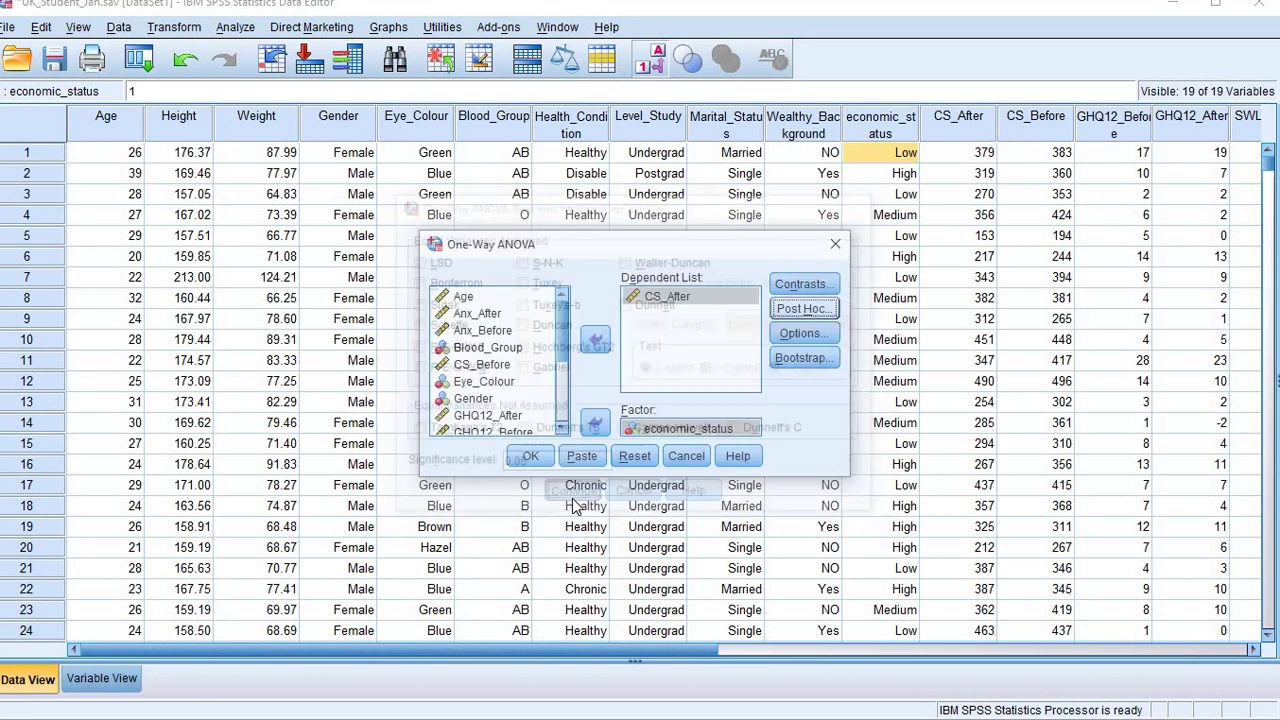
Run the One-Way ANOVA of CS_After by economic_status, examine its ANOVA table in the enlarged output window, and return to the data
click(528, 460)
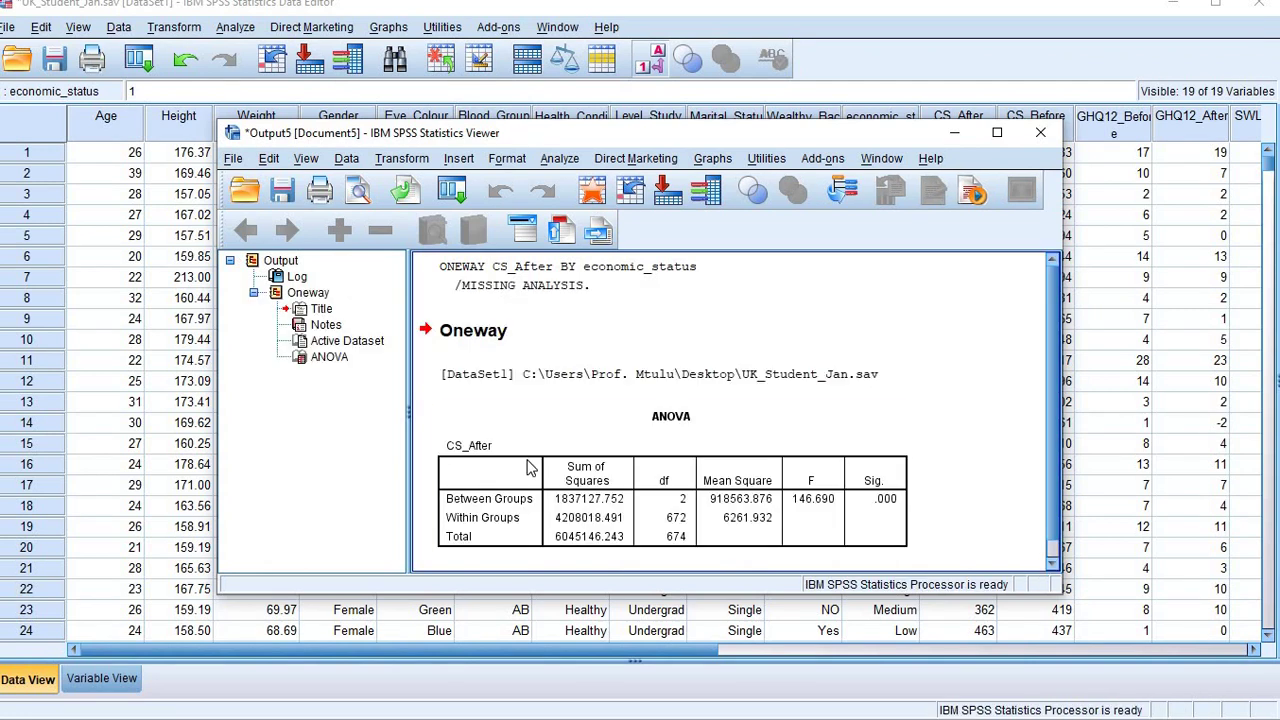
click(760, 440)
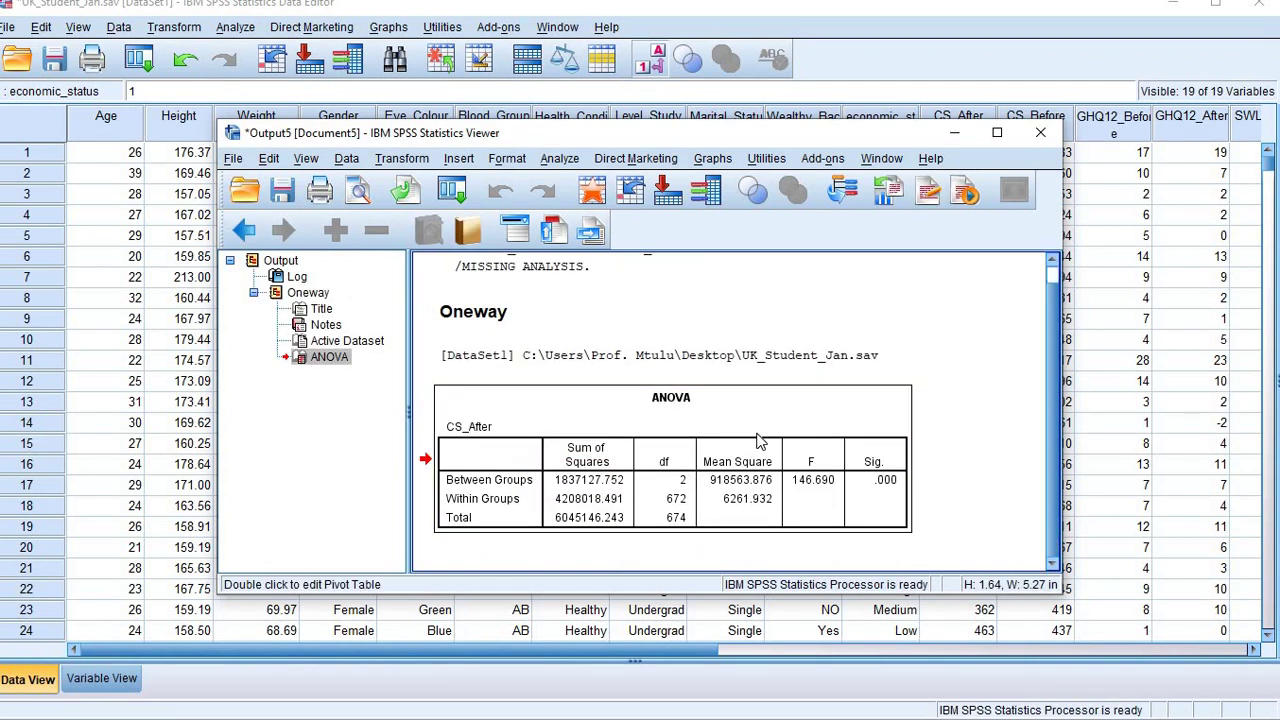
click(1007, 138)
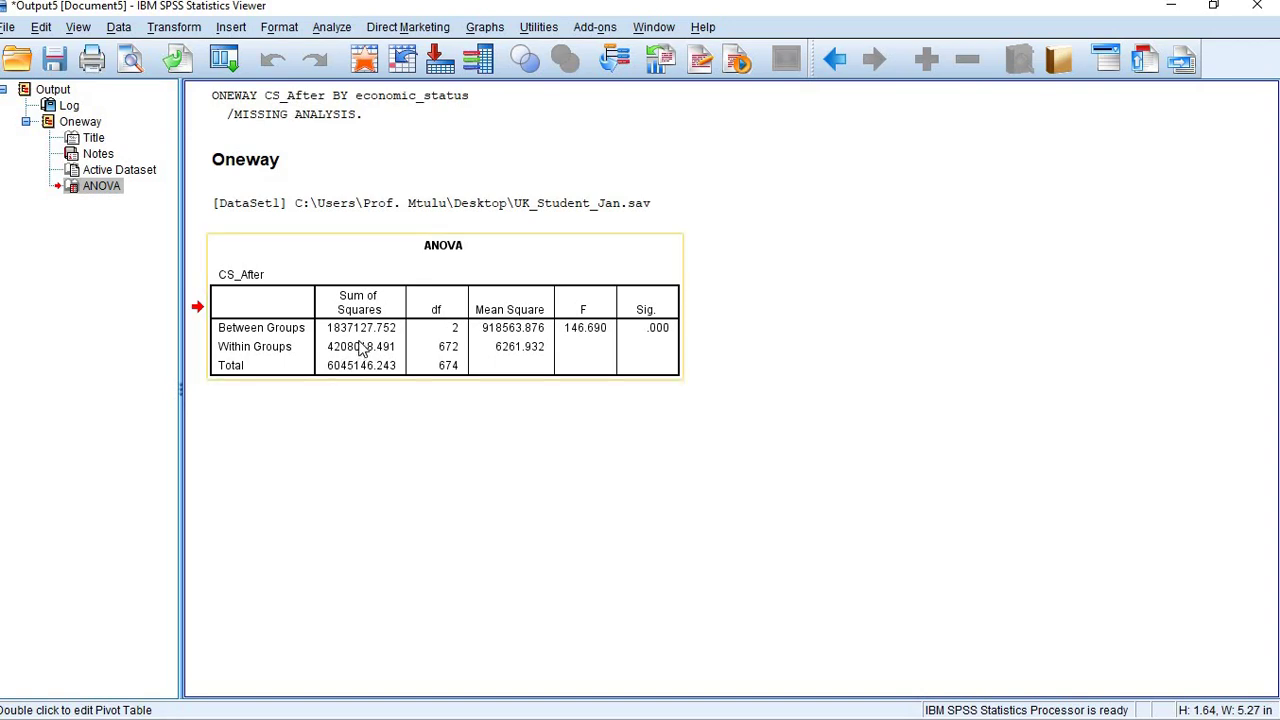
click(360, 352)
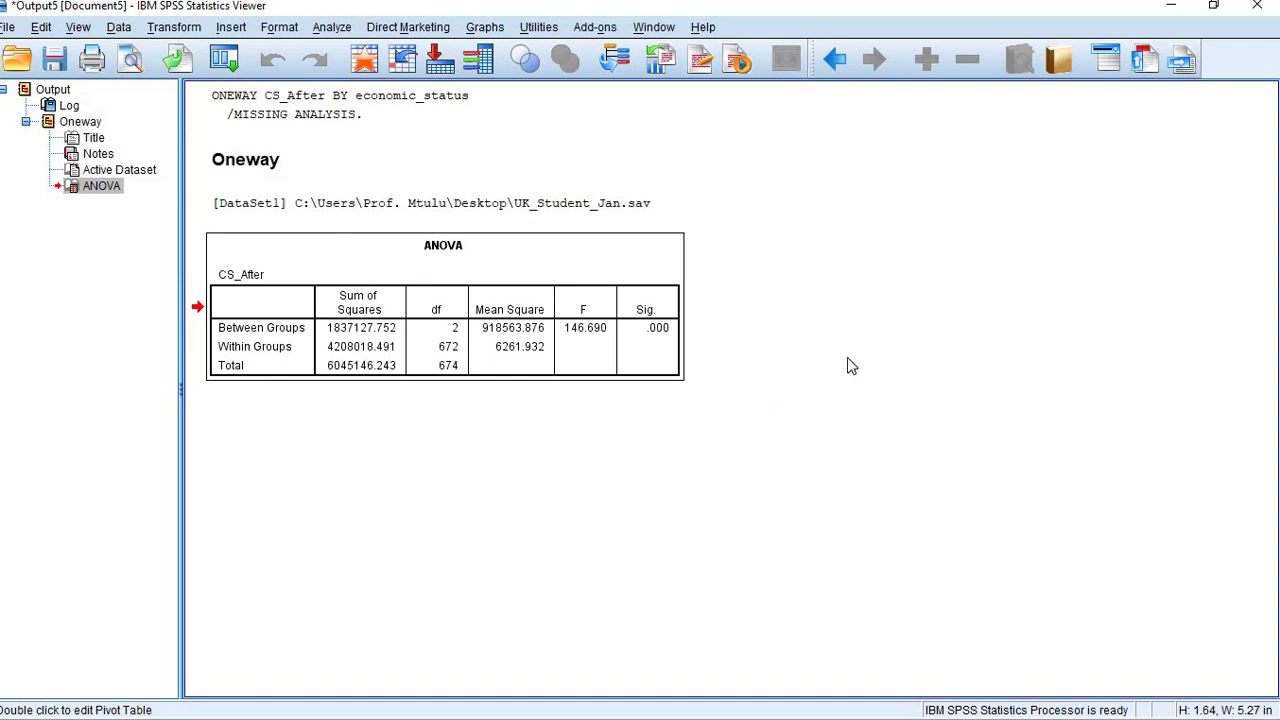
click(1172, 8)
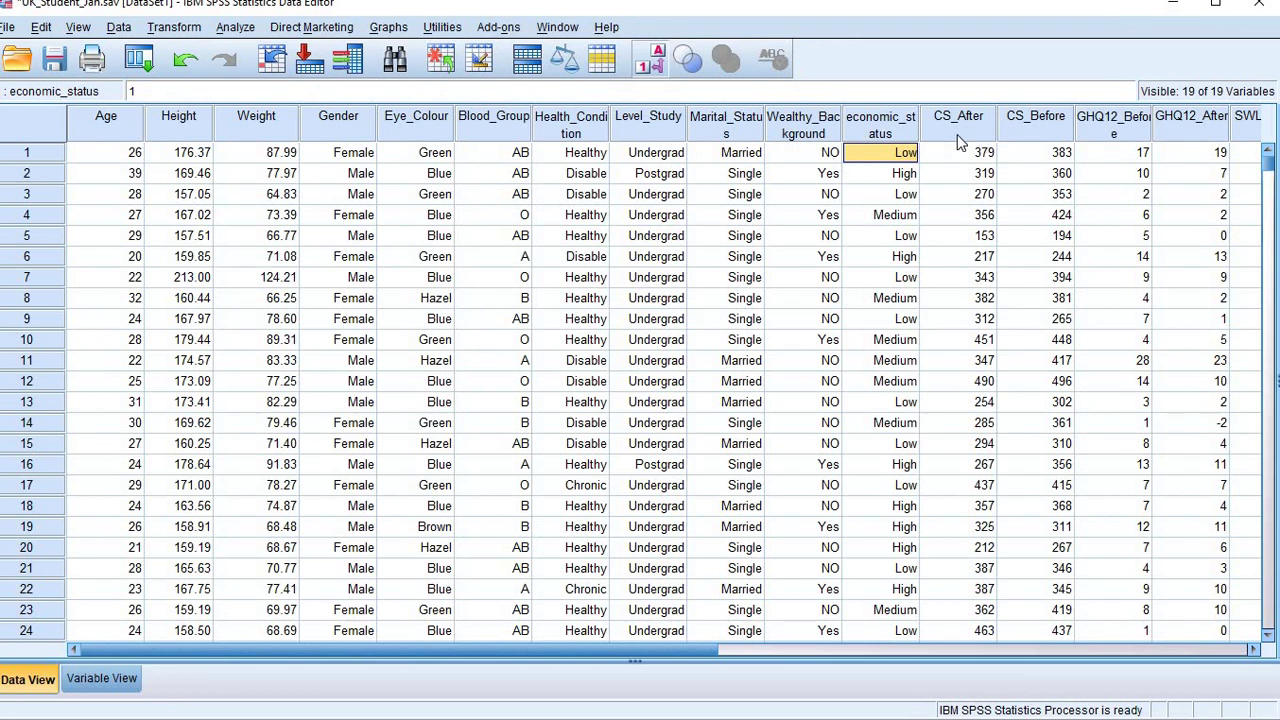
Compare the Marital_Status and economic_status columns as a pair of categorical variables
click(874, 136)
click(718, 140)
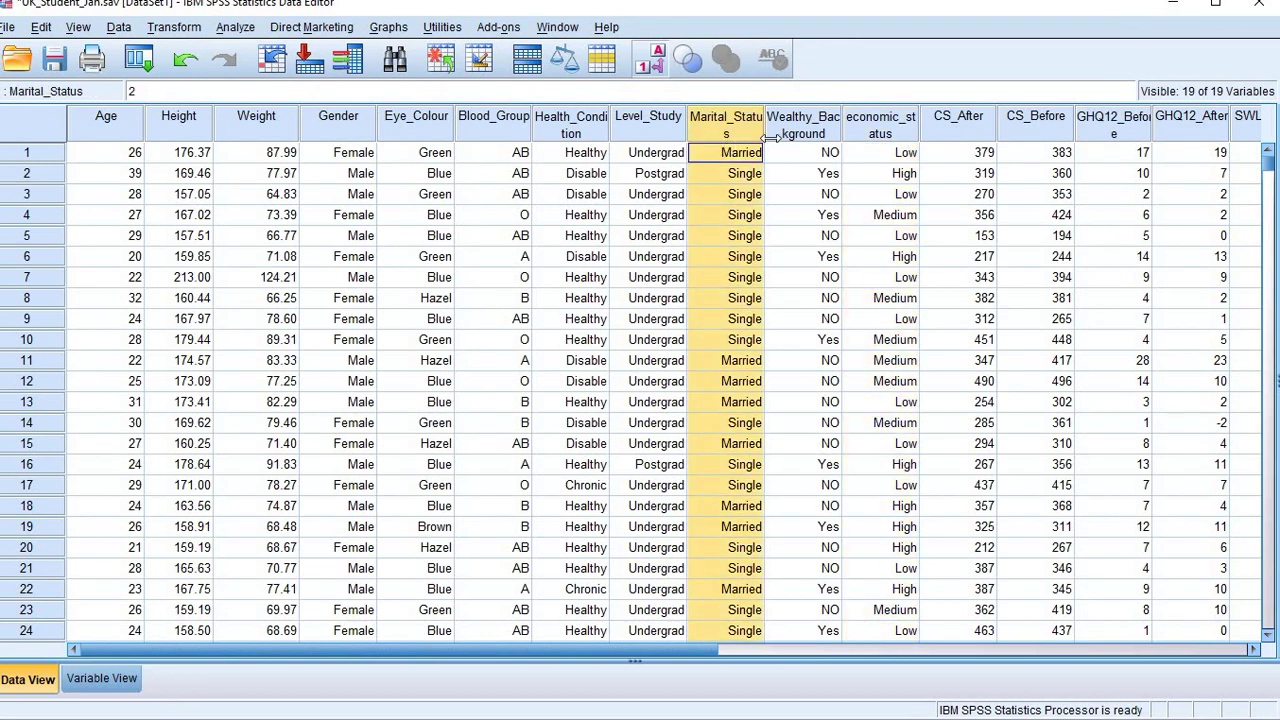
click(904, 140)
click(728, 132)
click(880, 138)
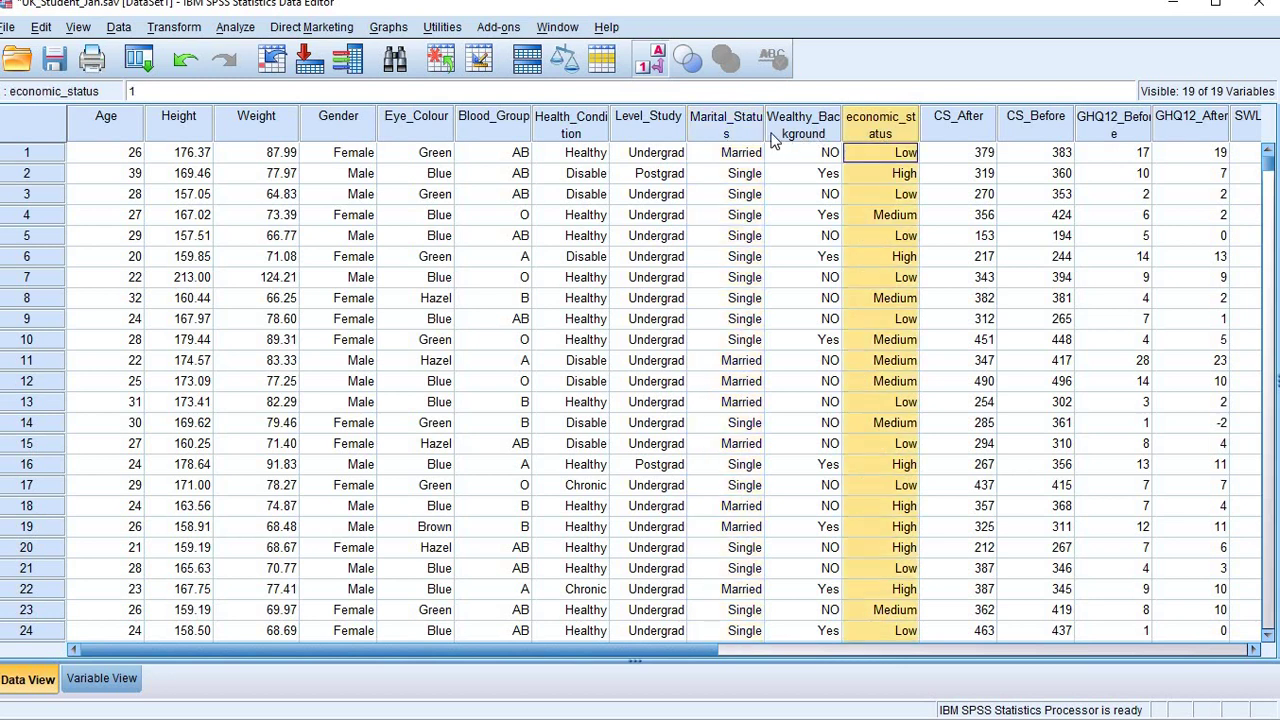
click(713, 138)
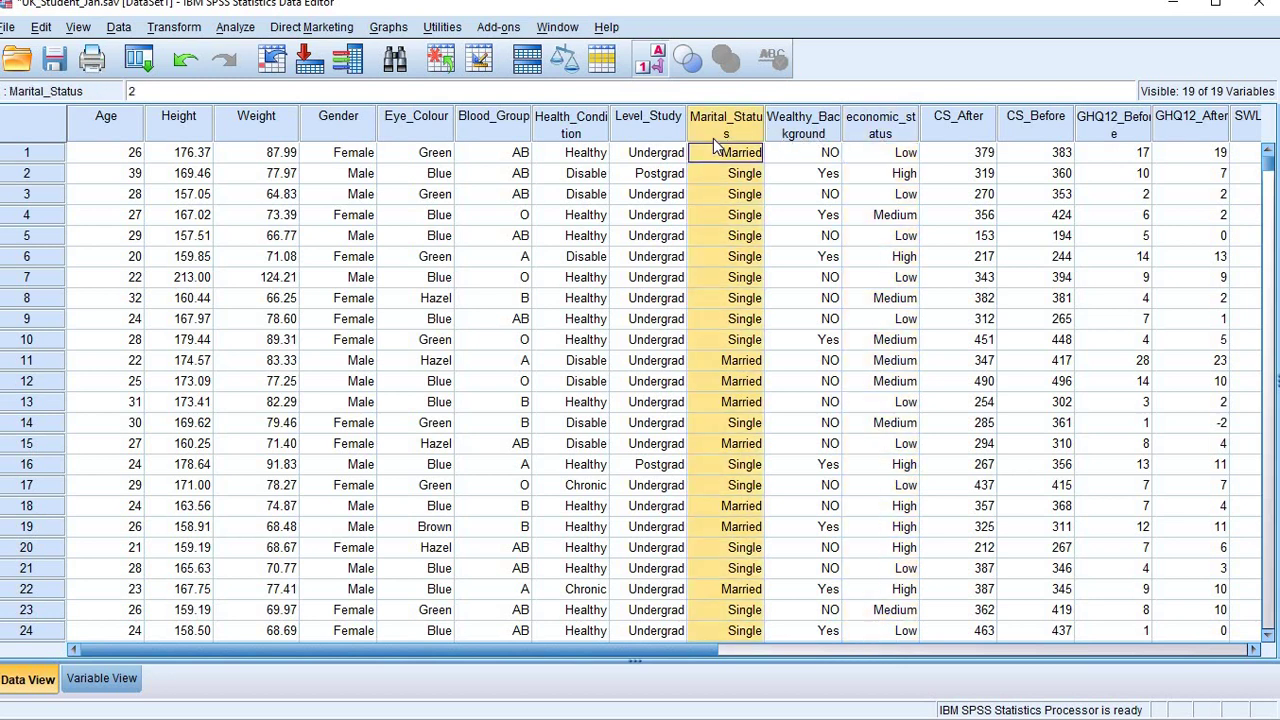
click(868, 132)
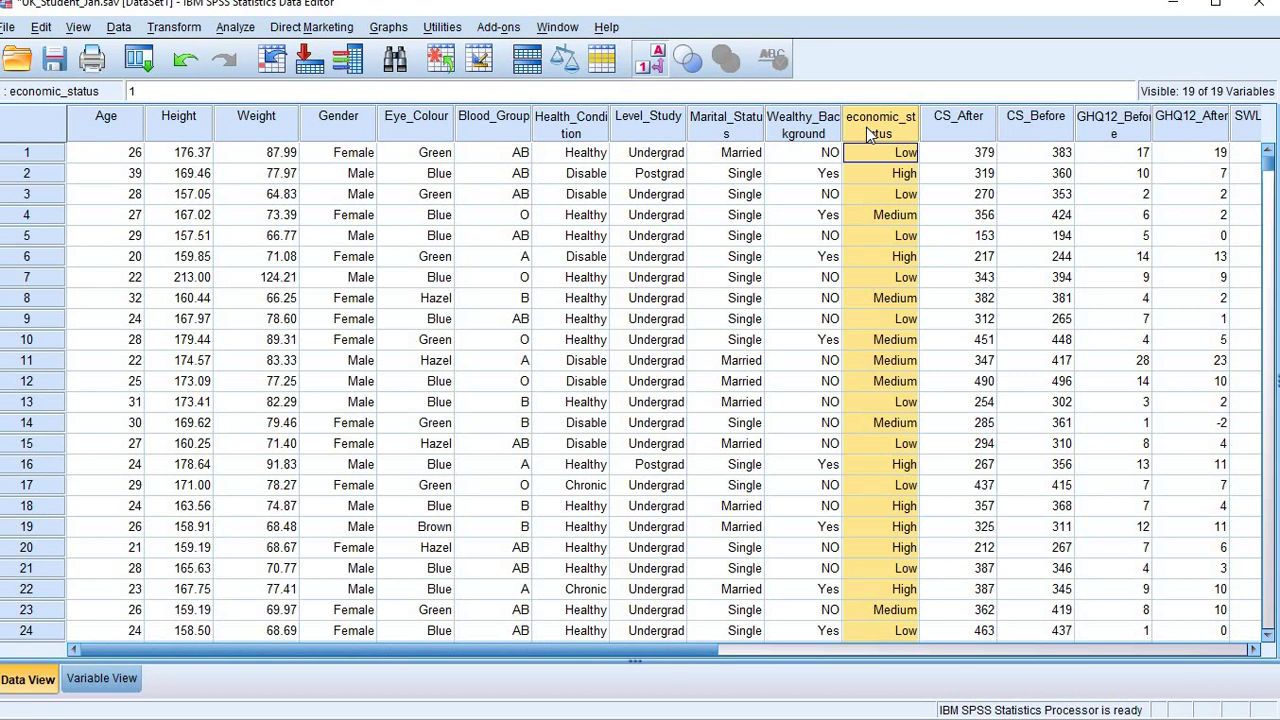
Compare the Marital_Status and economic_status entries of the first three cases
click(719, 158)
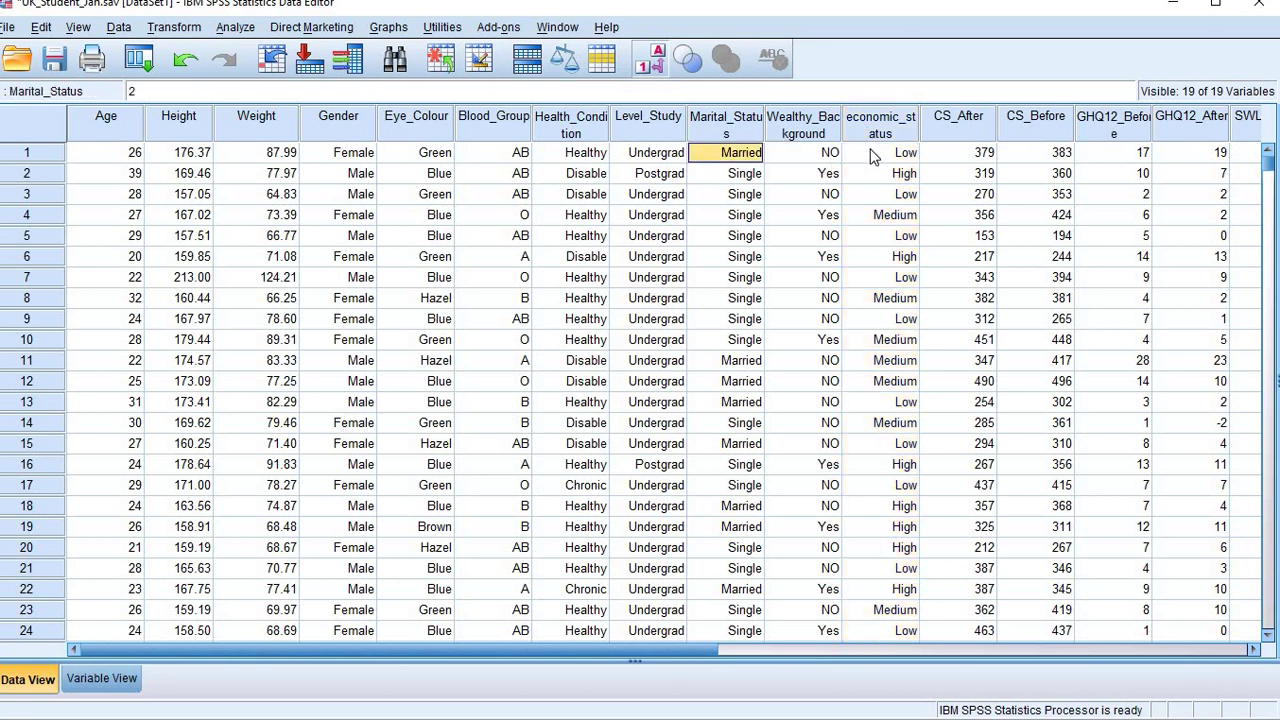
click(745, 174)
click(874, 173)
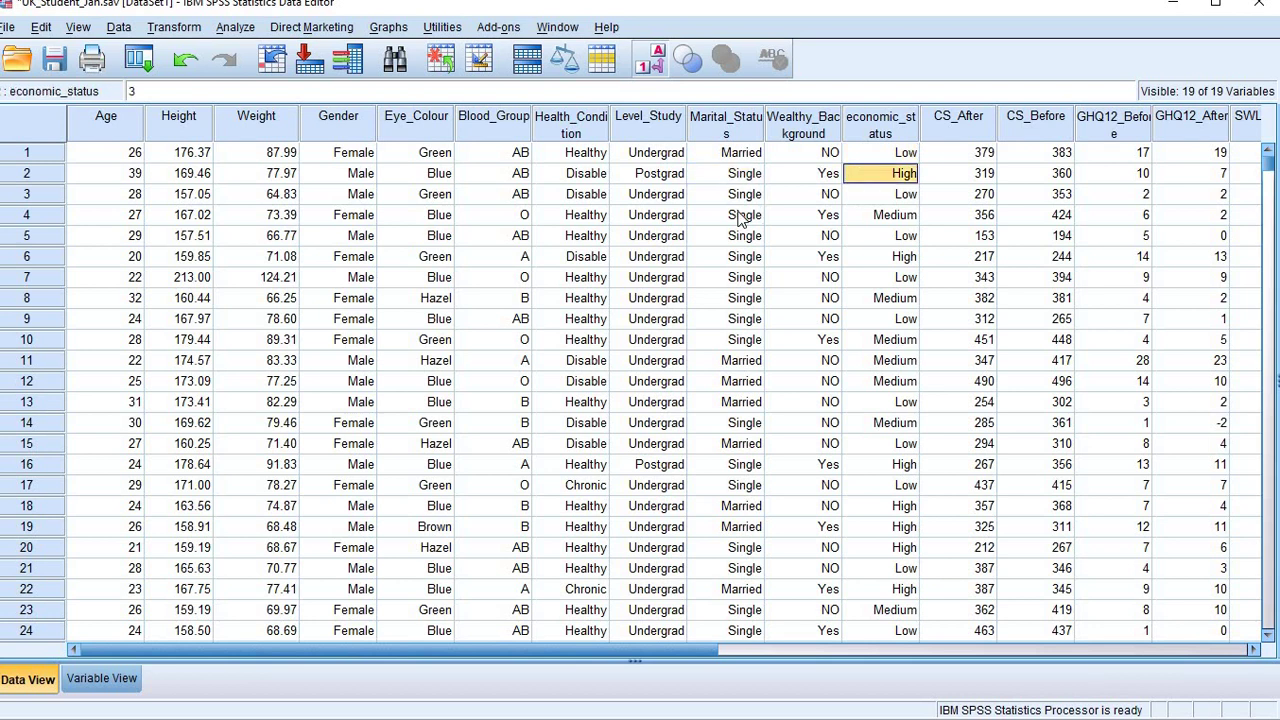
click(738, 196)
key(Right)
key(Right)
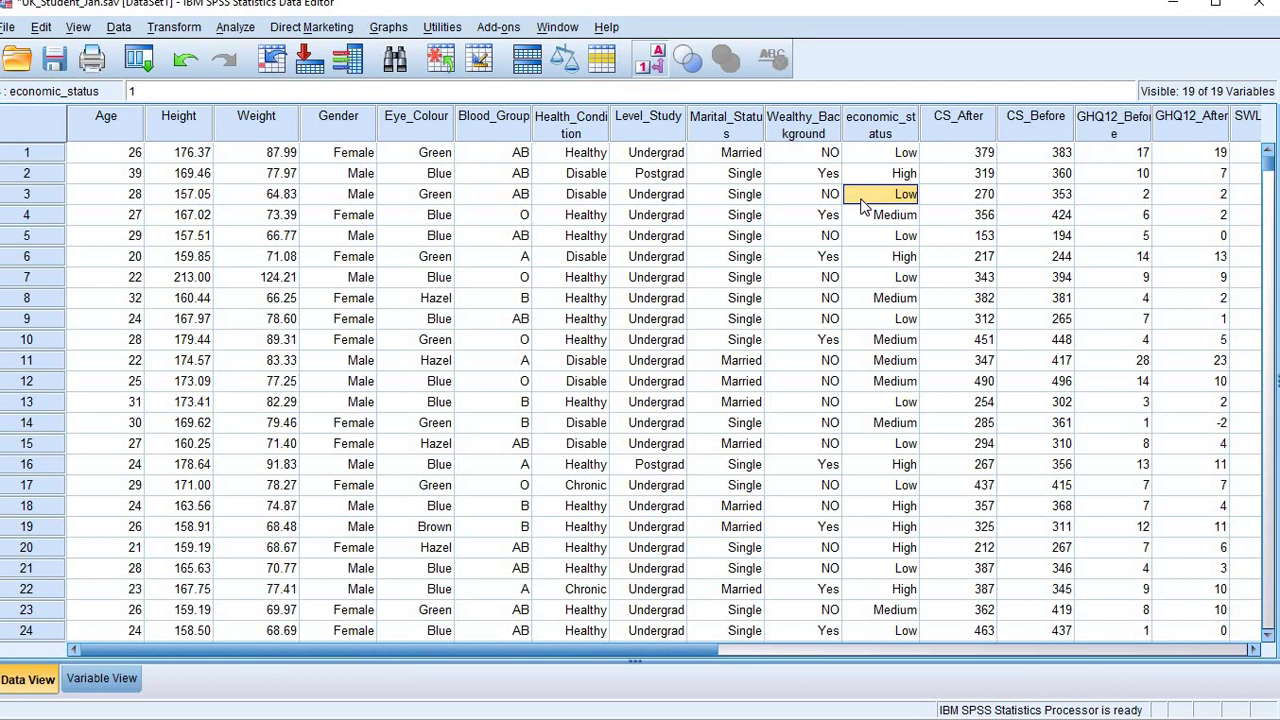
Review the CS_After, economic_status and Wealthy_Background columns in turn
click(978, 123)
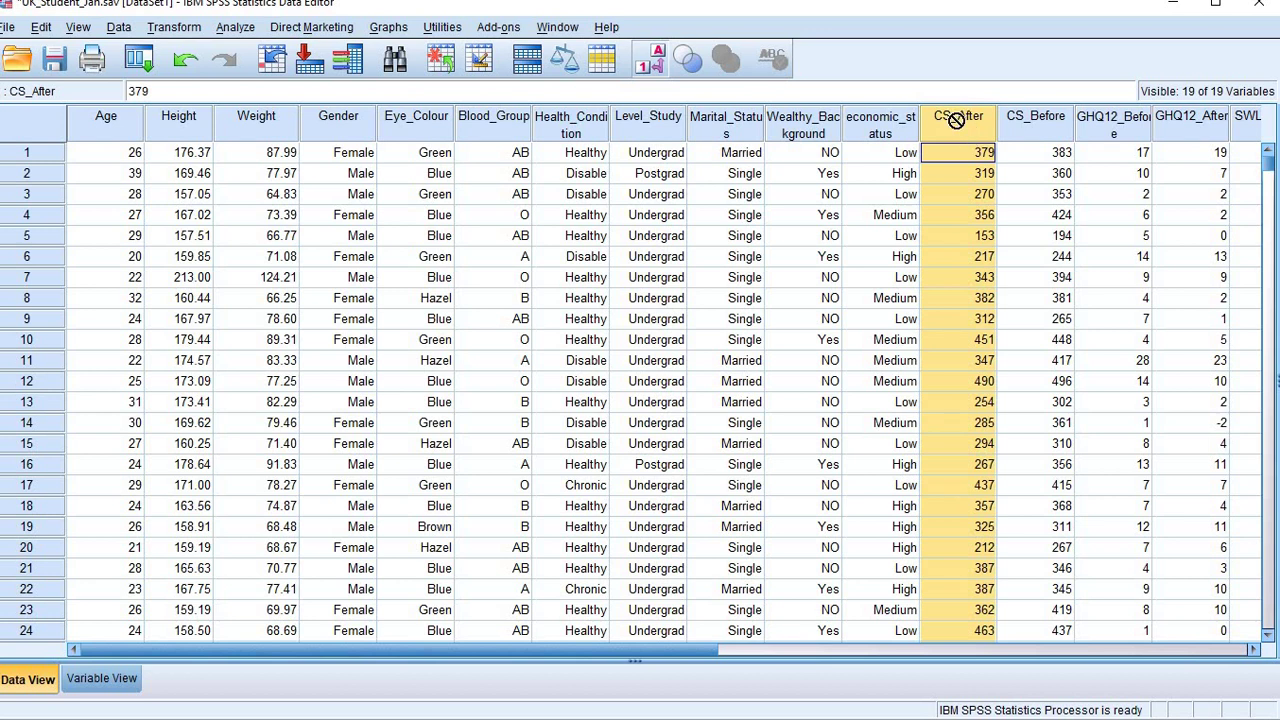
click(880, 138)
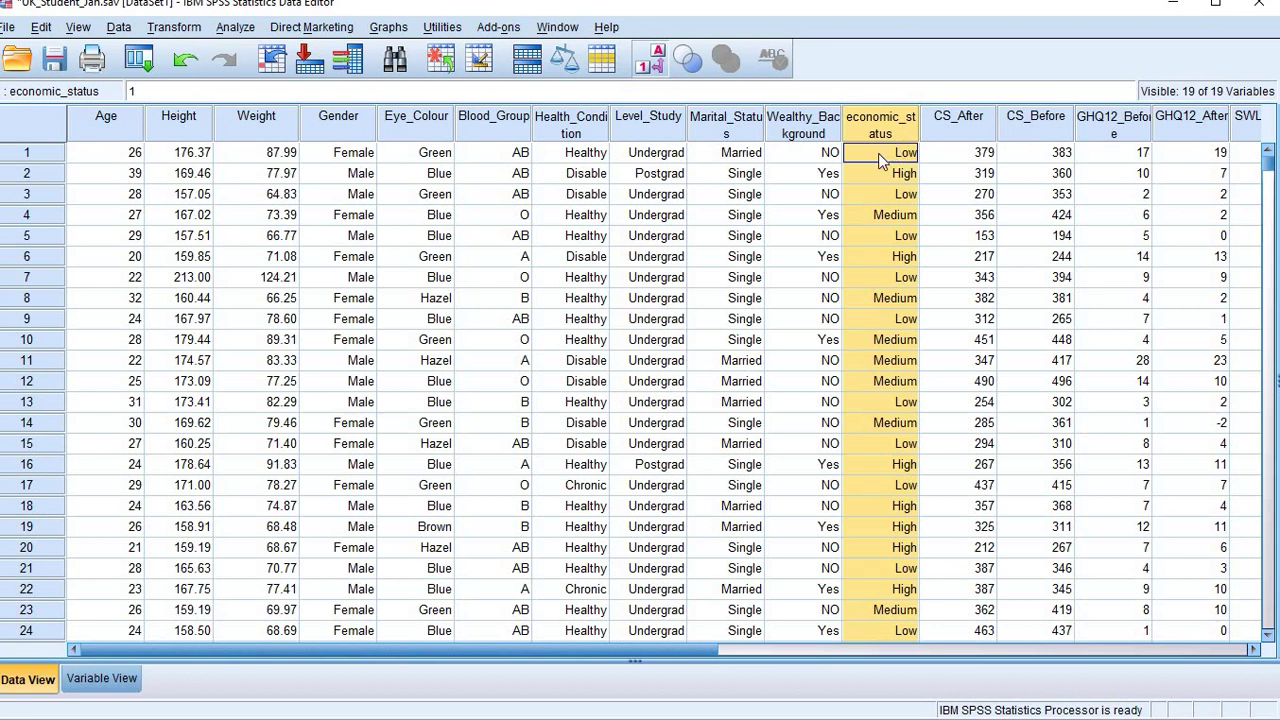
click(803, 124)
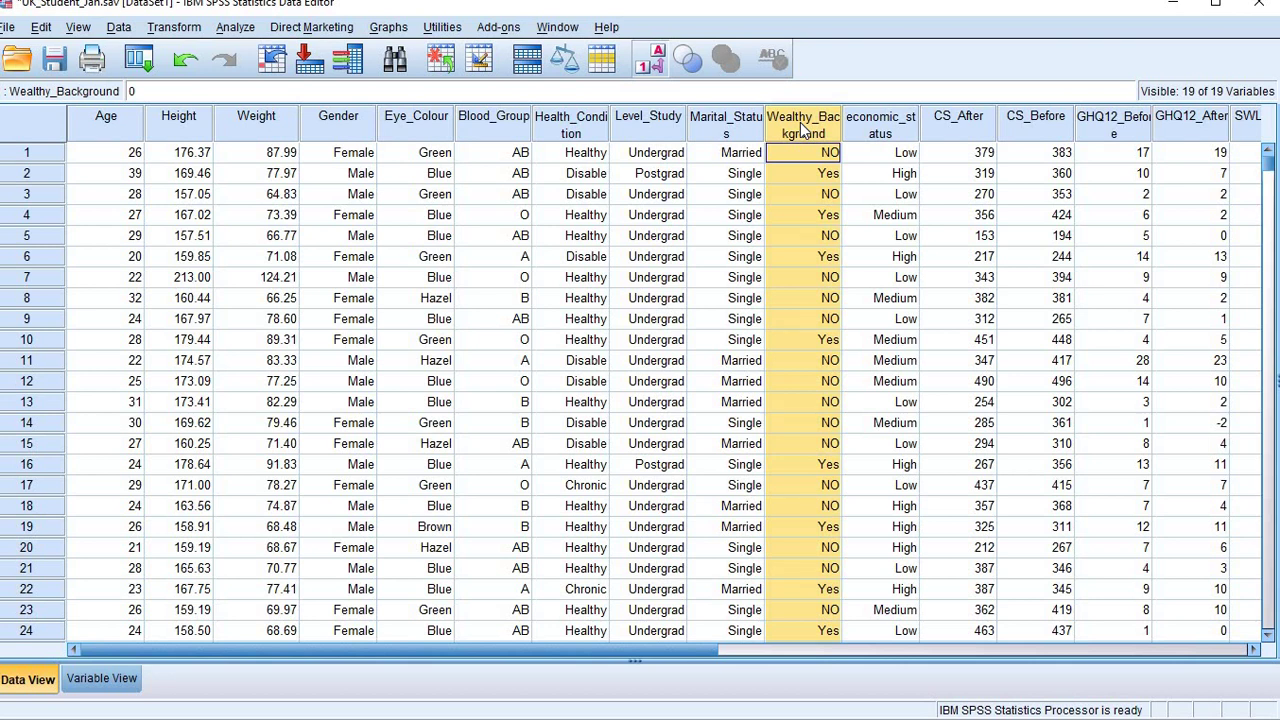
mouse_move(800, 2)
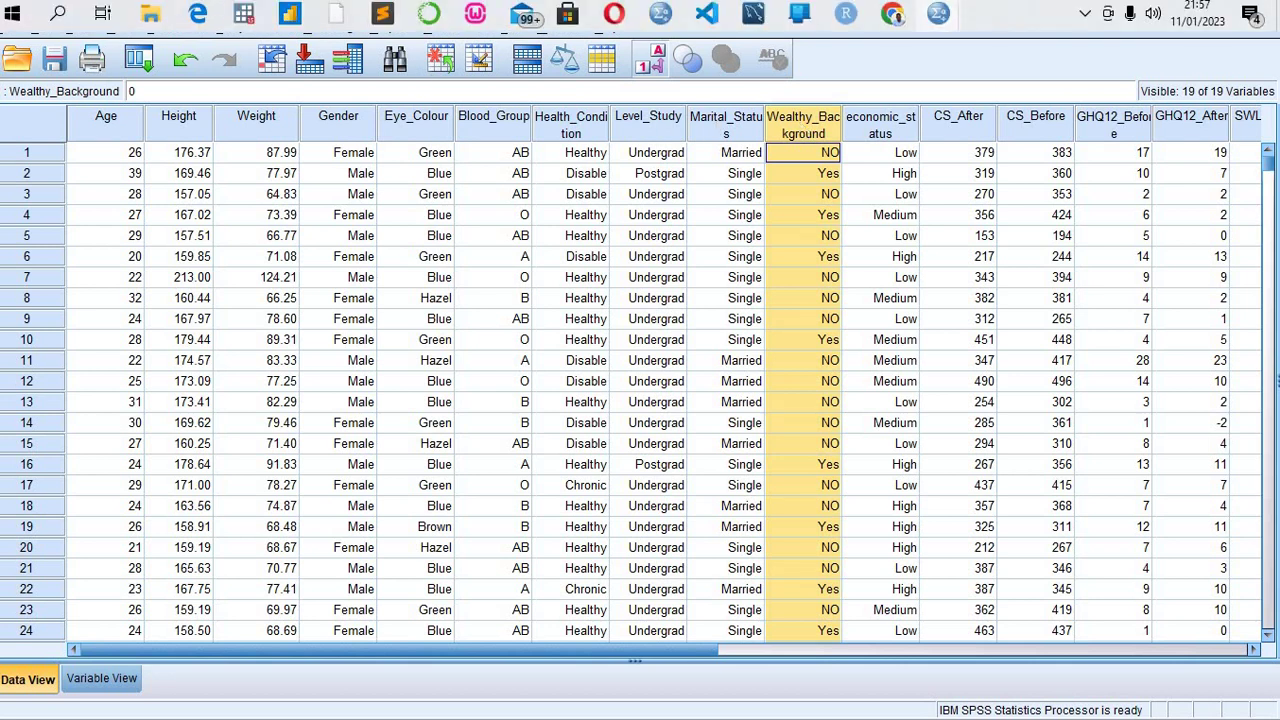